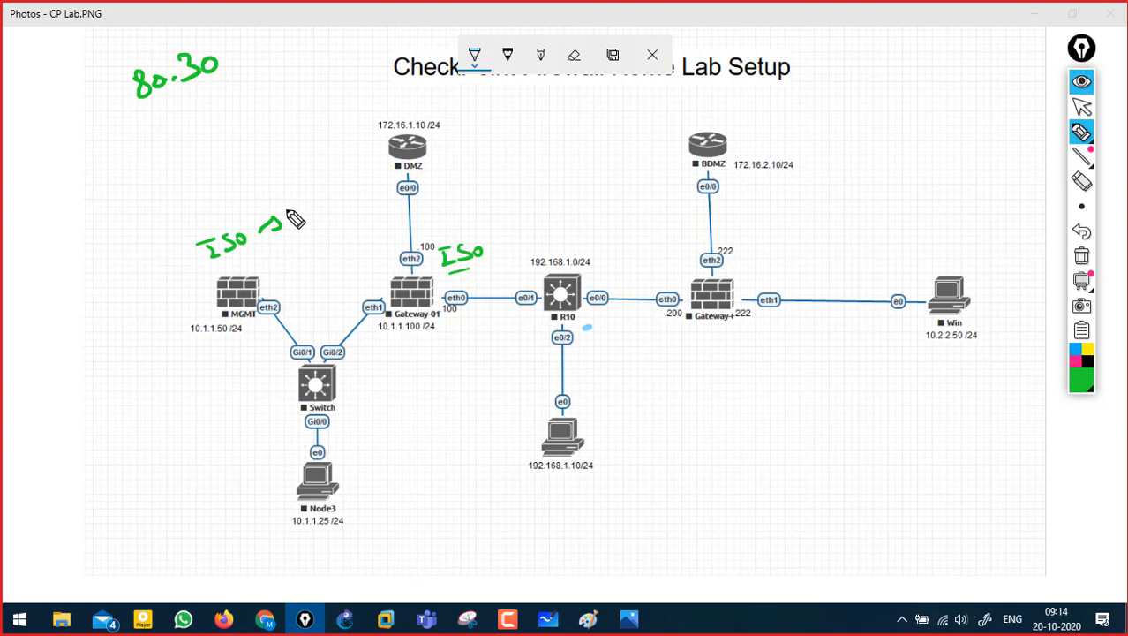
- Handwrite notes beside both ISO labels and Node3, then erase all the ink
mouse_move(293, 211)
left_mouse_down()
mouse_move(307, 219)
mouse_move(328, 202)
left_mouse_up()
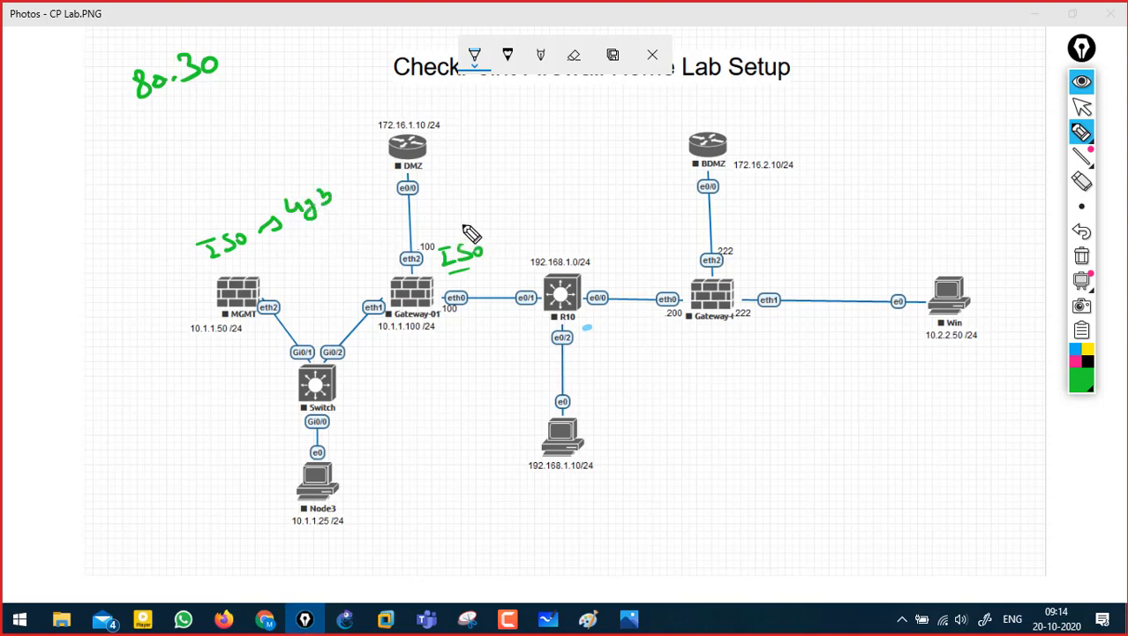
left_click_drag(451, 225, 521, 231)
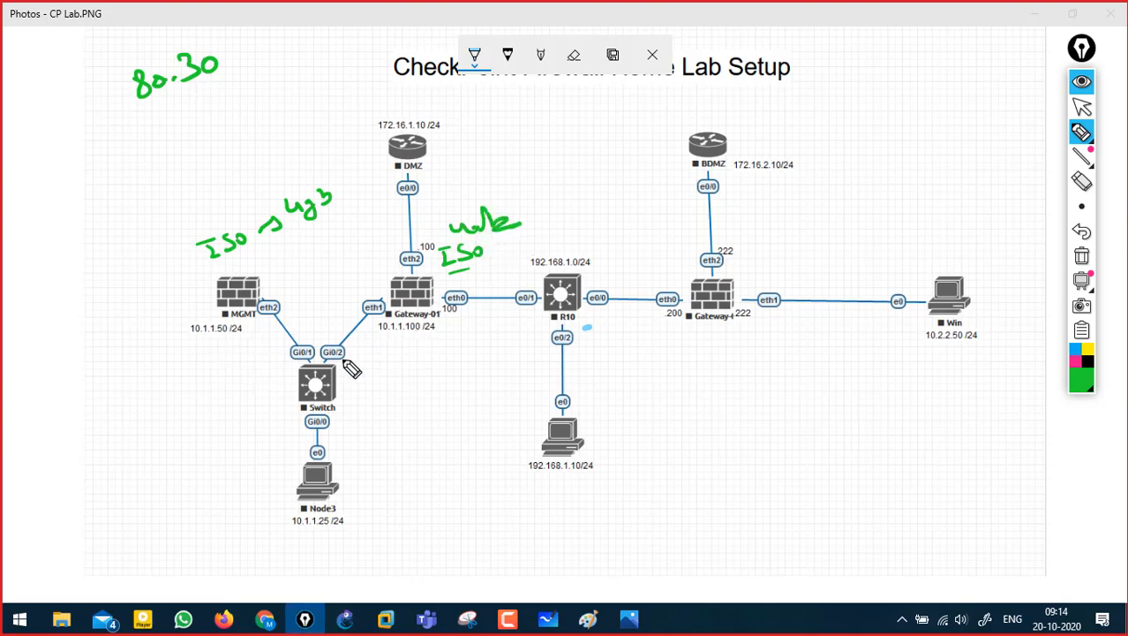
mouse_move(365, 468)
left_mouse_down()
mouse_move(362, 485)
mouse_move(376, 486)
mouse_move(465, 464)
mouse_move(501, 472)
mouse_move(517, 459)
left_mouse_up()
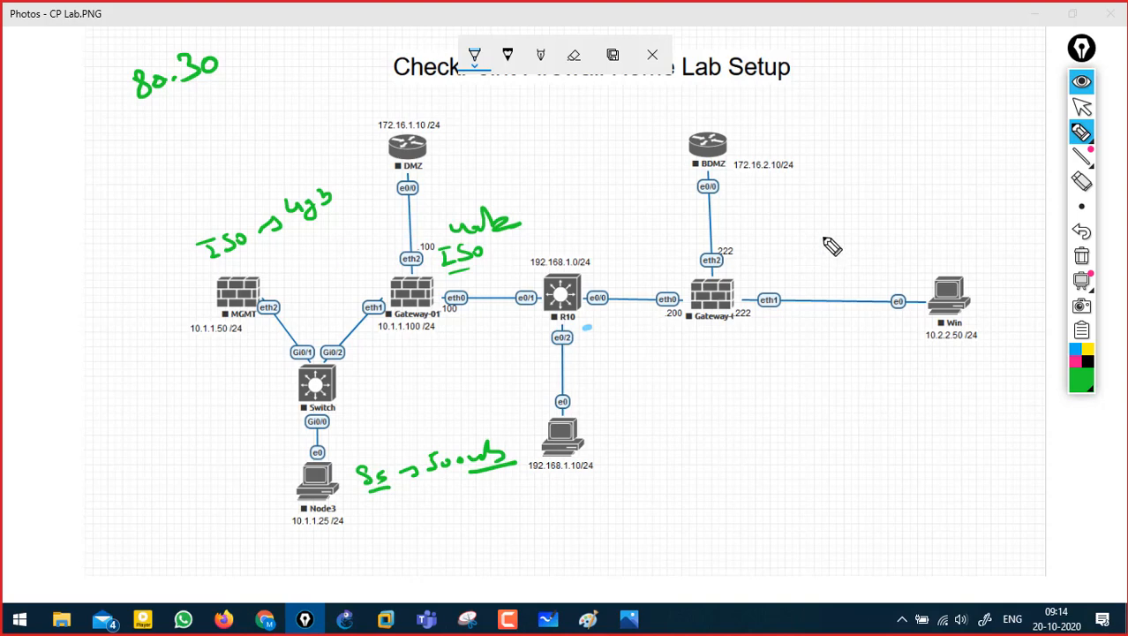
left_click(1079, 258)
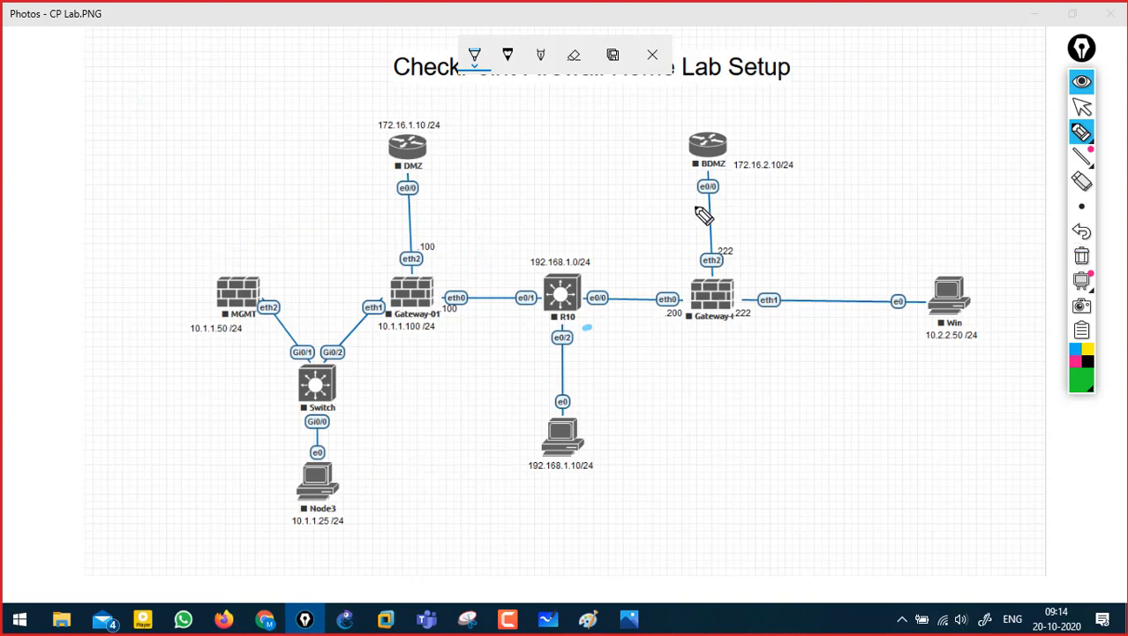
- Hide the Epic Pen toolbar, close CP Lab.PNG, then open and close CP Lab 2.PNG
left_click(1081, 82)
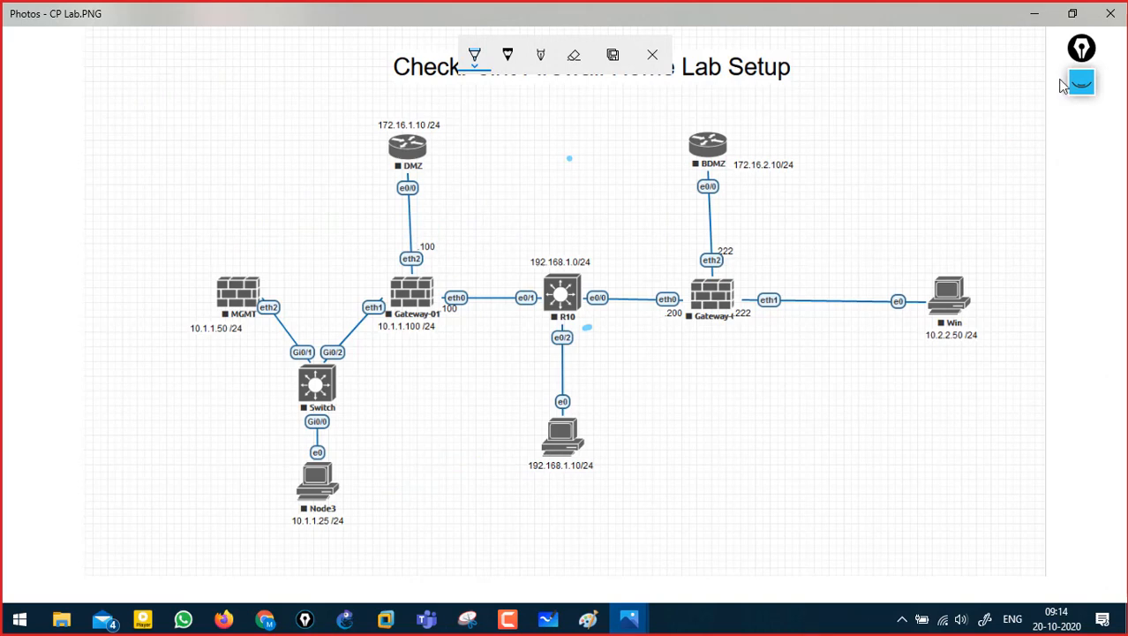
left_click(1111, 13)
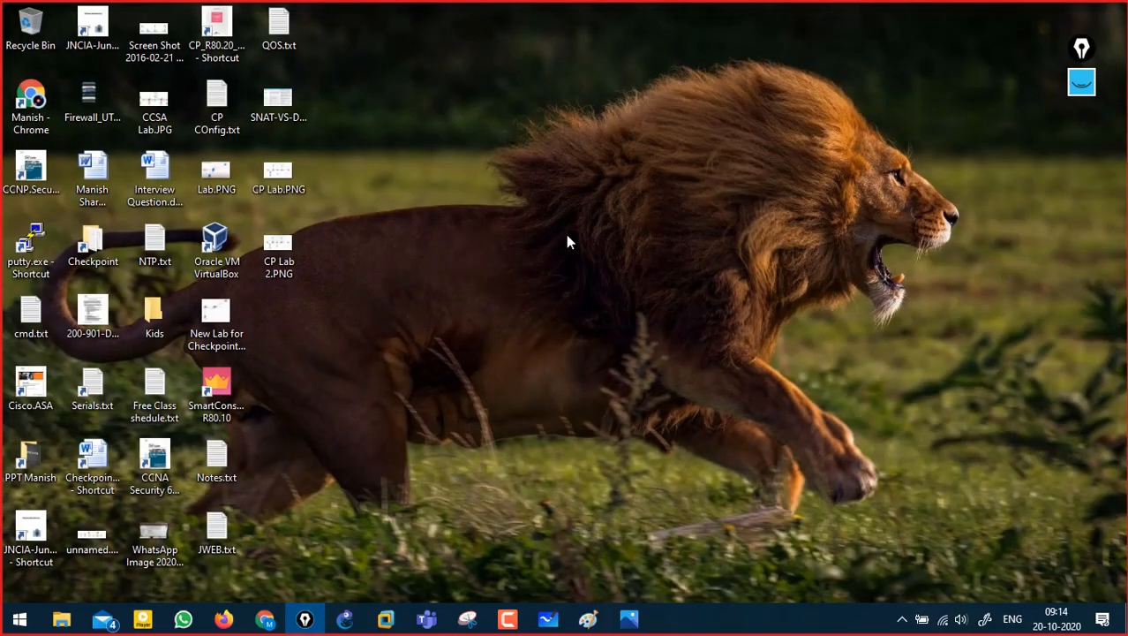
double_click(279, 244)
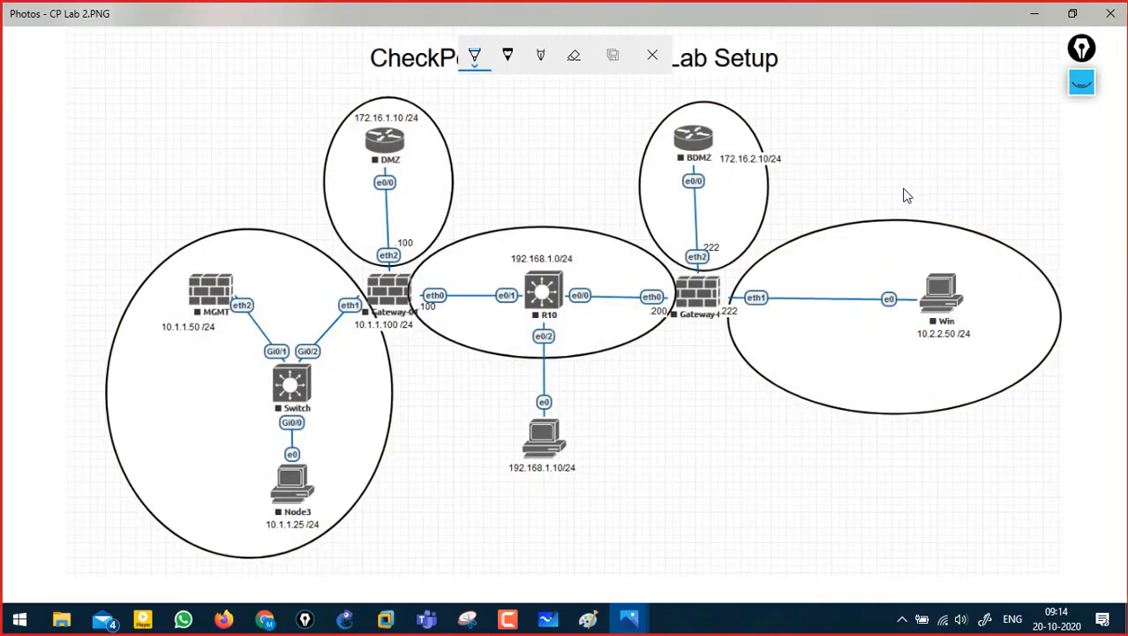
left_click(1109, 14)
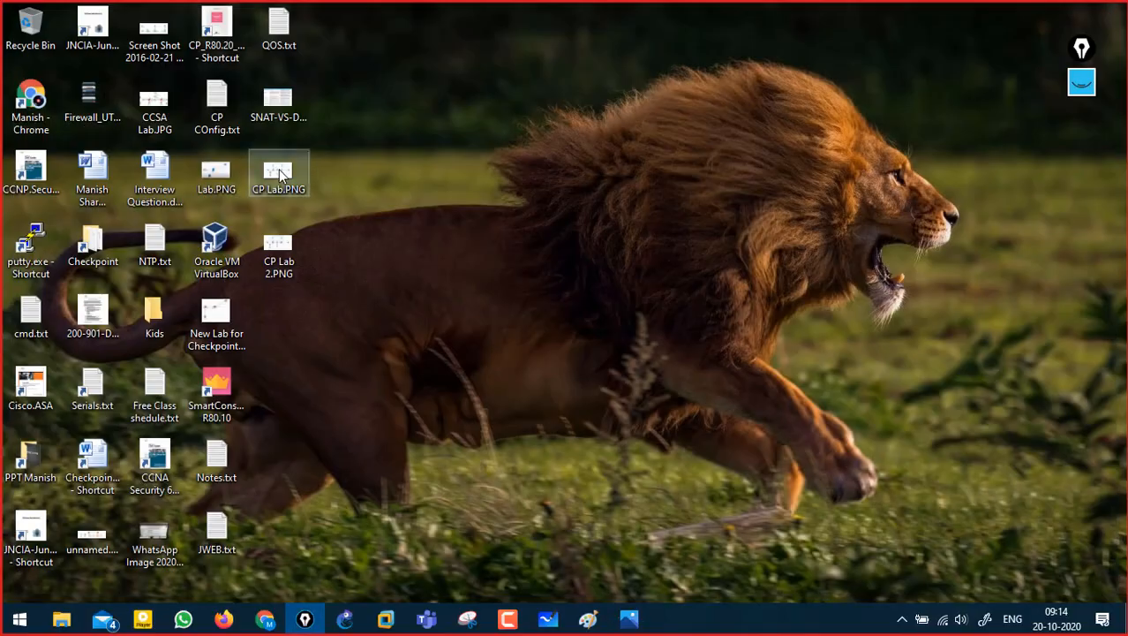
- Open CP Lab.PNG with Picasa Photo Viewer
right_click(279, 173)
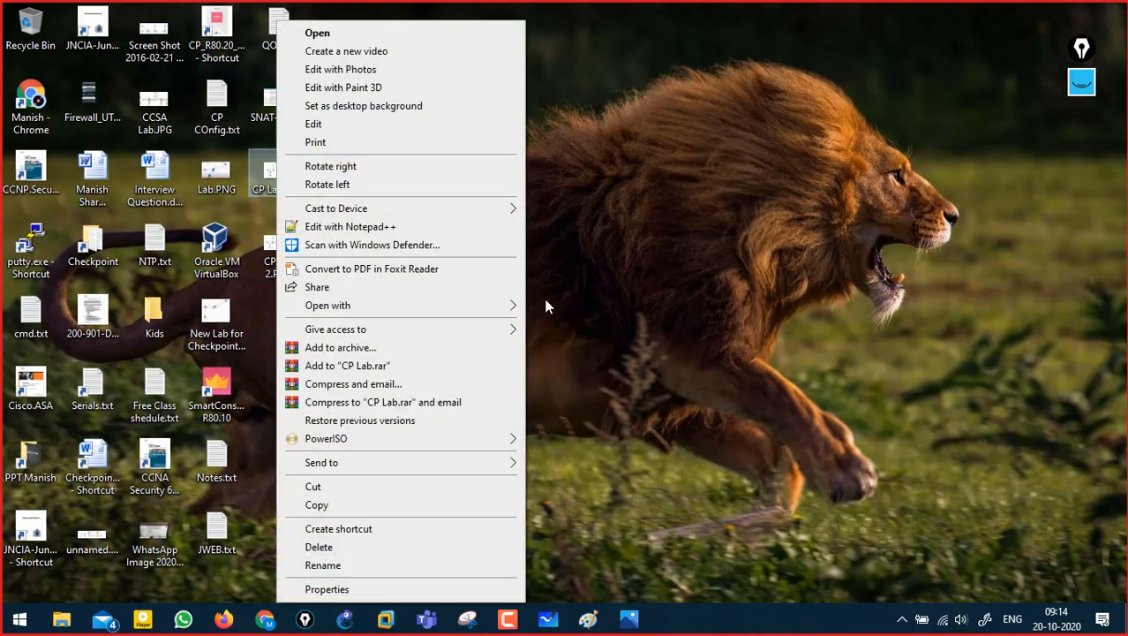
mouse_move(488, 309)
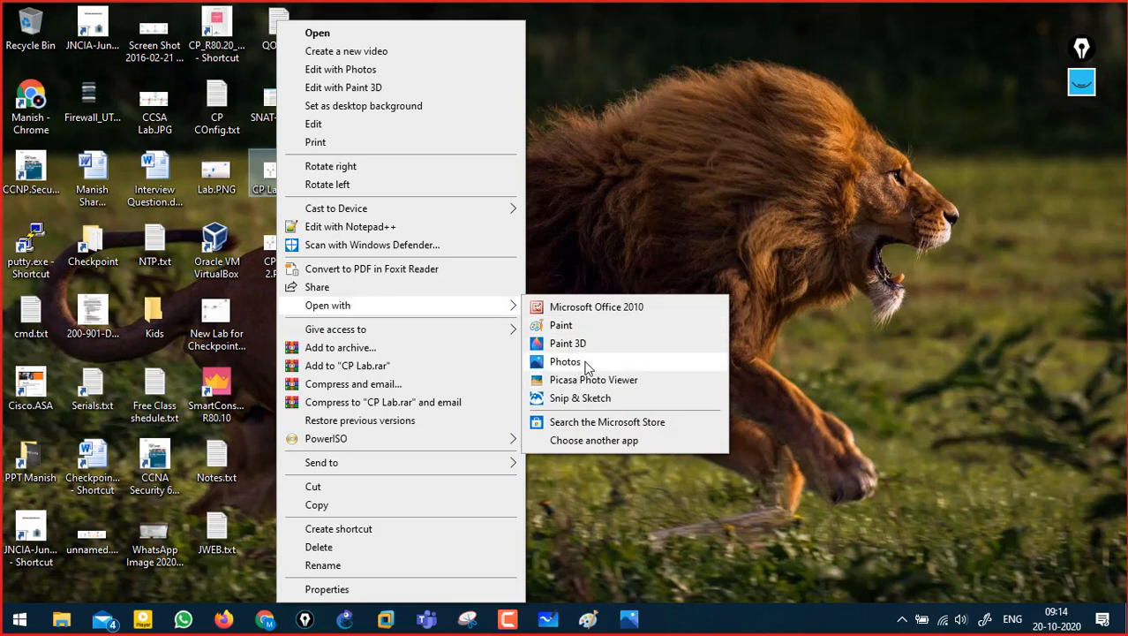
left_click(569, 380)
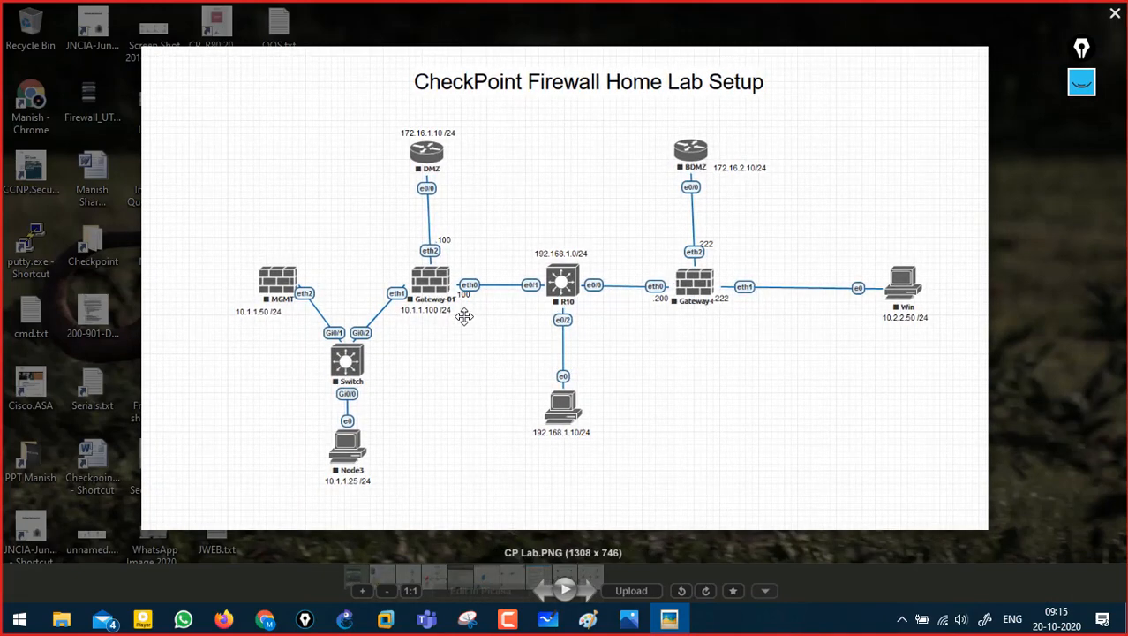
- Zoom and pan the lab diagram, and restore Epic Pen's toolbar
scroll(465, 316, "up", 3)
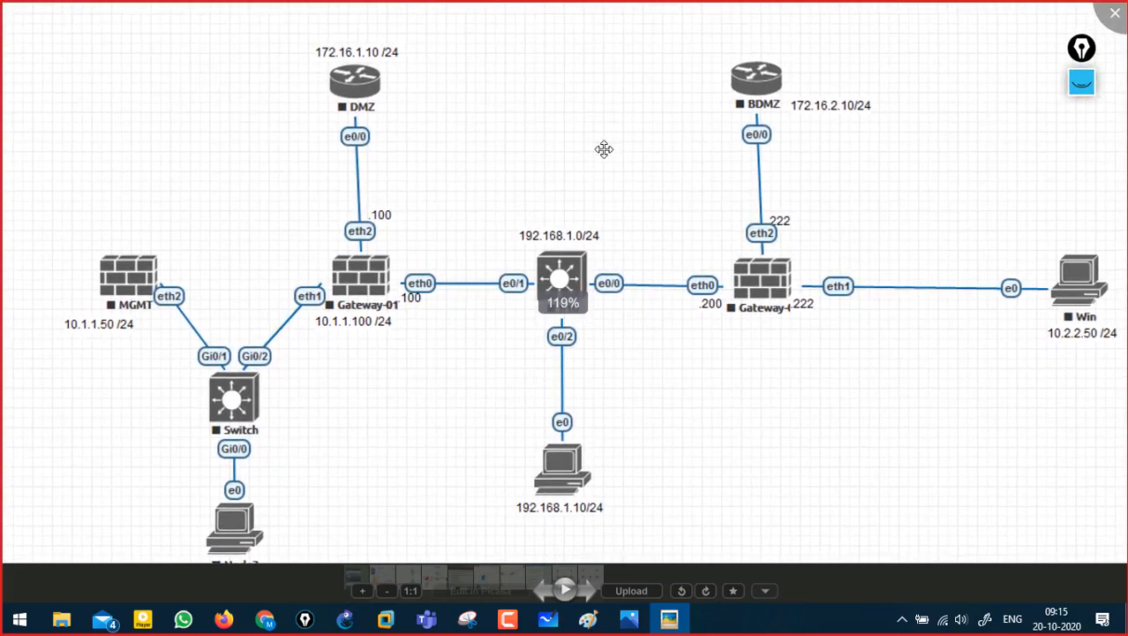
left_click_drag(244, 280, 680, 327)
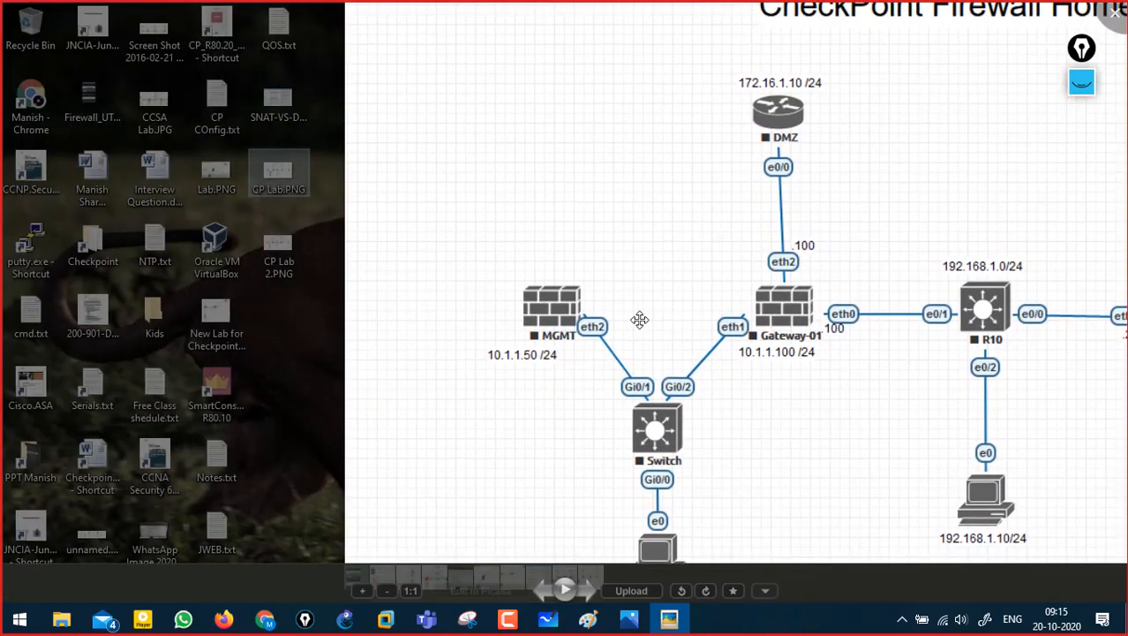
scroll(519, 346, "down", 5)
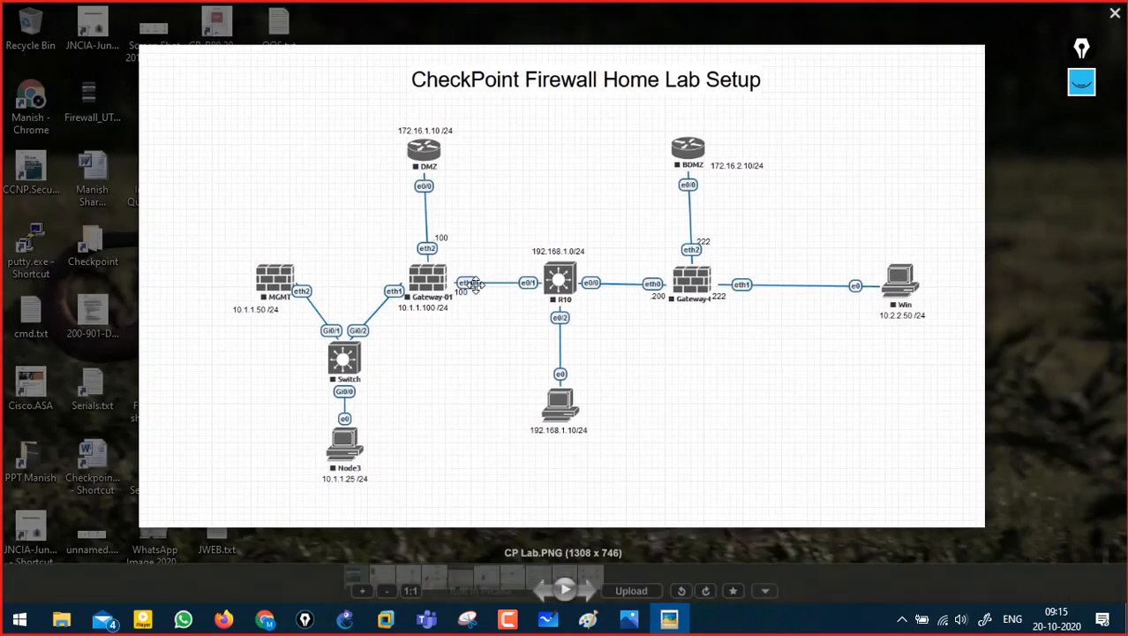
left_click_drag(473, 285, 477, 287)
scroll(484, 280, "up", 3)
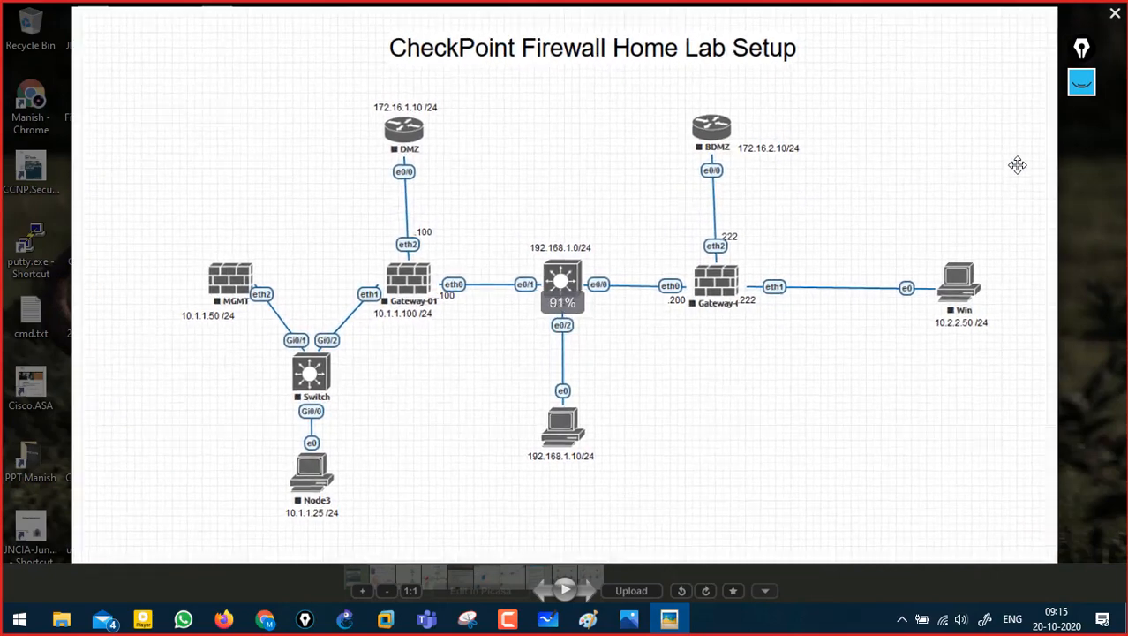
left_click(1082, 82)
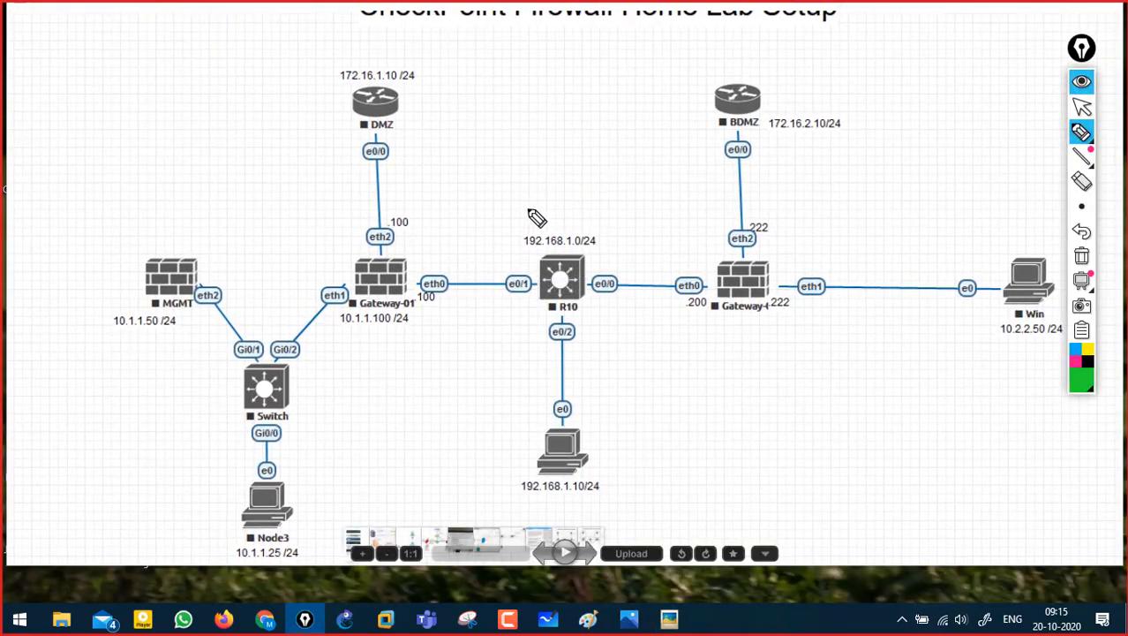
left_click(1082, 107)
- Box Gateway-01's 10.1.1.100 /24 address and draw an ISP-labelled cloud around R10
left_click_drag(443, 341, 508, 292)
left_click(1082, 86)
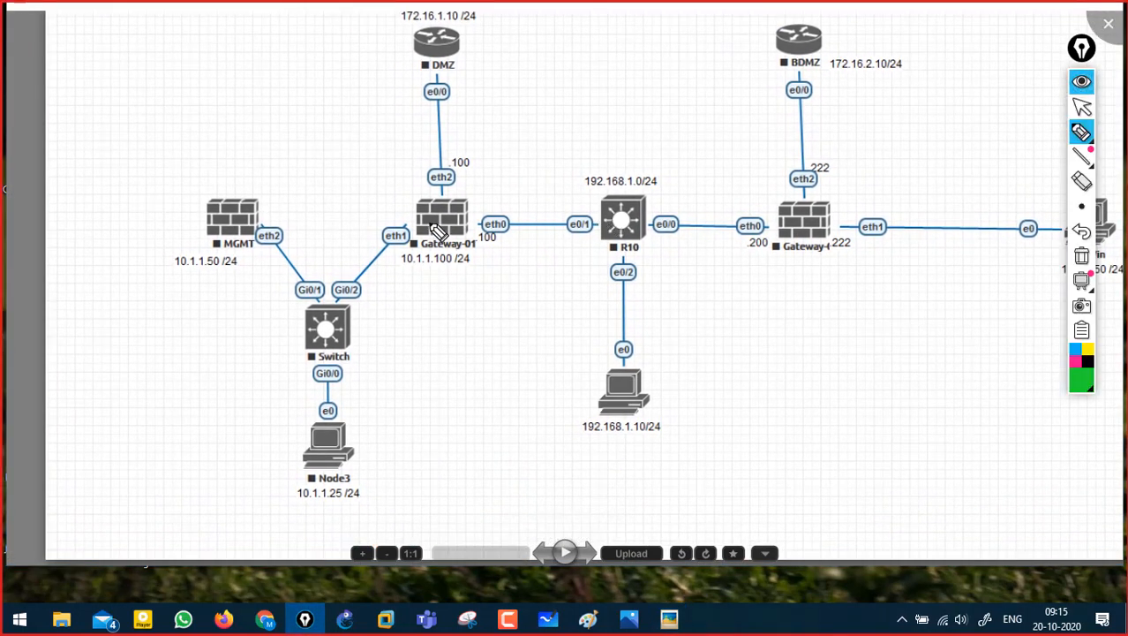
left_click_drag(415, 265, 469, 265)
mouse_move(409, 237)
left_mouse_down()
mouse_move(496, 240)
mouse_move(494, 266)
mouse_move(407, 278)
mouse_move(451, 273)
left_mouse_up()
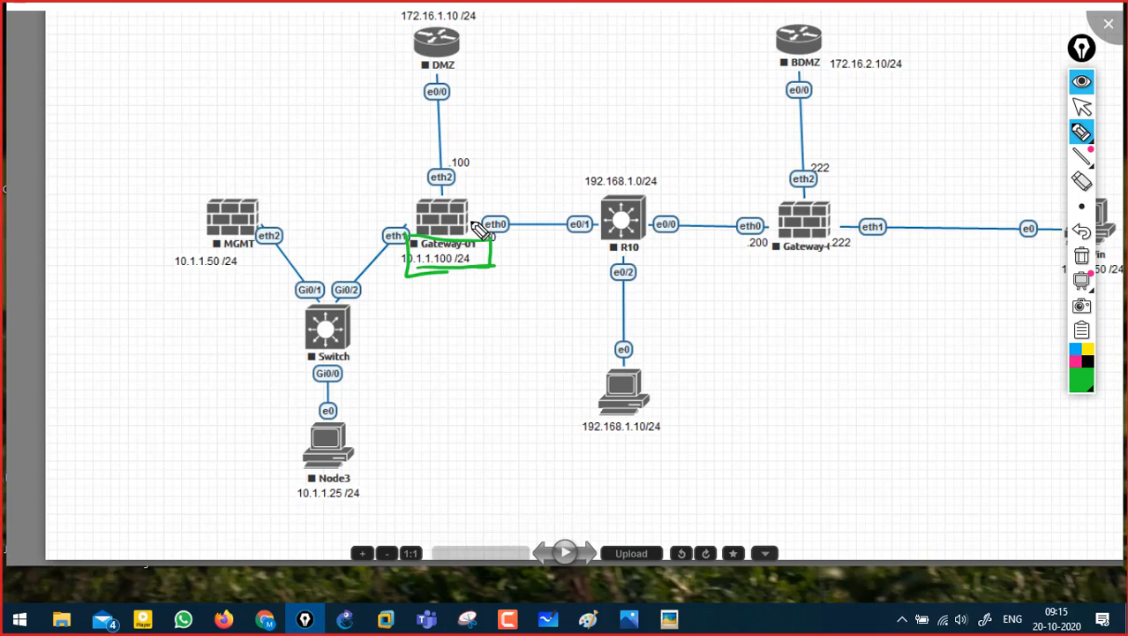
mouse_move(475, 223)
left_mouse_down()
mouse_move(521, 187)
mouse_move(607, 162)
mouse_move(719, 201)
mouse_move(754, 276)
mouse_move(494, 266)
mouse_move(468, 231)
left_mouse_up()
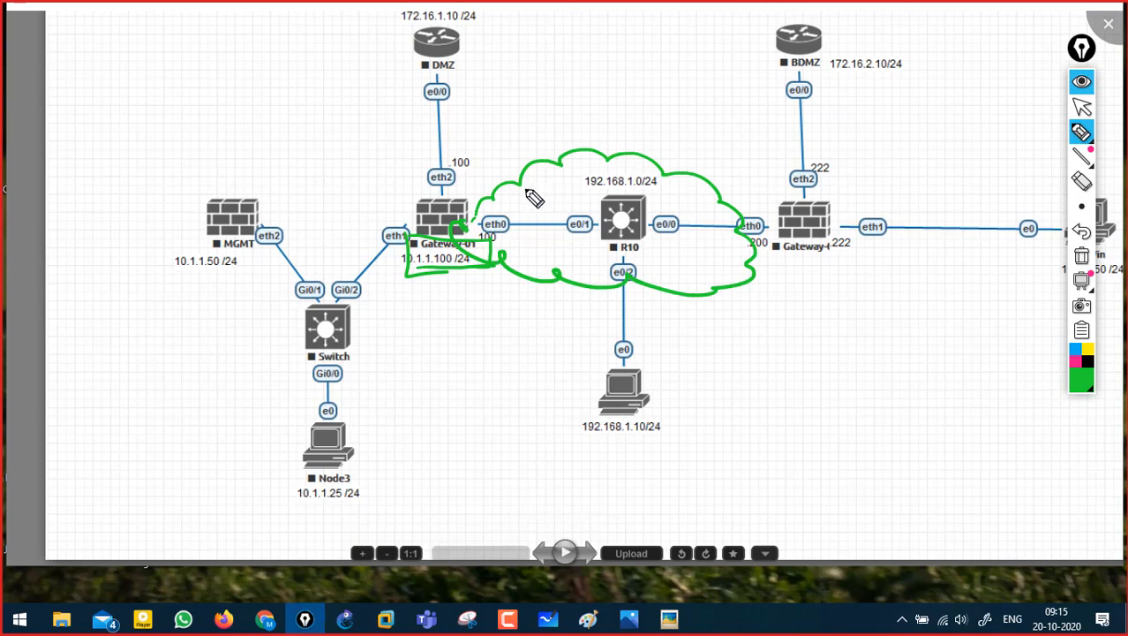
mouse_move(526, 187)
left_mouse_down()
mouse_move(538, 203)
mouse_move(576, 186)
left_mouse_up()
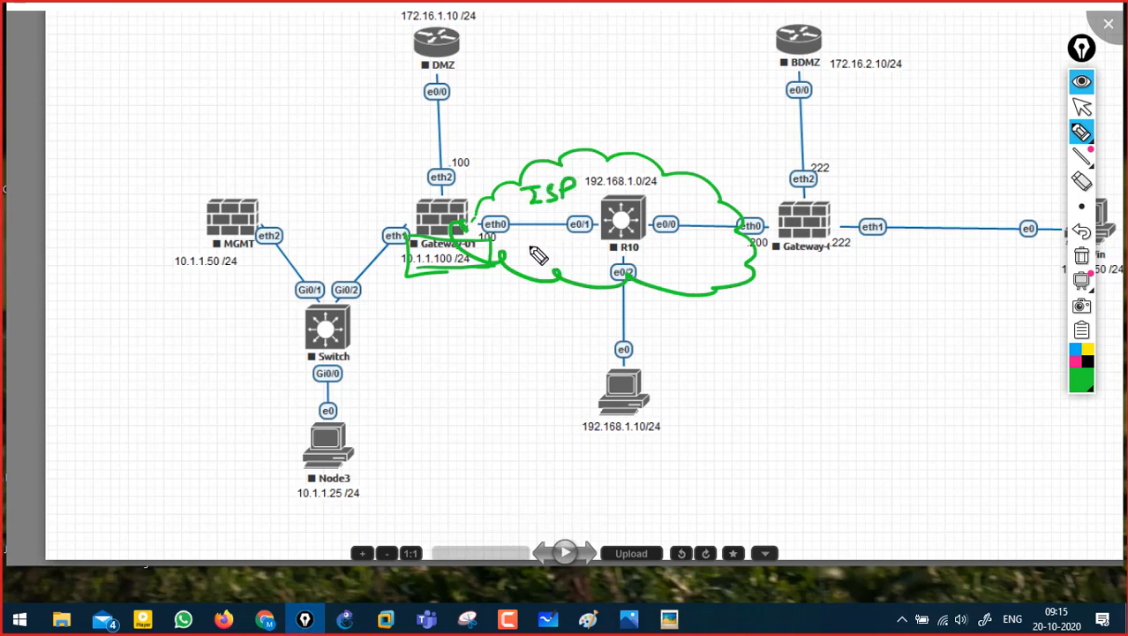
- Outline and label the Inside network, write Outside, outline DMZ, then clear the ink
mouse_move(419, 227)
left_mouse_down()
mouse_move(390, 197)
mouse_move(248, 157)
mouse_move(171, 272)
mouse_move(223, 468)
mouse_move(427, 483)
mouse_move(397, 220)
left_mouse_up()
mouse_move(75, 190)
left_mouse_down()
mouse_move(150, 174)
mouse_move(161, 159)
left_mouse_up()
left_click_drag(96, 210, 152, 187)
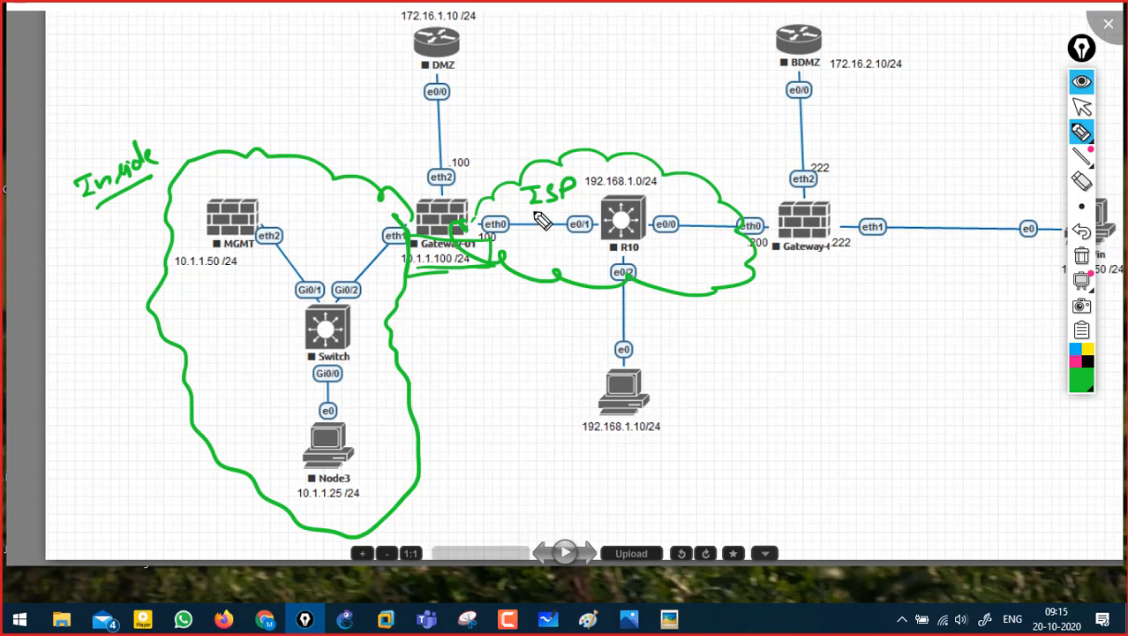
mouse_move(634, 119)
left_mouse_down()
mouse_move(703, 131)
mouse_move(723, 115)
mouse_move(698, 148)
left_mouse_up()
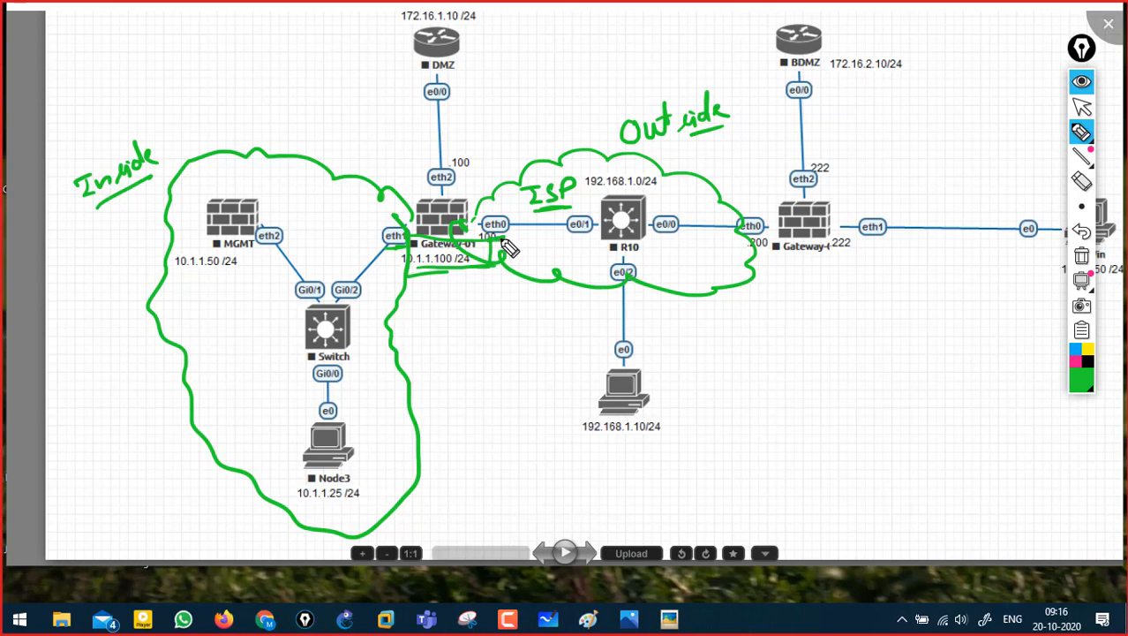
mouse_move(434, 201)
left_mouse_down()
mouse_move(413, 186)
mouse_move(387, 54)
mouse_move(406, 25)
mouse_move(459, 15)
mouse_move(511, 54)
mouse_move(501, 146)
mouse_move(477, 187)
mouse_move(434, 200)
left_mouse_up()
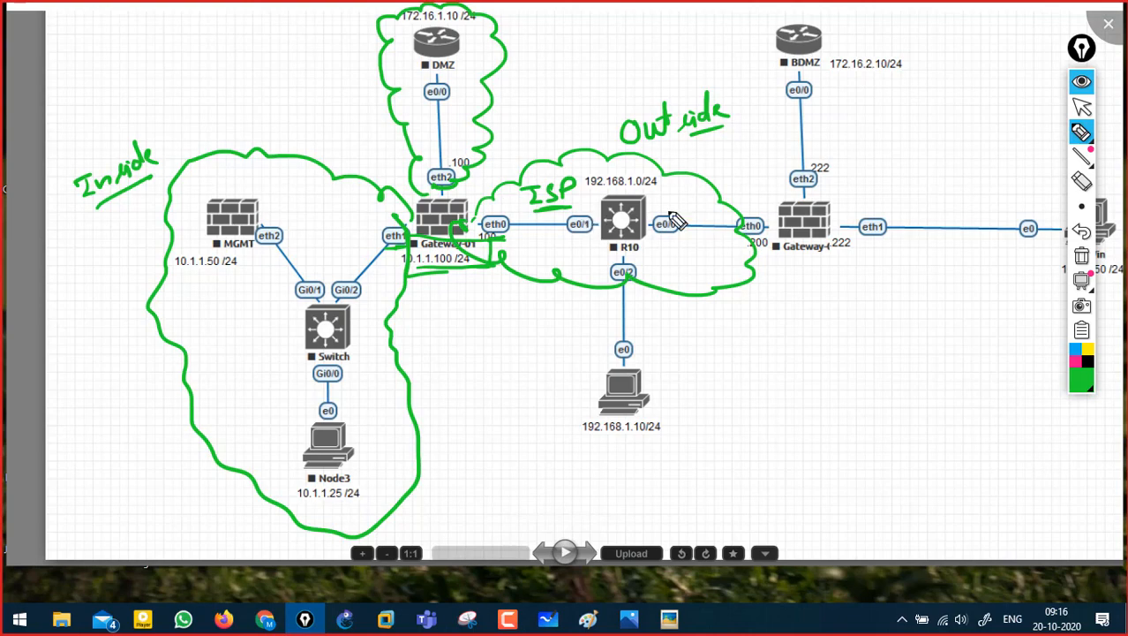
left_click(1082, 81)
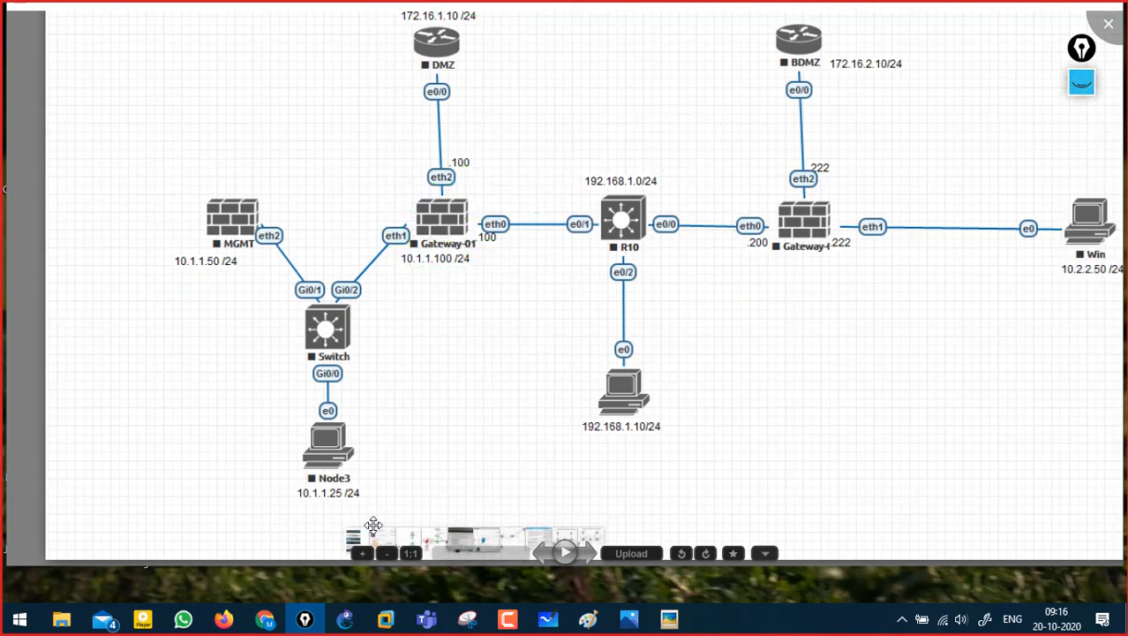
- Search Google in Chrome for 'what is dmz zone'
left_click(264, 620)
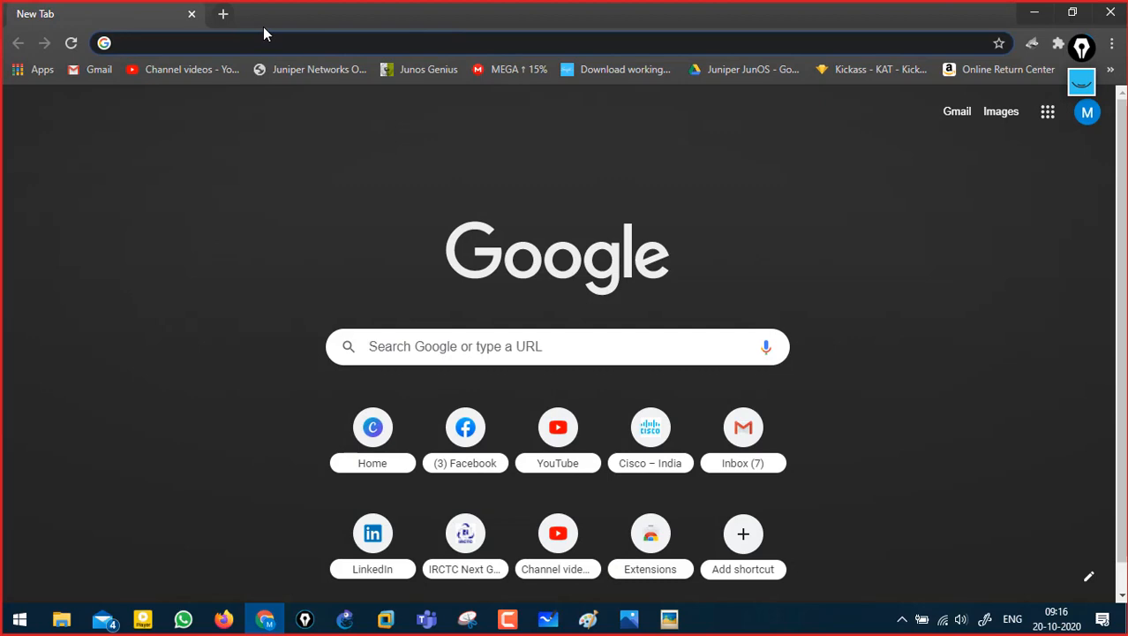
type("what is ")
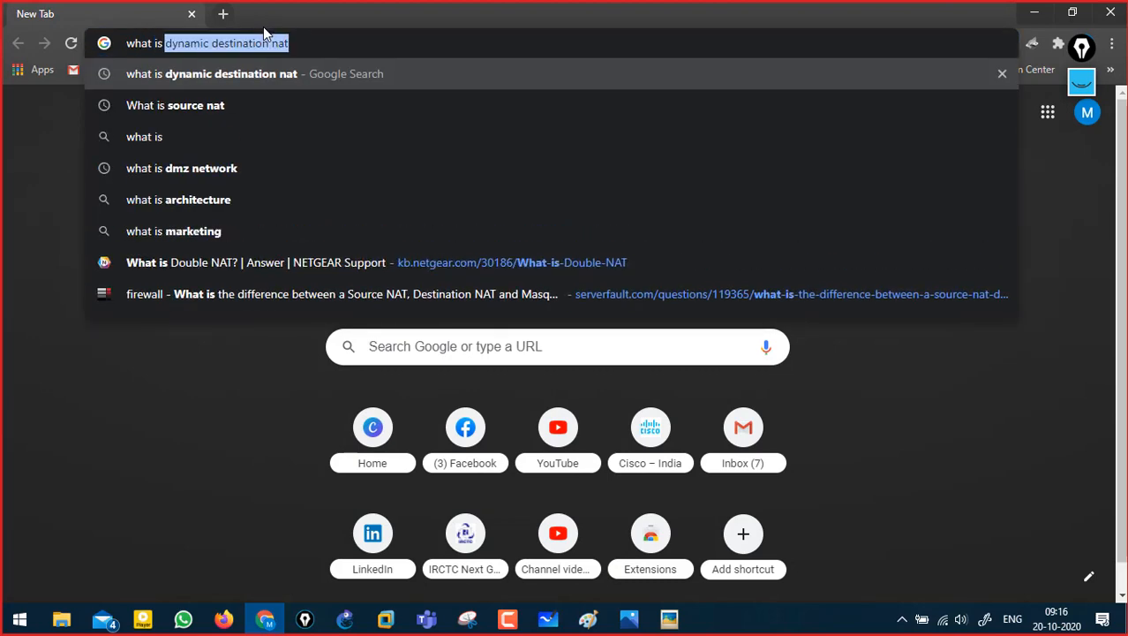
type("dmz zo")
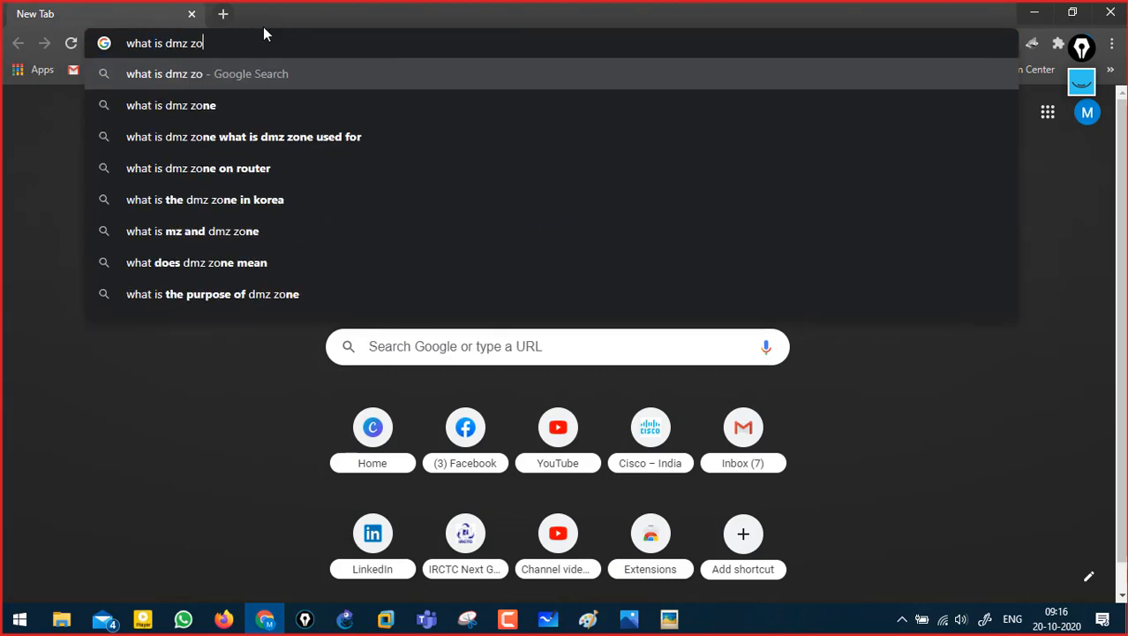
type("ne")
key("Return")
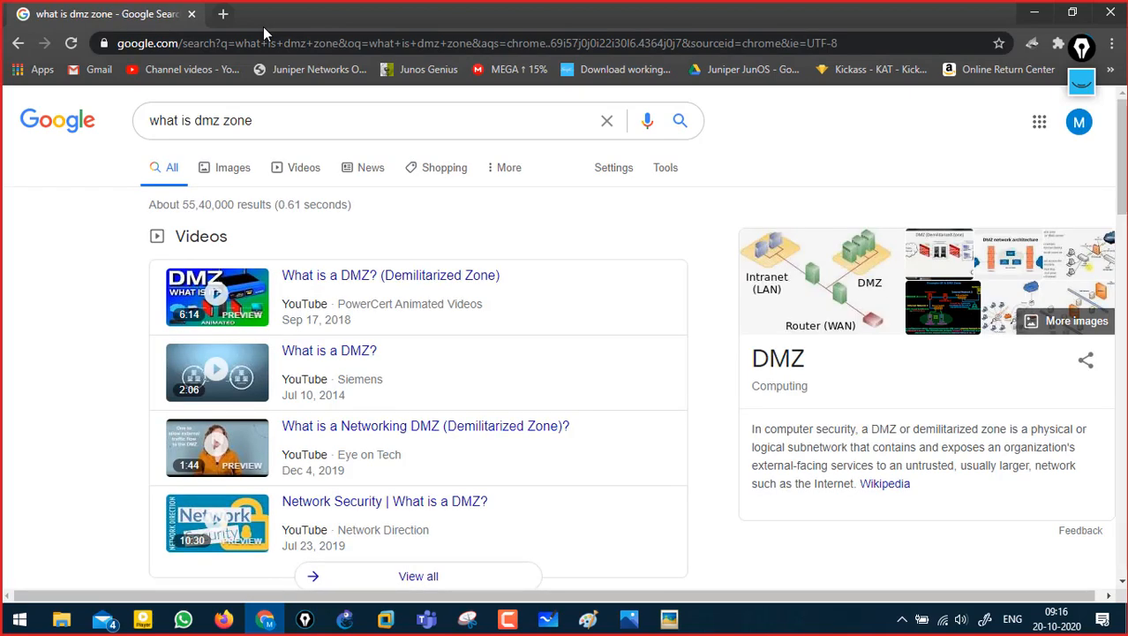
- Expand the 'What is a DMZ and why would we use it?' answer and show the green sketches
scroll(720, 282, "down", 2)
scroll(721, 282, "down", 2)
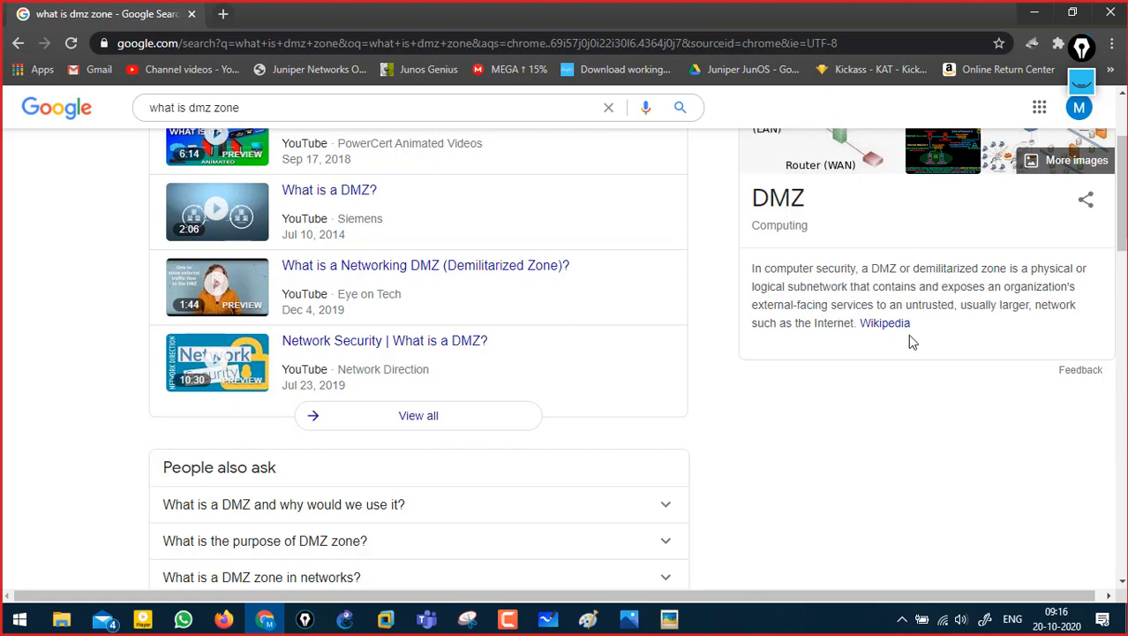
scroll(740, 400, "down", 3)
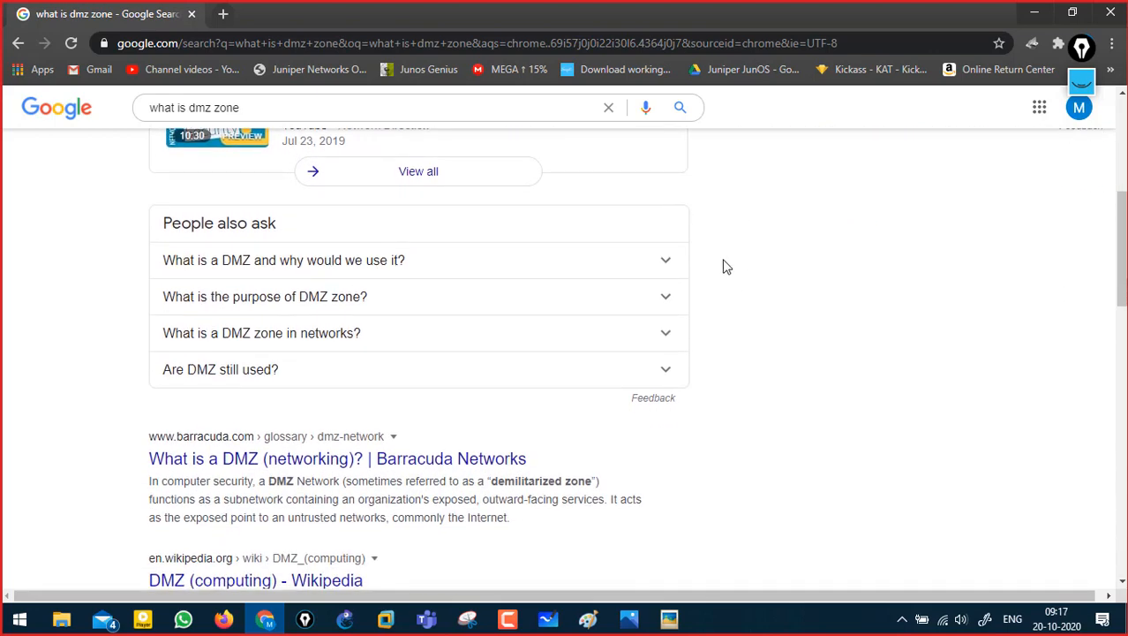
left_click(669, 253)
scroll(76, 364, "down", 1)
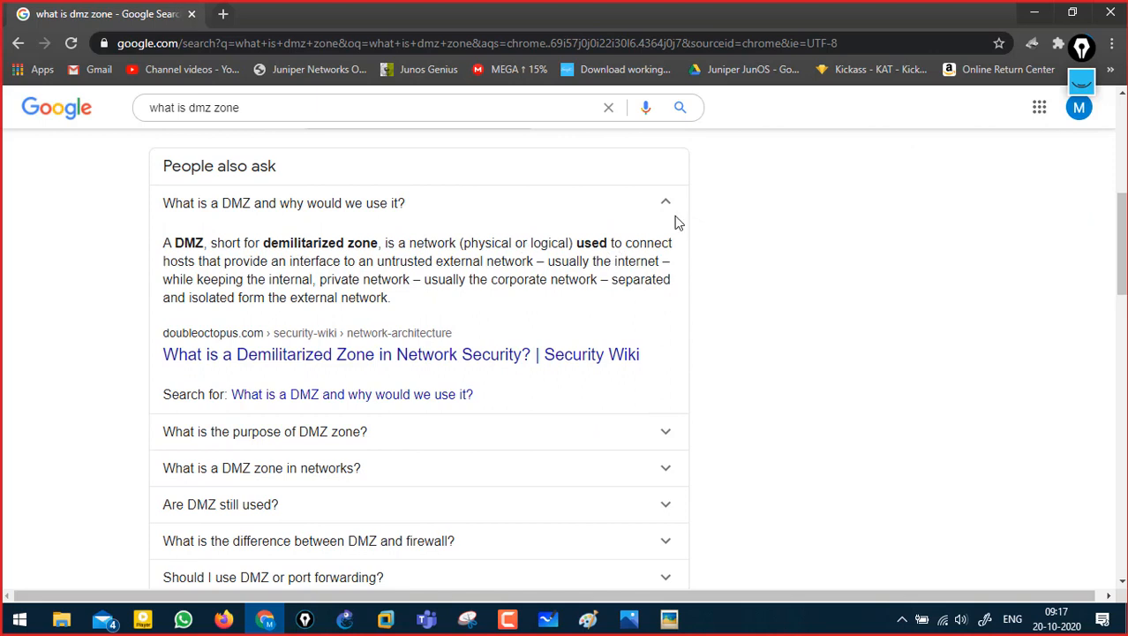
left_click(1082, 83)
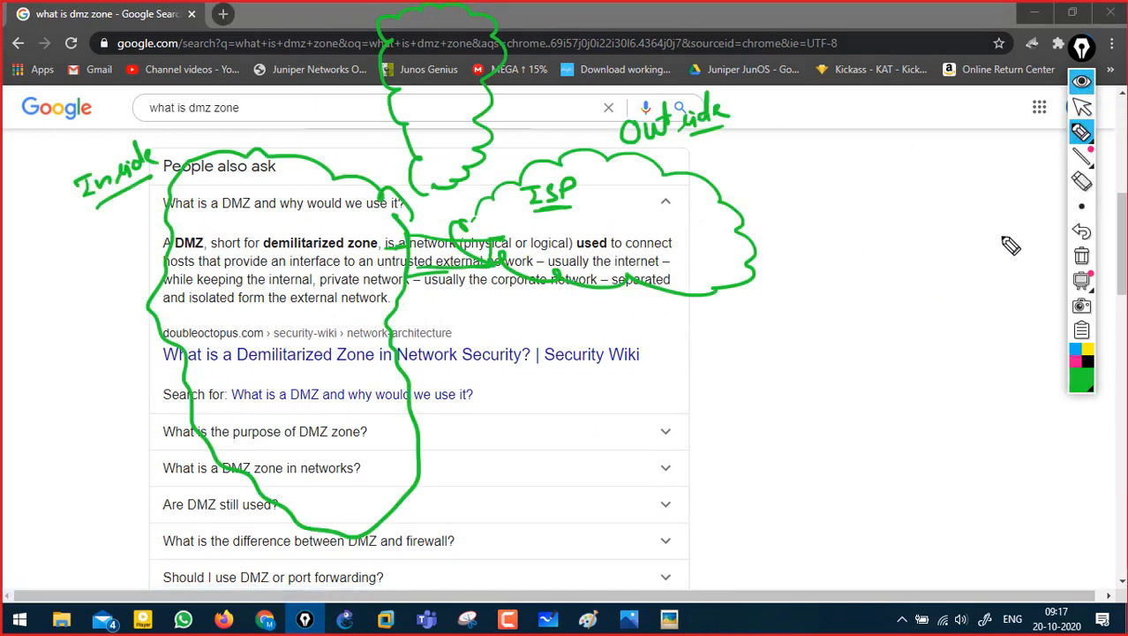
- Hide Epic Pen's green ink over the expanded DMZ answer in Chrome
left_click(1081, 82)
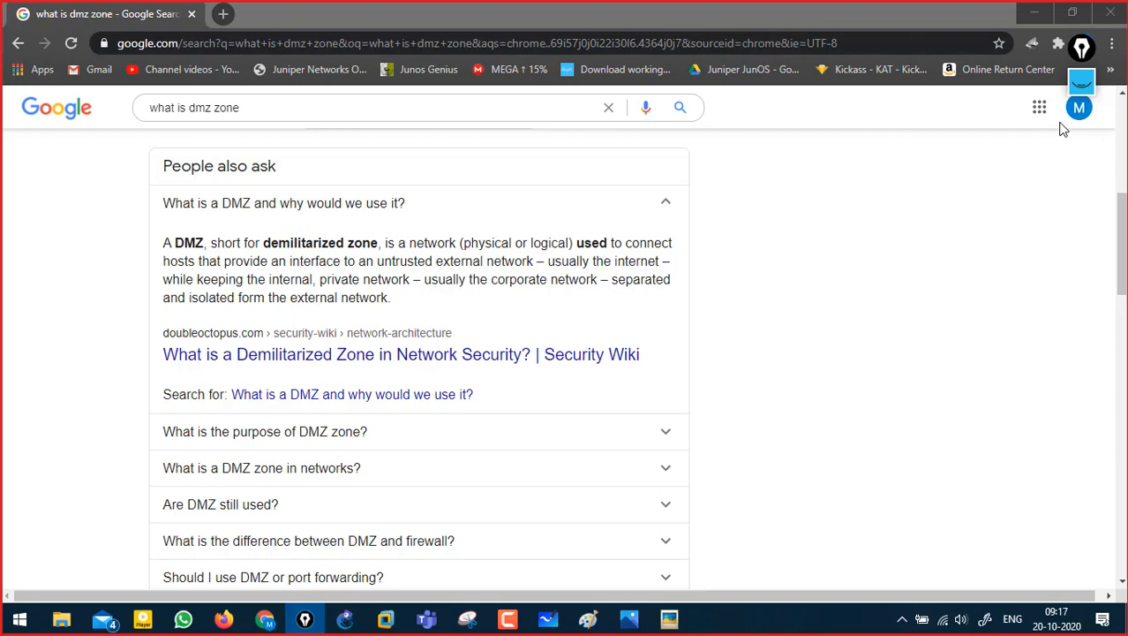
- Return to the diagram with its green zones and sketch a row of server boxes above it
left_click(1040, 10)
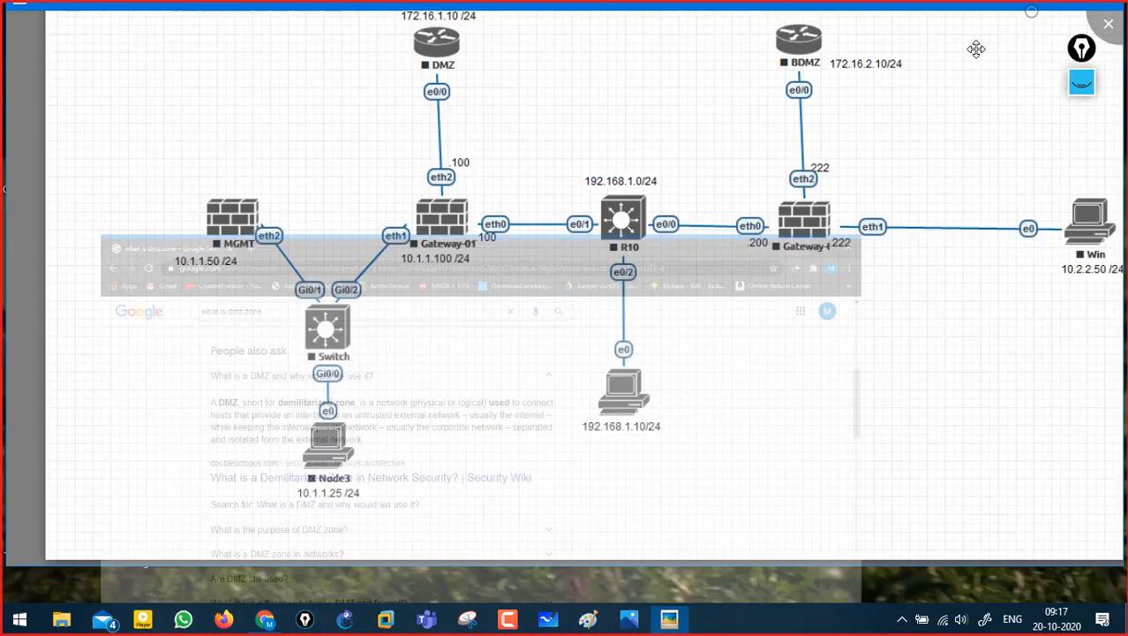
left_click(1082, 81)
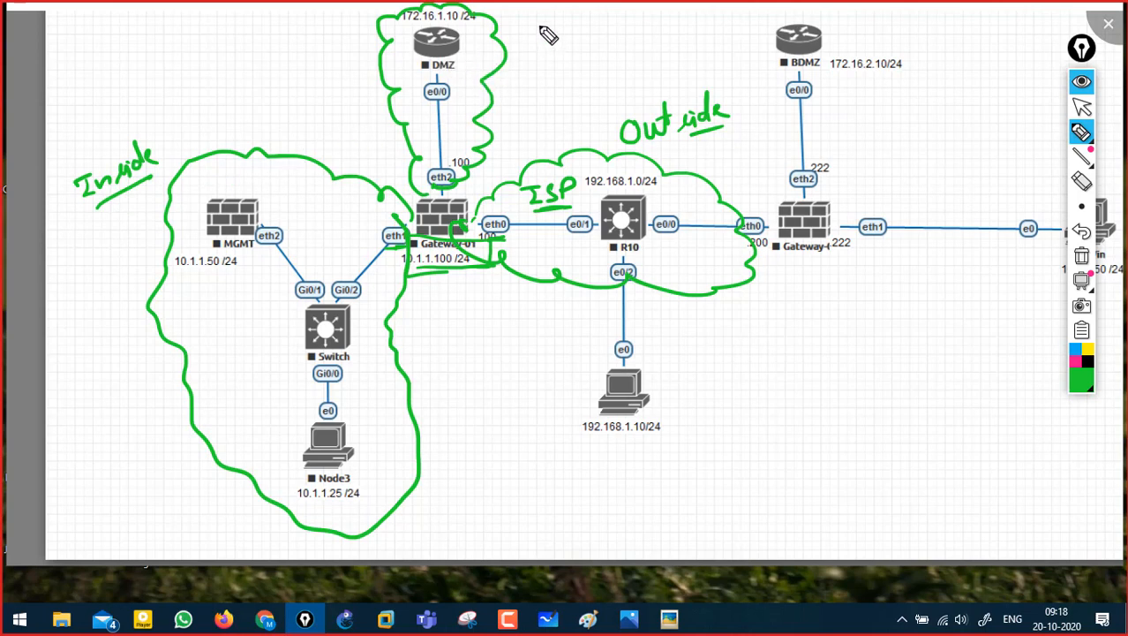
mouse_move(536, 57)
left_mouse_down()
mouse_move(535, 17)
mouse_move(565, 58)
left_mouse_up()
mouse_move(578, 18)
left_mouse_down()
mouse_move(577, 53)
mouse_move(601, 52)
left_mouse_up()
left_click_drag(573, 54, 619, 53)
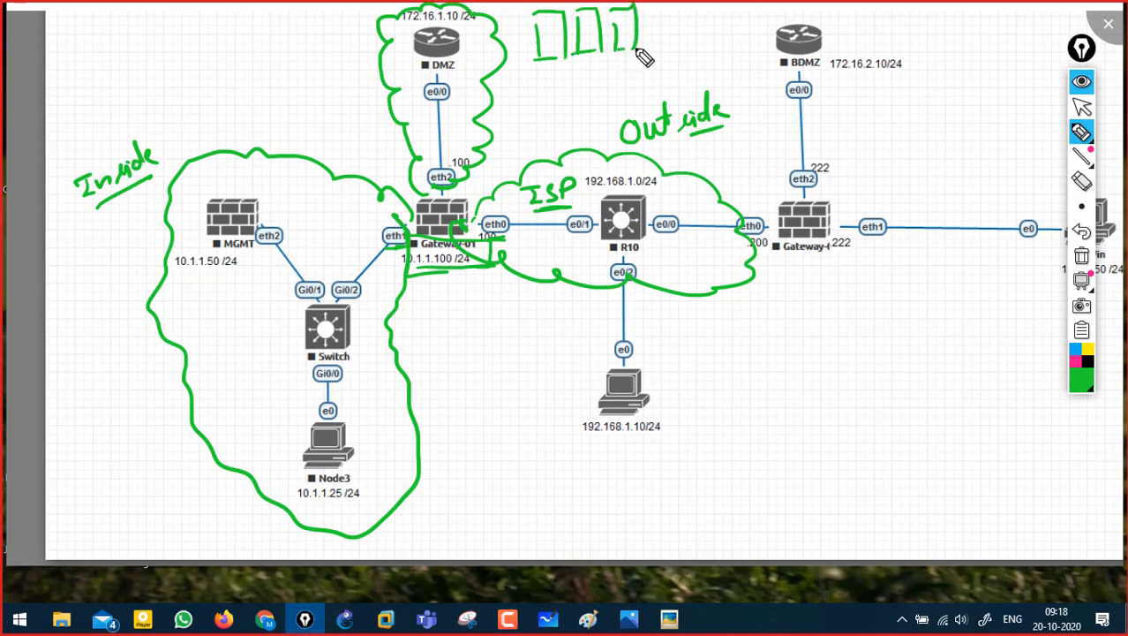
left_click_drag(655, 16, 654, 42)
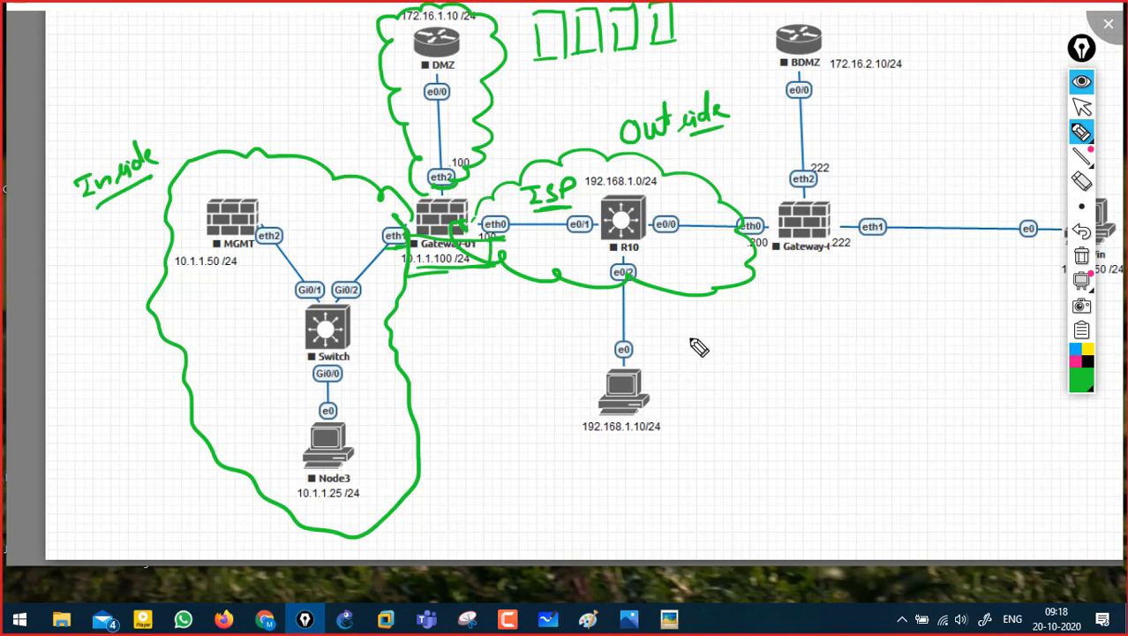
- Draw a line down from the ISP cloud, then circle the 192.168.1.10 PC and mark an X
left_click_drag(716, 294, 746, 340)
mouse_move(662, 371)
left_mouse_down()
mouse_move(609, 428)
mouse_move(676, 392)
mouse_move(694, 399)
left_mouse_up()
left_click_drag(671, 406, 695, 382)
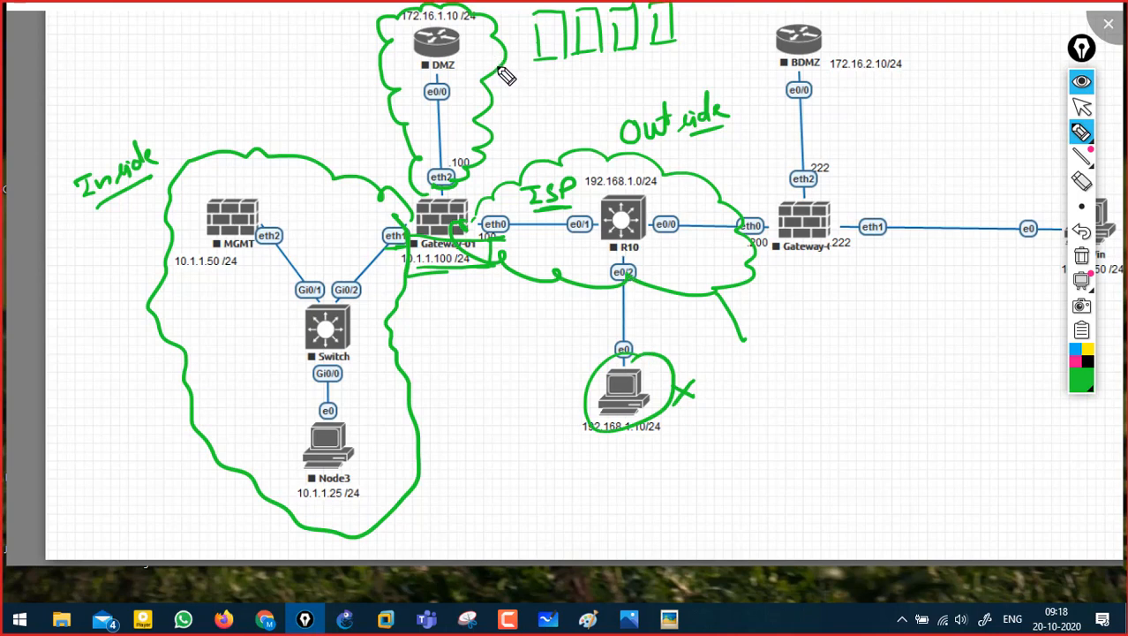
- Switch the ink to pink and handwrite a pink label above the Outside note
left_click(1074, 360)
left_click(472, 220)
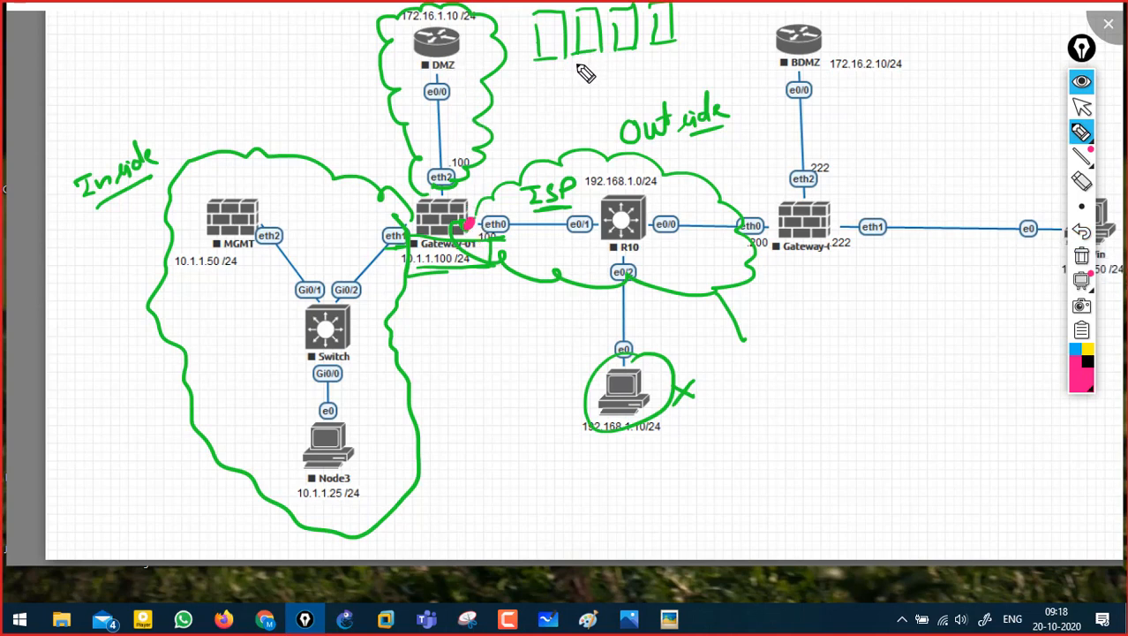
left_click_drag(667, 78, 668, 95)
mouse_move(661, 76)
left_mouse_down()
mouse_move(670, 86)
mouse_move(713, 79)
left_mouse_up()
scroll(706, 78, "up", 5)
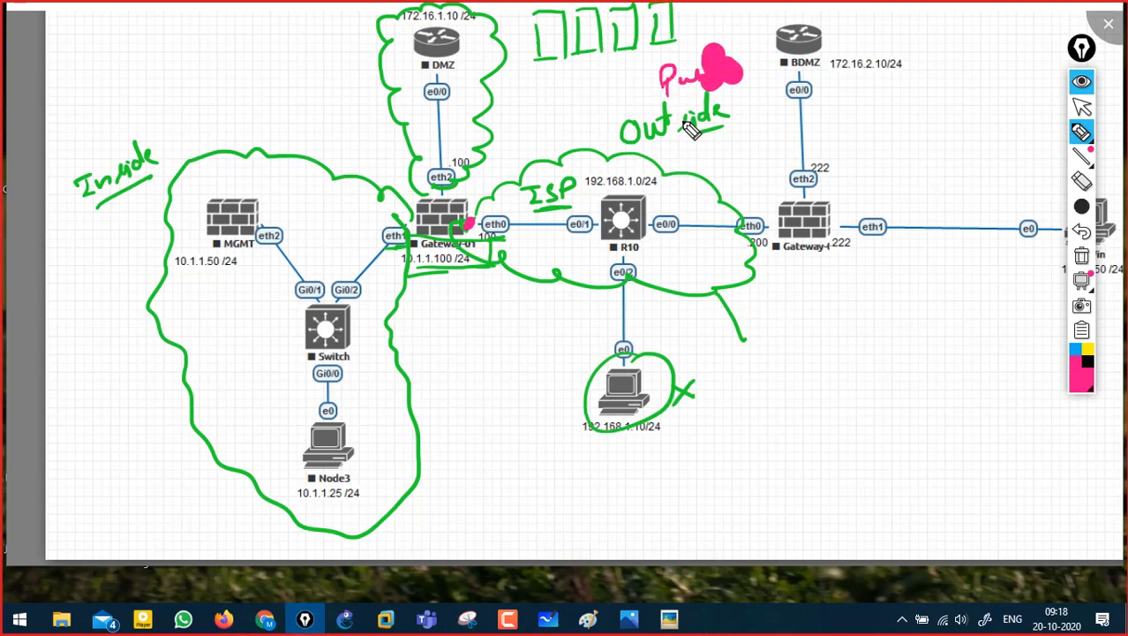
- With a thinner pen, label MGMT, draw arrows toward DMZ, circle the DMZ router, then clear
left_click(1083, 209)
left_click(980, 210)
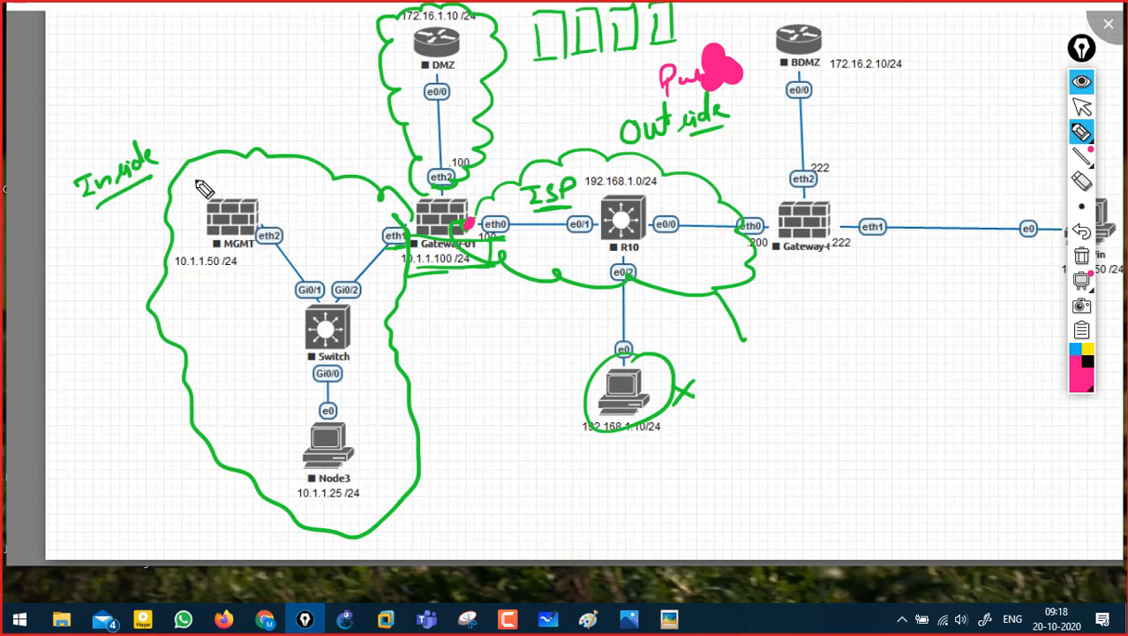
left_click_drag(198, 176, 279, 168)
mouse_move(336, 248)
left_mouse_down()
mouse_move(416, 181)
mouse_move(434, 104)
mouse_move(415, 124)
left_mouse_up()
mouse_move(648, 262)
left_mouse_down()
mouse_move(455, 132)
mouse_move(449, 111)
mouse_move(461, 141)
left_mouse_up()
mouse_move(477, 29)
left_mouse_down()
mouse_move(478, 83)
mouse_move(485, 44)
mouse_move(686, 25)
mouse_move(528, 30)
mouse_move(526, 57)
left_mouse_up()
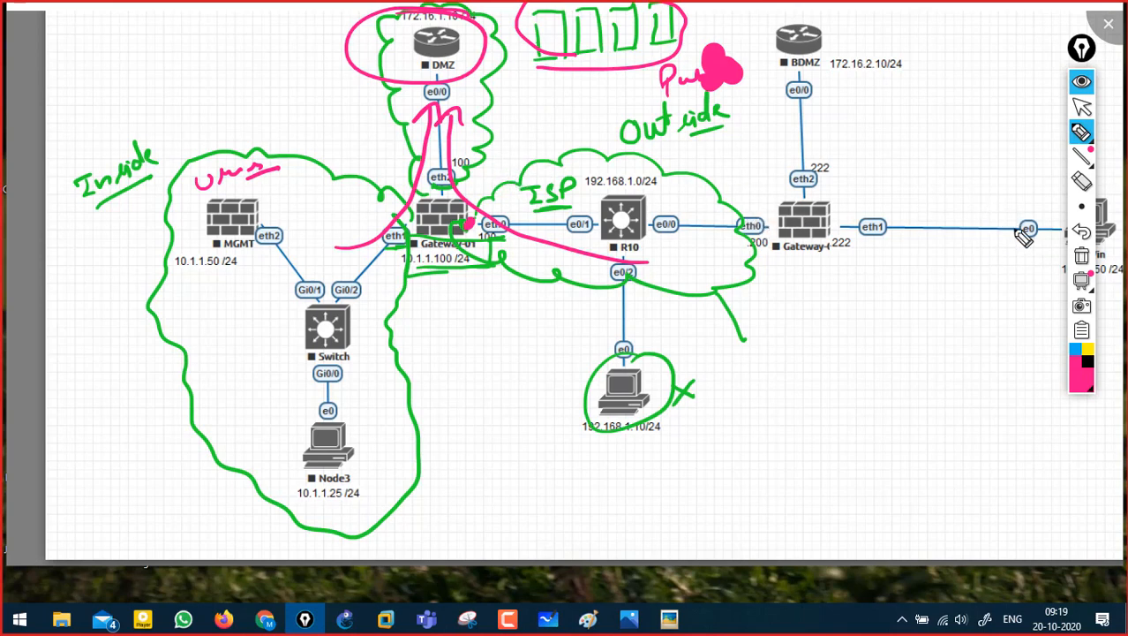
left_click(1083, 257)
- Box Gateway-01 and loop R10, the MGMT/Switch/Node3 group and the DMZ router in pink
left_click_drag(403, 194, 399, 236)
mouse_move(408, 279)
left_mouse_down()
mouse_move(496, 216)
mouse_move(393, 270)
left_mouse_up()
mouse_move(499, 225)
left_mouse_down()
mouse_move(675, 179)
mouse_move(676, 269)
mouse_move(499, 239)
left_mouse_up()
mouse_move(366, 198)
left_mouse_down()
mouse_move(196, 212)
mouse_move(221, 465)
mouse_move(398, 327)
mouse_move(370, 219)
left_mouse_up()
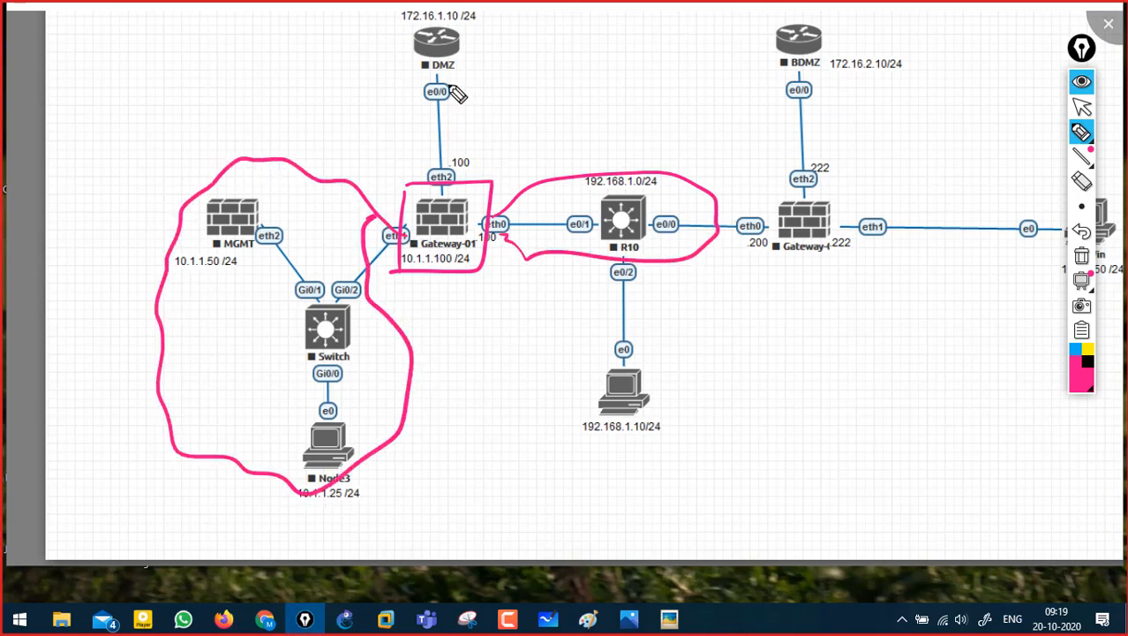
mouse_move(422, 161)
left_mouse_down()
mouse_move(411, 78)
mouse_move(476, 16)
mouse_move(481, 166)
mouse_move(439, 166)
left_mouse_up()
mouse_move(660, 285)
left_mouse_down()
mouse_move(416, 116)
mouse_move(454, 196)
mouse_move(604, 291)
mouse_move(454, 139)
mouse_move(575, 274)
mouse_move(461, 110)
mouse_move(538, 252)
left_mouse_up()
- Add a curve above MGMT, an X left of Gateway-01, a curve right of R10, then clear
left_click_drag(203, 157, 274, 119)
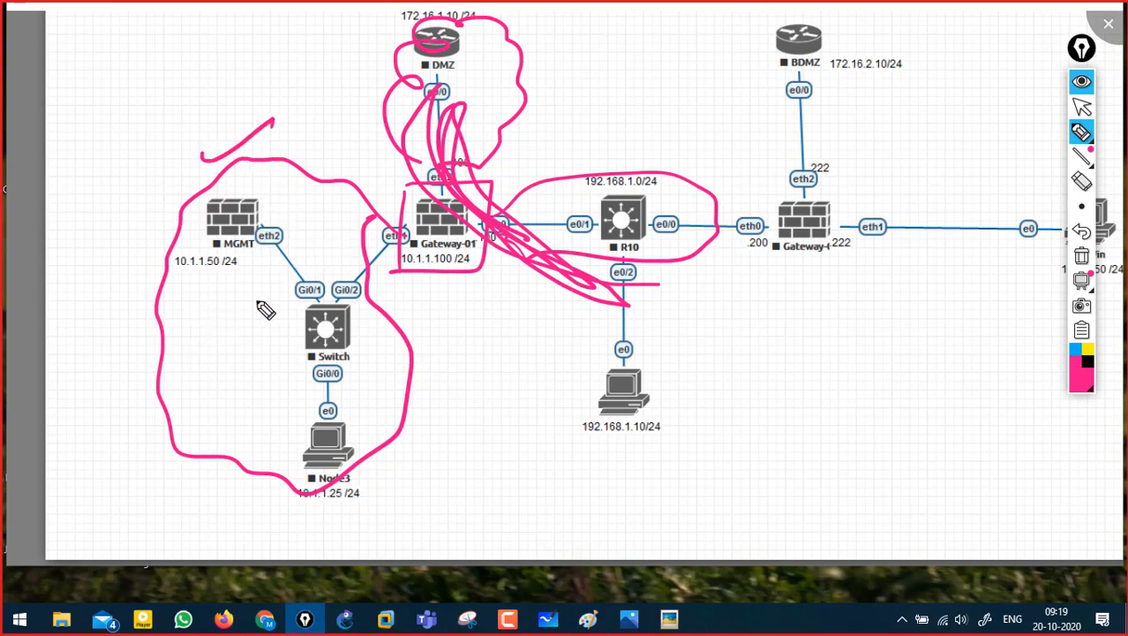
left_click_drag(361, 185, 400, 193)
left_click_drag(384, 181, 369, 203)
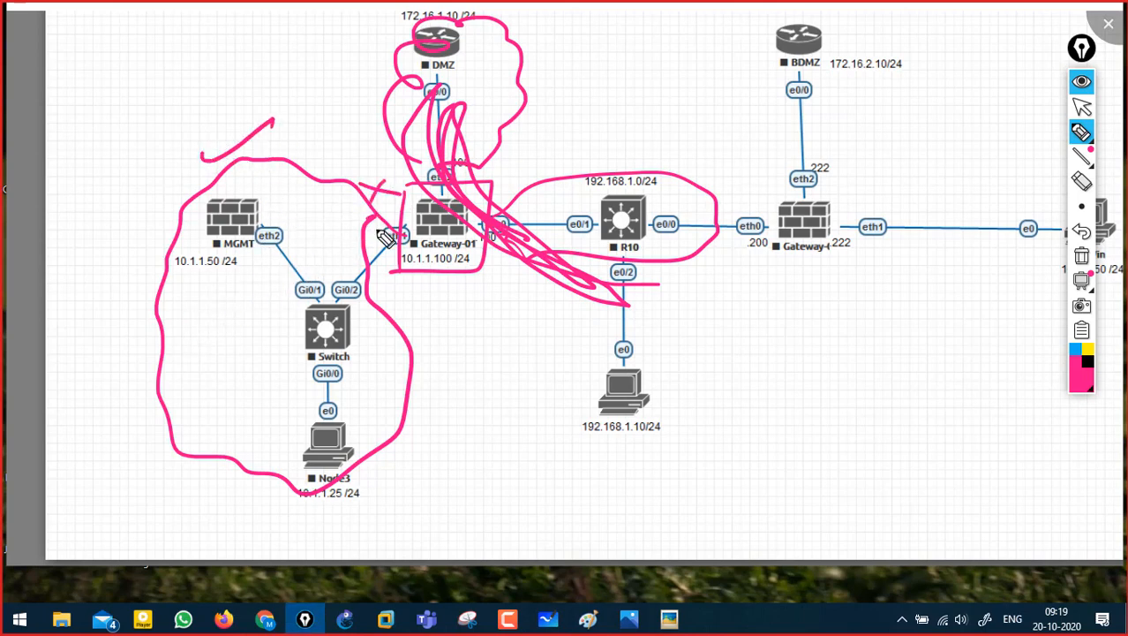
mouse_move(682, 263)
left_mouse_down()
mouse_move(740, 334)
mouse_move(757, 397)
left_mouse_up()
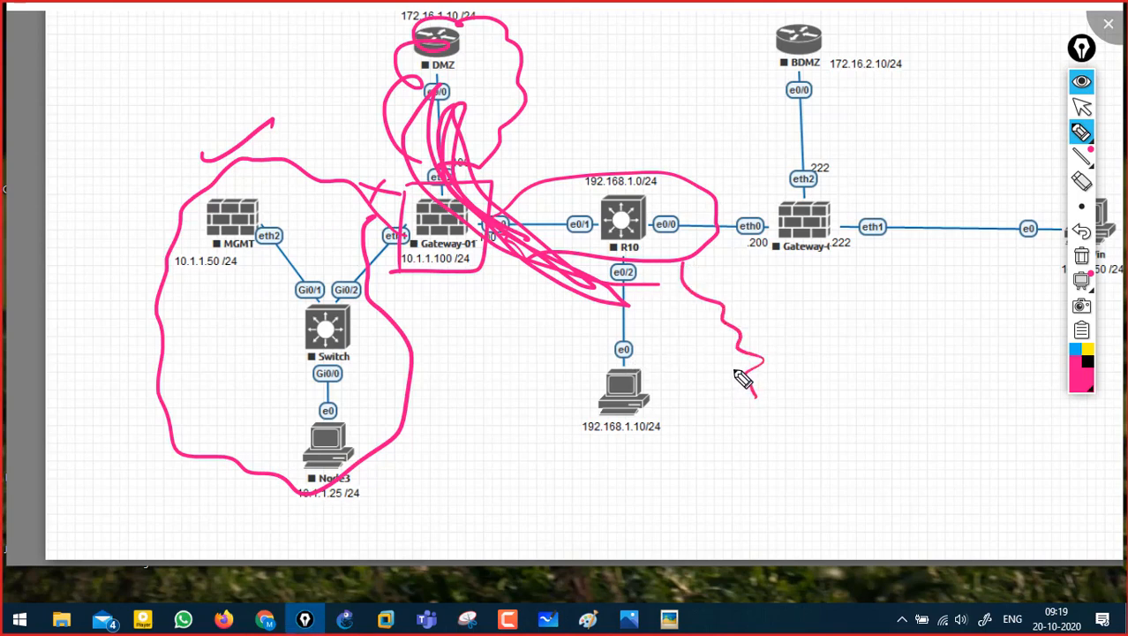
left_click(1082, 256)
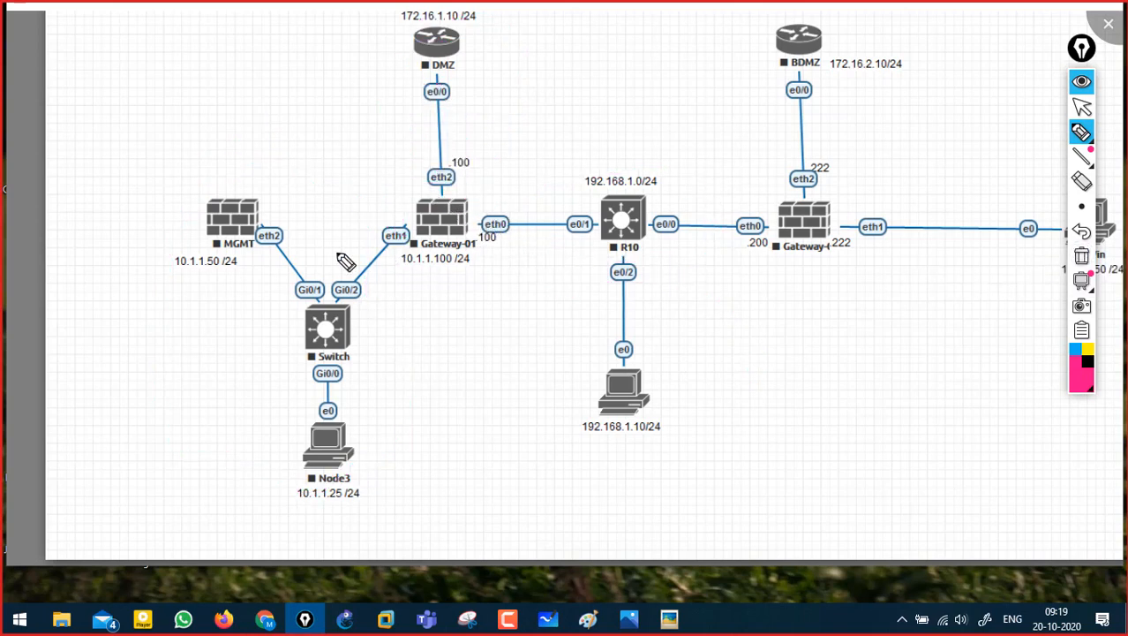
- Draw a pink cloud around R10 with an arrow to a labelled monitor sketch
mouse_move(476, 221)
left_mouse_down()
mouse_move(530, 176)
mouse_move(741, 228)
mouse_move(611, 275)
mouse_move(507, 217)
left_mouse_up()
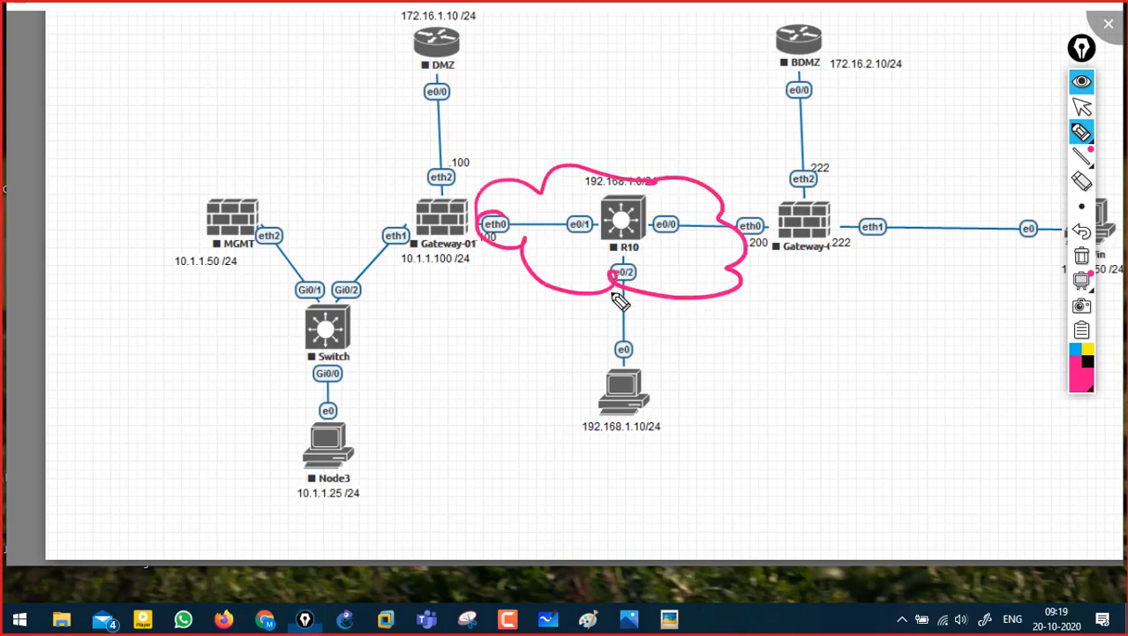
mouse_move(727, 286)
left_mouse_down()
mouse_move(750, 357)
mouse_move(838, 333)
left_mouse_up()
left_click_drag(839, 329, 825, 380)
mouse_move(725, 327)
left_mouse_down()
mouse_move(830, 383)
mouse_move(780, 422)
left_mouse_up()
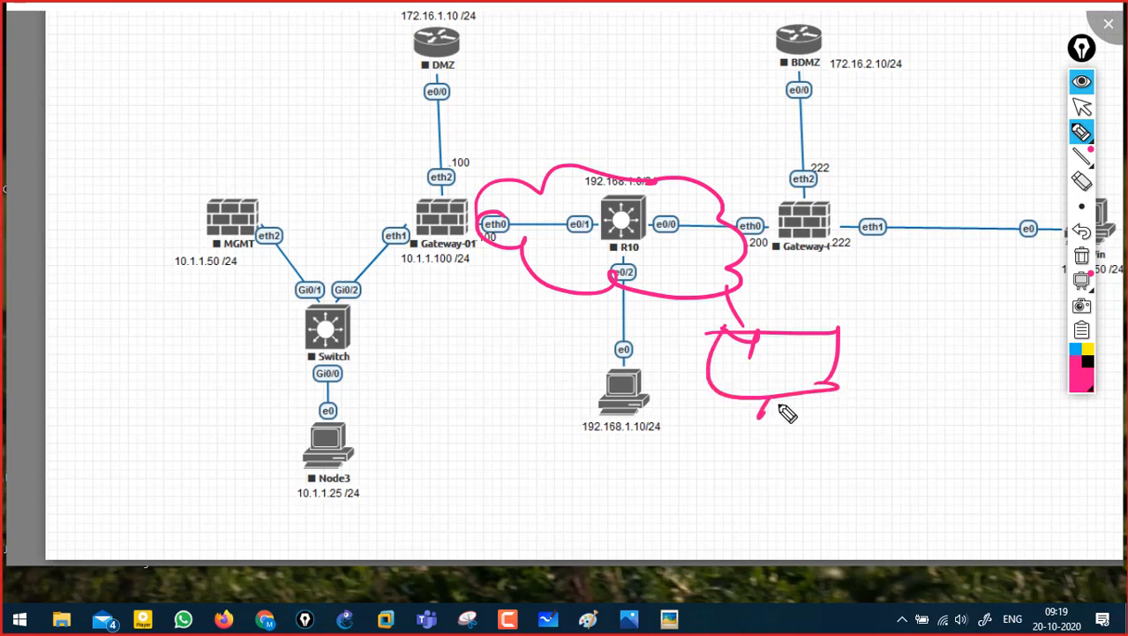
left_click_drag(867, 351, 937, 346)
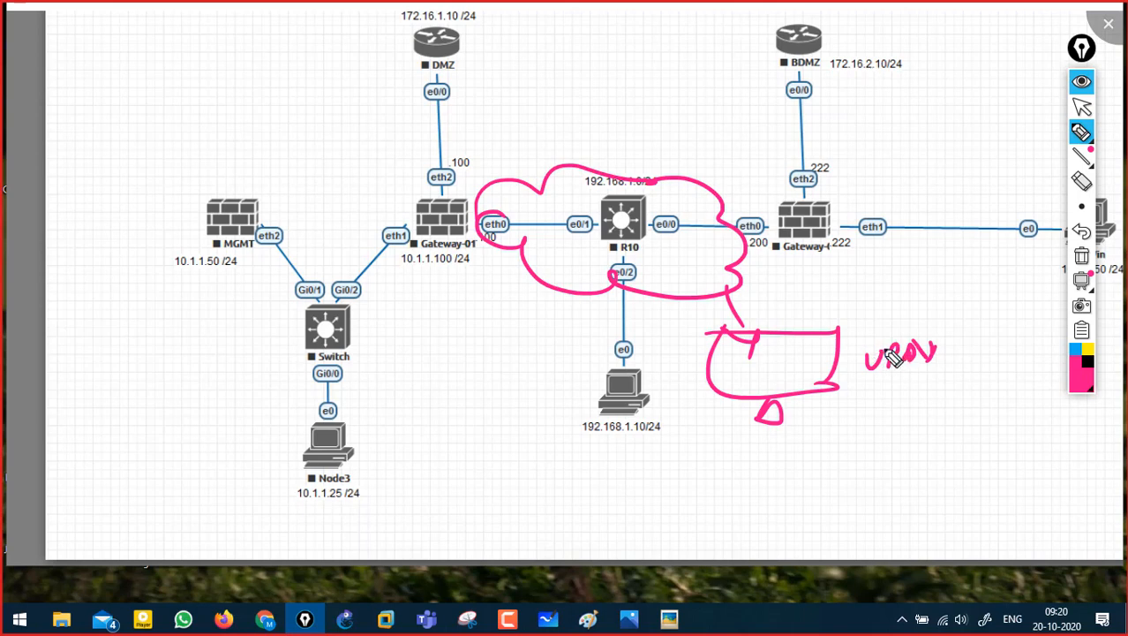
left_click(726, 354)
- Draw a line from the monitor to Gateway-01's eth2 and loop MGMT, Switch and Node3
mouse_move(704, 349)
left_mouse_down()
mouse_move(704, 305)
mouse_move(411, 130)
mouse_move(434, 198)
left_mouse_up()
left_click(408, 223)
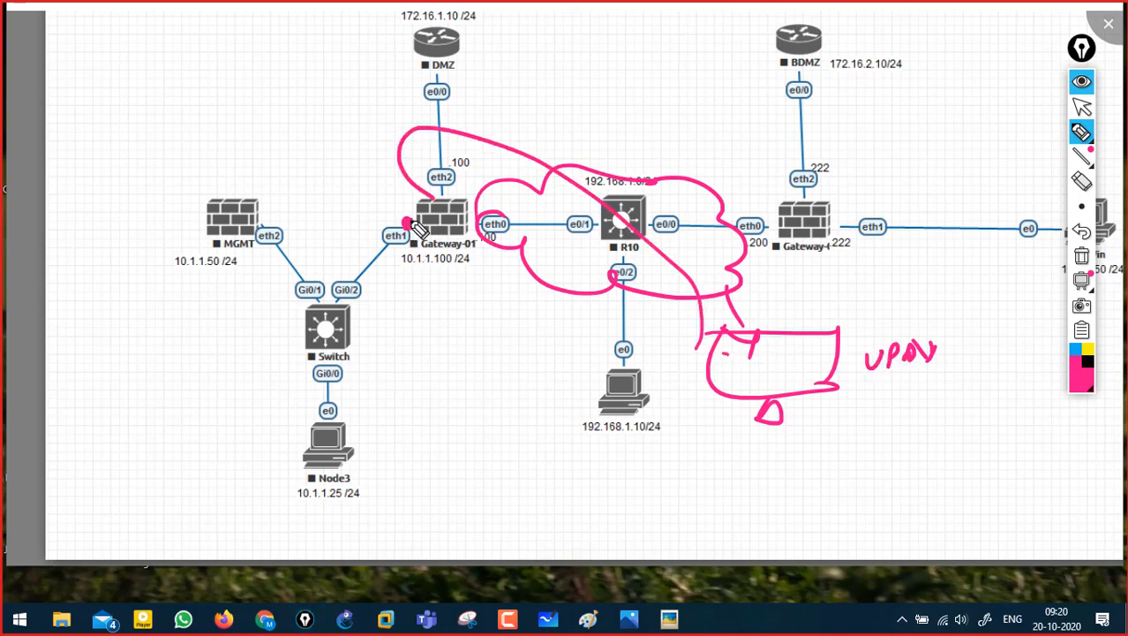
mouse_move(404, 226)
left_mouse_down()
mouse_move(318, 196)
mouse_move(115, 298)
mouse_move(196, 495)
mouse_move(402, 358)
mouse_move(362, 233)
left_mouse_up()
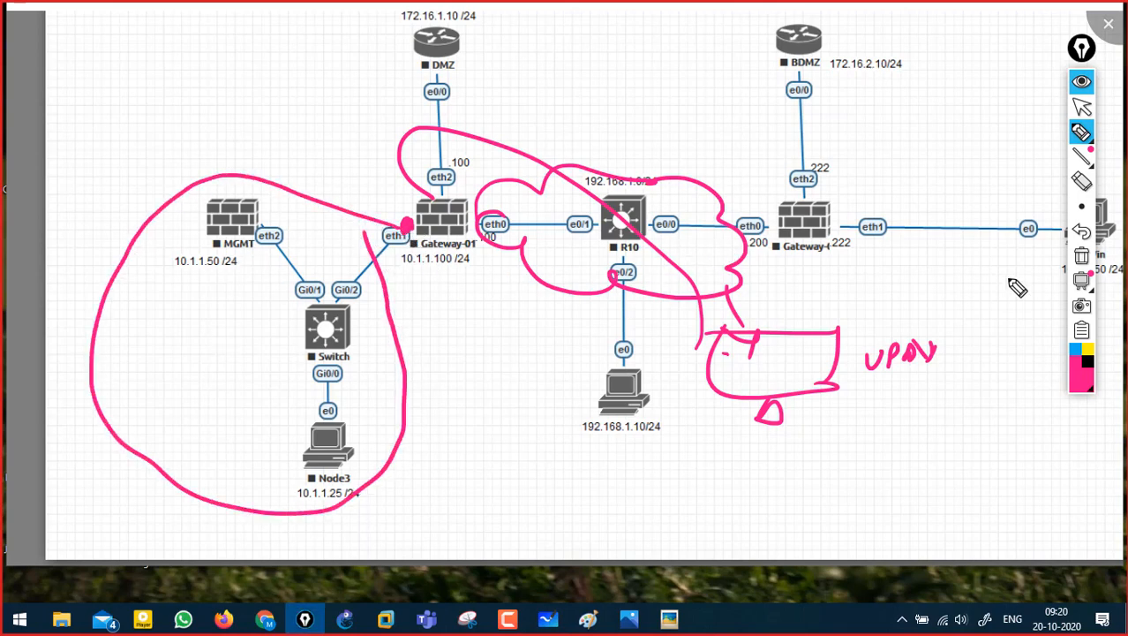
- Box and hatch the BDMZ side, tick above MGMT, then clear the pink ink
left_click(1080, 256)
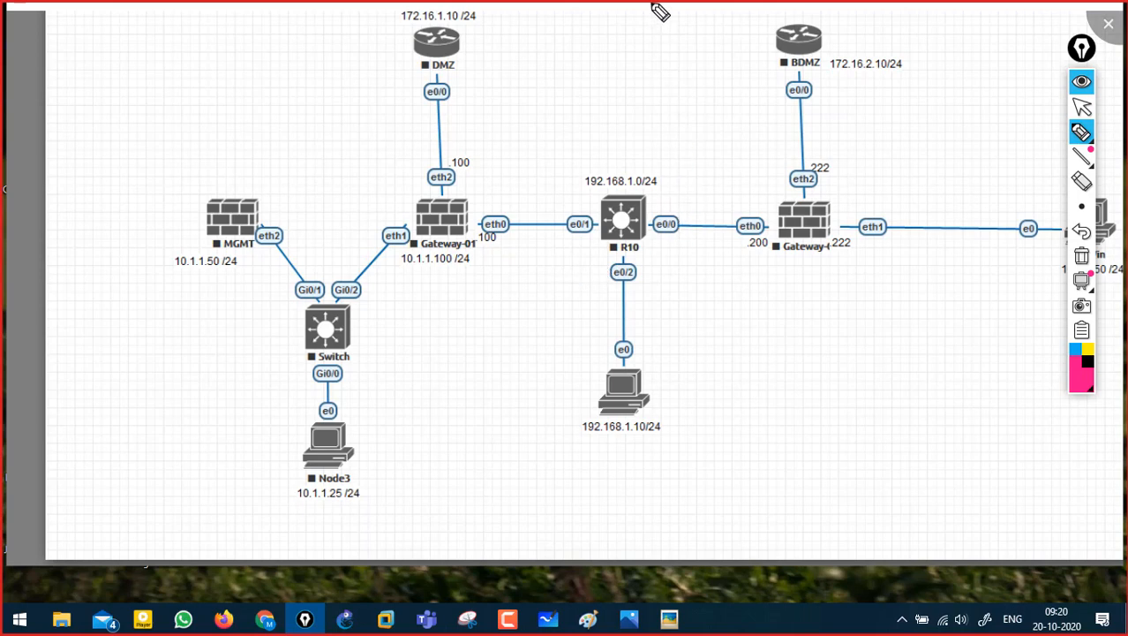
mouse_move(666, 25)
left_mouse_down()
mouse_move(658, 422)
mouse_move(938, 472)
mouse_move(973, 469)
mouse_move(915, 36)
mouse_move(1018, 36)
left_mouse_up()
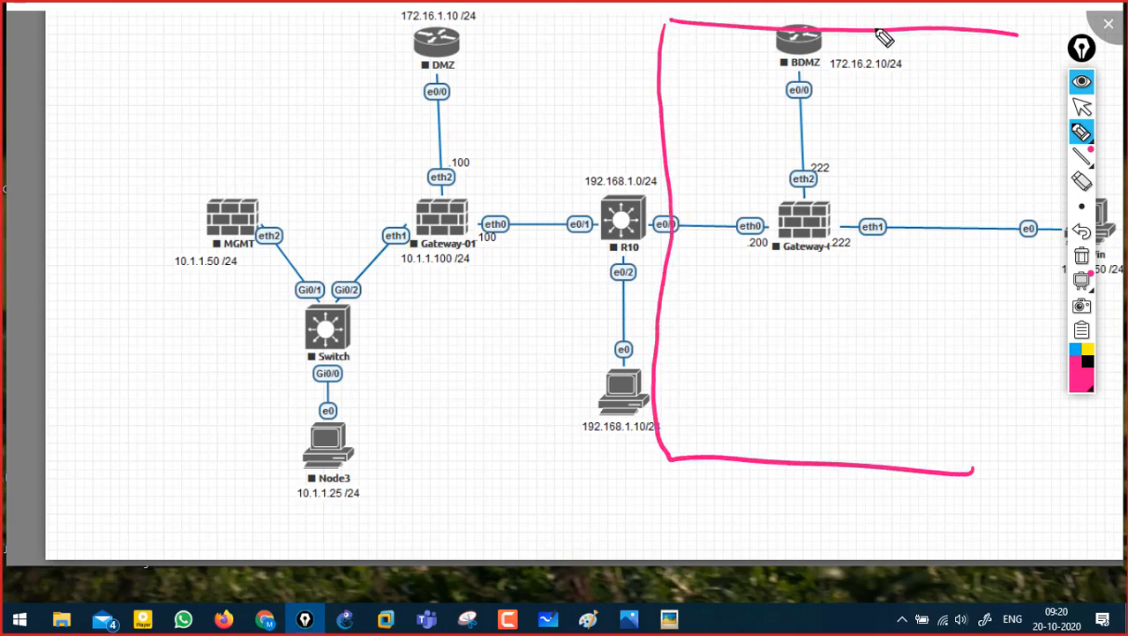
left_click_drag(874, 29, 664, 258)
left_click_drag(906, 49, 695, 311)
left_click_drag(936, 106, 691, 369)
left_click_drag(948, 183, 758, 400)
left_click_drag(968, 264, 827, 424)
mouse_move(209, 113)
left_mouse_down()
mouse_move(233, 122)
mouse_move(260, 101)
left_mouse_up()
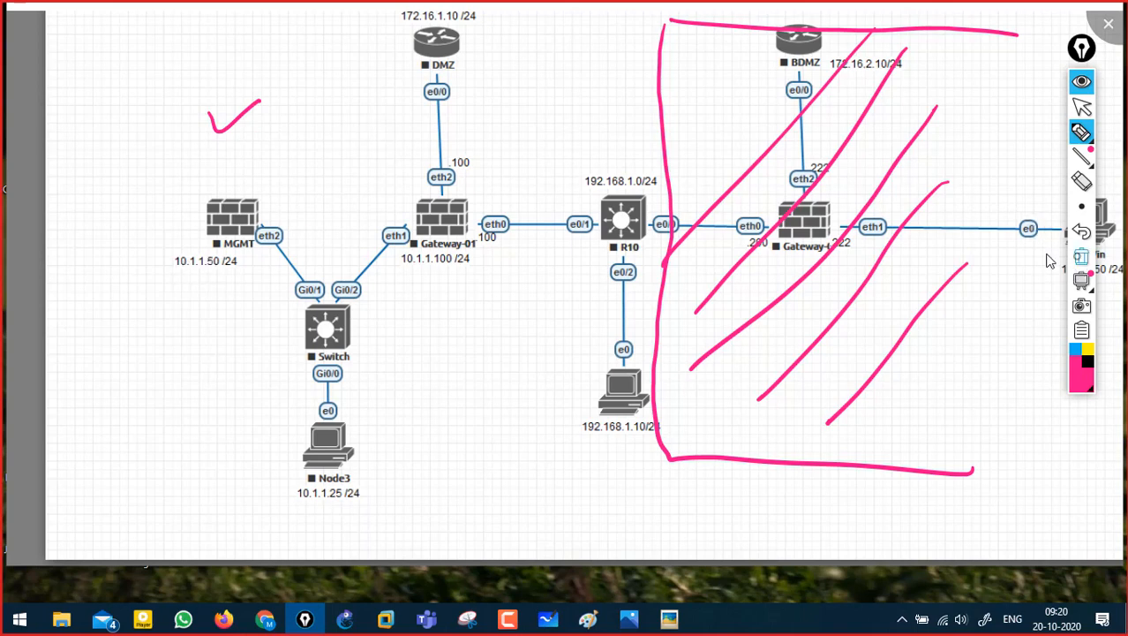
left_click(1081, 255)
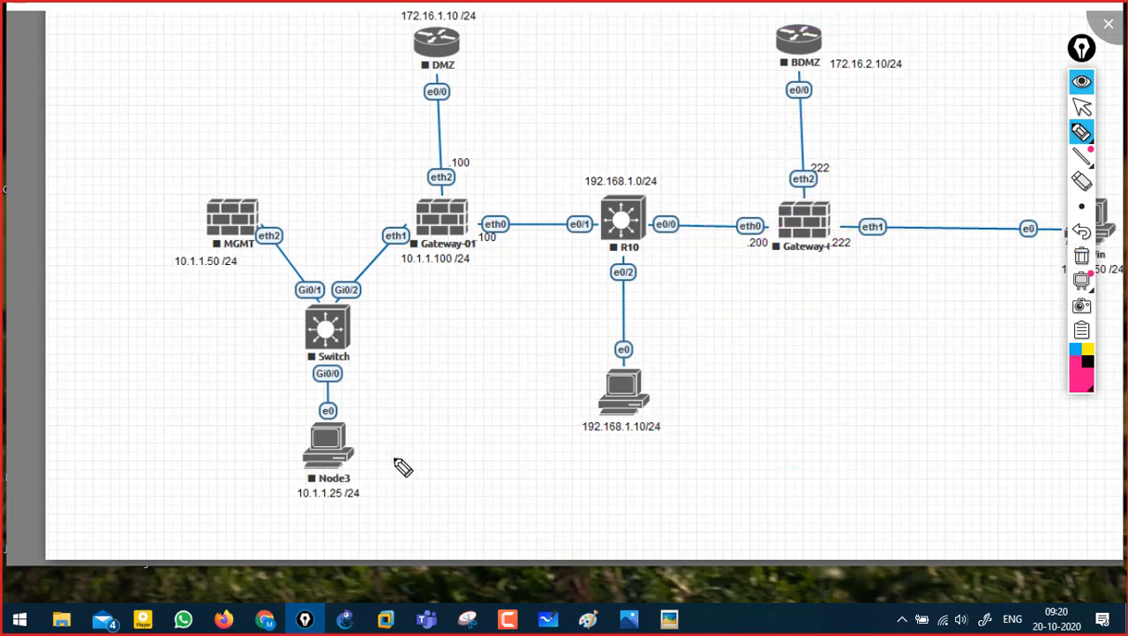
- Tick Node3, MGMT and Gateway-01's eth2, underline 10.1.1.100 /24, then hide all ink
left_click_drag(362, 457, 411, 442)
left_click_drag(157, 221, 203, 205)
left_click_drag(409, 185, 457, 163)
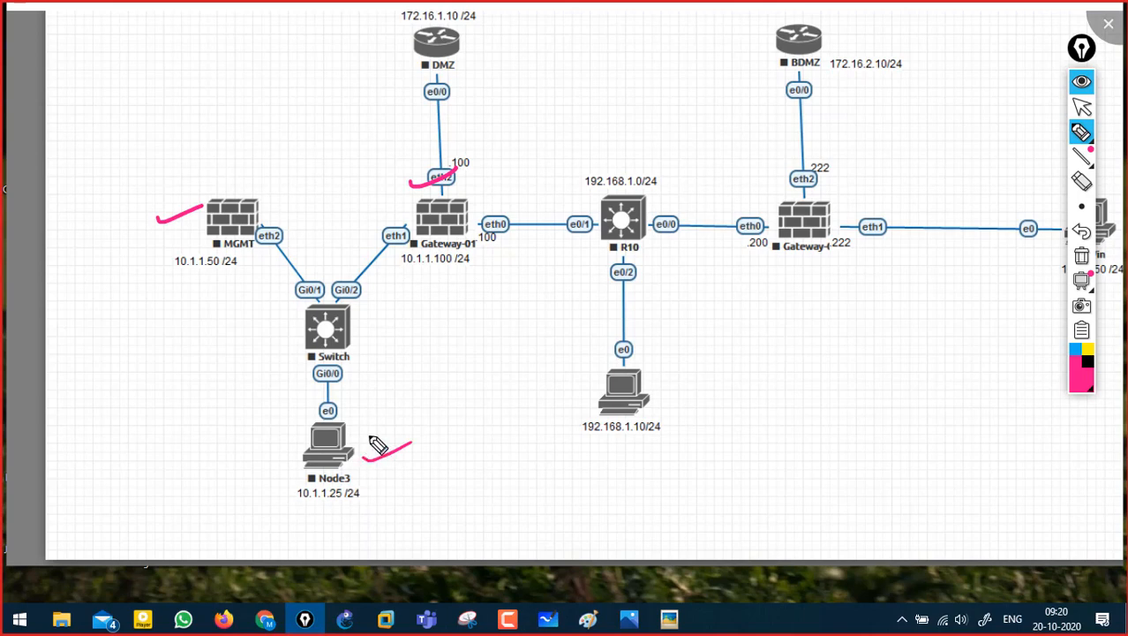
left_click_drag(196, 179, 237, 166)
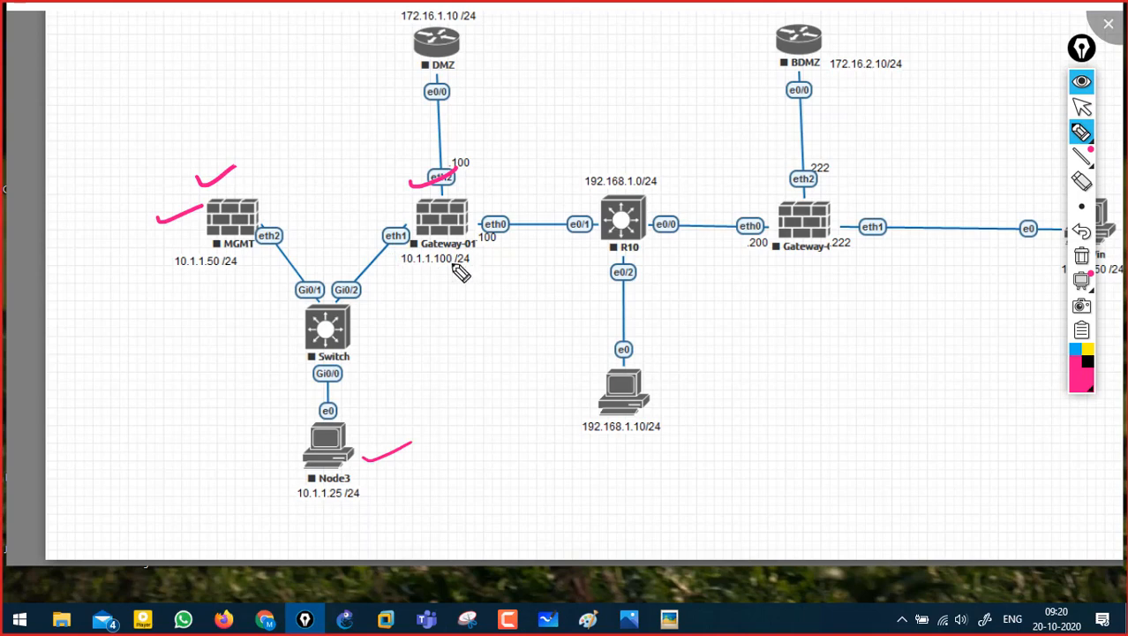
left_click_drag(435, 274, 486, 262)
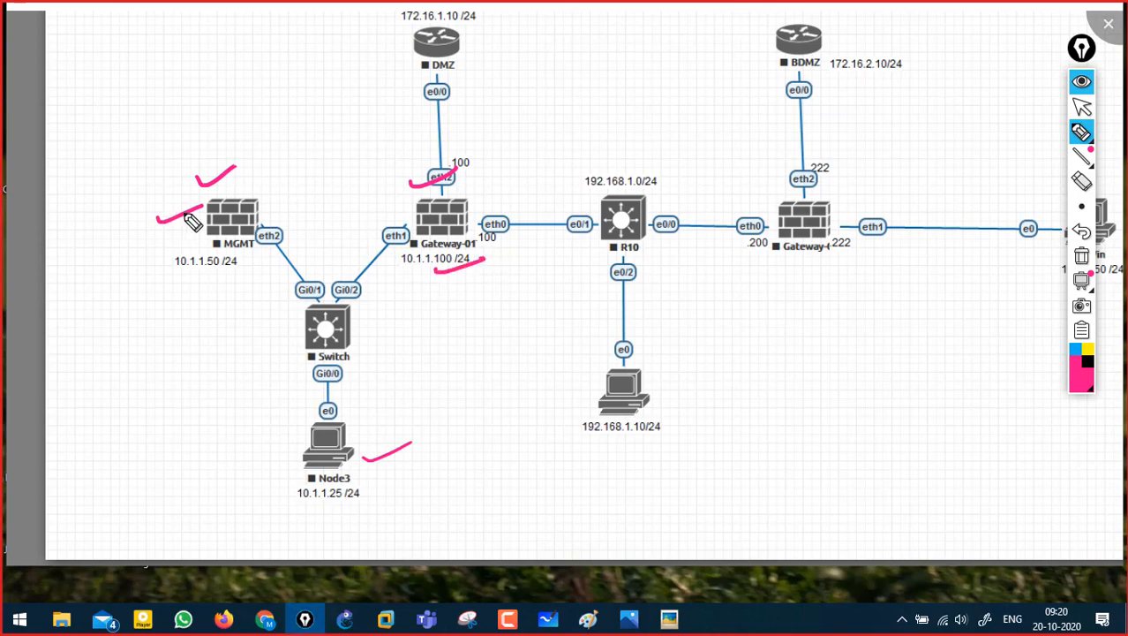
left_click(1082, 81)
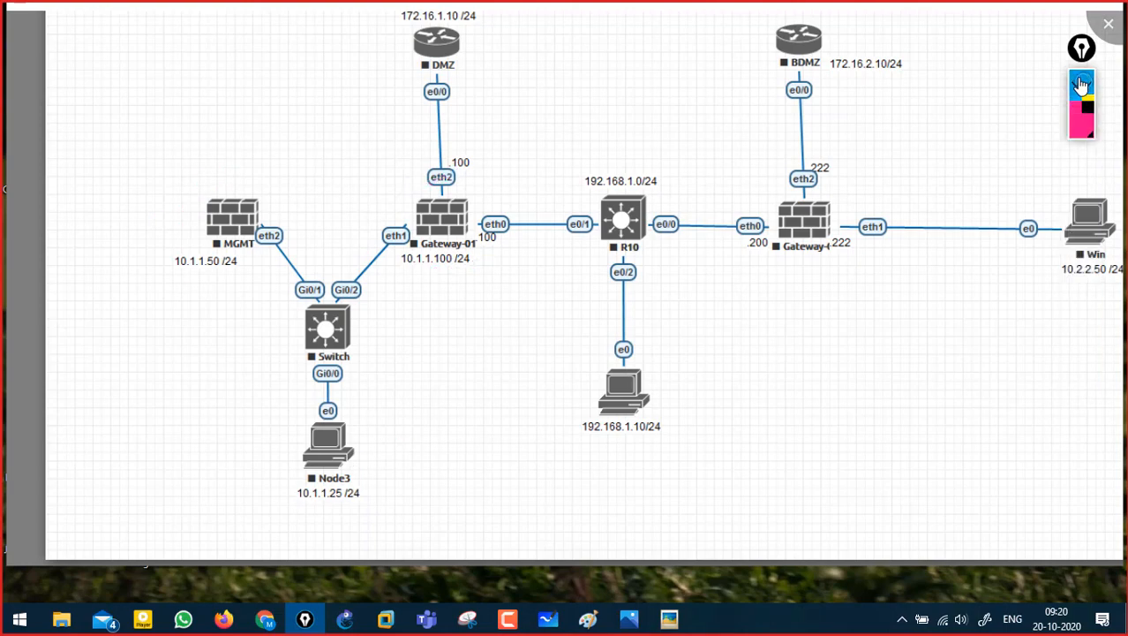
- Close the network diagram window and collapse the CP and Sim library folders
left_click(1110, 26)
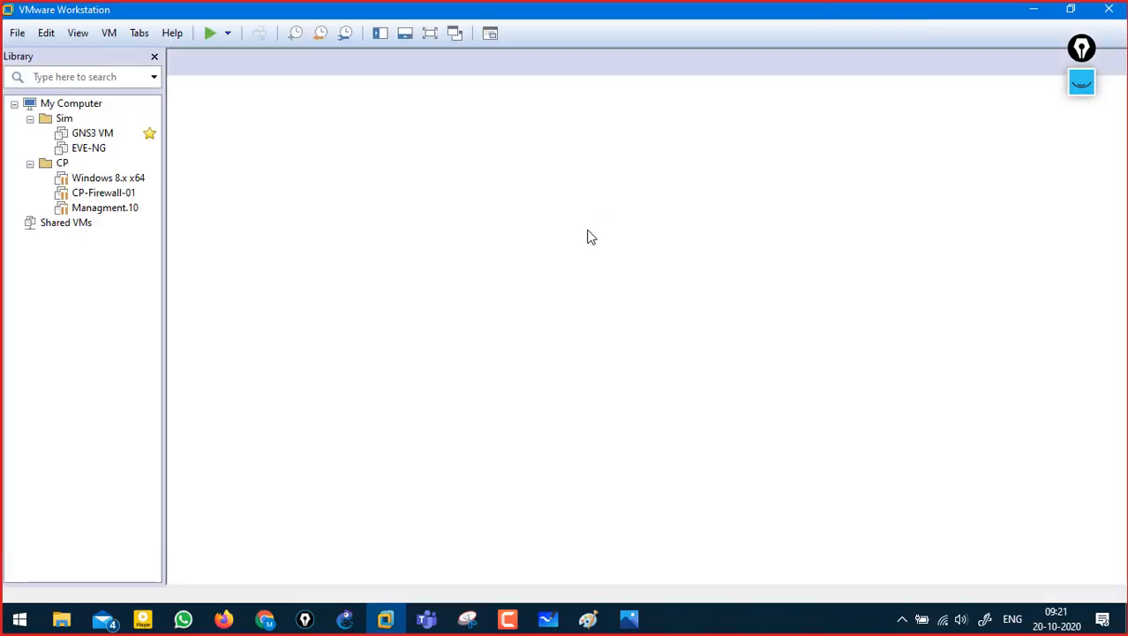
left_click(88, 148)
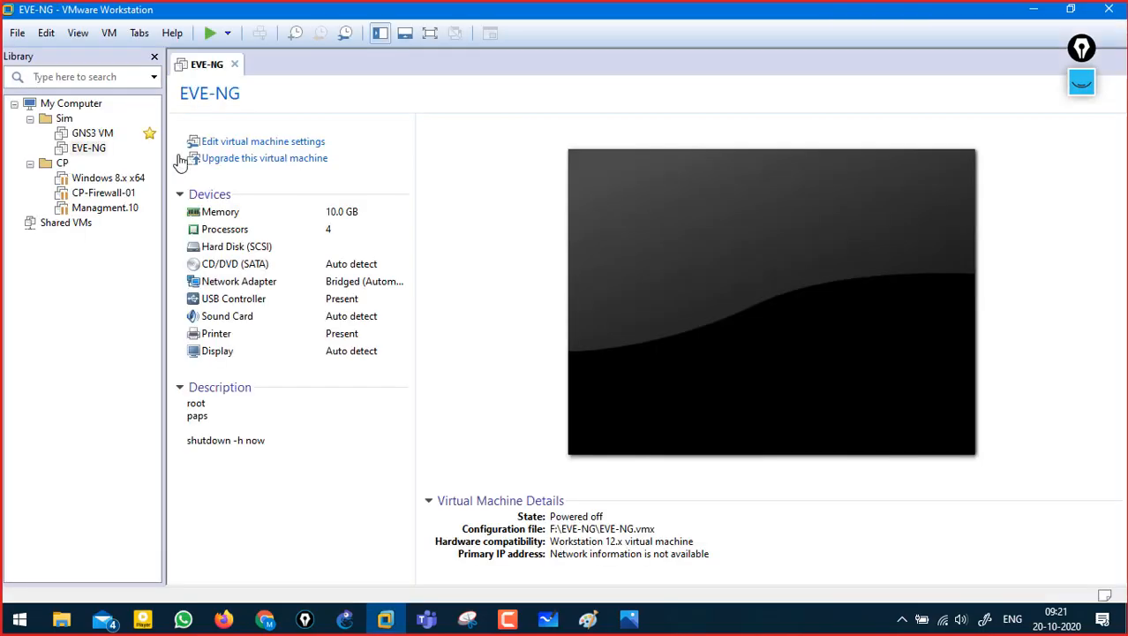
left_click(30, 165)
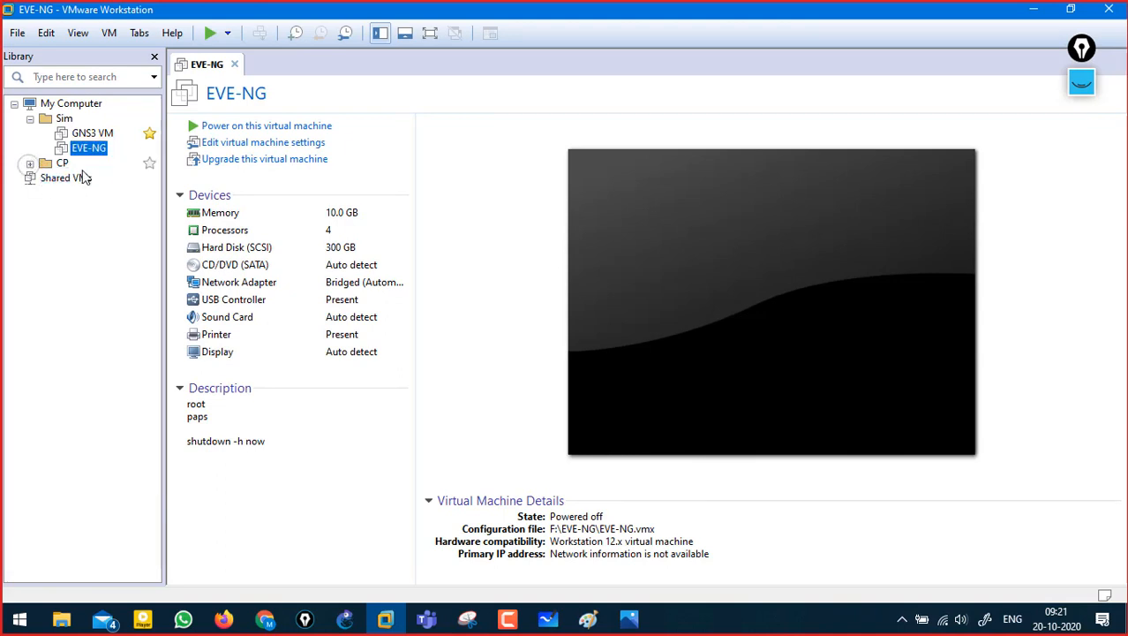
left_click(30, 119)
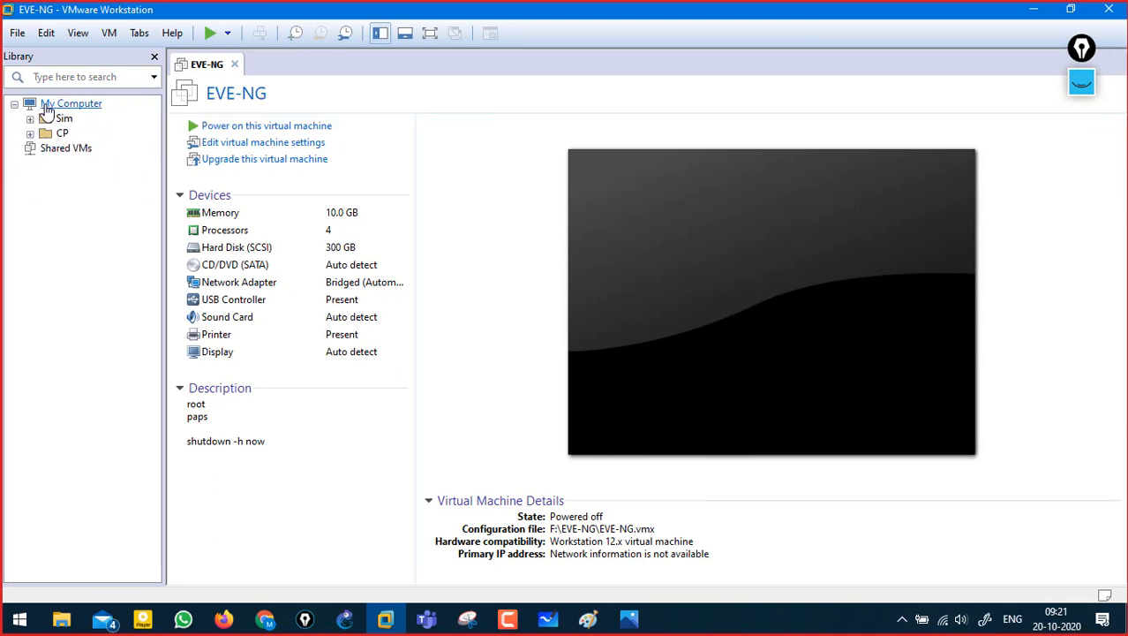
- Create a new folder under My Computer named Checkpoint
right_click(47, 109)
left_click(116, 230)
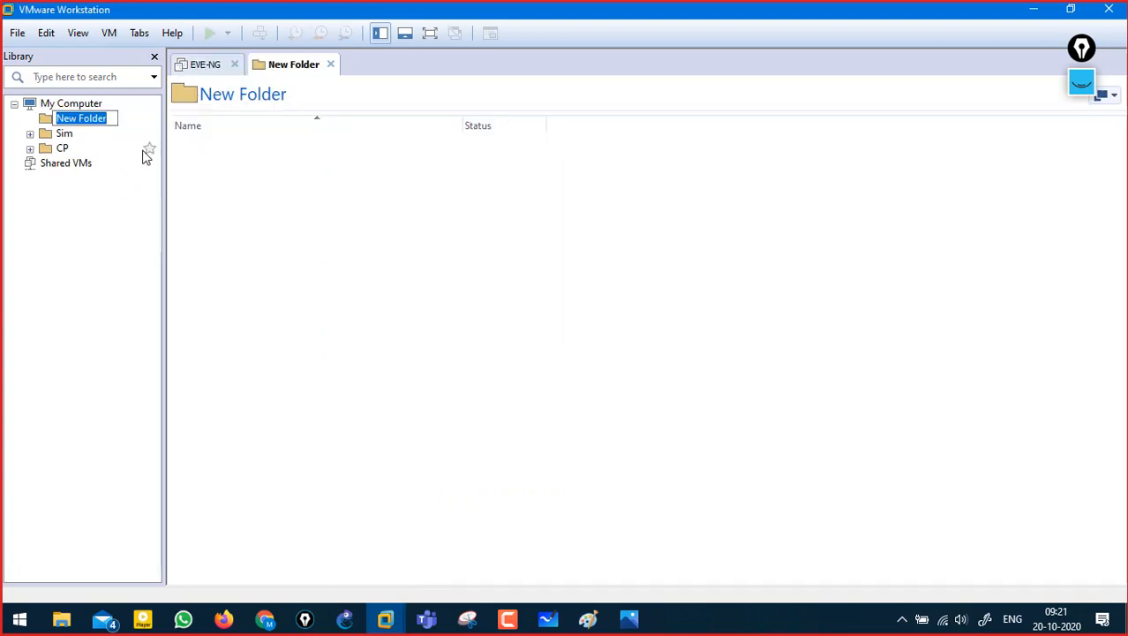
type("Checkpoint")
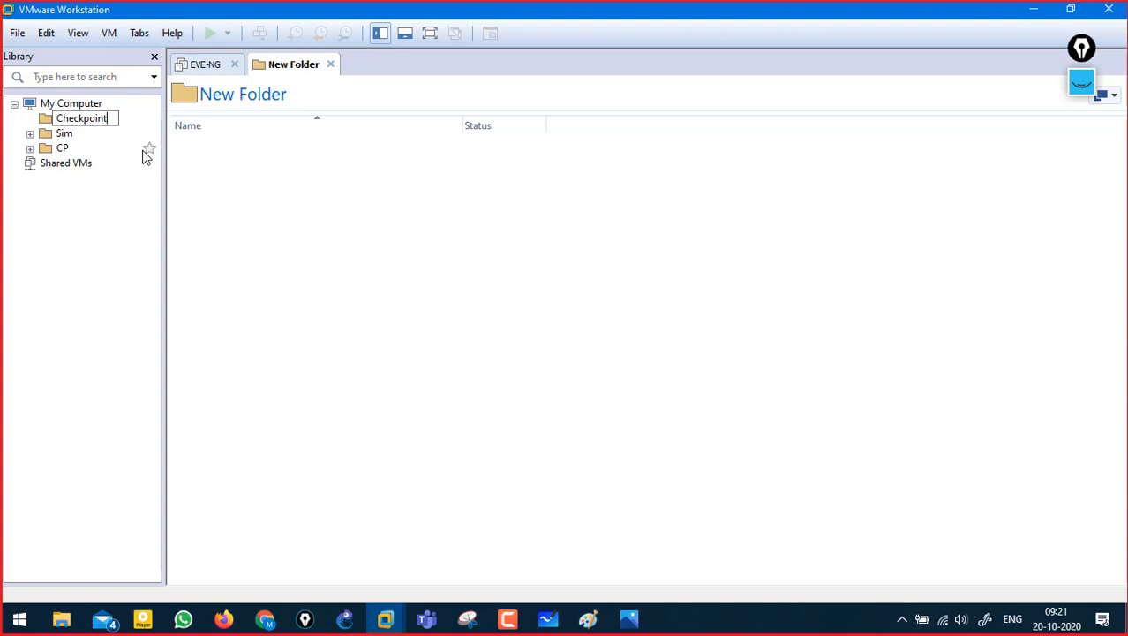
- Handwrite an R77 → 1.5, 2yrs version note on screen, then erase it
left_click(1077, 90)
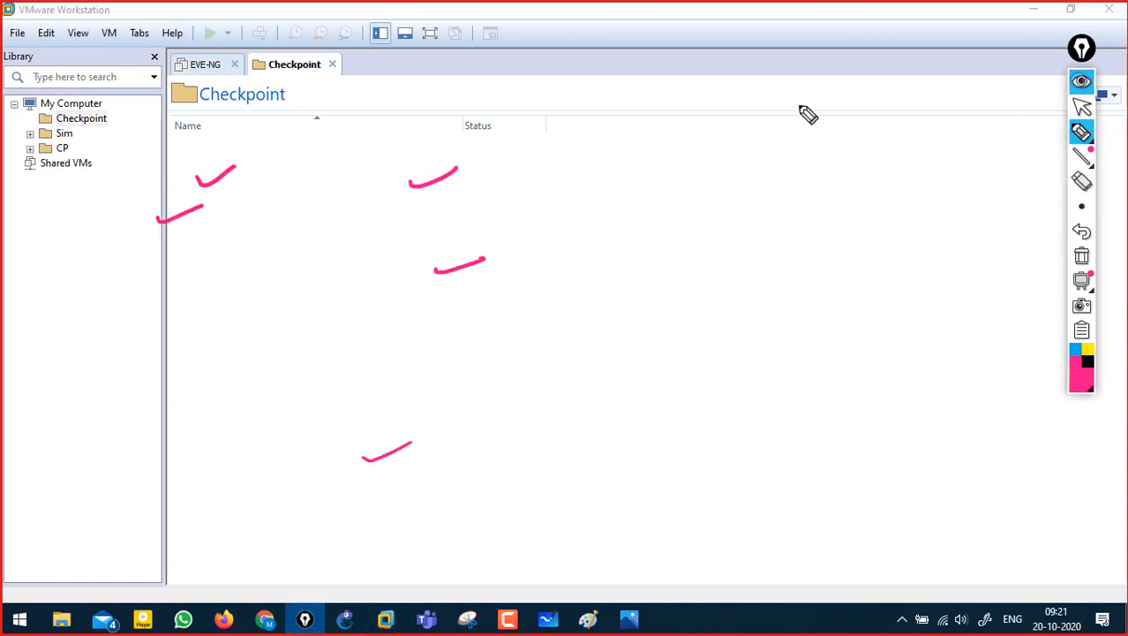
left_click_drag(552, 71, 548, 103)
mouse_move(549, 71)
left_mouse_down()
mouse_move(569, 88)
mouse_move(627, 59)
mouse_move(619, 87)
mouse_move(717, 91)
left_mouse_up()
left_click(575, 81)
left_click(703, 85)
mouse_move(771, 53)
left_mouse_down()
mouse_move(761, 99)
mouse_move(826, 88)
left_mouse_up()
left_click_drag(802, 104, 843, 99)
left_click_drag(582, 99, 634, 95)
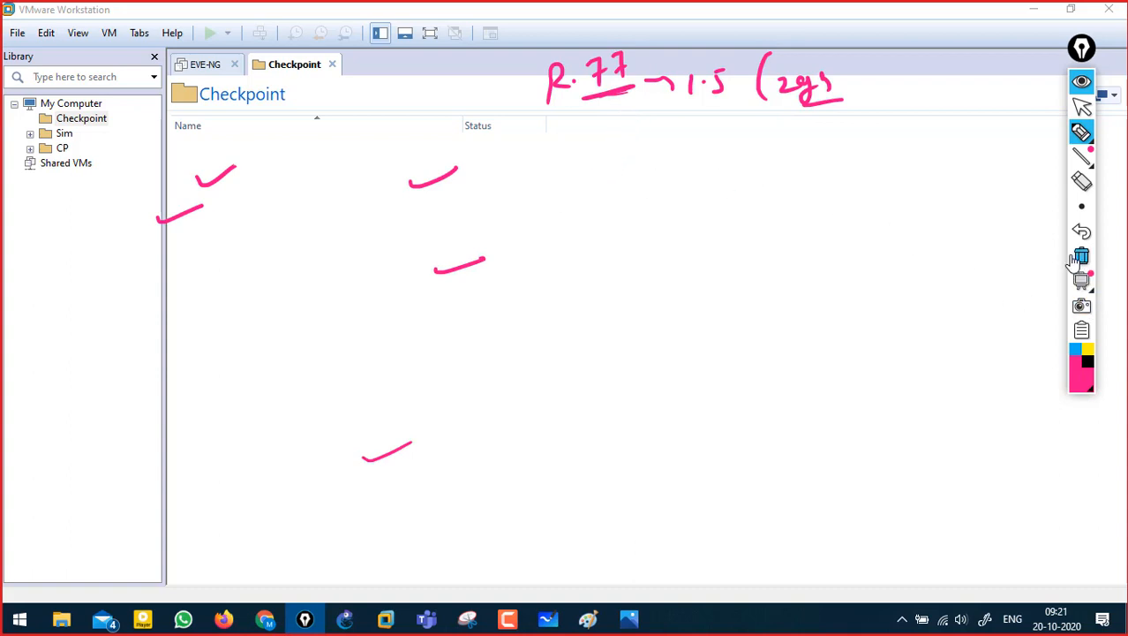
left_click(1082, 256)
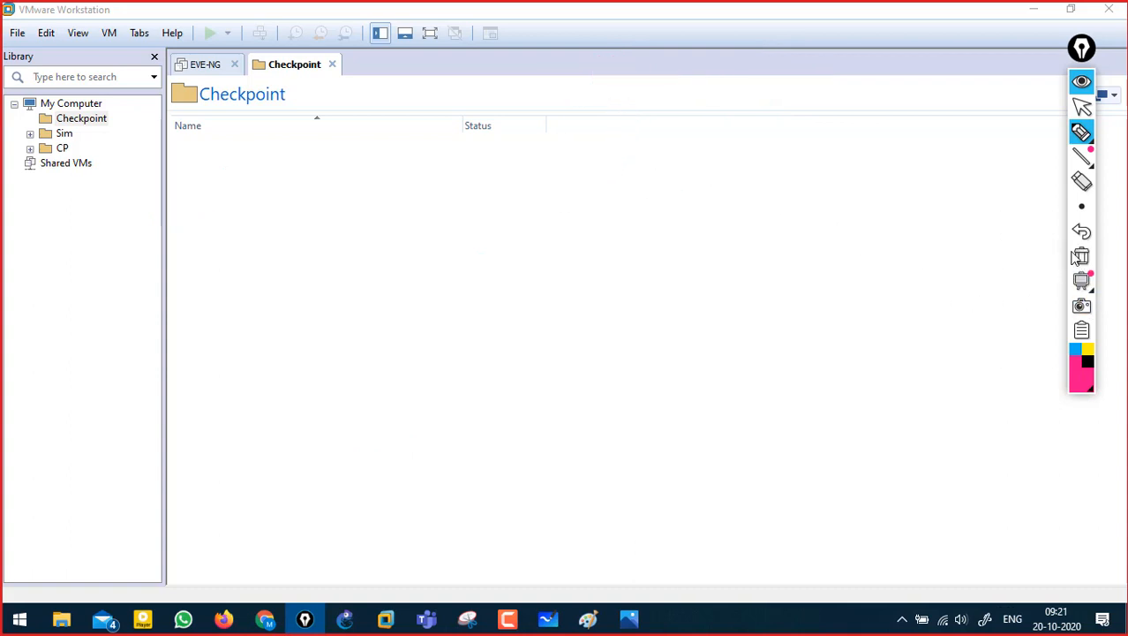
- Draw a 7 with an arrow and box the Status header, then clear the ink
left_click(249, 176)
mouse_move(249, 175)
left_mouse_down()
mouse_move(258, 174)
mouse_move(255, 187)
mouse_move(323, 175)
mouse_move(365, 150)
left_mouse_up()
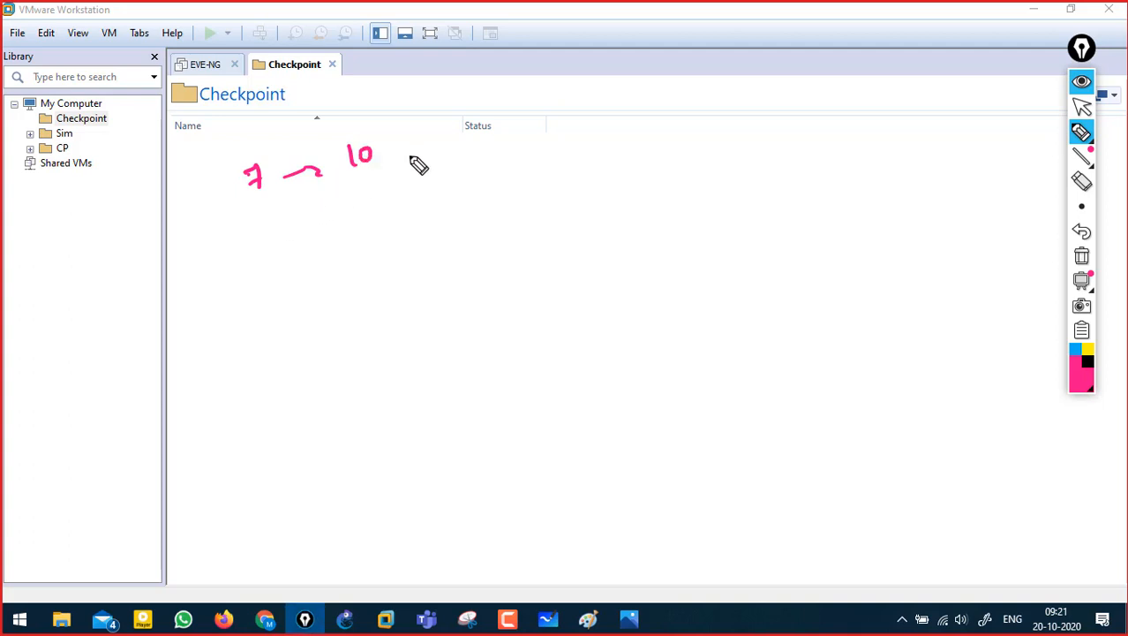
mouse_move(435, 129)
left_mouse_down()
mouse_move(442, 169)
mouse_move(521, 165)
mouse_move(481, 187)
mouse_move(497, 176)
left_mouse_up()
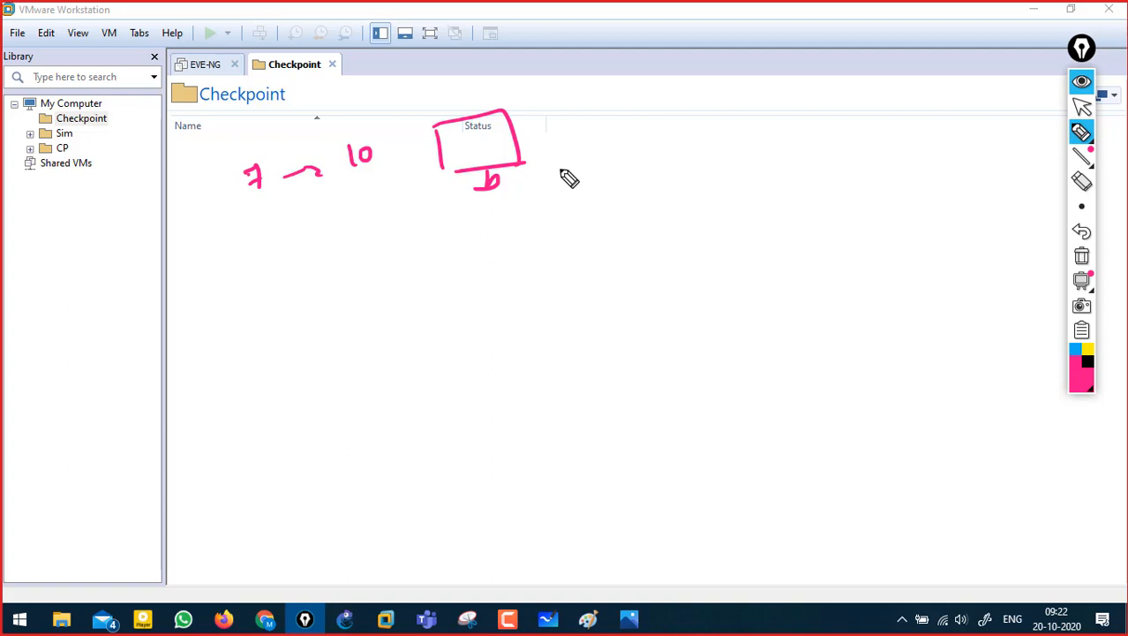
left_click(1082, 255)
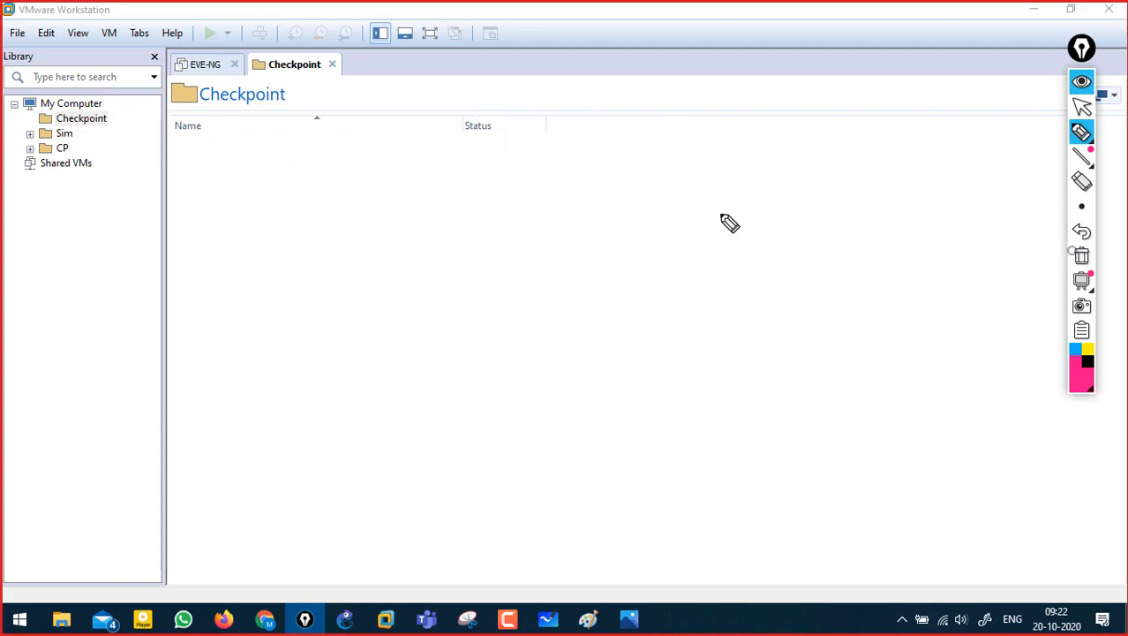
- Handwrite 77 → 80.30 near the header and underline it
left_click_drag(379, 107, 402, 126)
left_click_drag(418, 105, 431, 116)
left_click_drag(504, 113, 556, 116)
mouse_move(627, 90)
left_mouse_down()
mouse_move(662, 104)
mouse_move(687, 92)
left_mouse_up()
left_click(656, 107)
left_click_drag(625, 133, 687, 127)
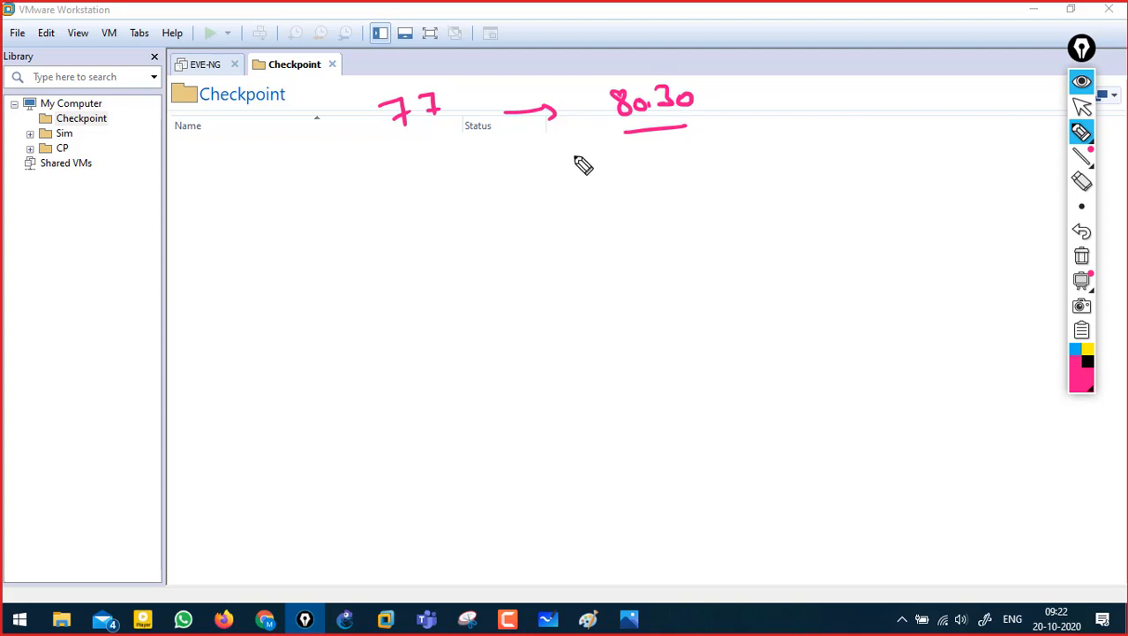
- Write NAT and Policy notes below the header, then wipe all ink
mouse_move(316, 208)
left_mouse_down()
mouse_move(343, 186)
mouse_move(360, 206)
left_mouse_up()
left_click_drag(364, 168, 381, 164)
left_click_drag(374, 166, 376, 187)
mouse_move(335, 262)
left_mouse_down()
mouse_move(344, 248)
mouse_move(386, 251)
left_mouse_up()
mouse_move(400, 236)
left_mouse_down()
mouse_move(396, 250)
mouse_move(406, 250)
left_mouse_up()
left_click_drag(362, 272, 422, 255)
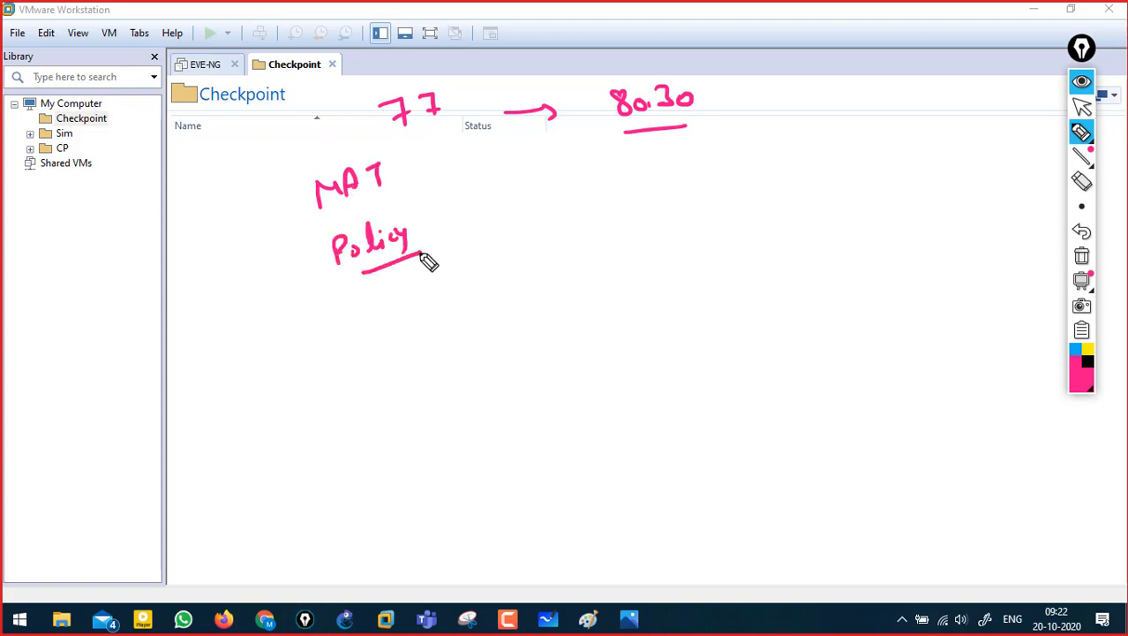
left_click_drag(365, 300, 377, 303)
left_click_drag(380, 306, 442, 301)
left_click(390, 309)
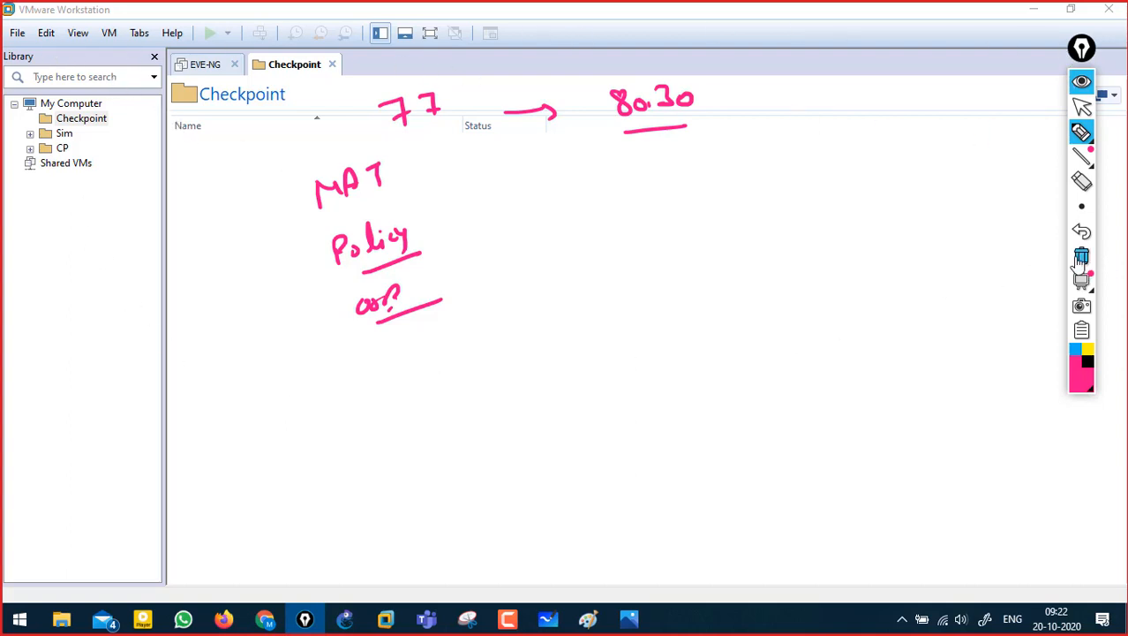
left_click(1082, 256)
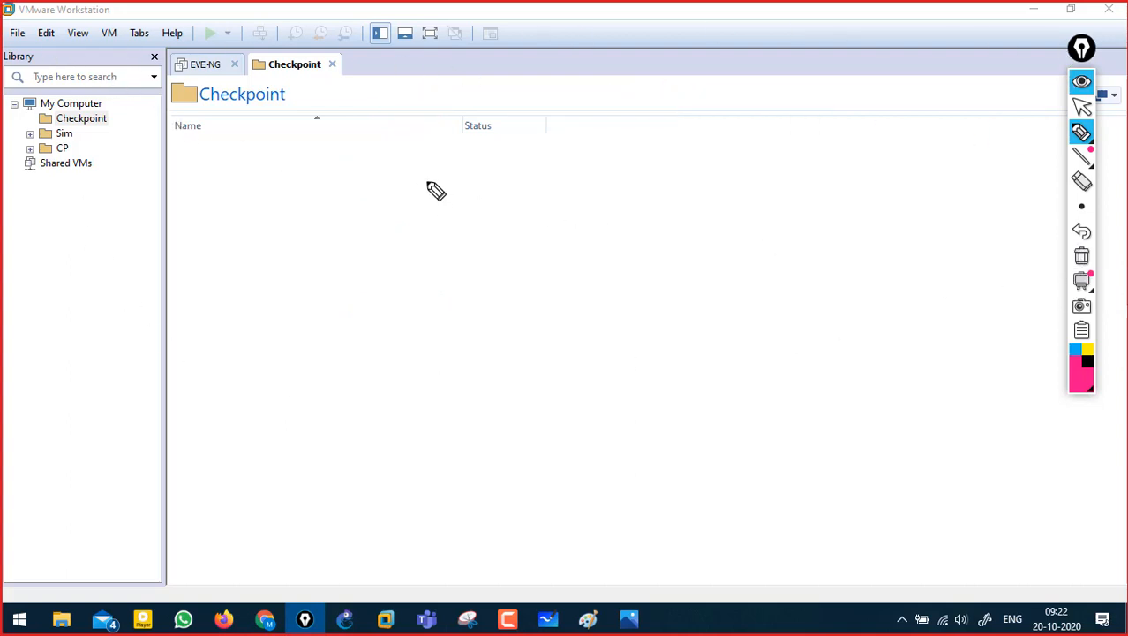
- Close the EVE-NG tab and start a New Virtual Machine with Workstation 14.x compatibility, installing the OS later
left_click(1082, 106)
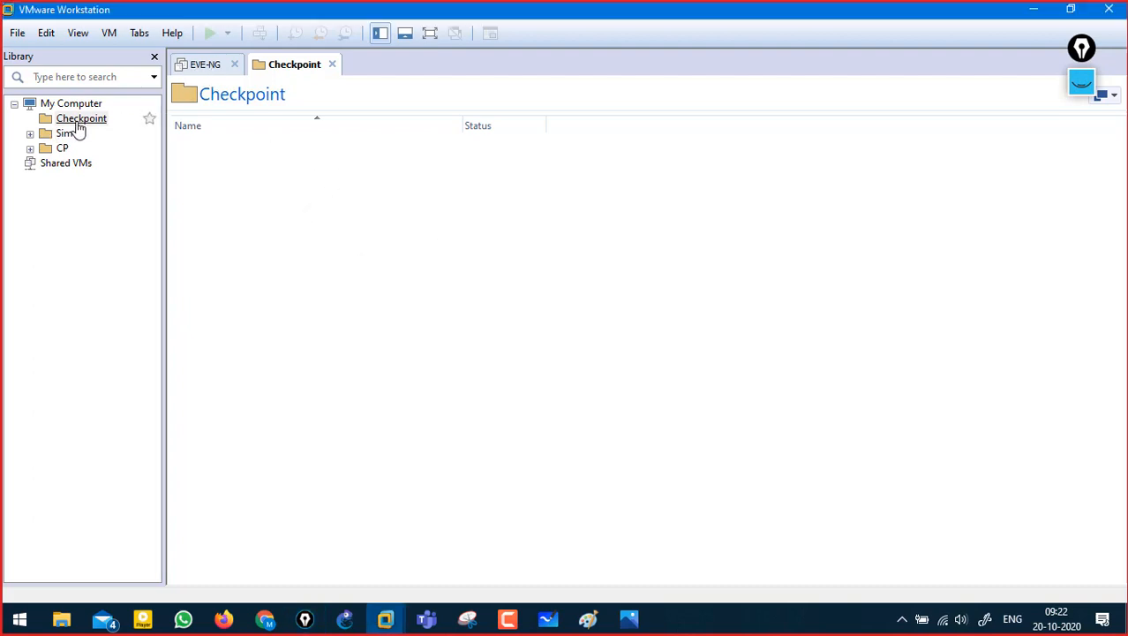
left_click(234, 65)
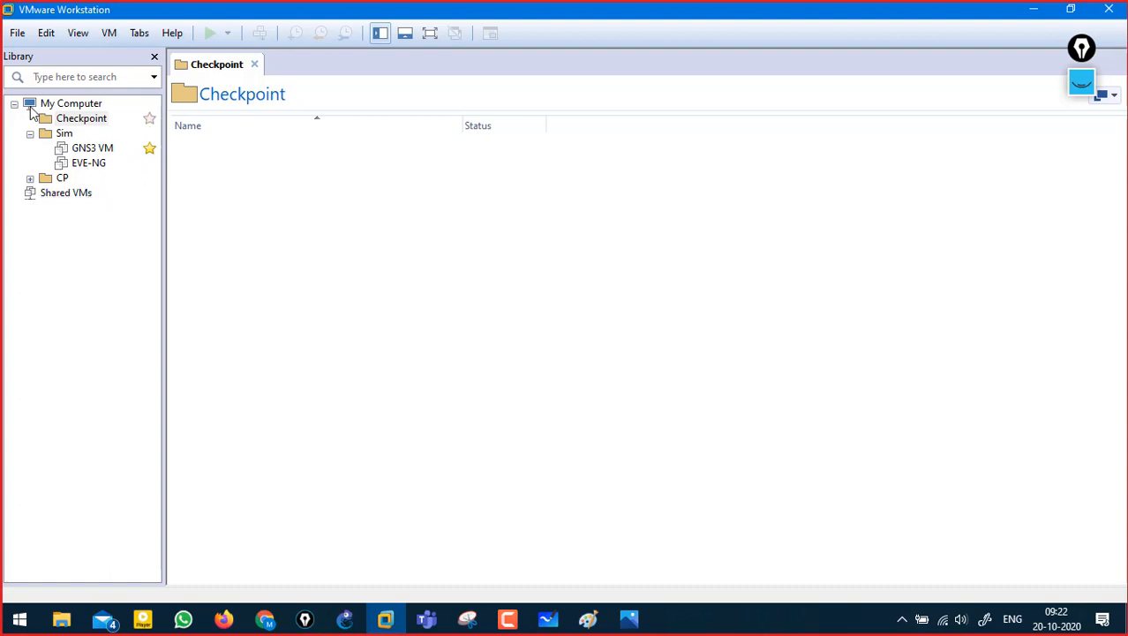
left_click(18, 33)
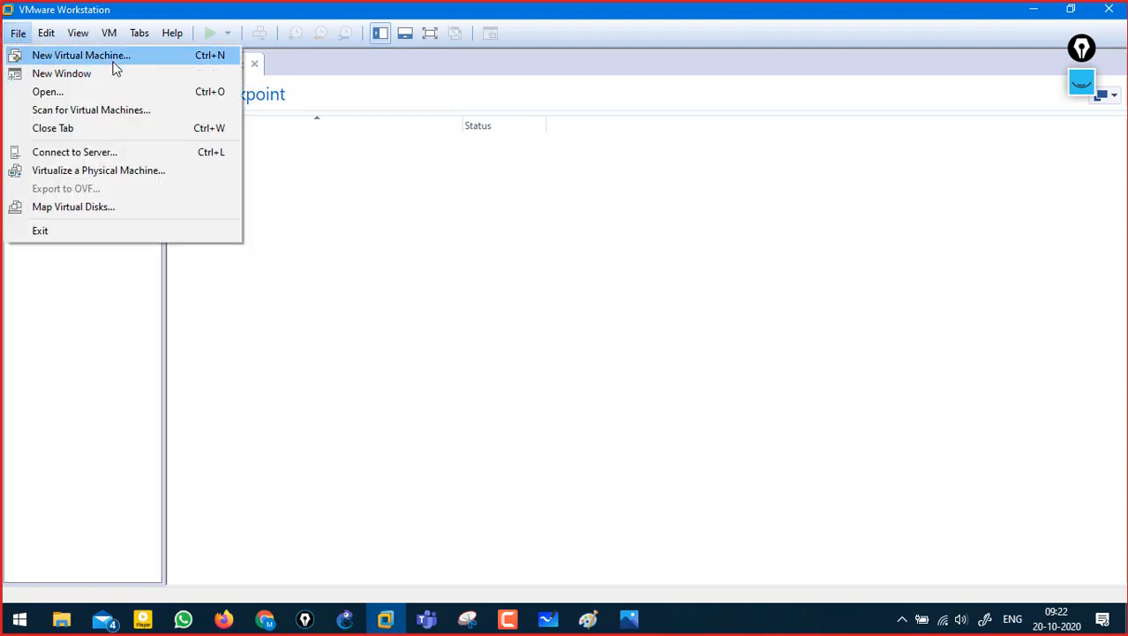
left_click(90, 60)
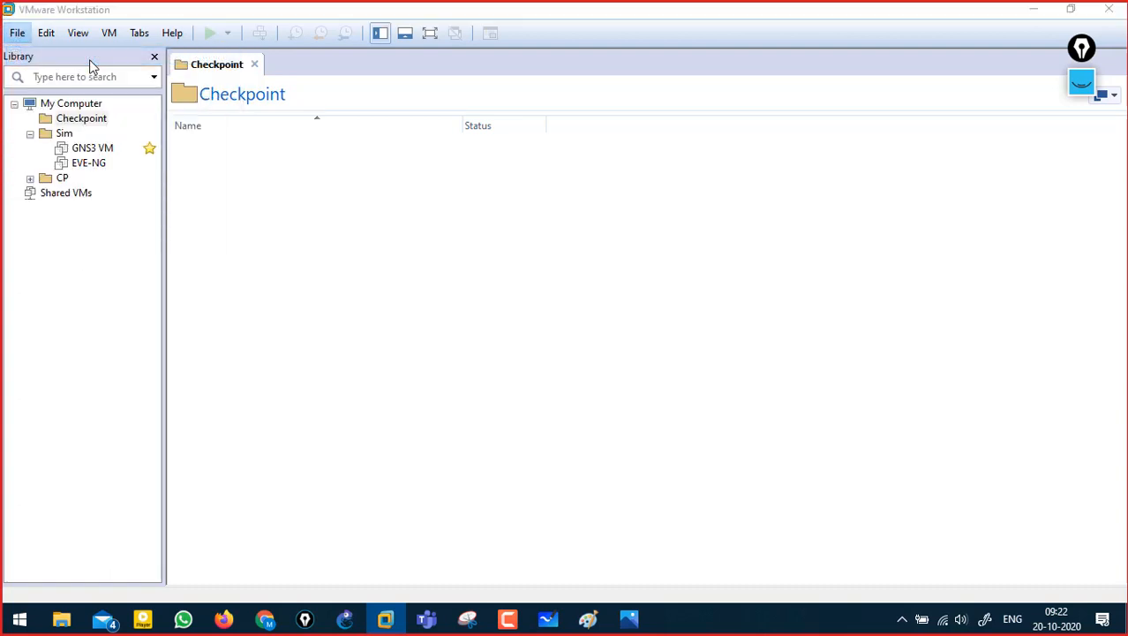
left_click(638, 464)
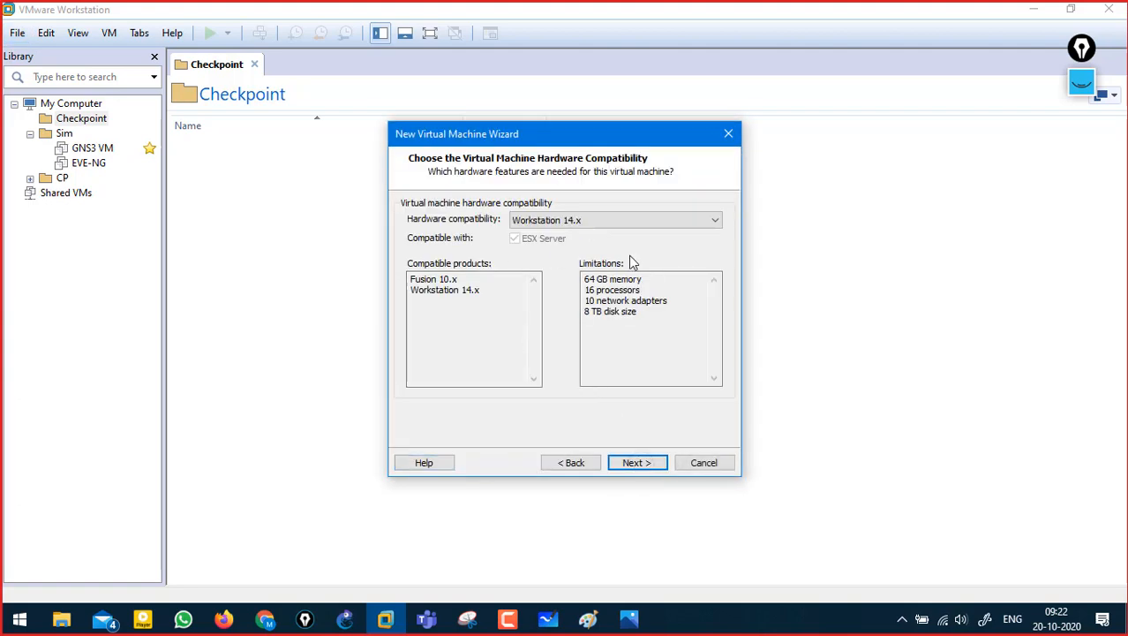
left_click(635, 463)
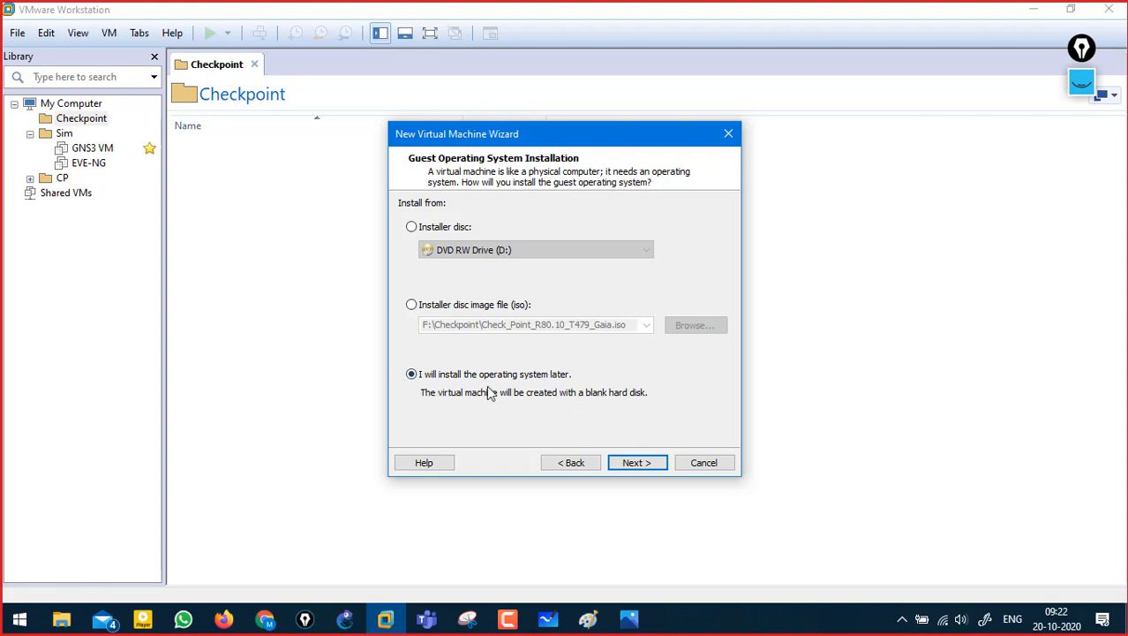
left_click(637, 464)
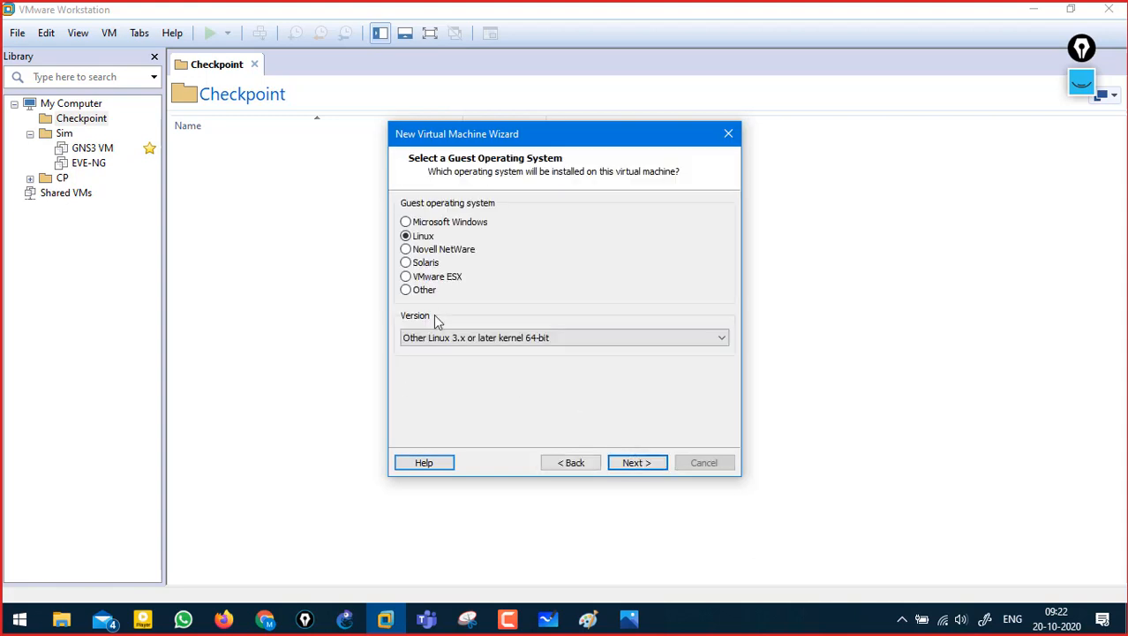
- Sketch an 80.30 → 100 note beside the wizard, erase it, and accept Linux 64-bit
left_click(1082, 86)
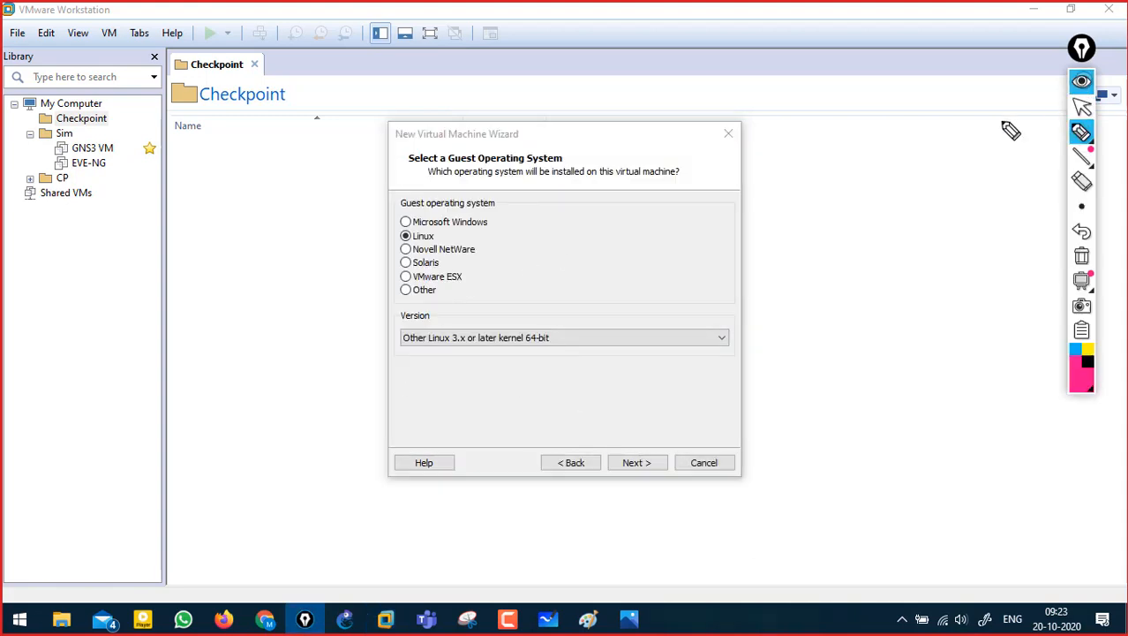
mouse_move(849, 138)
left_mouse_down()
mouse_move(847, 158)
mouse_move(882, 151)
left_mouse_up()
left_click(827, 155)
left_click_drag(799, 147, 812, 159)
left_click_drag(890, 150, 932, 156)
left_click_drag(943, 134, 956, 136)
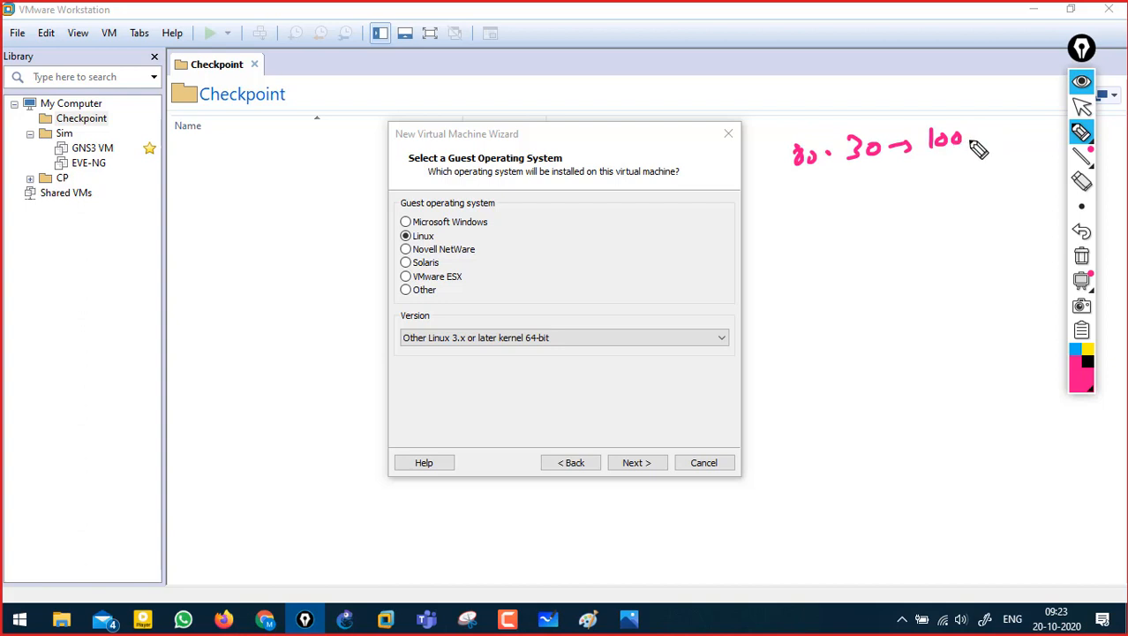
mouse_move(974, 130)
left_mouse_down()
mouse_move(998, 152)
mouse_move(957, 177)
mouse_move(977, 171)
mouse_move(958, 200)
left_mouse_up()
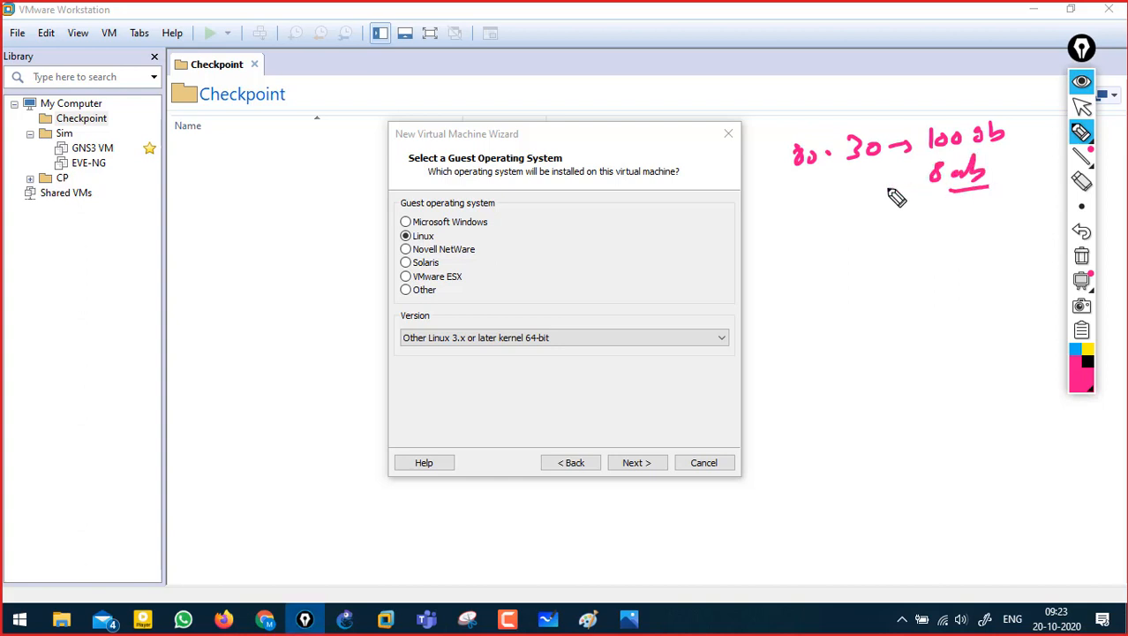
left_click_drag(827, 176, 899, 164)
mouse_move(877, 226)
left_mouse_down()
mouse_move(877, 242)
mouse_move(888, 229)
mouse_move(928, 240)
mouse_move(950, 227)
mouse_move(998, 233)
left_mouse_up()
left_click(855, 241)
left_click_drag(941, 259, 1007, 298)
left_click(1082, 255)
left_click(1081, 82)
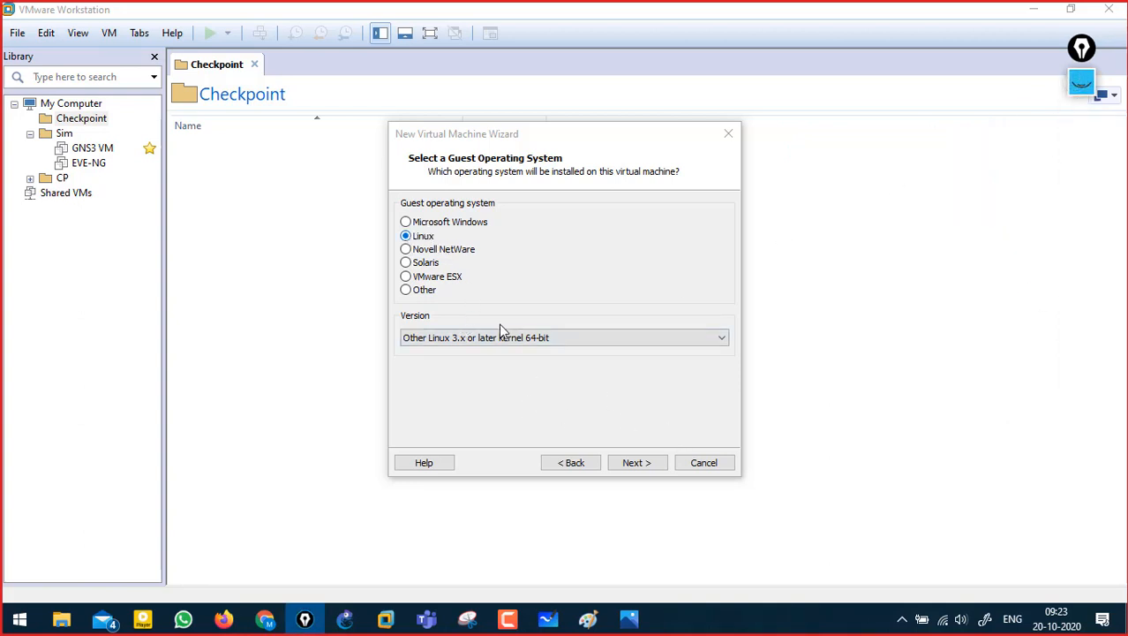
left_click(634, 463)
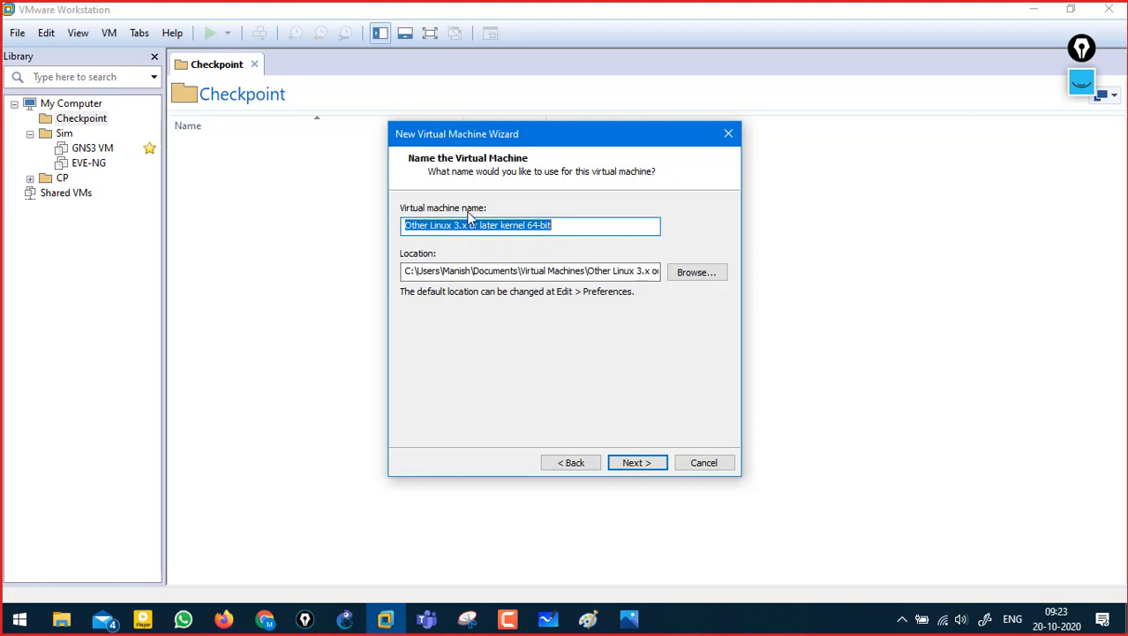
- Name the VM Managment Server, keep one processor, and set memory to 10144 MB
type("Managment Server")
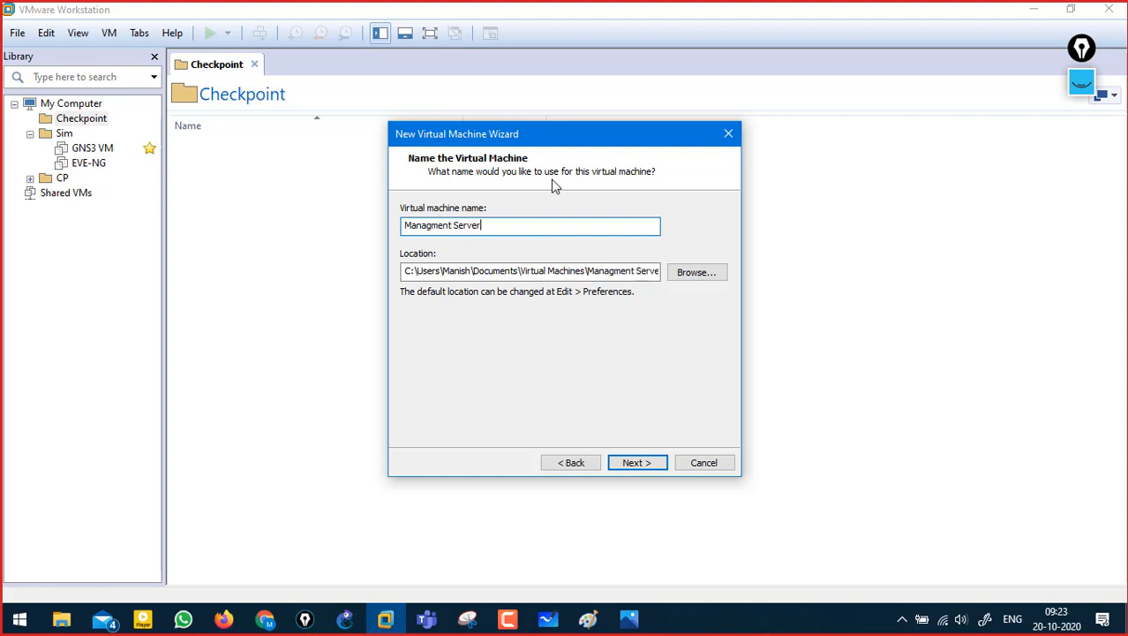
left_click(636, 464)
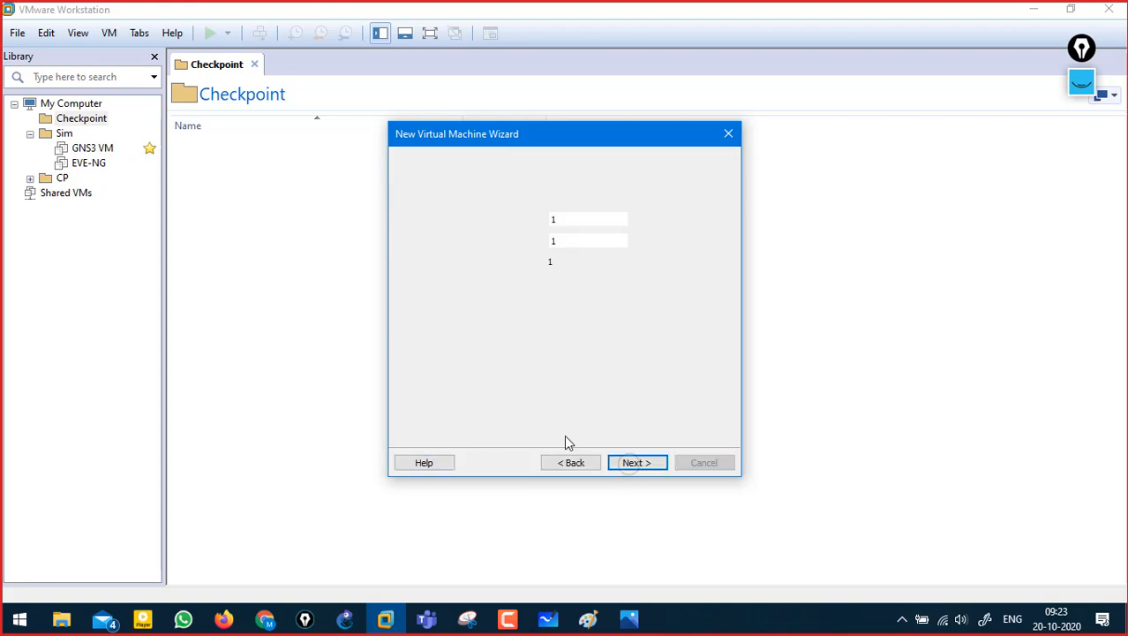
left_click(636, 463)
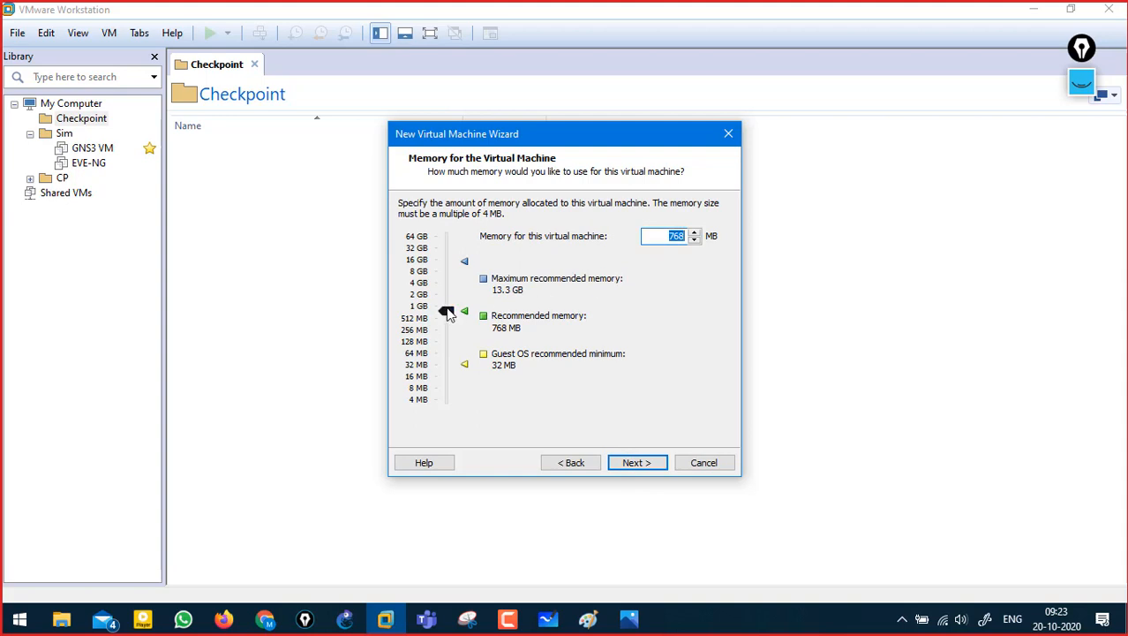
left_click_drag(448, 314, 447, 271)
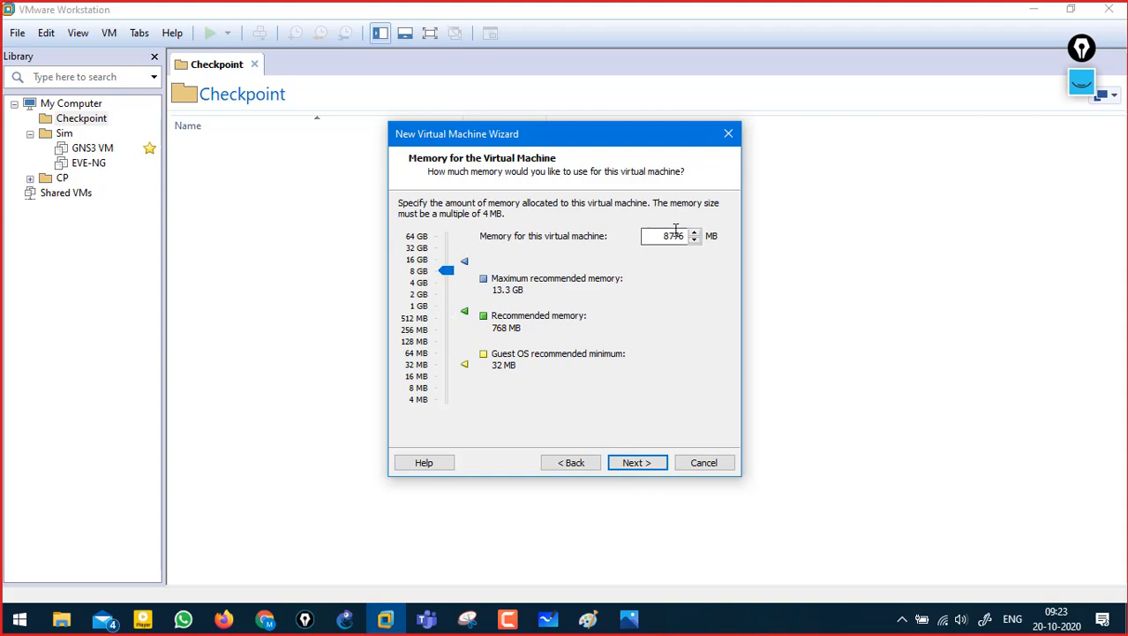
key("ctrl+a")
type("10144")
left_click(639, 462)
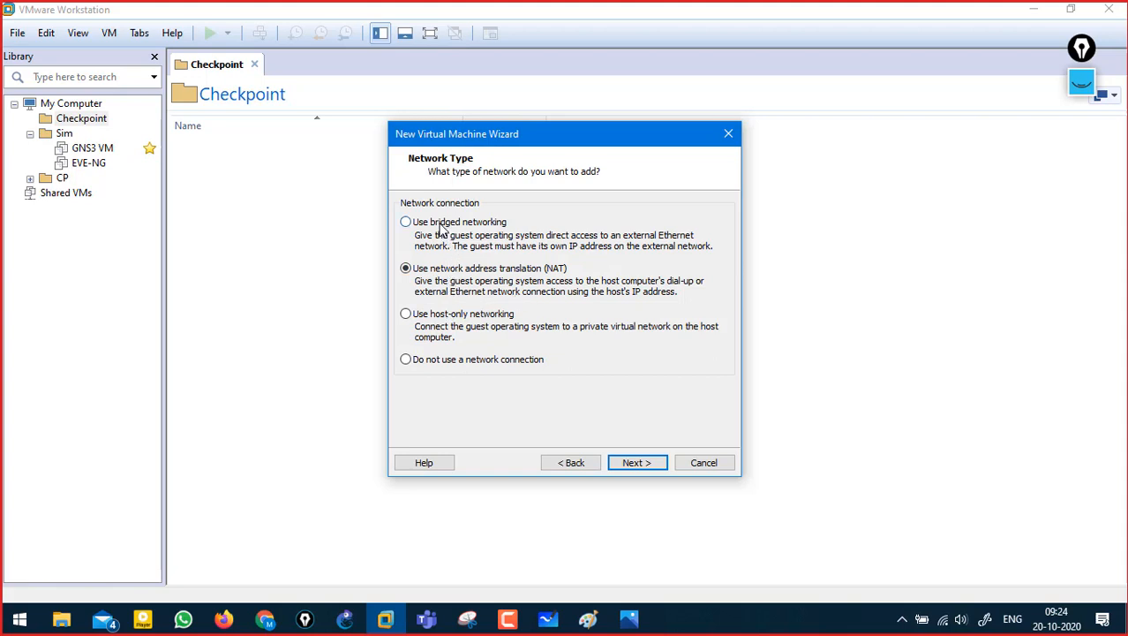
- Use bridged networking, LSI Logic and a new 50 GB split disk, then finish
left_click(408, 231)
left_click(640, 464)
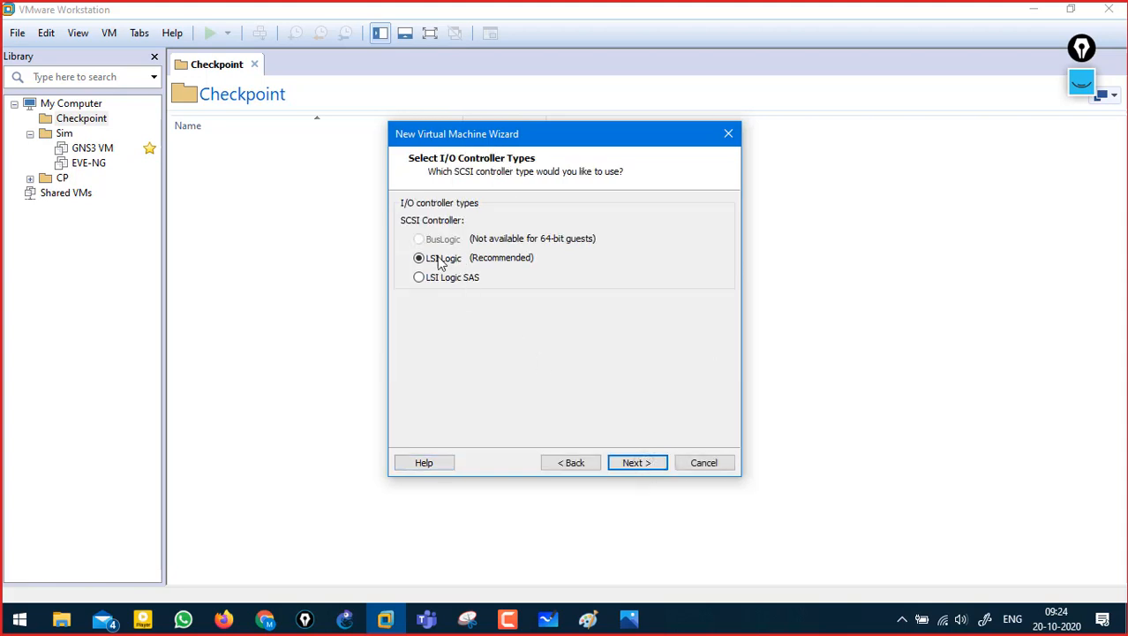
left_click(636, 461)
left_click(638, 463)
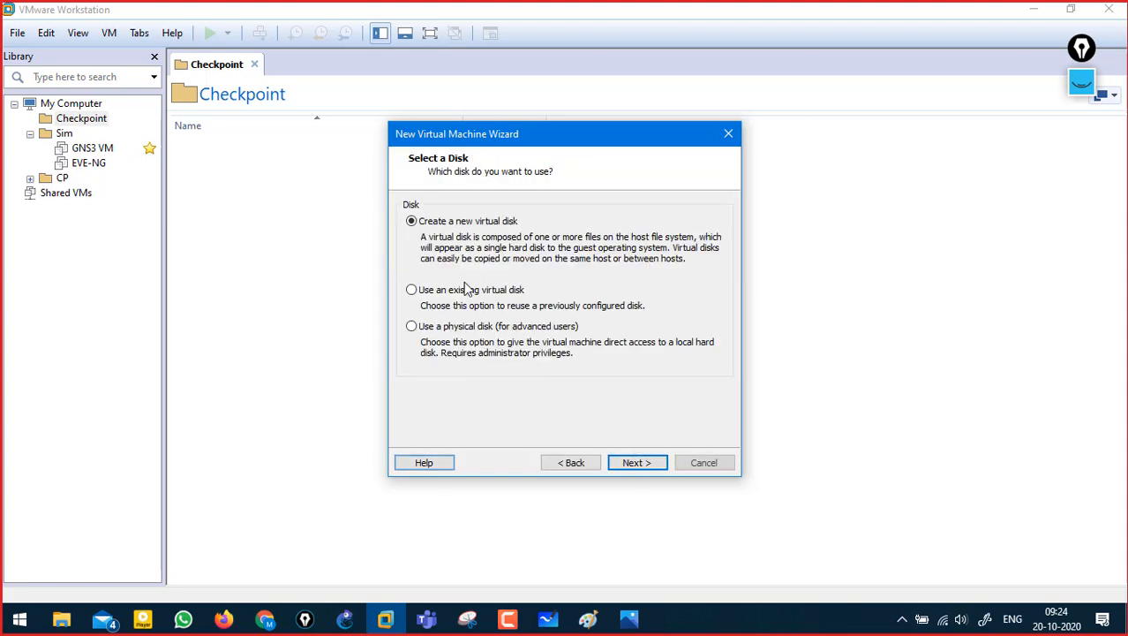
left_click(637, 463)
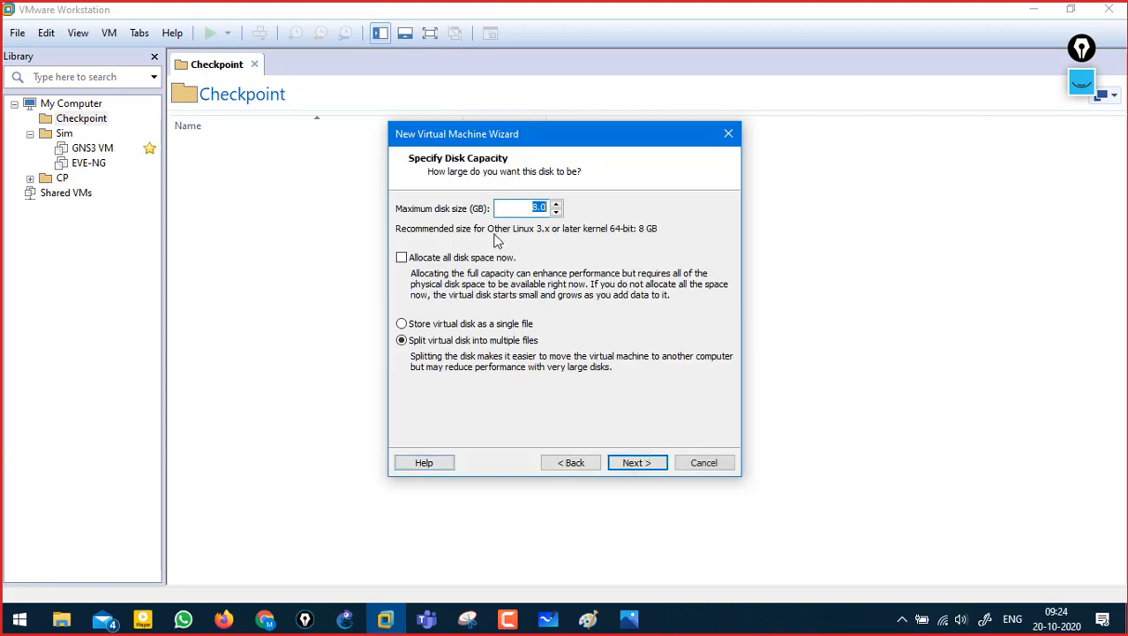
left_click(641, 465)
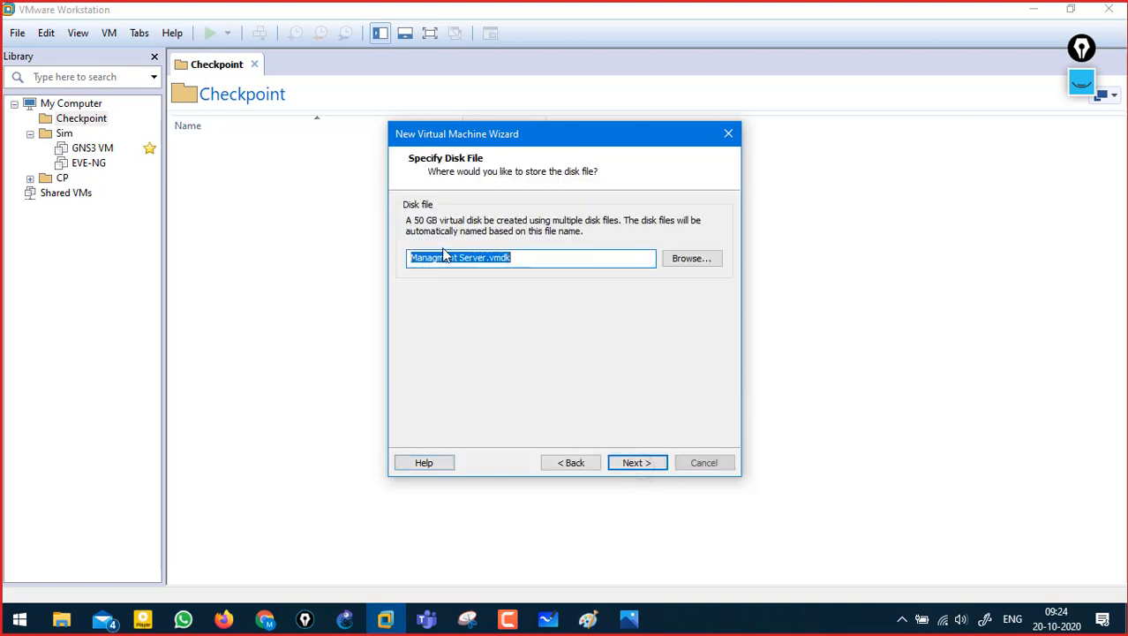
left_click(648, 465)
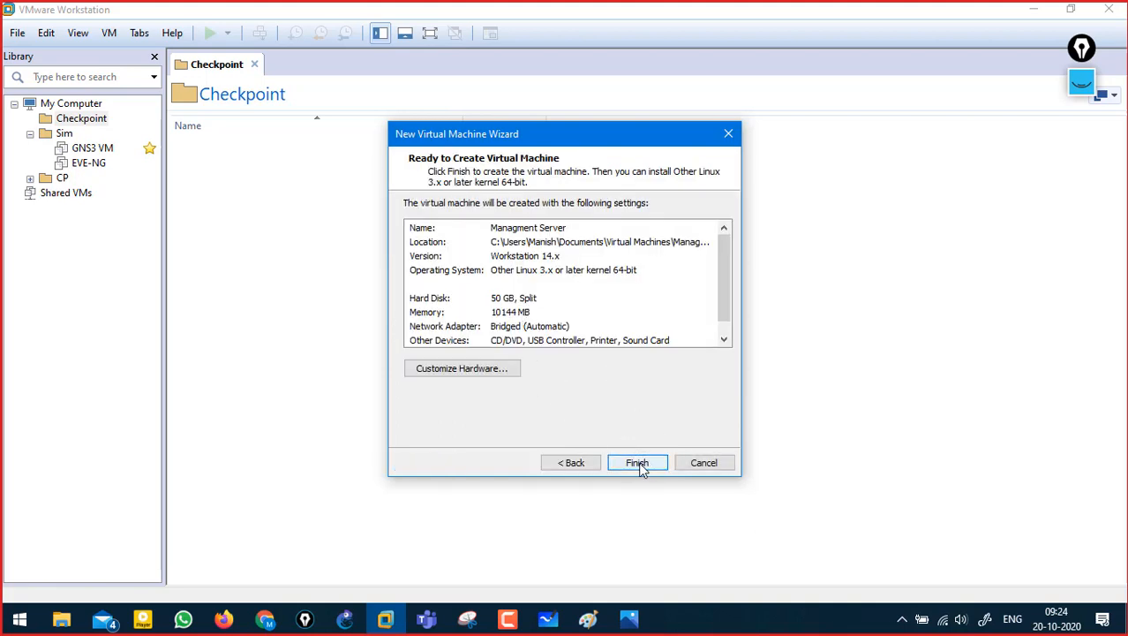
left_click(646, 464)
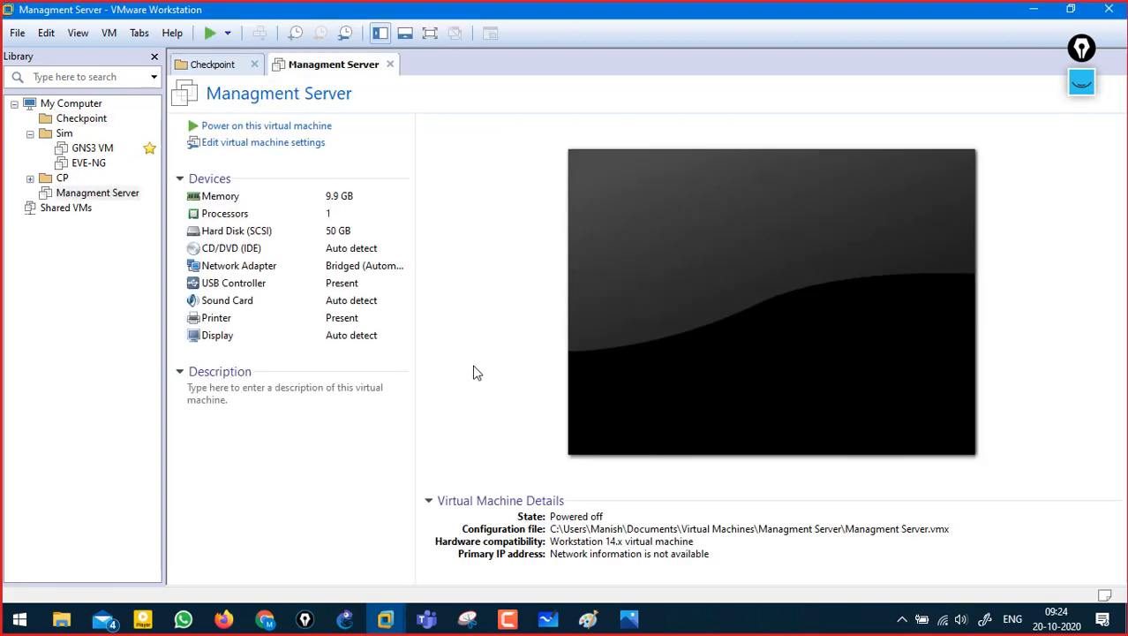
left_click(1084, 85)
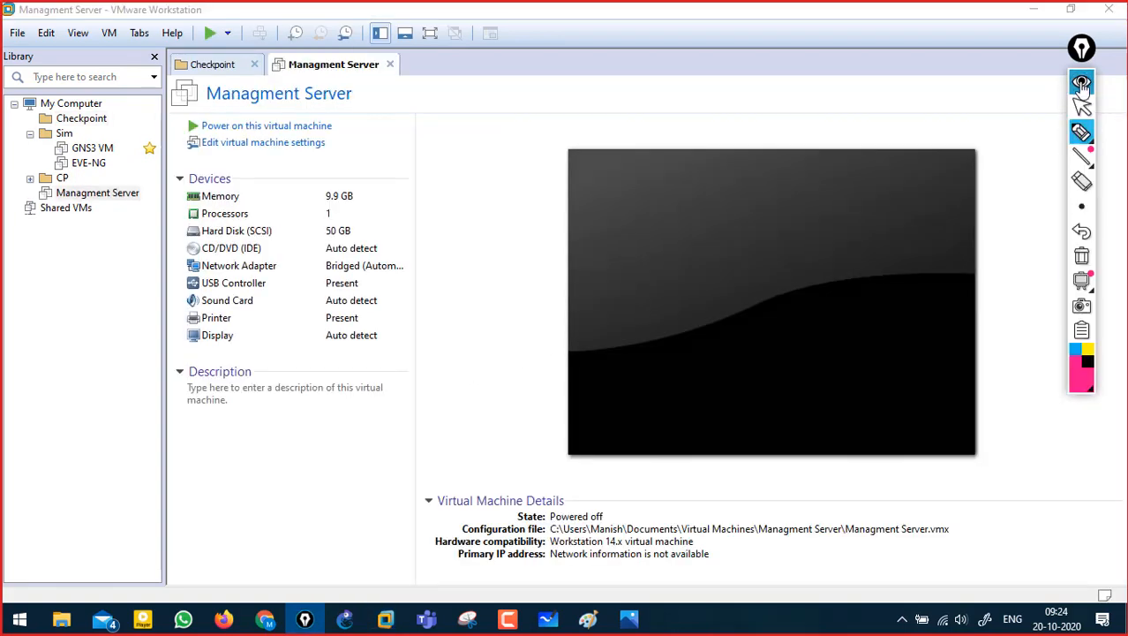
left_click(628, 618)
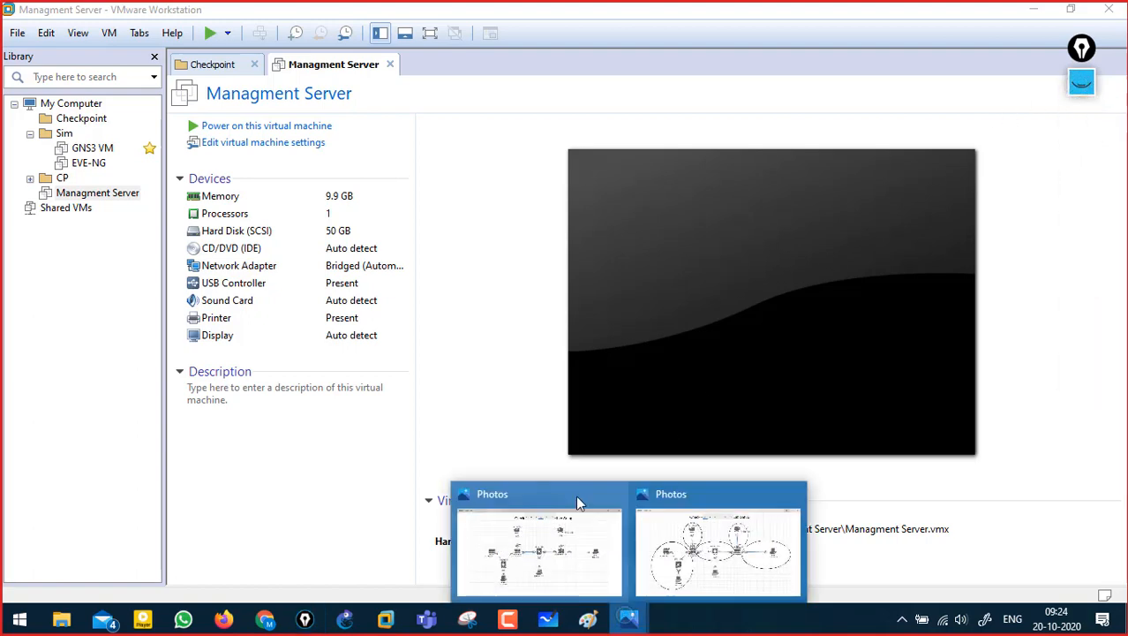
left_click(615, 494)
left_click(596, 521)
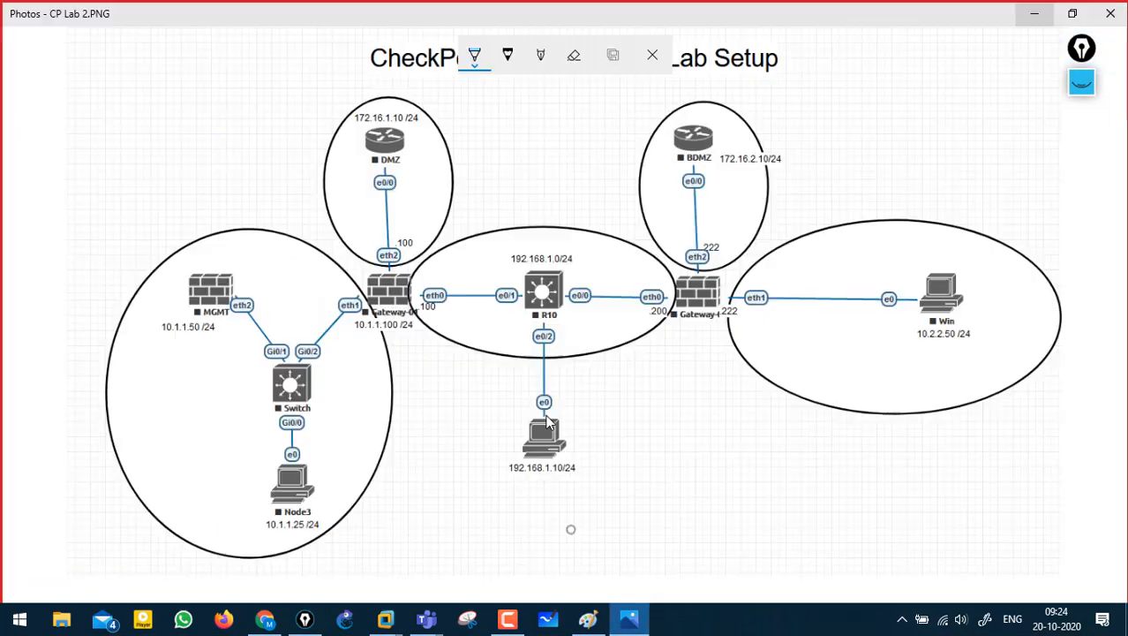
left_click(1084, 85)
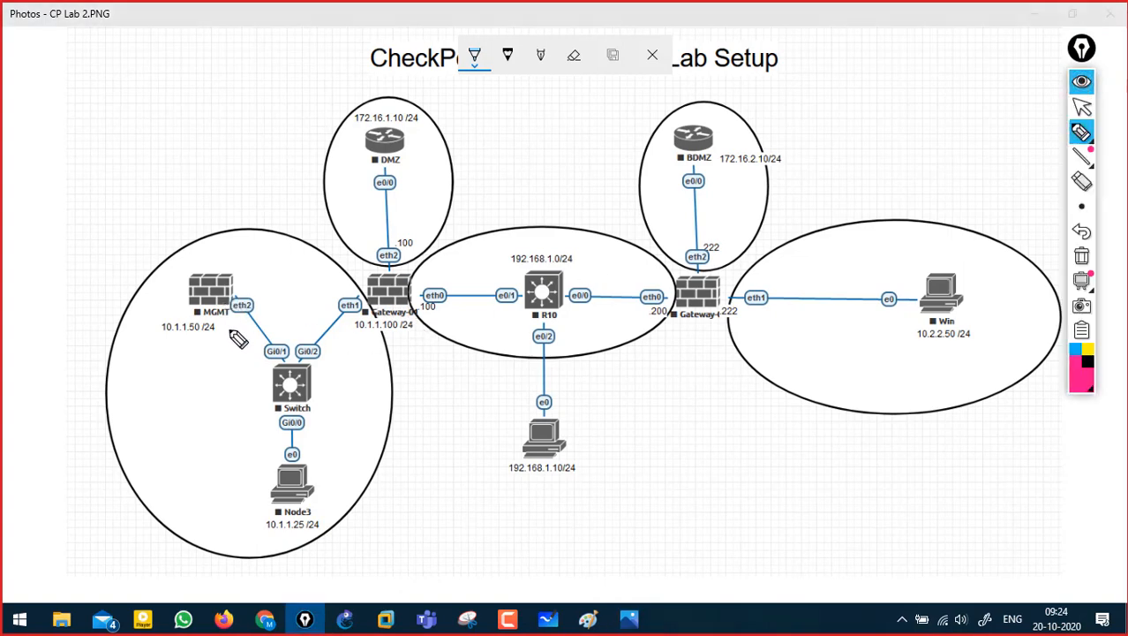
mouse_move(241, 289)
left_mouse_down()
mouse_move(258, 281)
mouse_move(225, 305)
mouse_move(257, 329)
left_mouse_up()
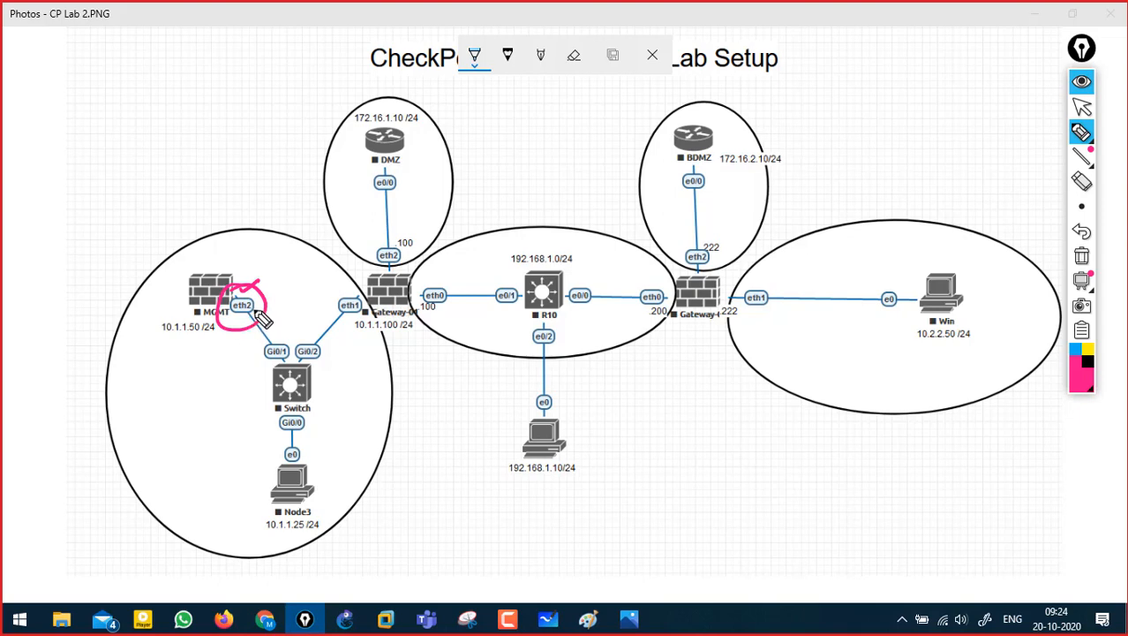
left_click(1082, 133)
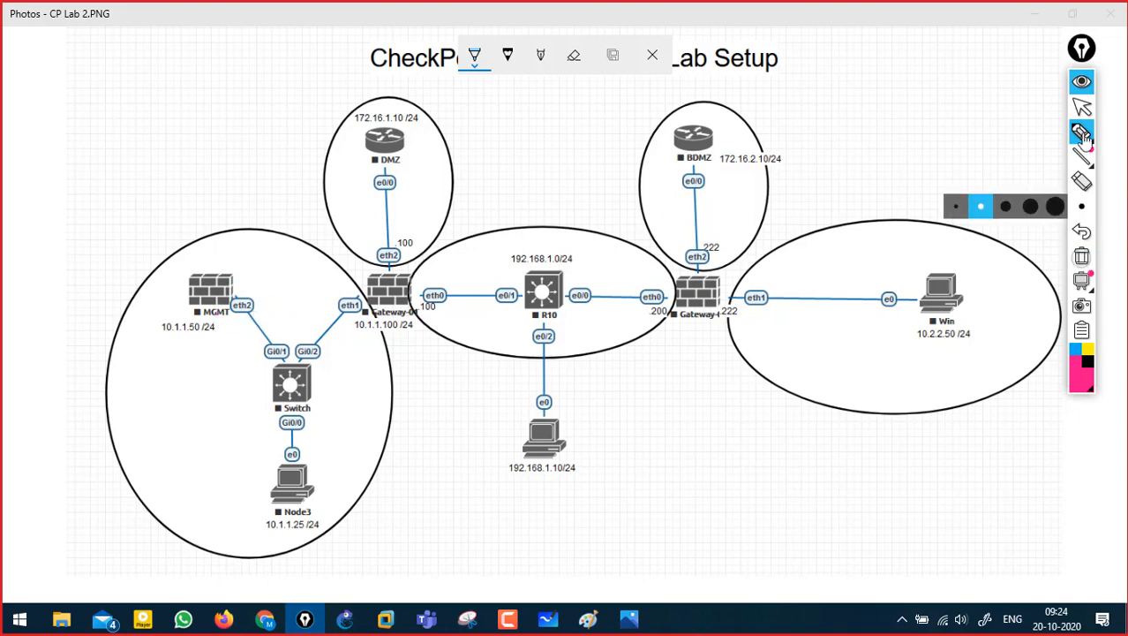
left_click(1083, 81)
left_click(1036, 16)
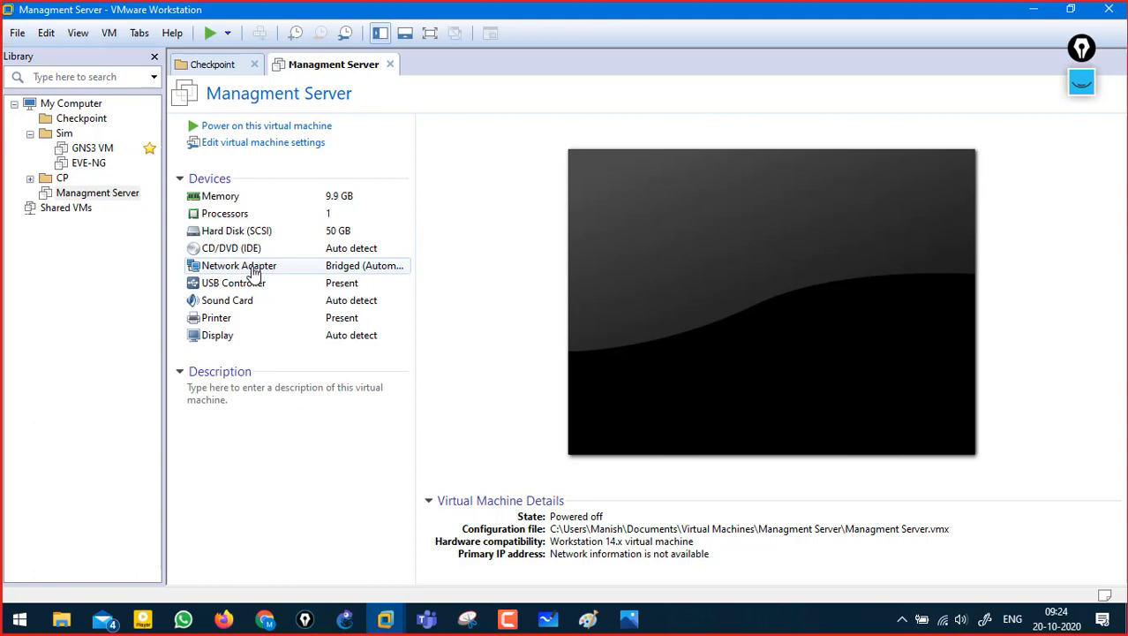
- Open the VM's hardware settings and jot a 3 beside the memory, then erase it
left_click(275, 144)
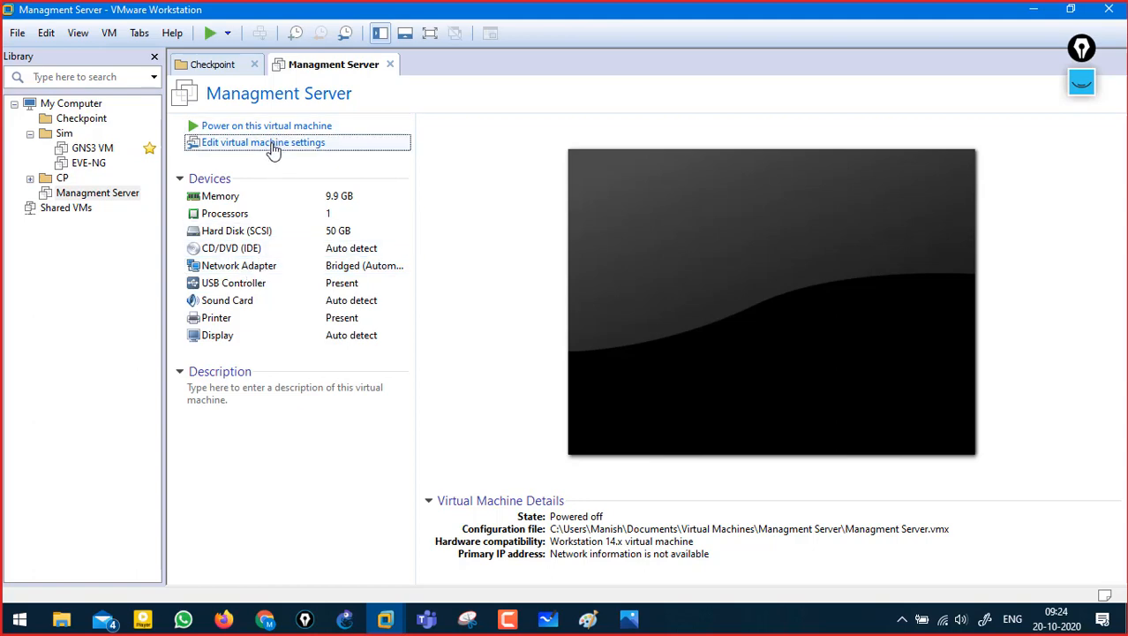
left_click(1081, 86)
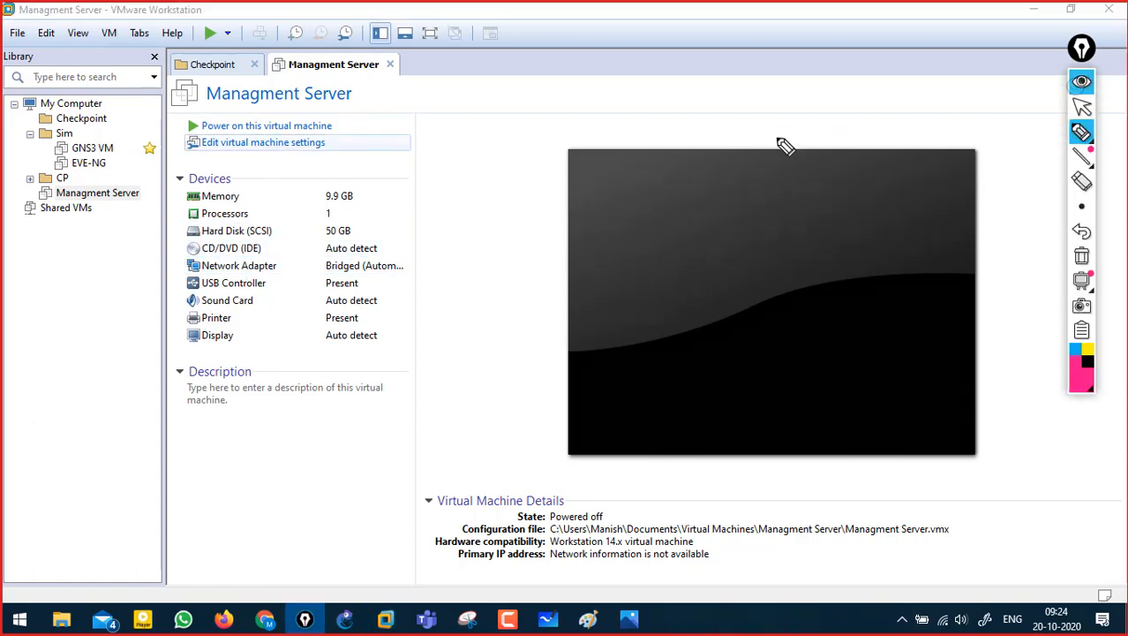
left_click_drag(710, 176, 712, 205)
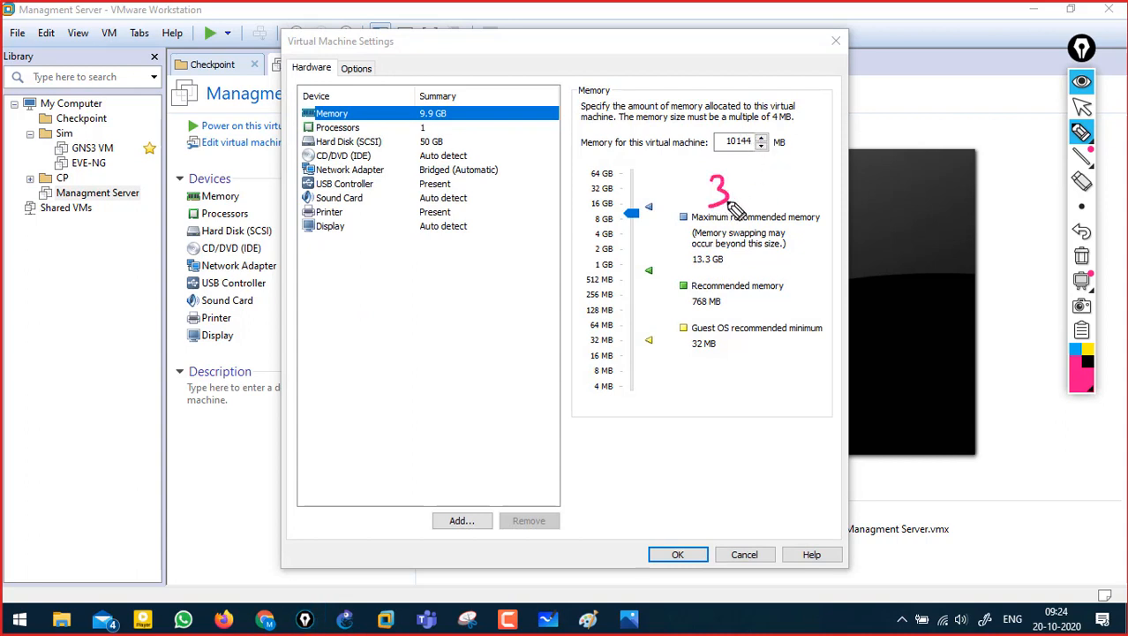
mouse_move(1091, 169)
left_click(1082, 256)
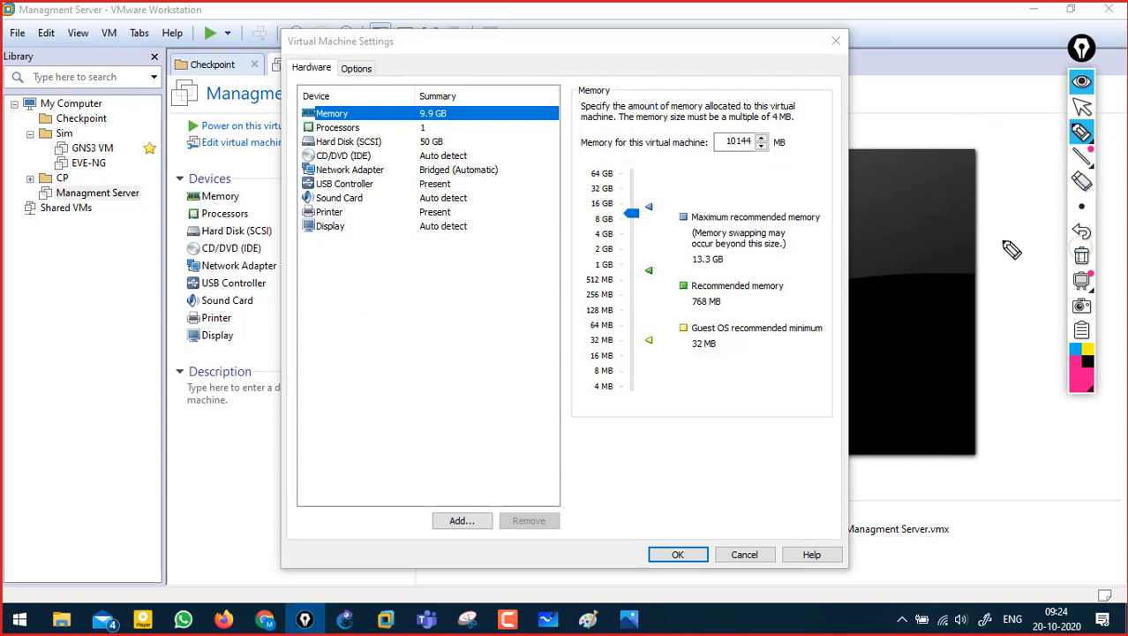
left_click(1083, 84)
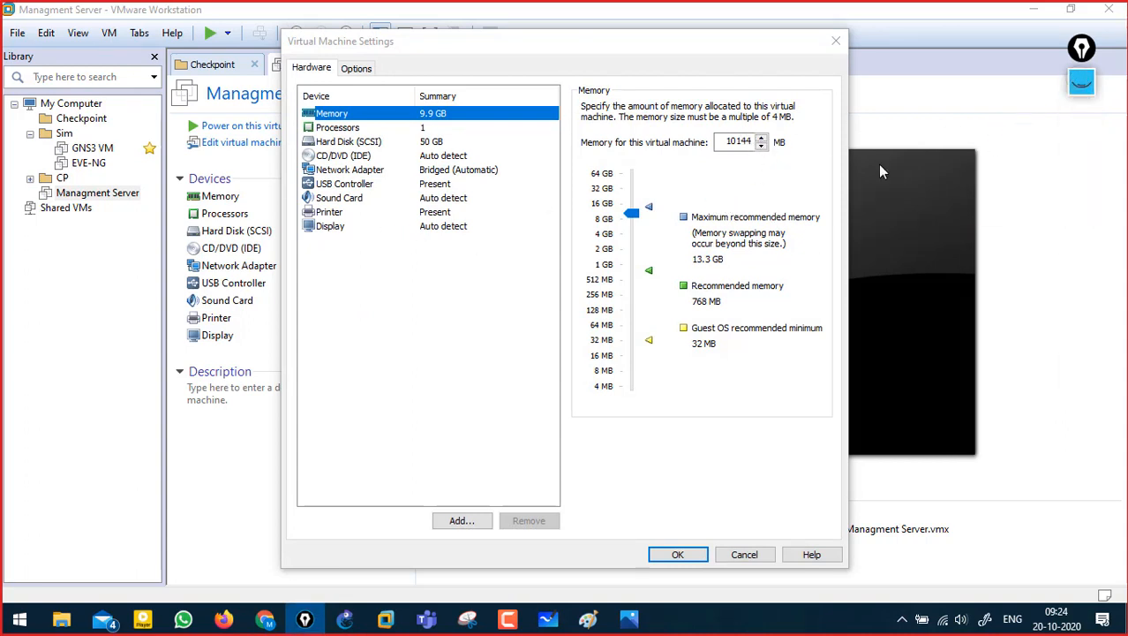
- Add a second network adapter to the Managment Server VM
left_click(375, 171)
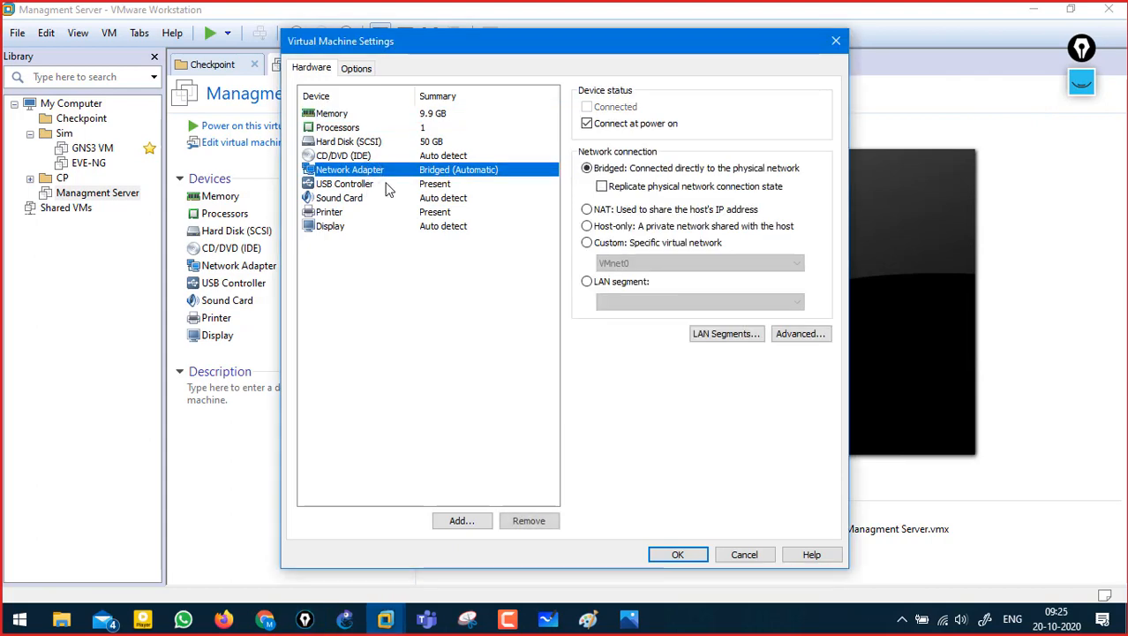
left_click(461, 521)
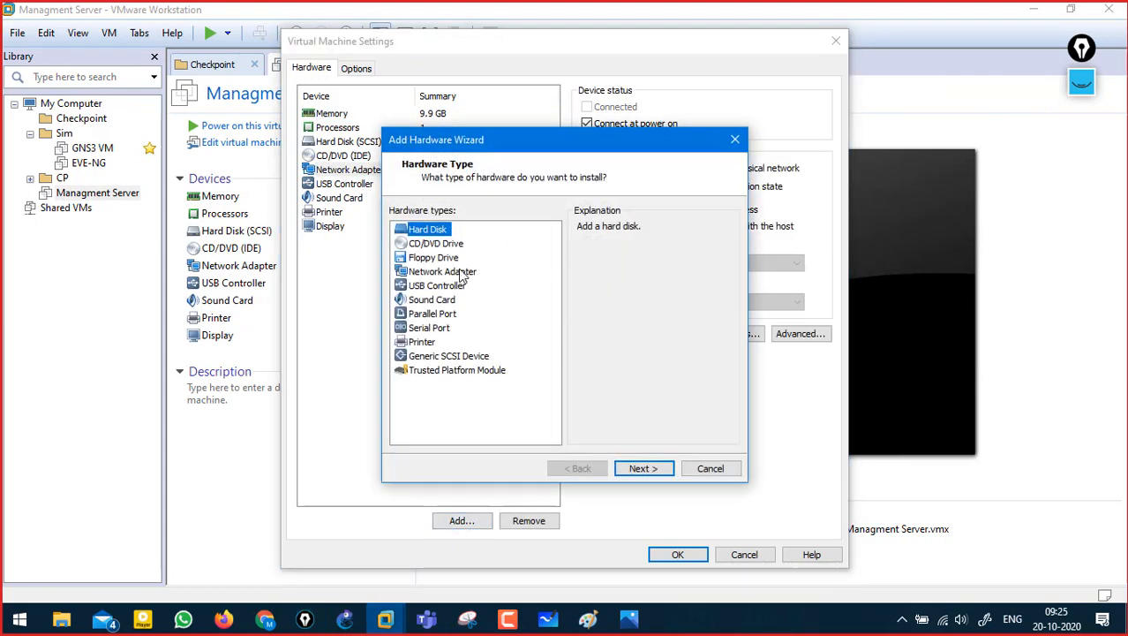
left_click(459, 273)
left_click(651, 469)
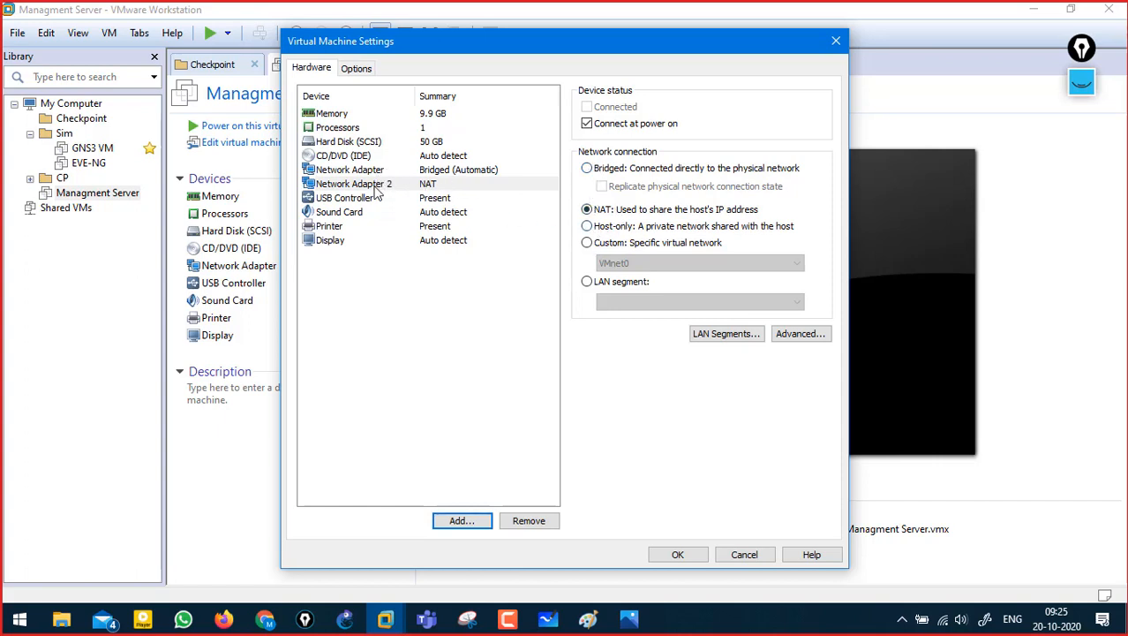
- Label the adapters eth1 and eth2 on screen, clear the marks, and remove the printer
left_click(1082, 84)
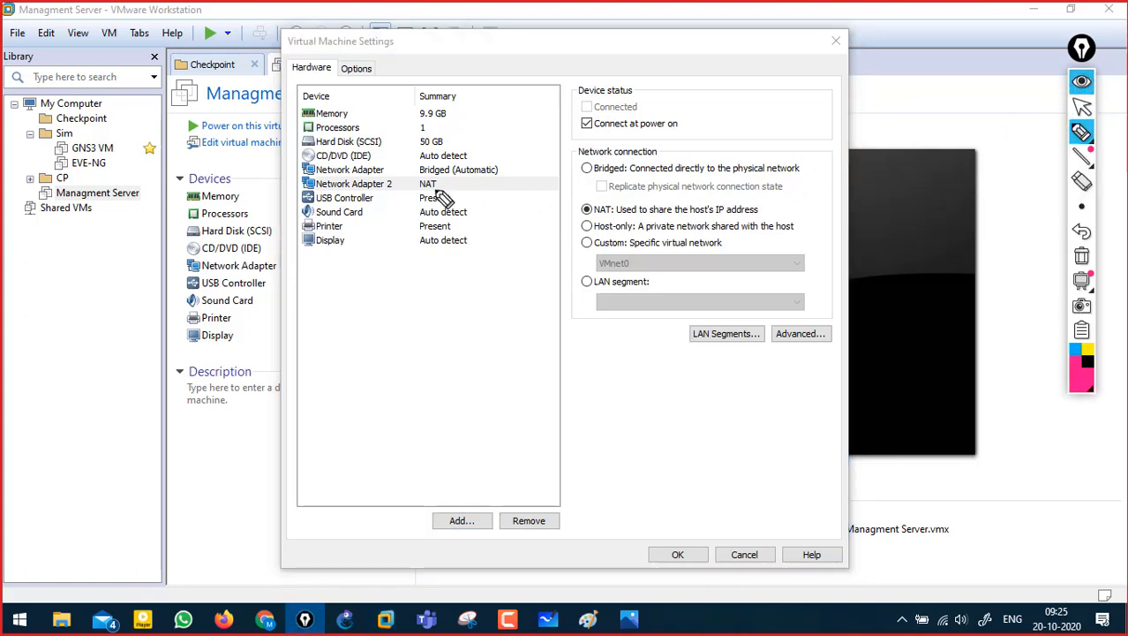
left_click_drag(511, 171, 546, 157)
left_click_drag(503, 188, 519, 189)
left_click_drag(522, 182, 548, 199)
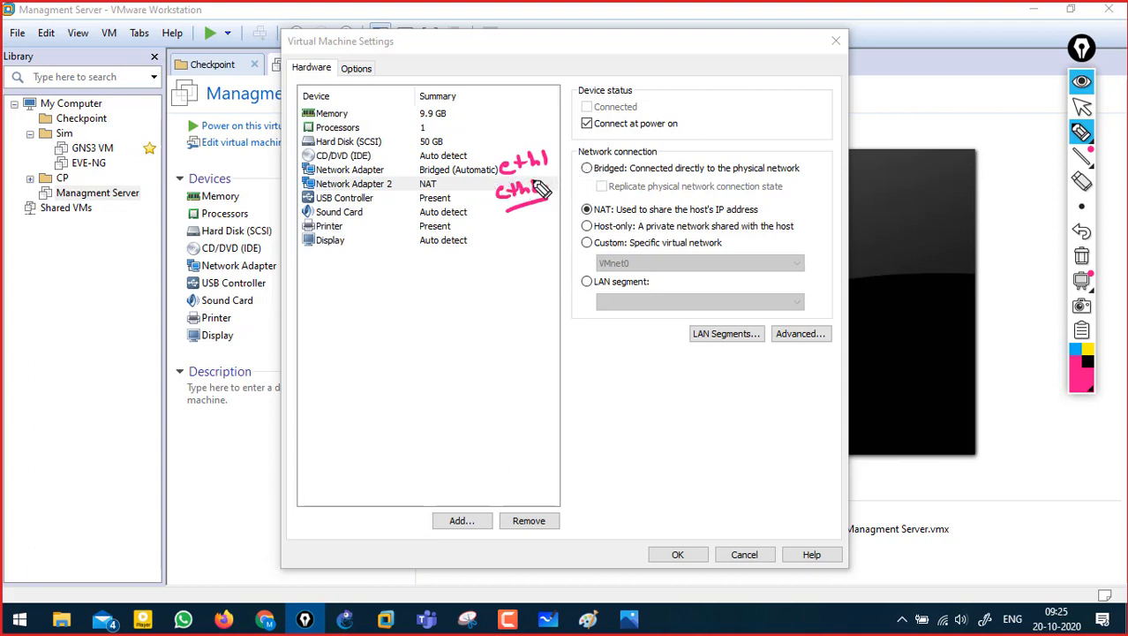
left_click(1082, 256)
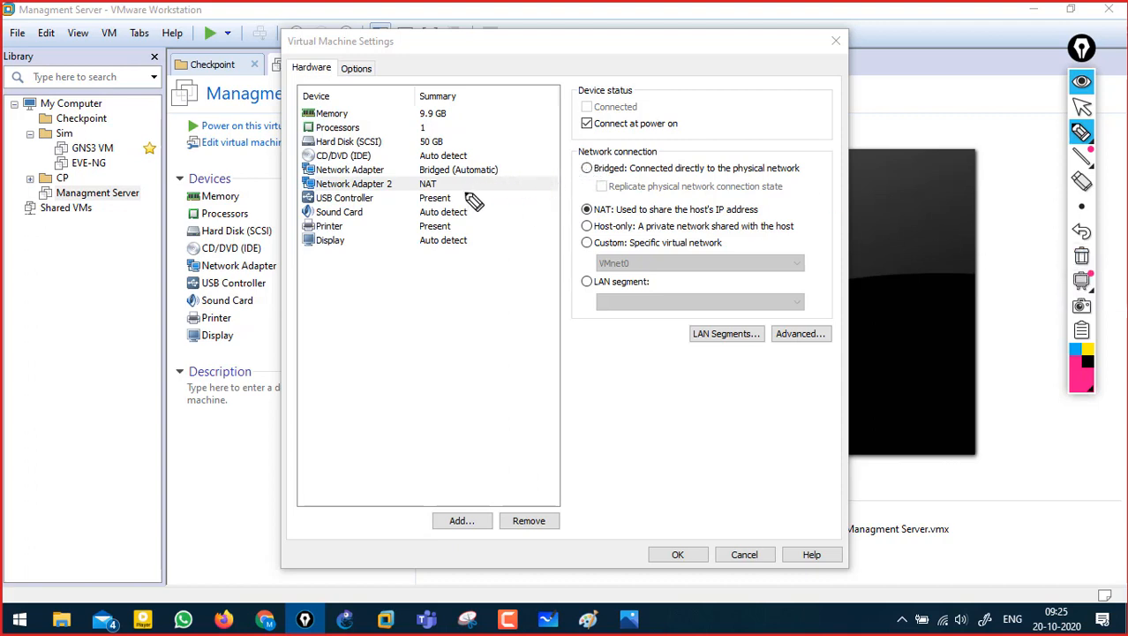
mouse_move(499, 173)
left_mouse_down()
mouse_move(527, 169)
mouse_move(572, 201)
mouse_move(617, 189)
left_mouse_up()
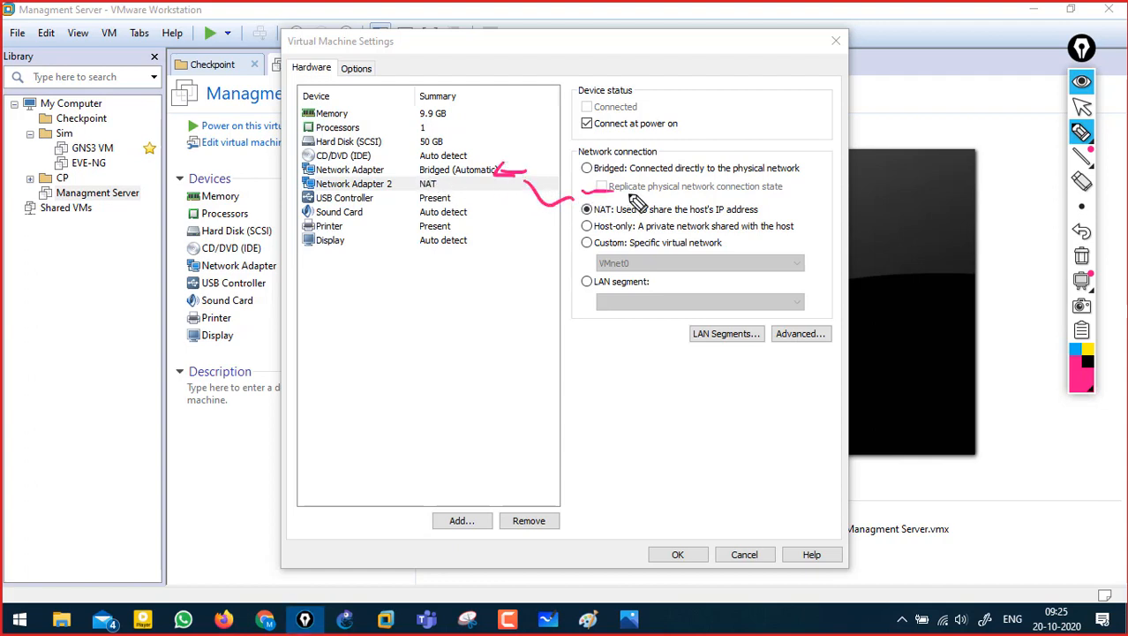
left_click(1081, 256)
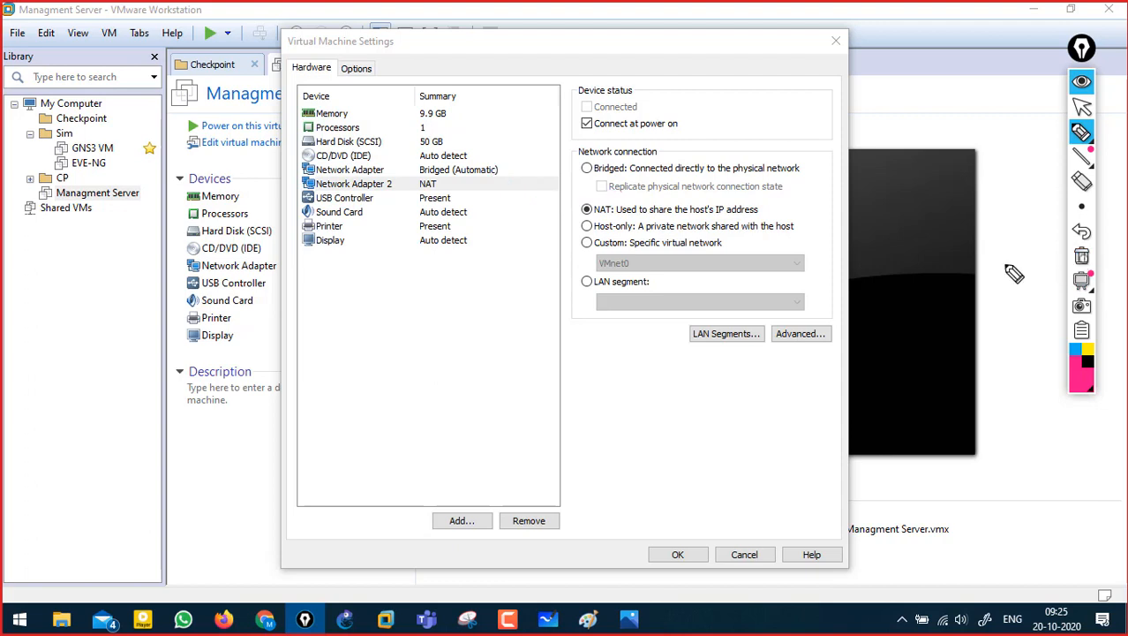
left_click(1081, 82)
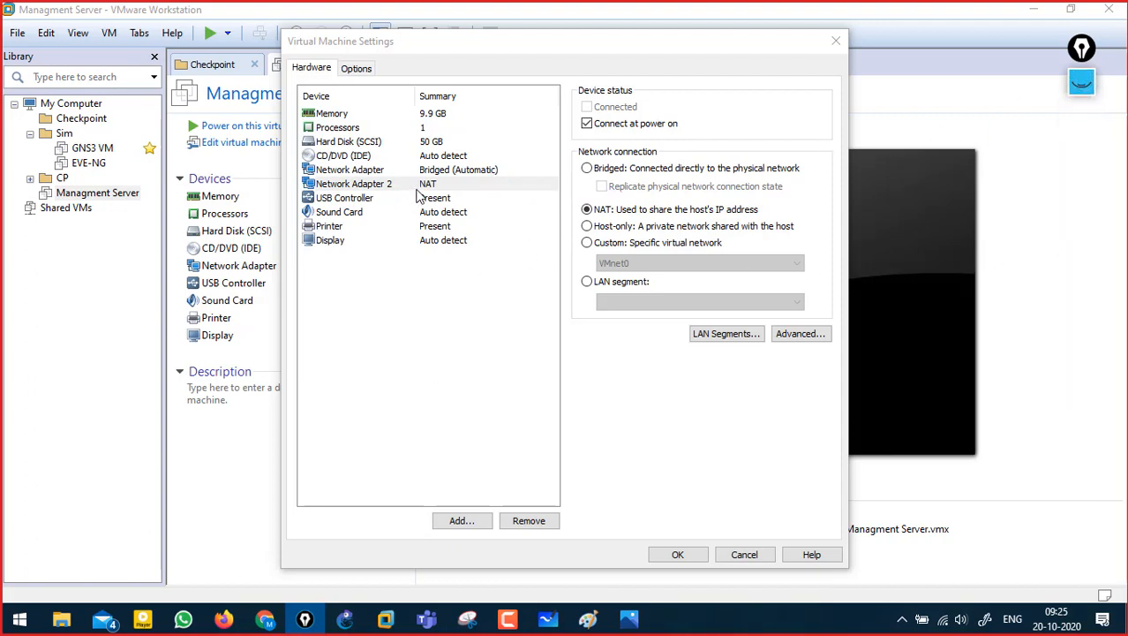
left_click(442, 228)
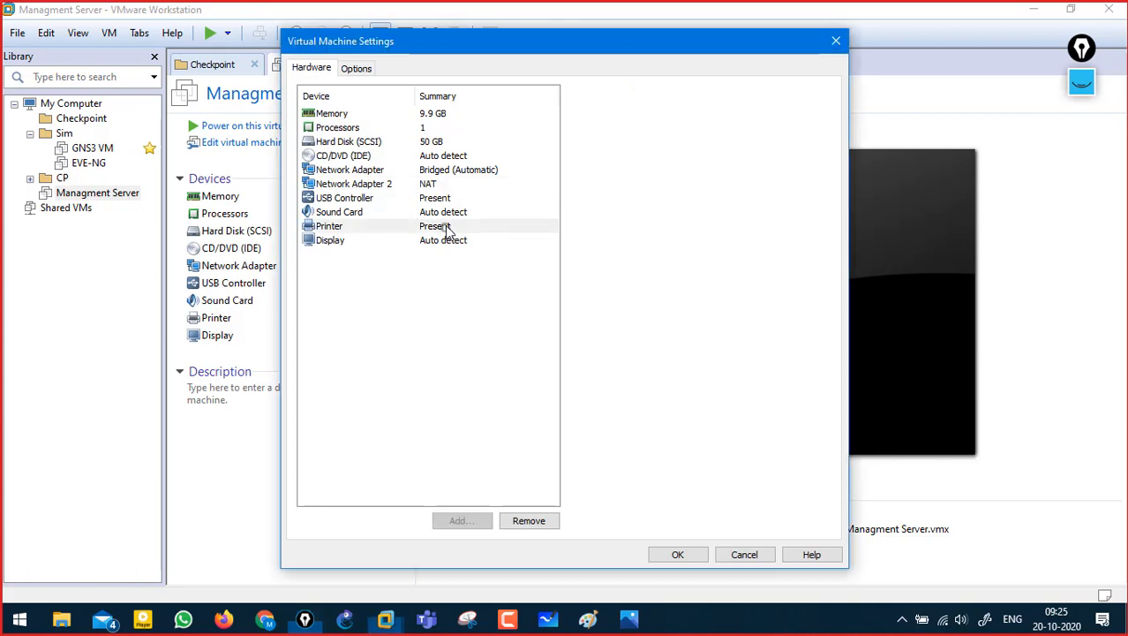
left_click(530, 520)
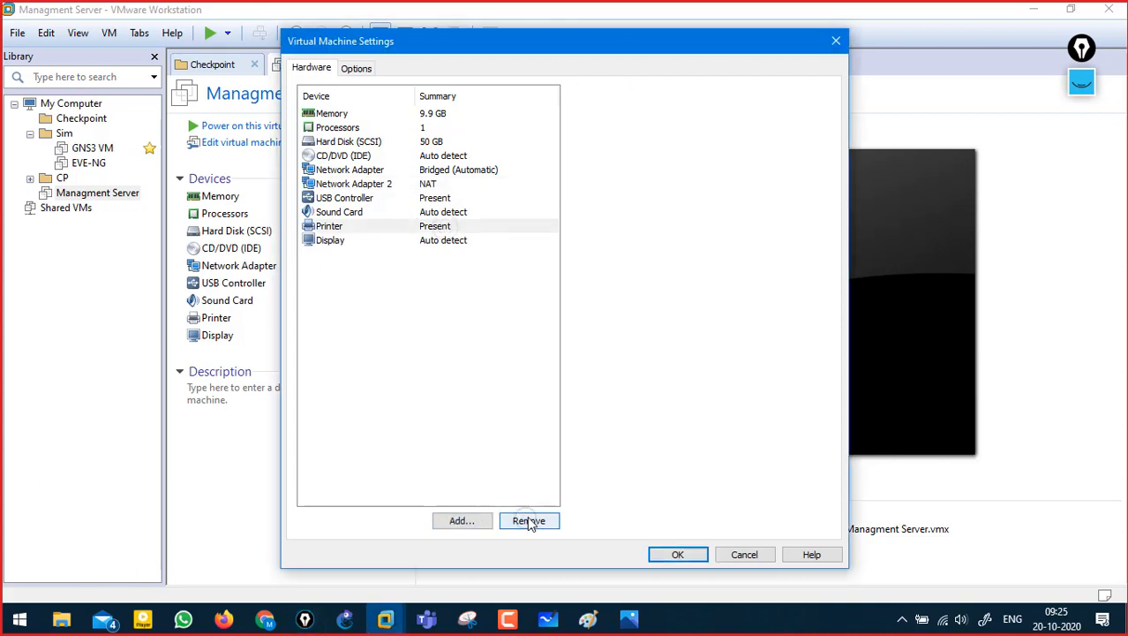
- Point the CD/DVD drive to Check_Point_R80.10_T479_Gaia.iso in F:\Checkpoint
left_click(350, 156)
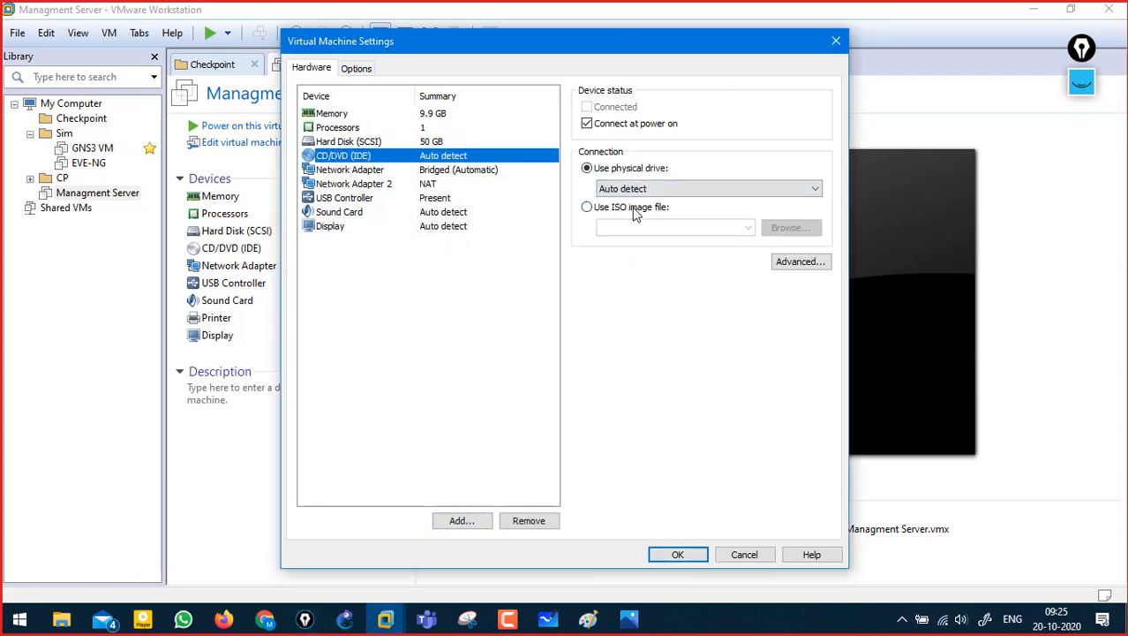
left_click(632, 208)
left_click(789, 229)
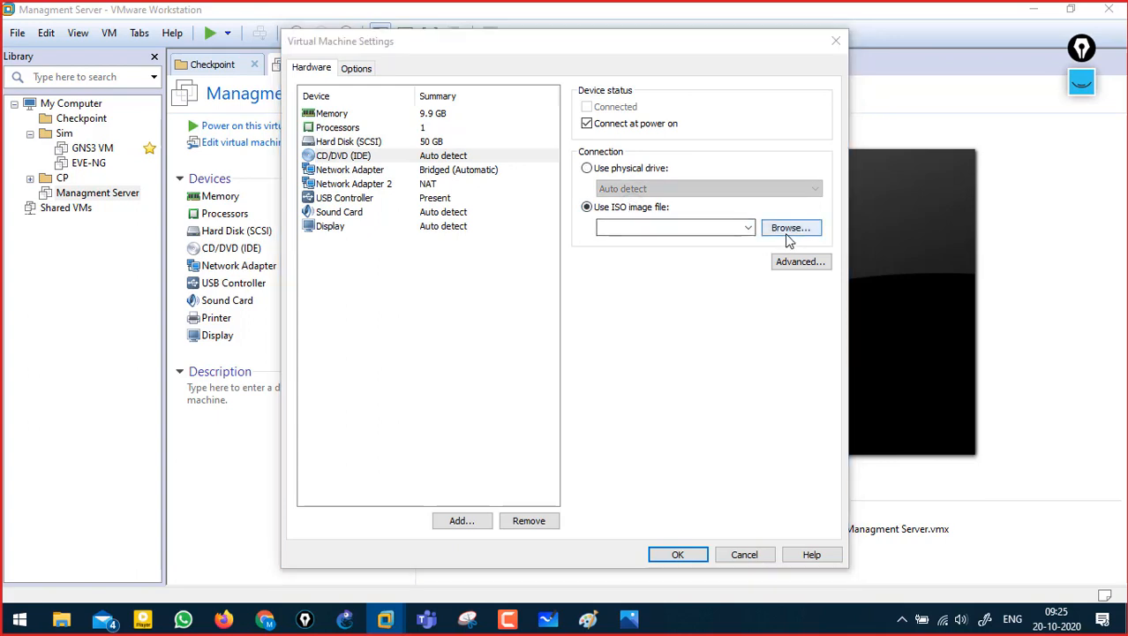
scroll(396, 368, "down", 1)
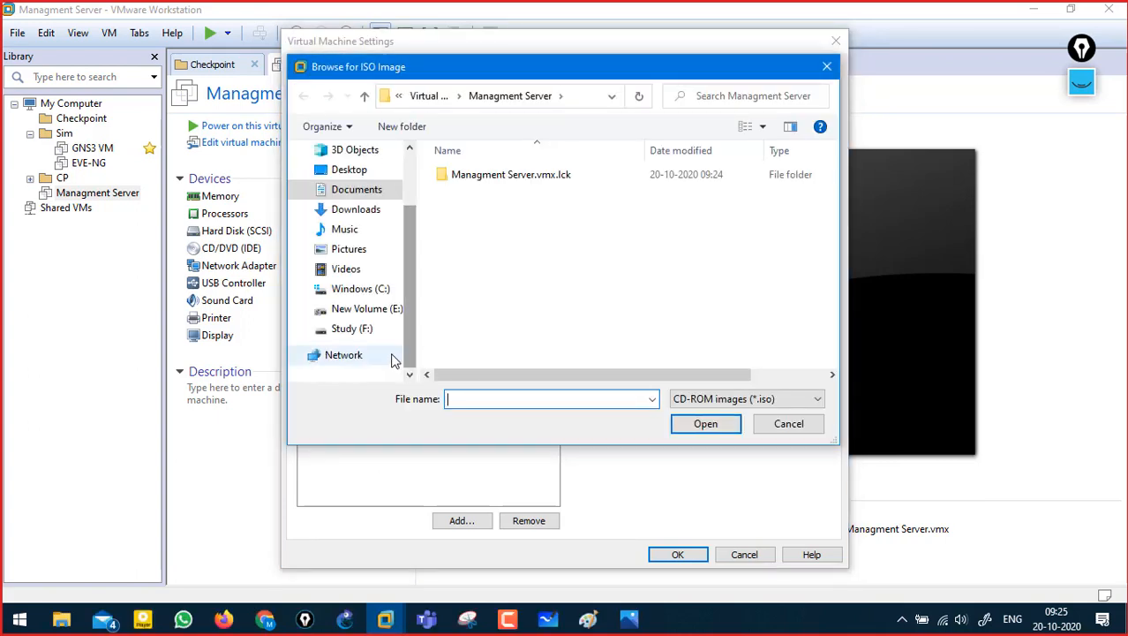
left_click(388, 329)
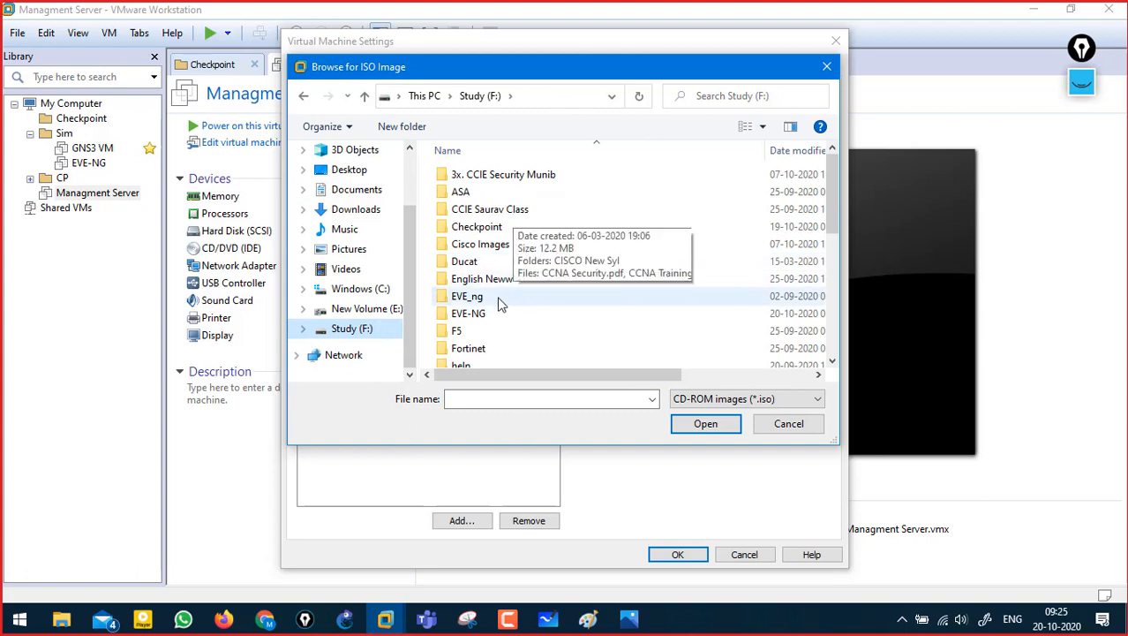
left_click(507, 245)
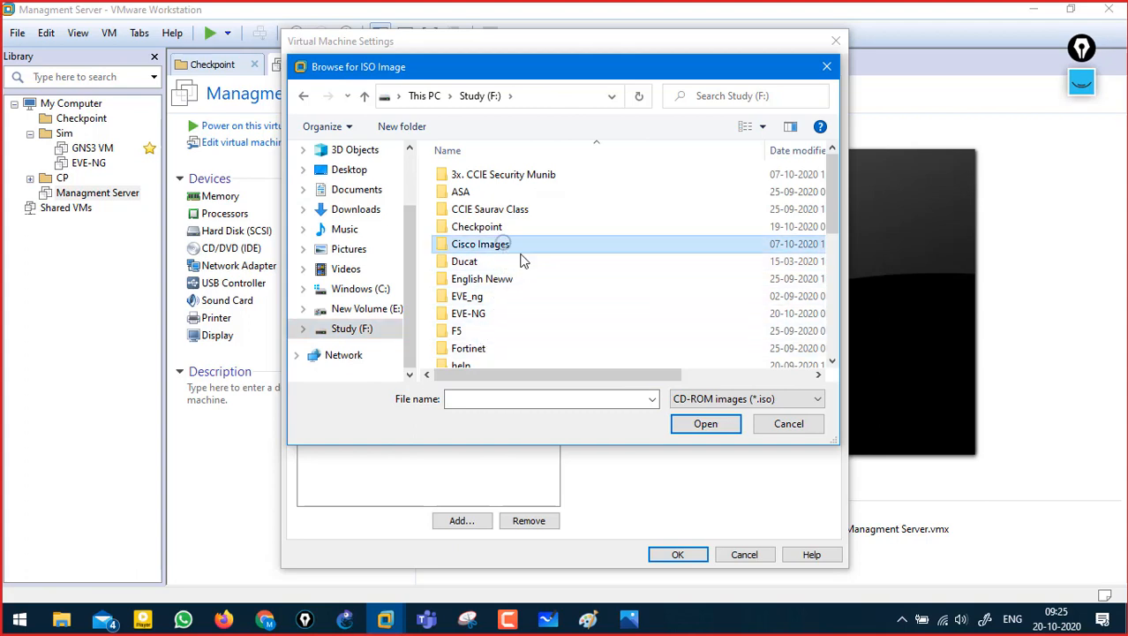
double_click(505, 227)
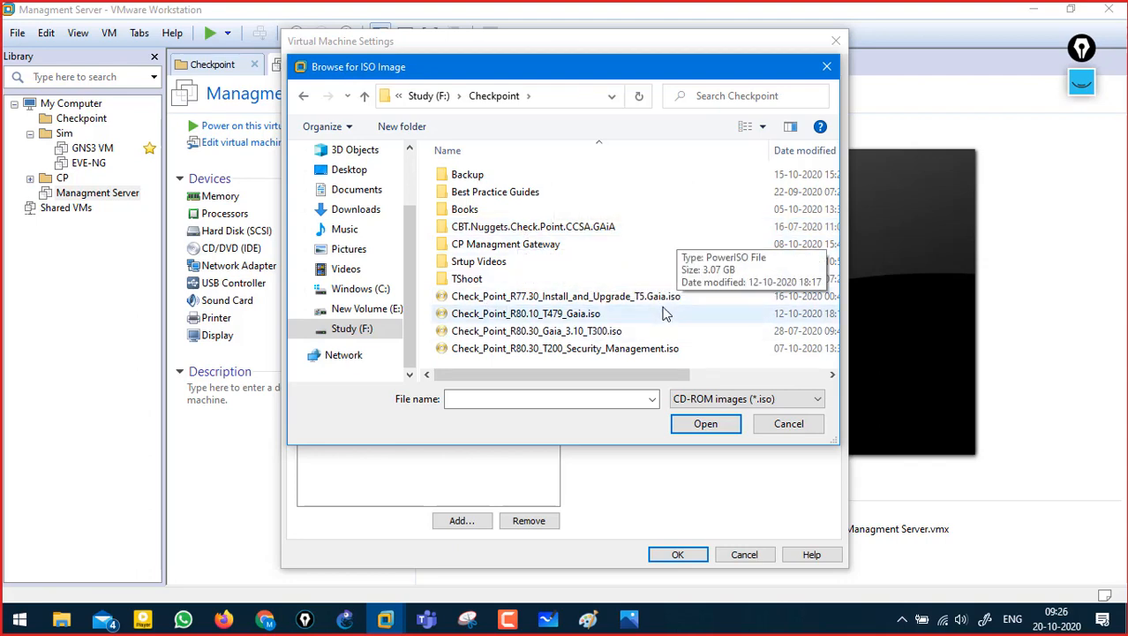
left_click(575, 297)
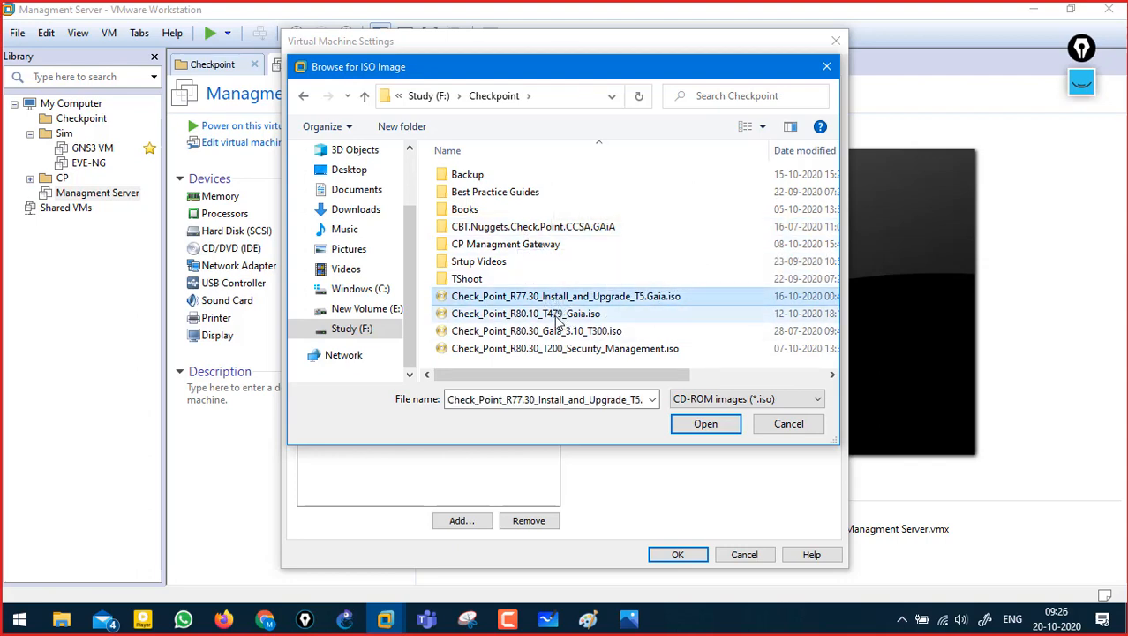
left_click(551, 316)
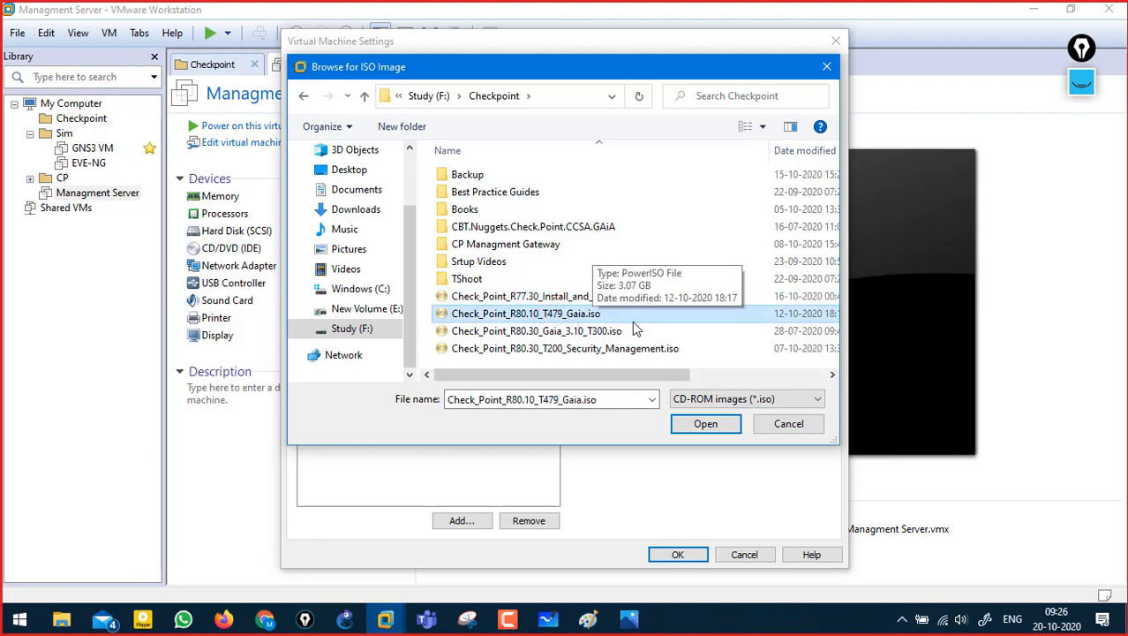
- Mark the R80.30 image files on screen, clear the marks, and confirm the chosen ISO
left_click(1082, 83)
left_click_drag(518, 340, 678, 358)
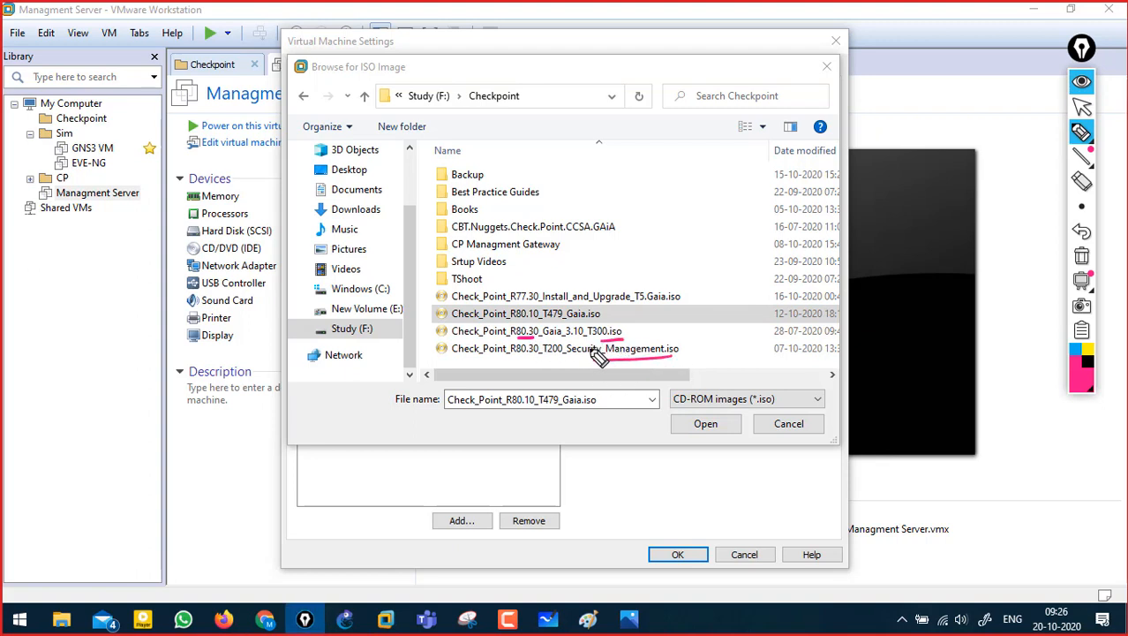
left_click_drag(444, 331, 421, 339)
left_click_drag(449, 349, 430, 359)
left_click(1083, 256)
left_click(1082, 82)
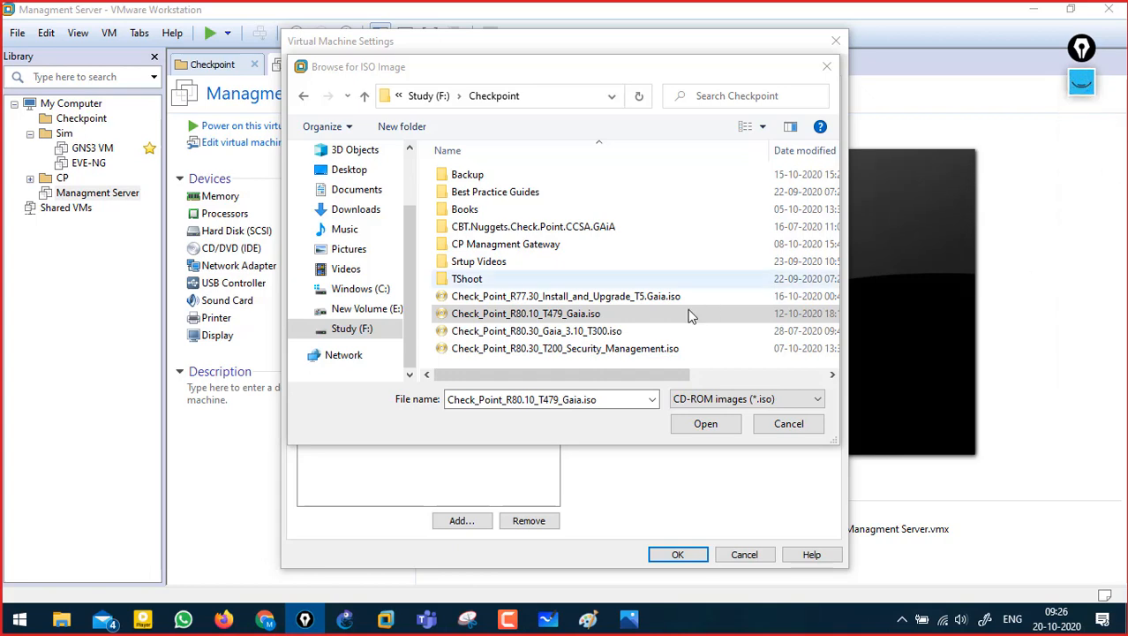
left_click(706, 424)
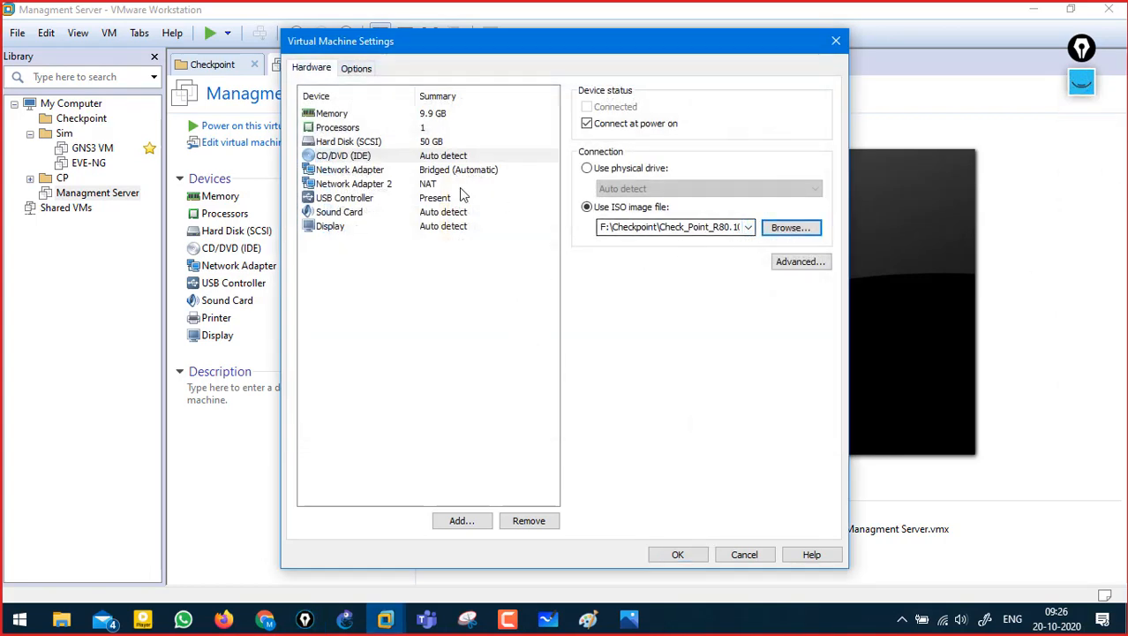
- Raise VM memory to 12144 MB, then review Processors, CD/DVD and the first Network Adapter
left_click(380, 126)
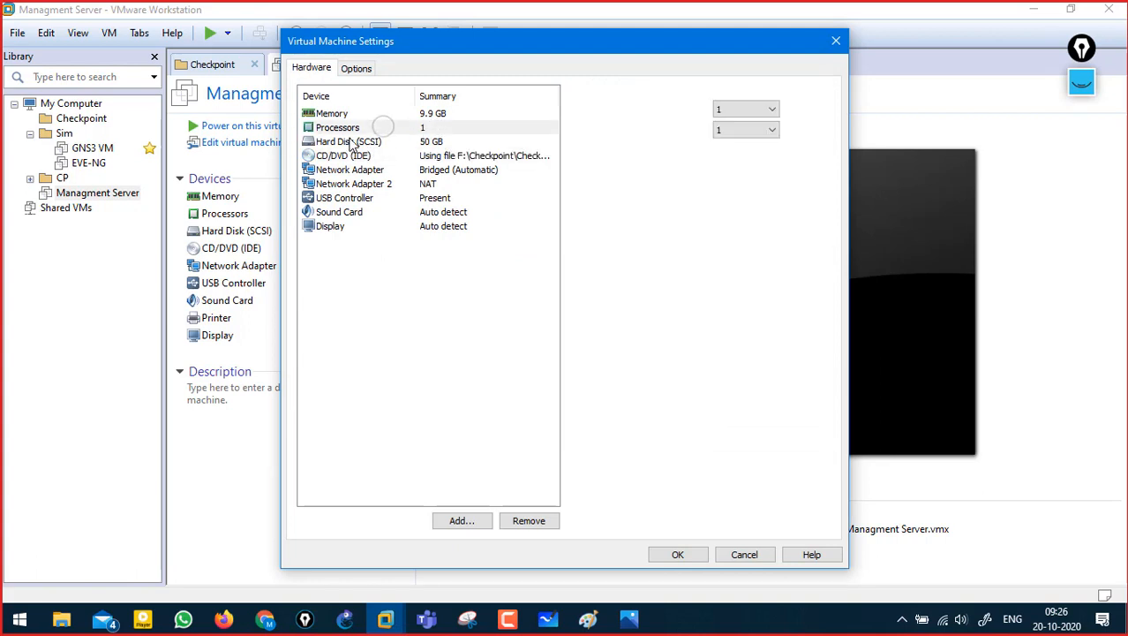
left_click(467, 117)
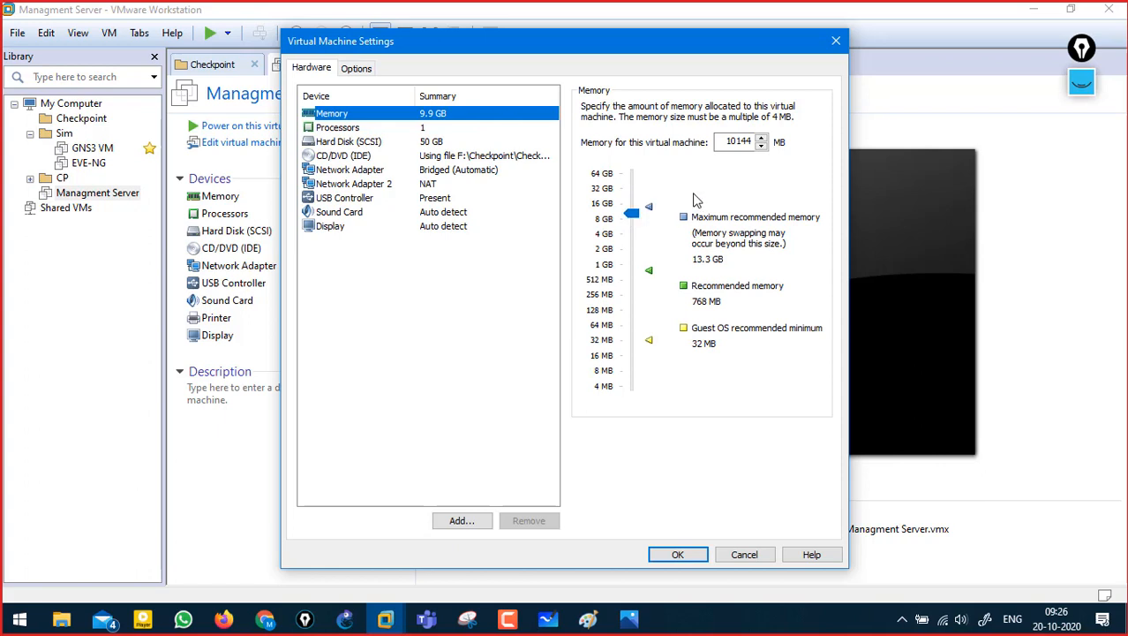
left_click(732, 142)
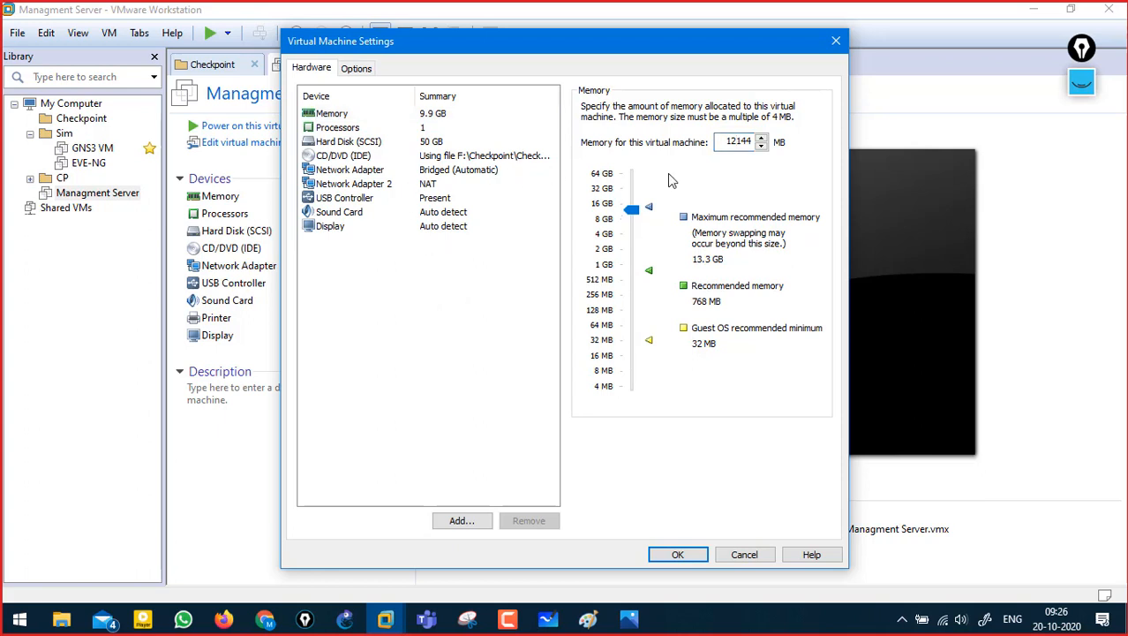
left_click(423, 131)
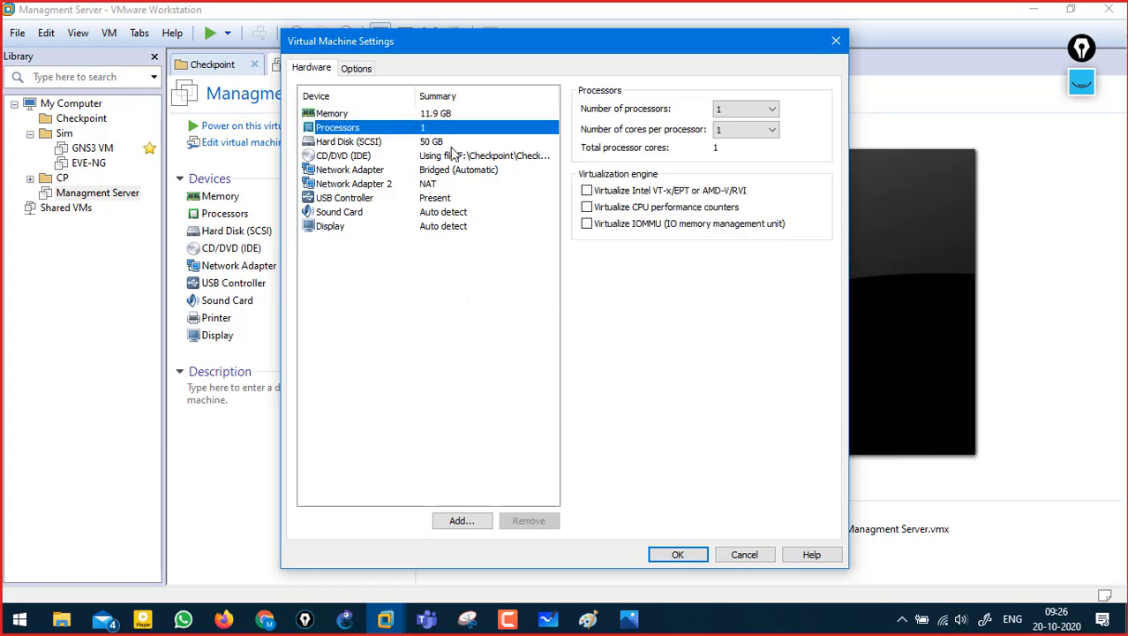
left_click(452, 157)
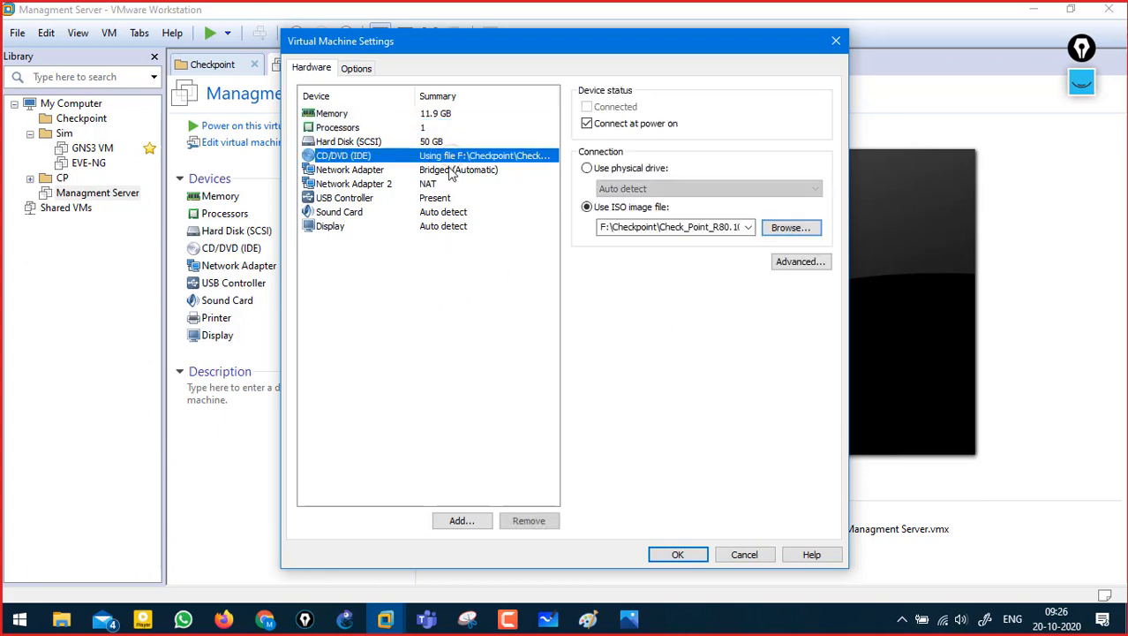
left_click(437, 170)
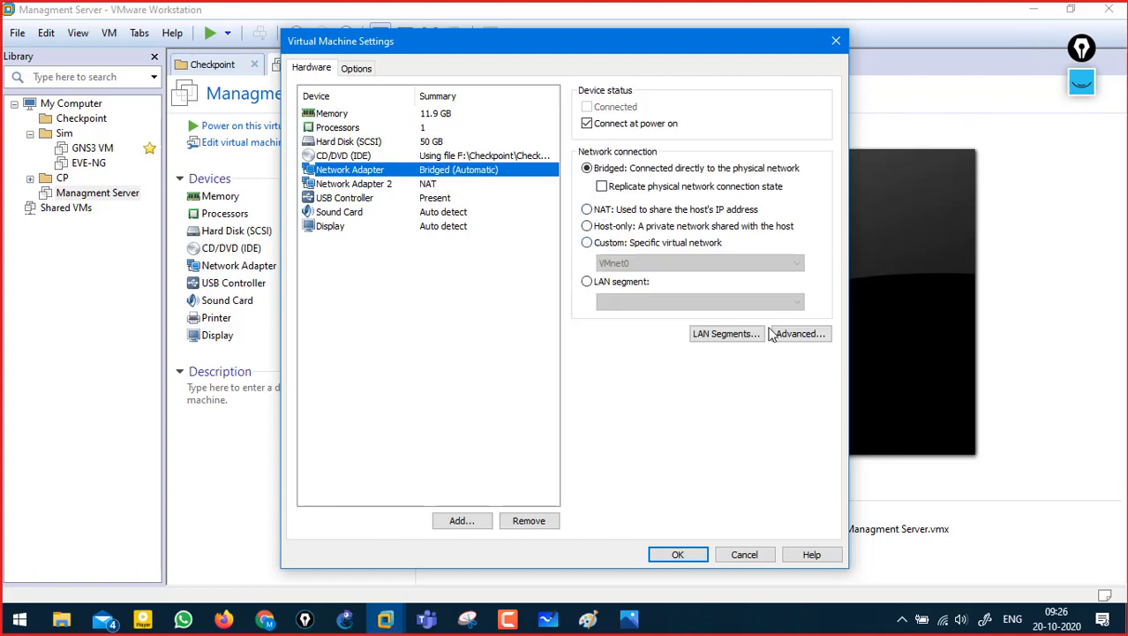
left_click(634, 613)
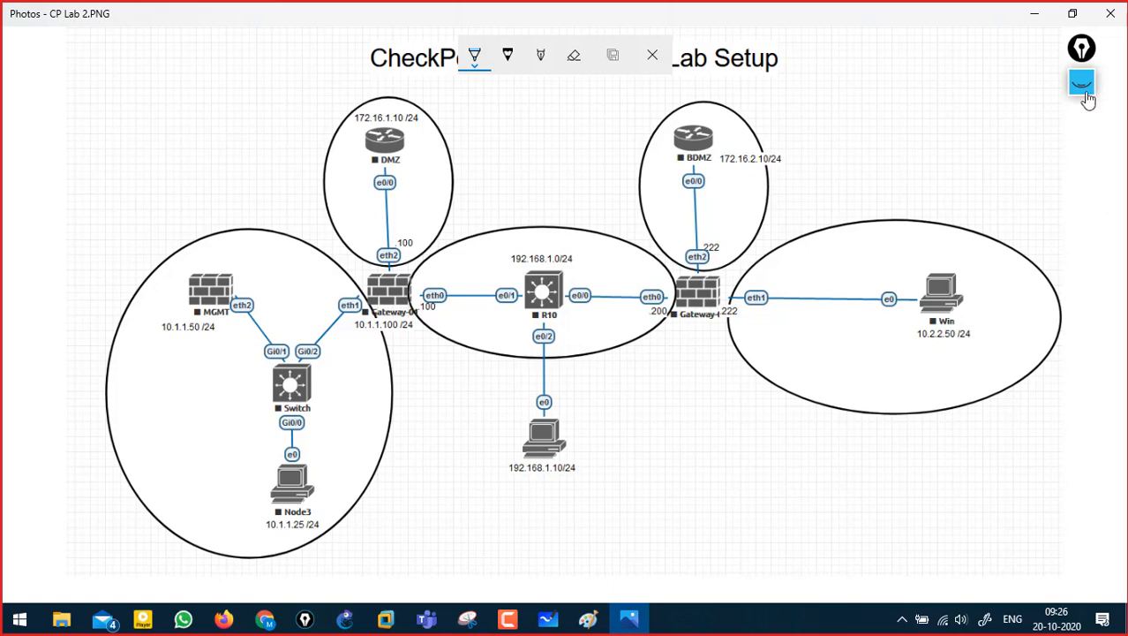
left_click(1089, 96)
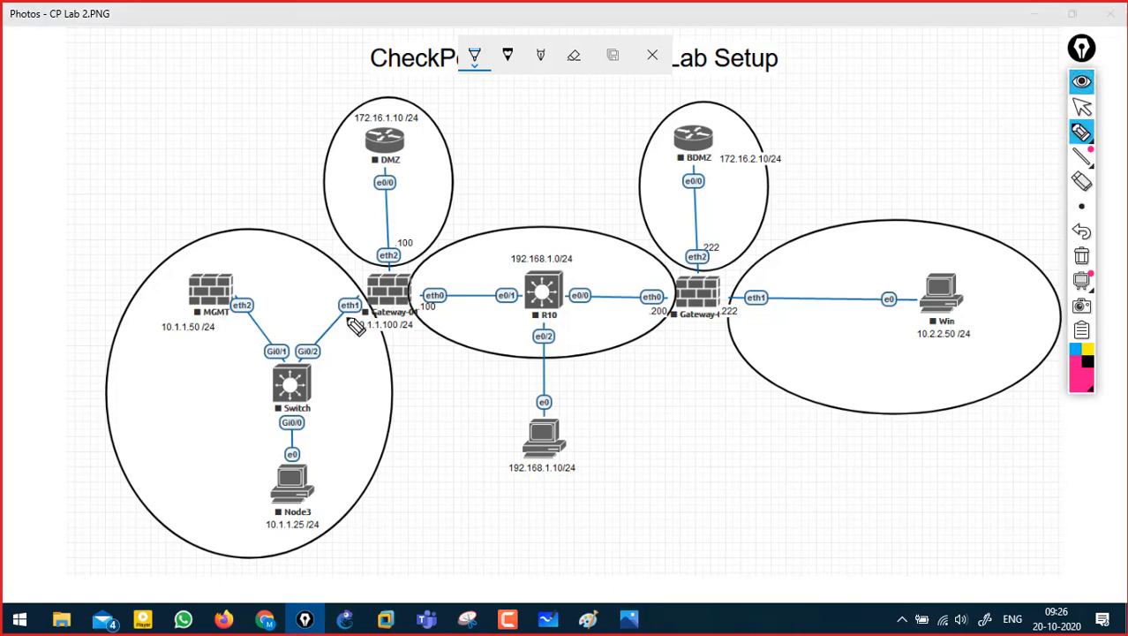
mouse_move(259, 292)
left_mouse_down()
mouse_move(266, 307)
mouse_move(292, 305)
mouse_move(343, 276)
left_mouse_up()
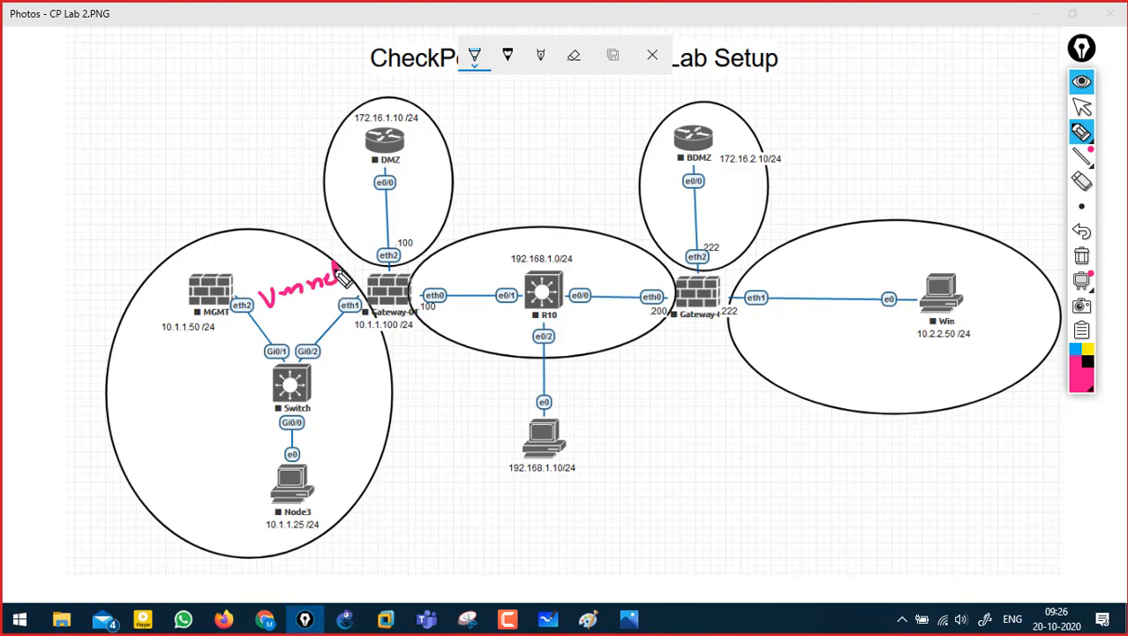
left_click(1081, 47)
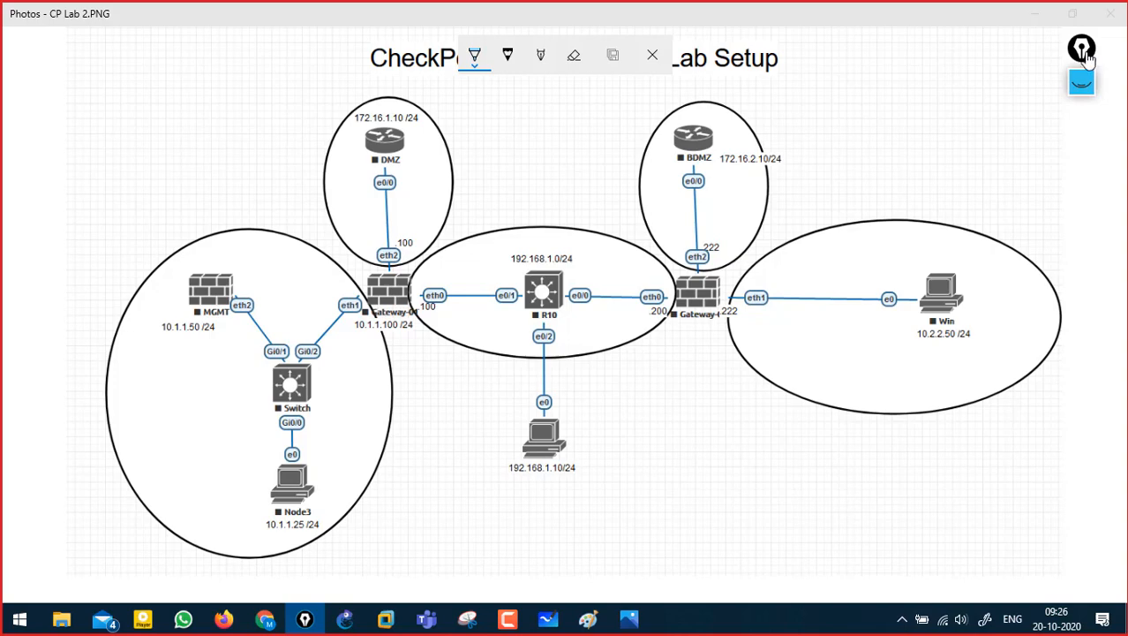
left_click(1035, 13)
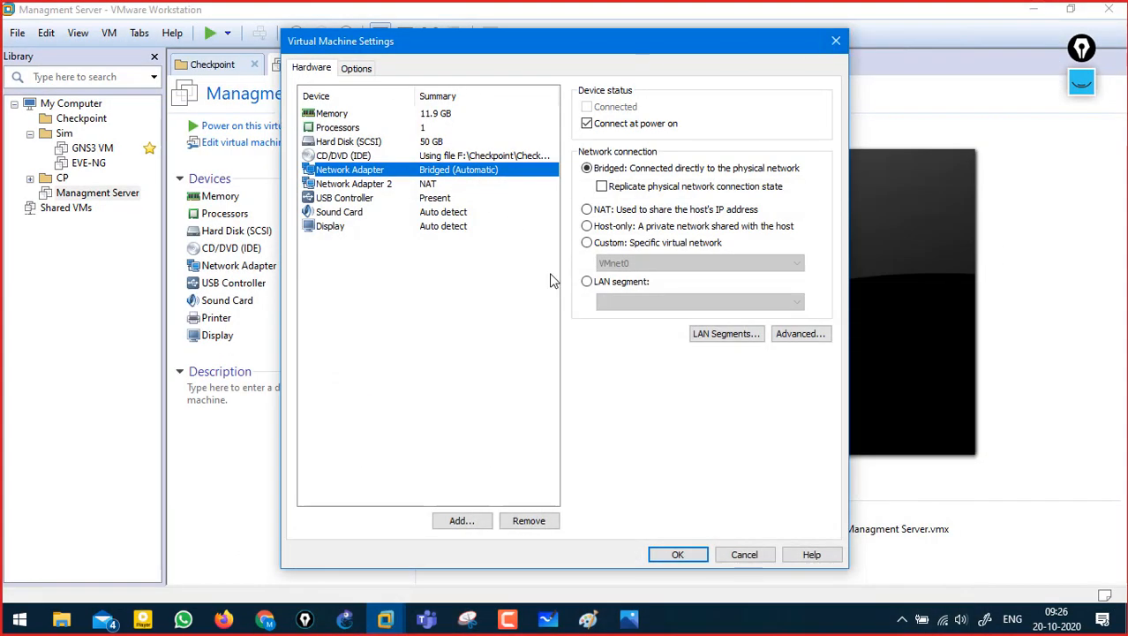
- Connect the first adapter to custom VMnet0, save, and relaunch the Virtual Network Editor as administrator
left_click(587, 243)
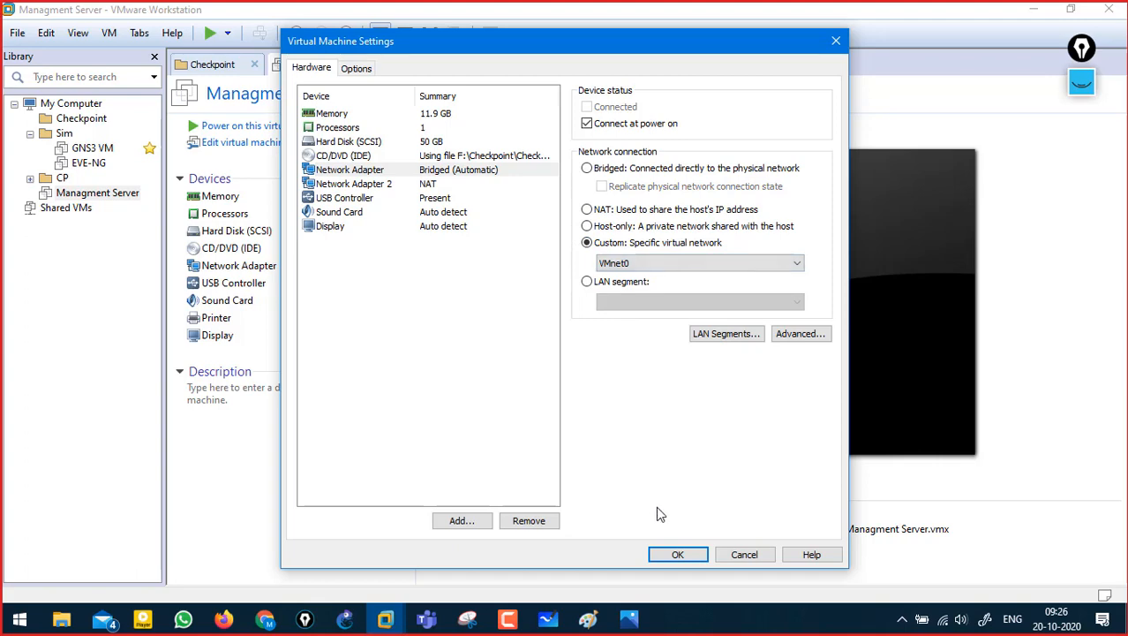
left_click(676, 553)
left_click(47, 34)
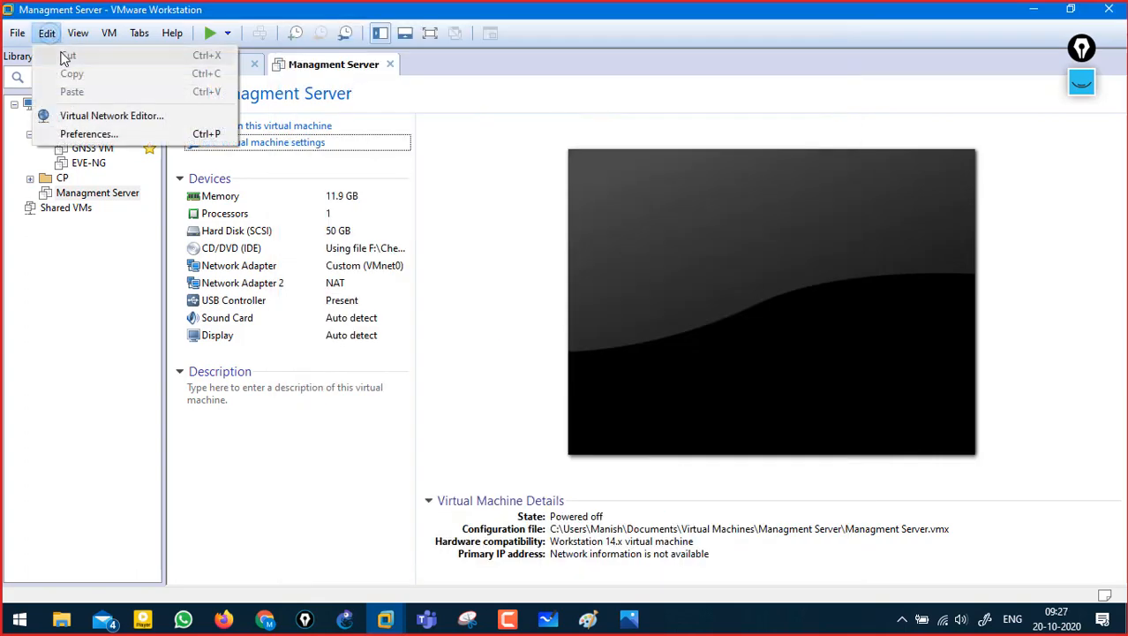
left_click(112, 118)
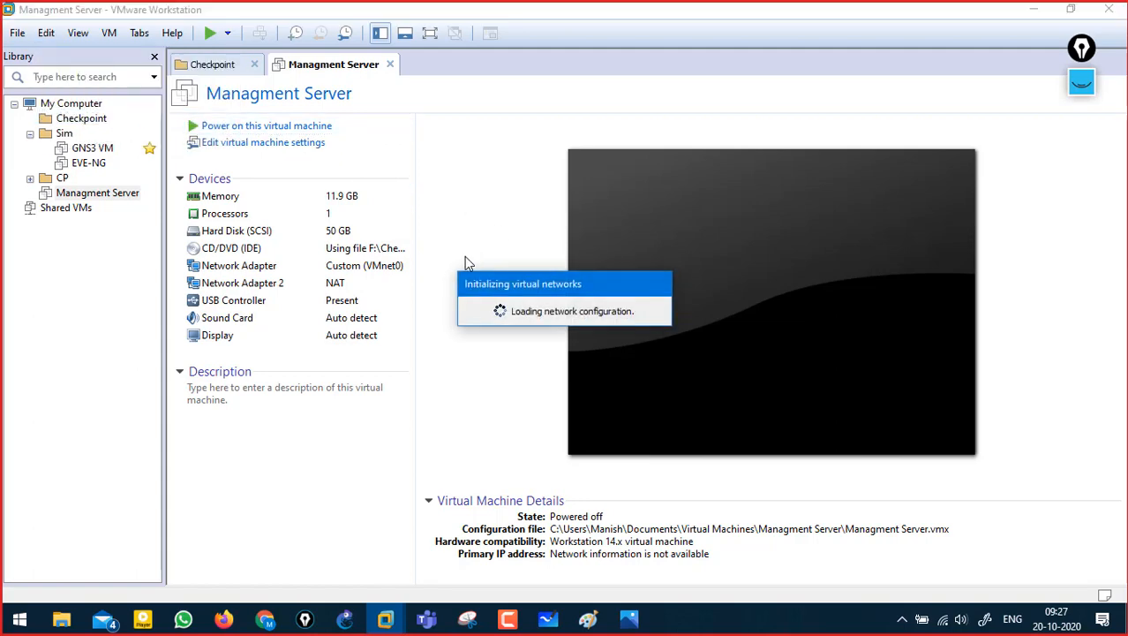
left_click(487, 208)
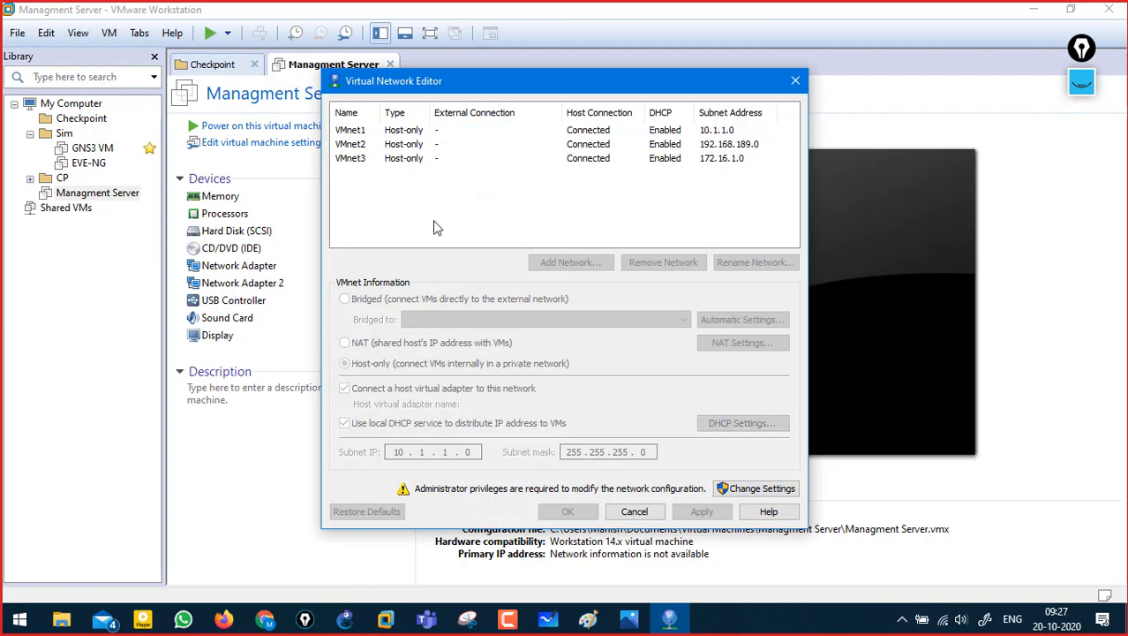
left_click(716, 469)
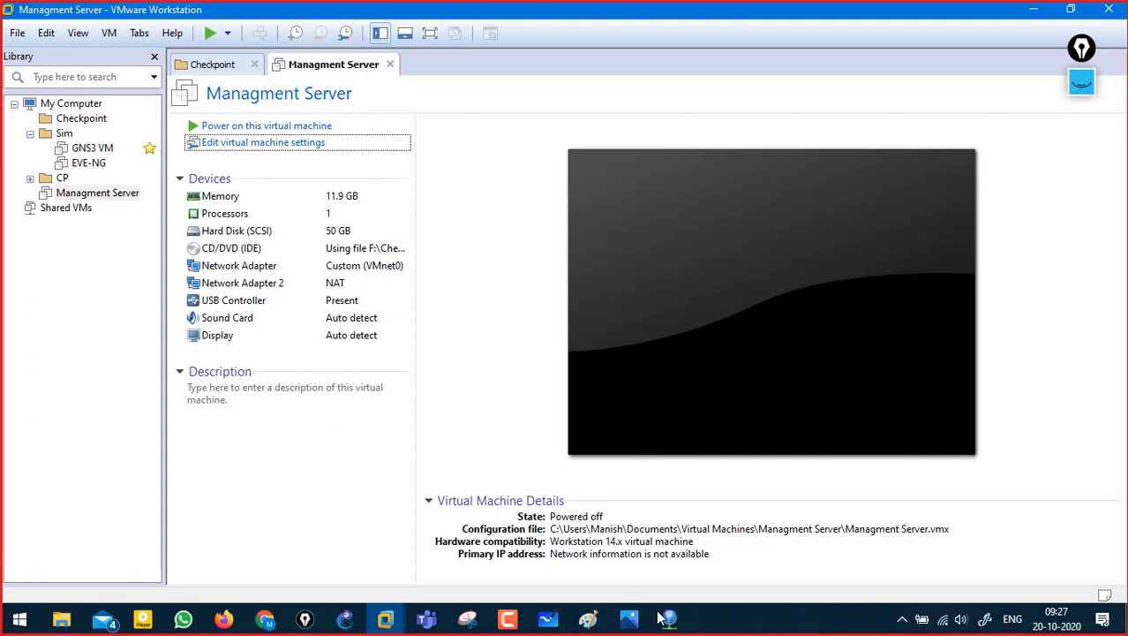
- Add VMnet4 as a new virtual network, then switch to the lab diagram
left_click(467, 232)
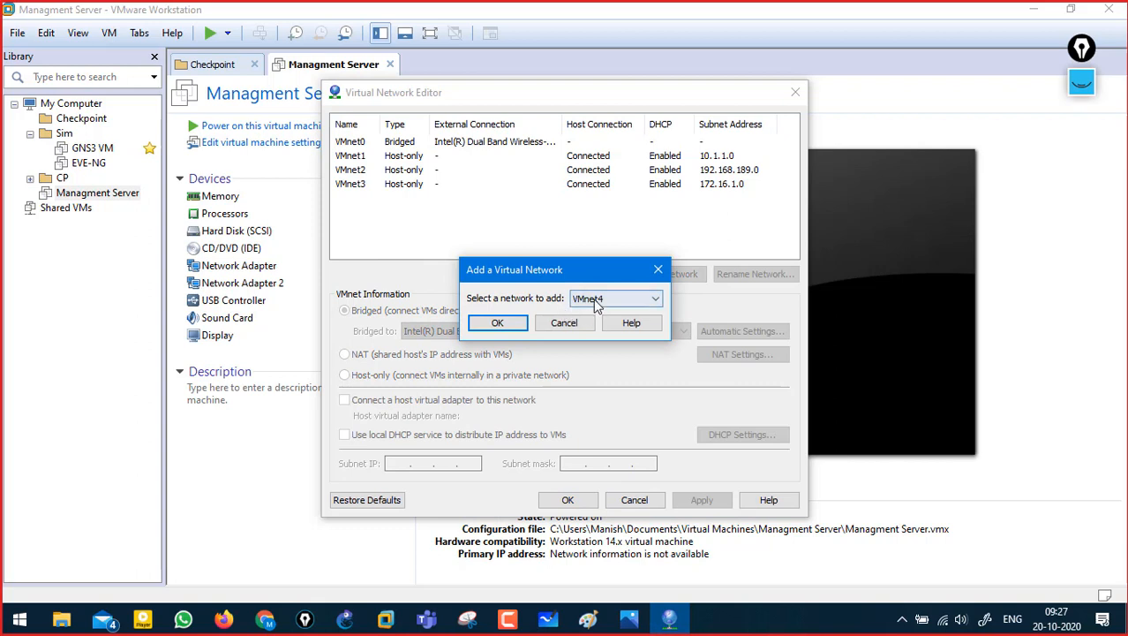
left_click(497, 323)
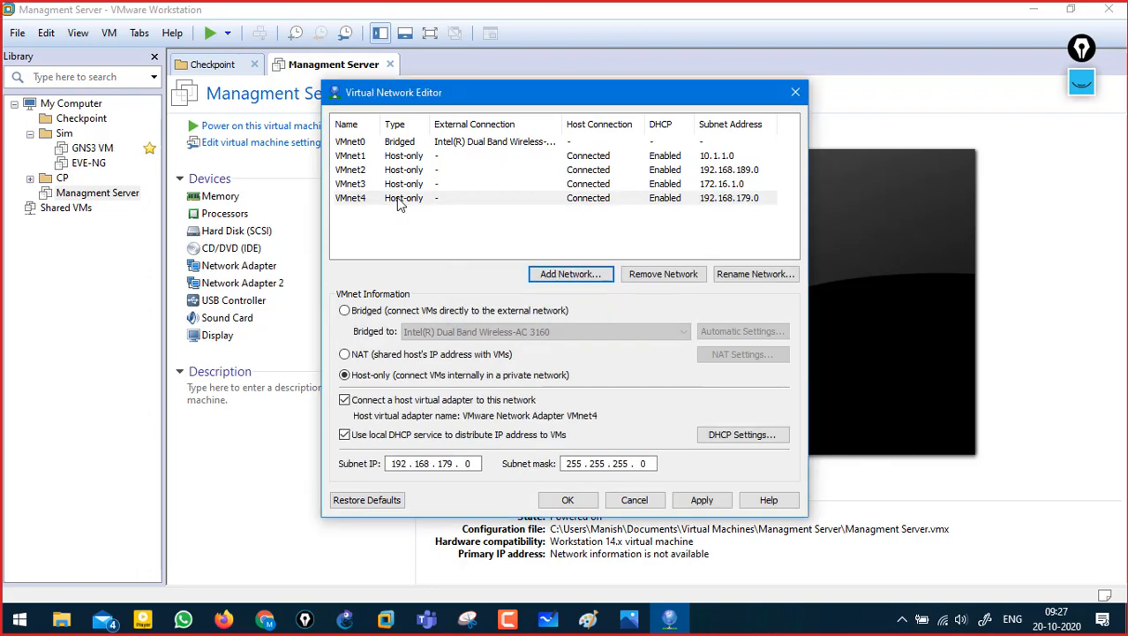
left_click(477, 463)
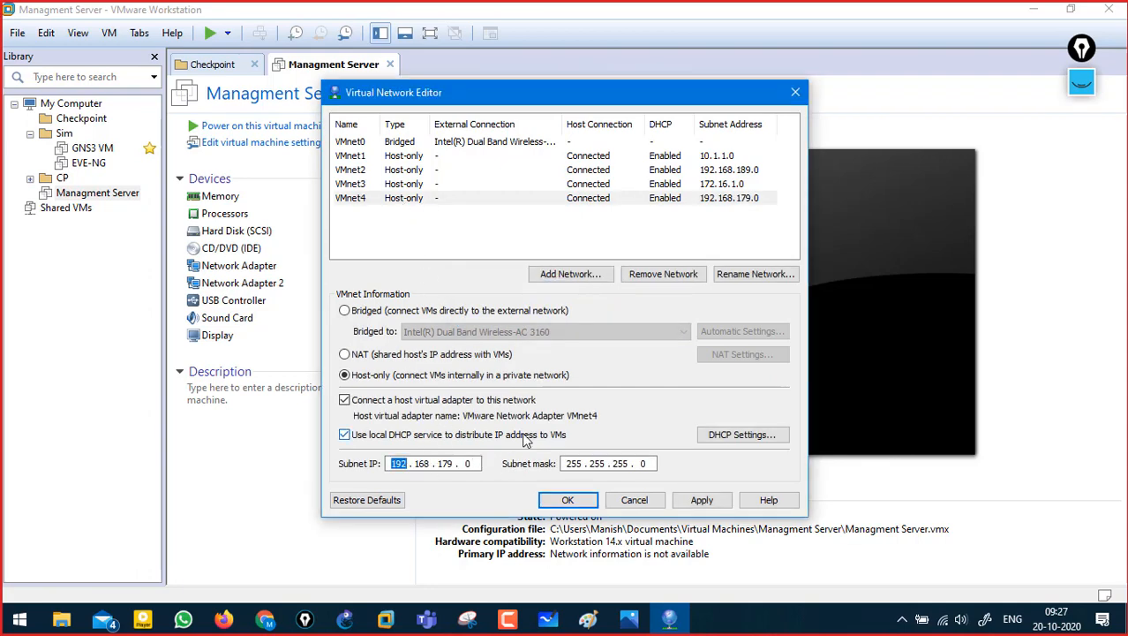
key("alt+Tab")
key("Tab")
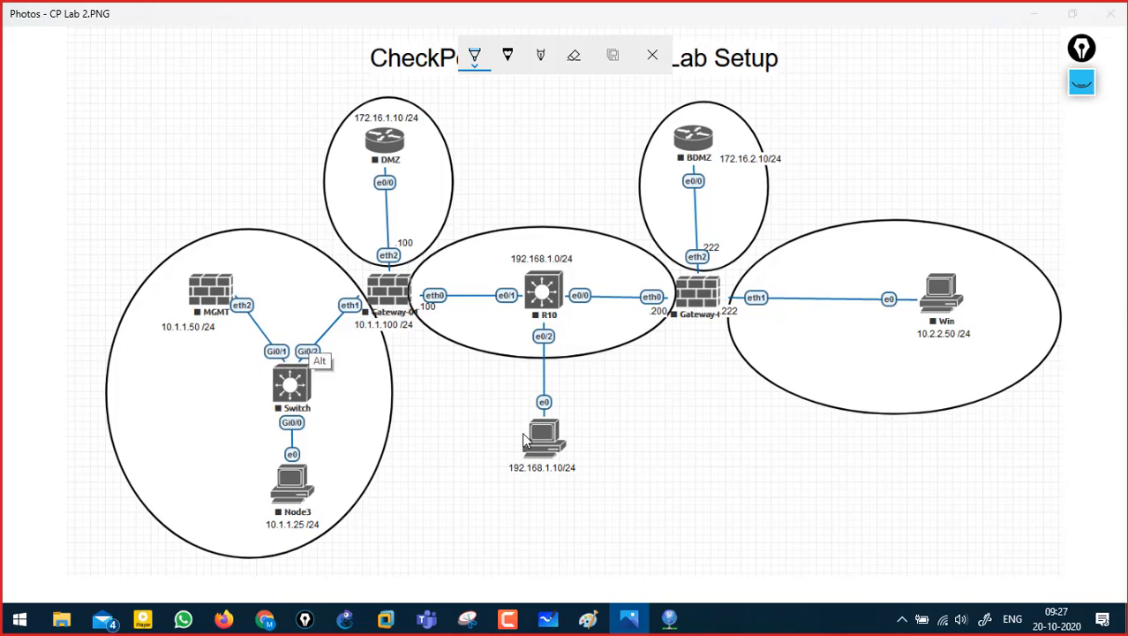
- Try giving VMnet4 the 10.1.1 subnet and dismiss the duplicate-subnet error
key("alt+Tab")
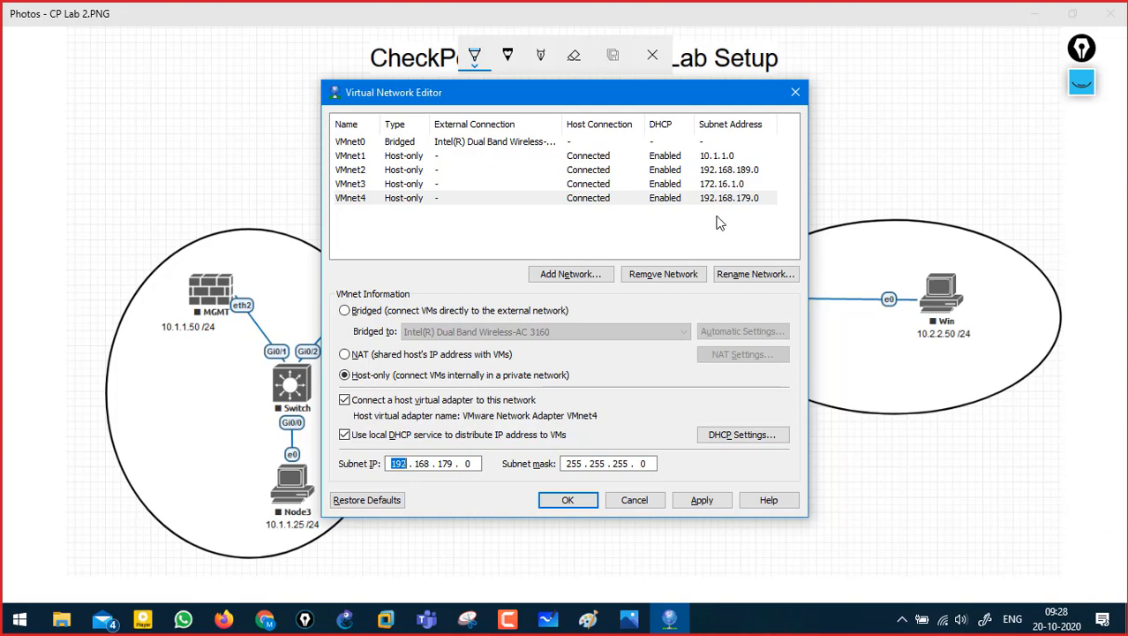
type("10 ")
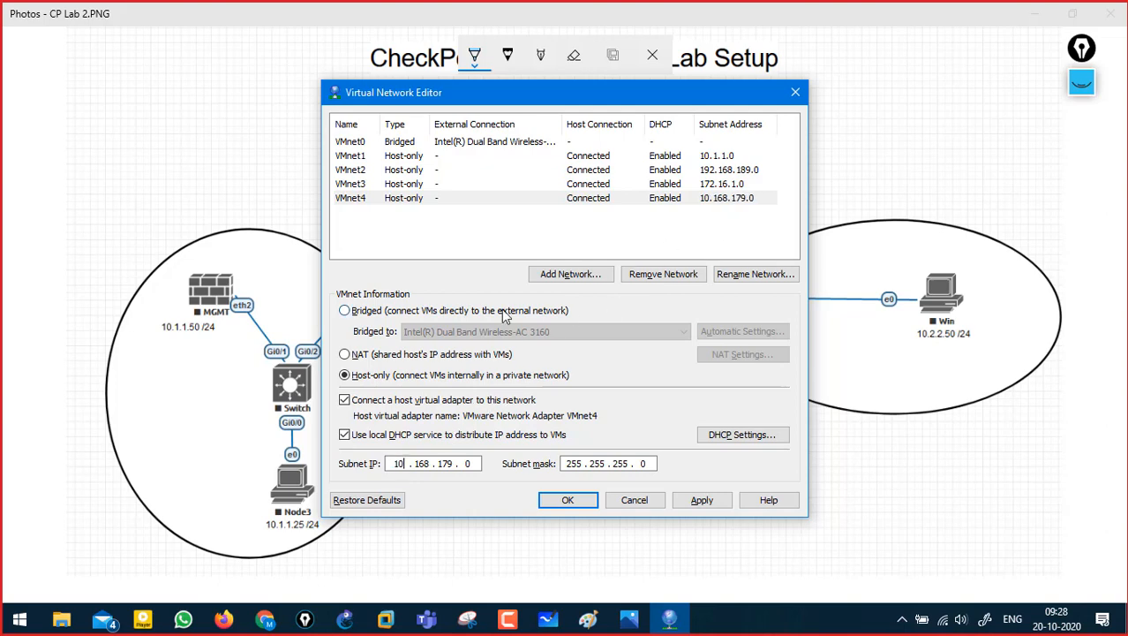
type(". 1 . 1")
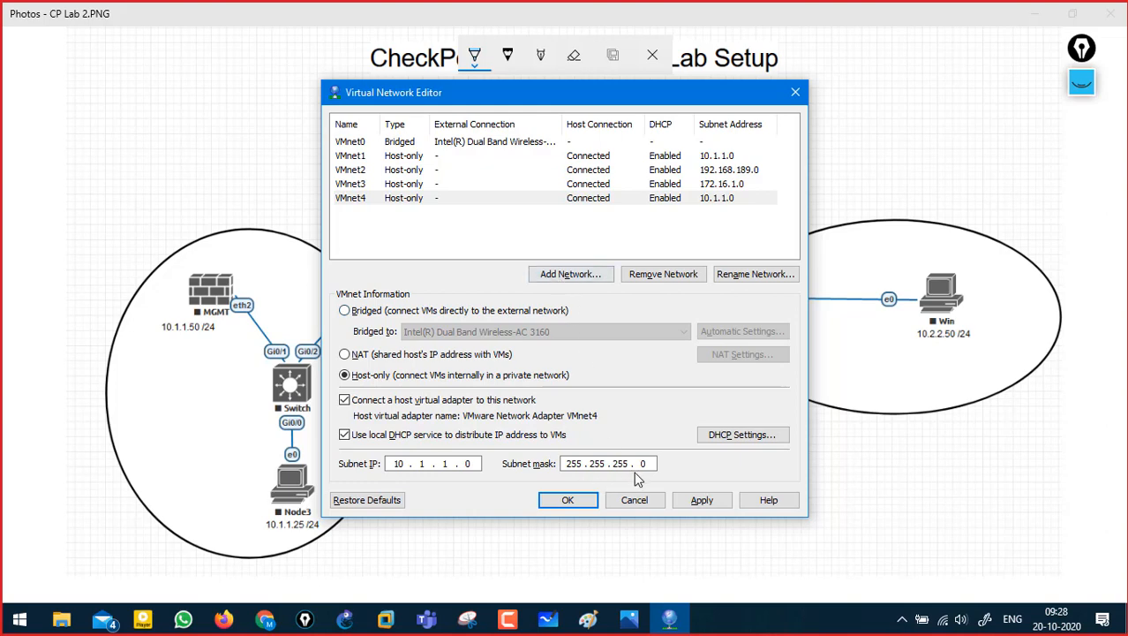
left_click(680, 501)
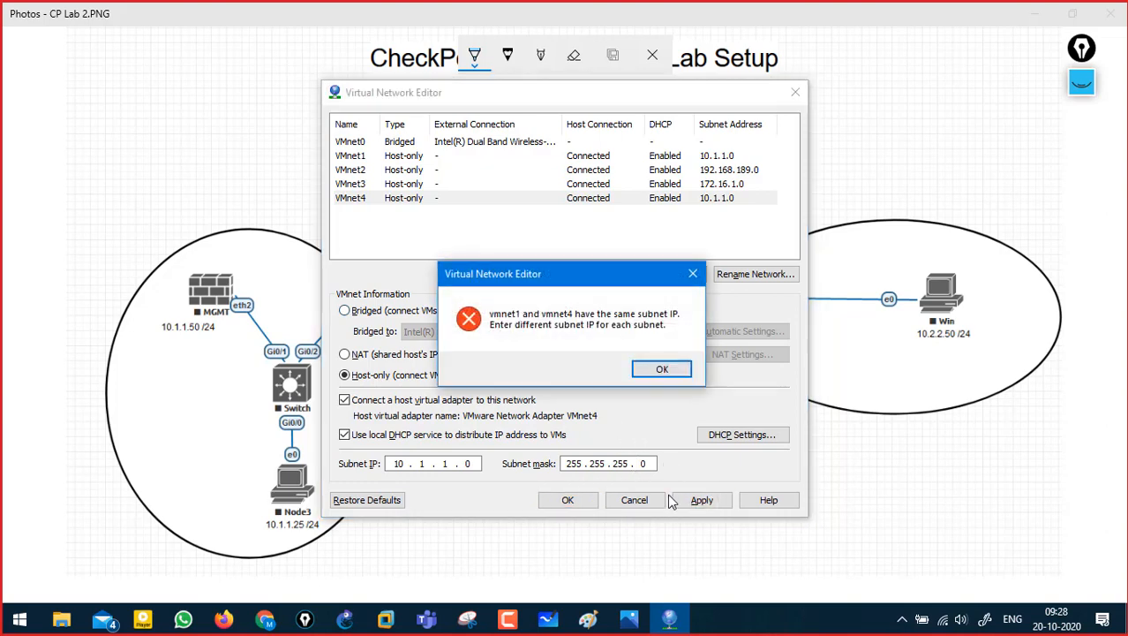
left_click(660, 369)
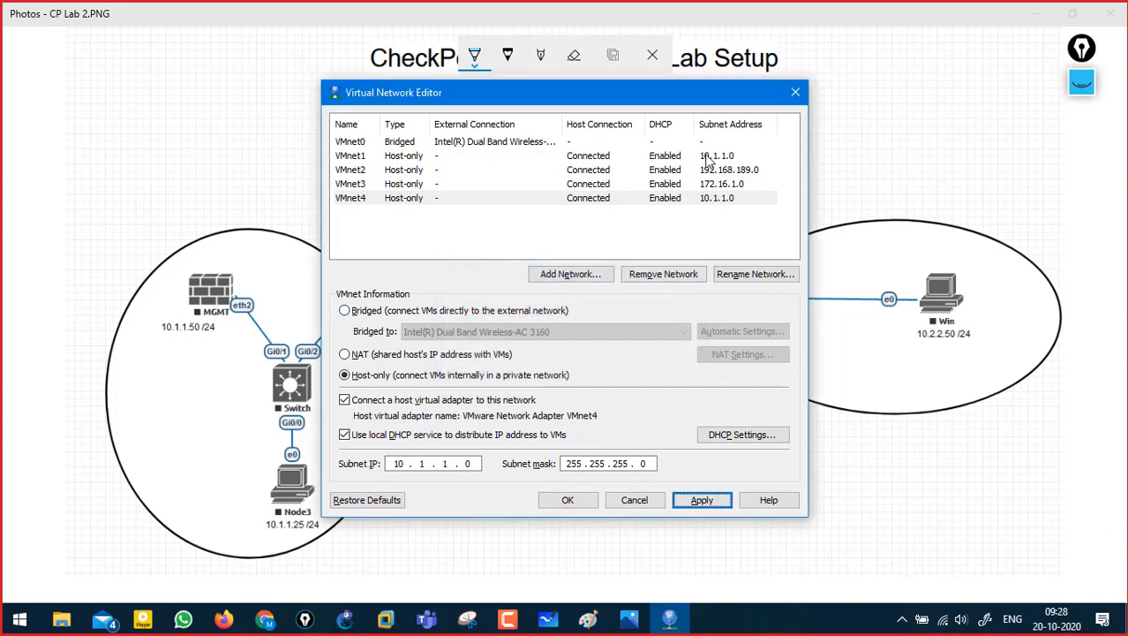
- Remove the VMnet4 network and close the Virtual Network Editor
left_click(731, 157)
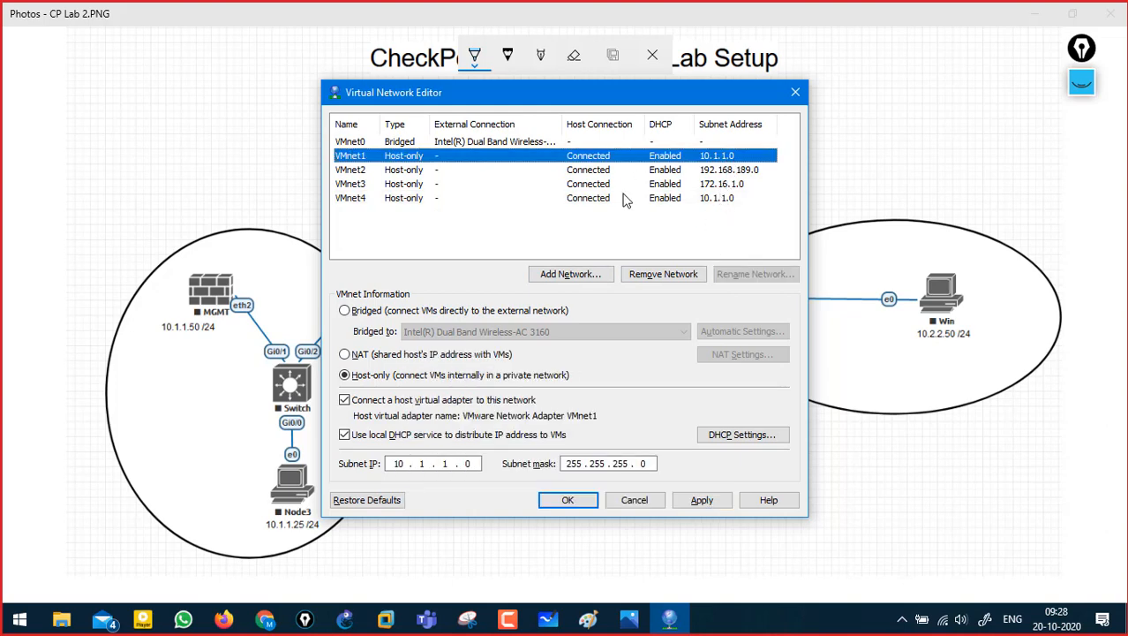
left_click(697, 199)
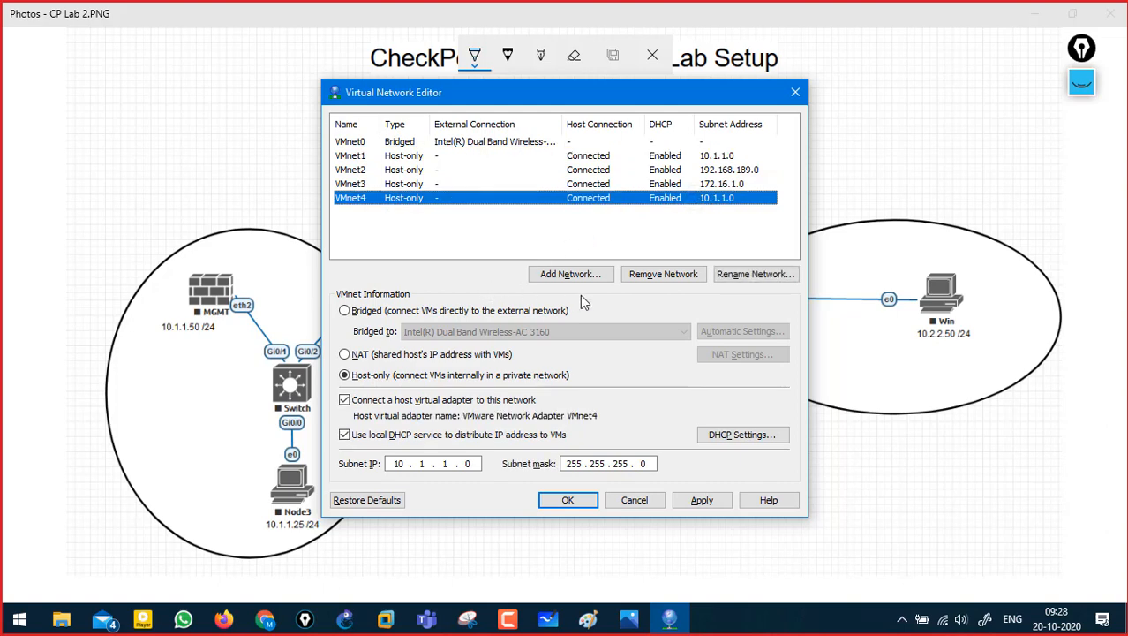
left_click(663, 274)
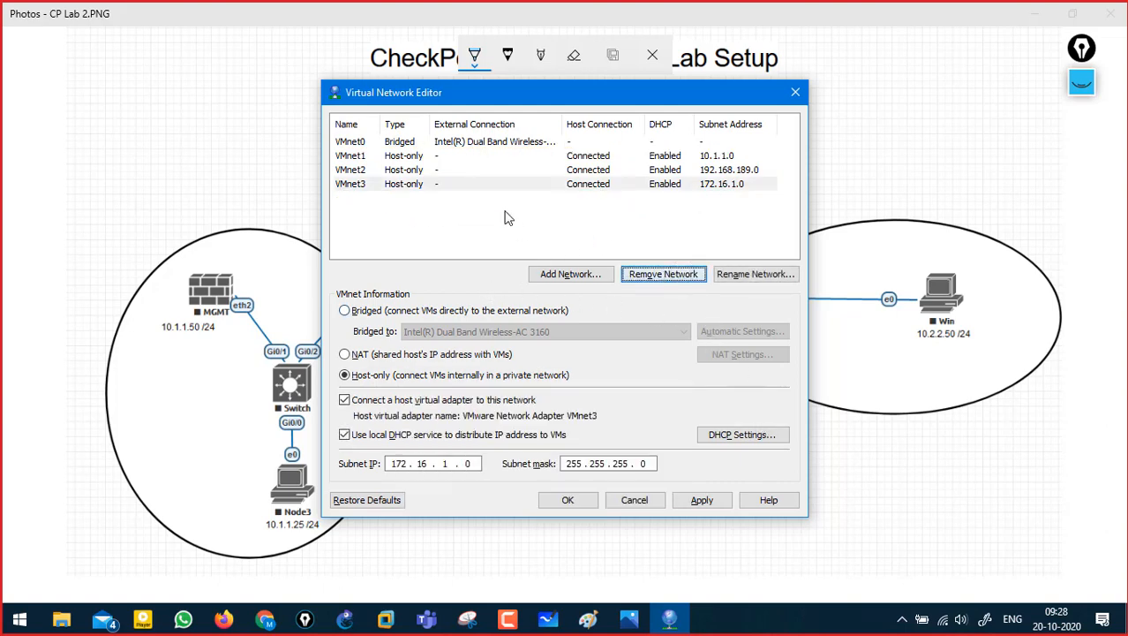
left_click(352, 157)
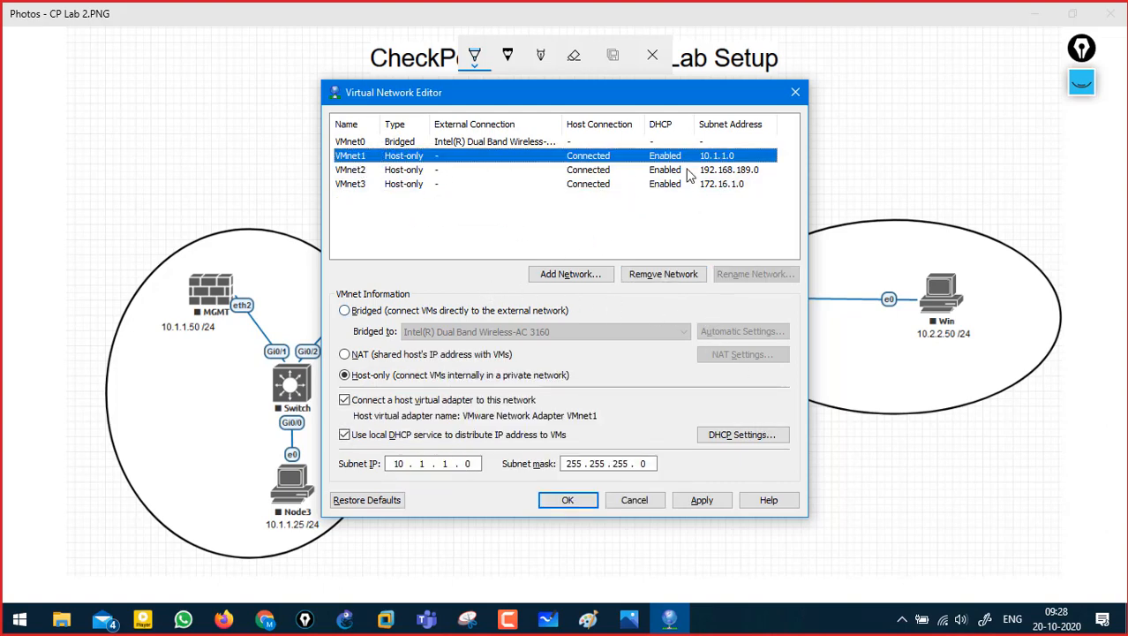
left_click(635, 500)
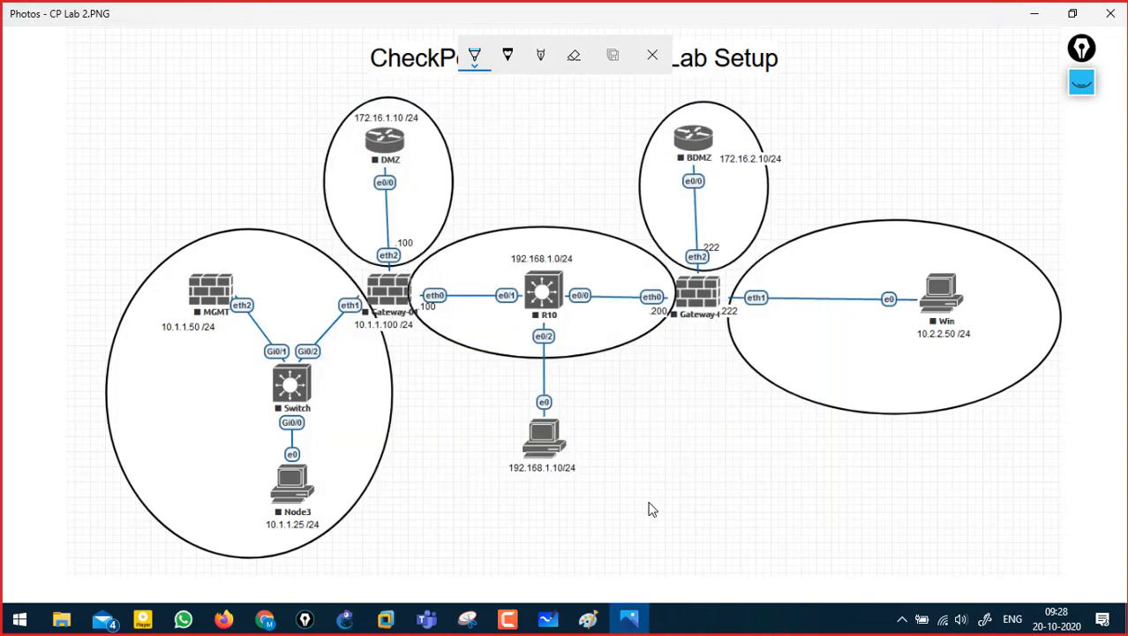
- In the Managment Server's settings, connect the first network adapter to VMnet1 (Host-only)
key("alt+Tab")
left_click(403, 237)
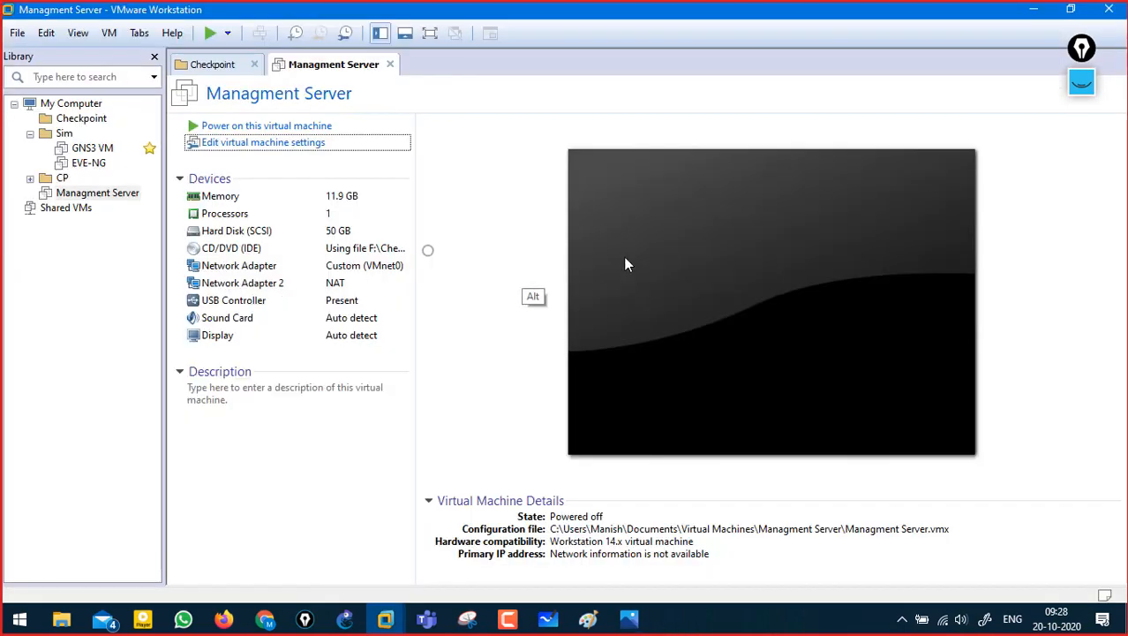
left_click(283, 146)
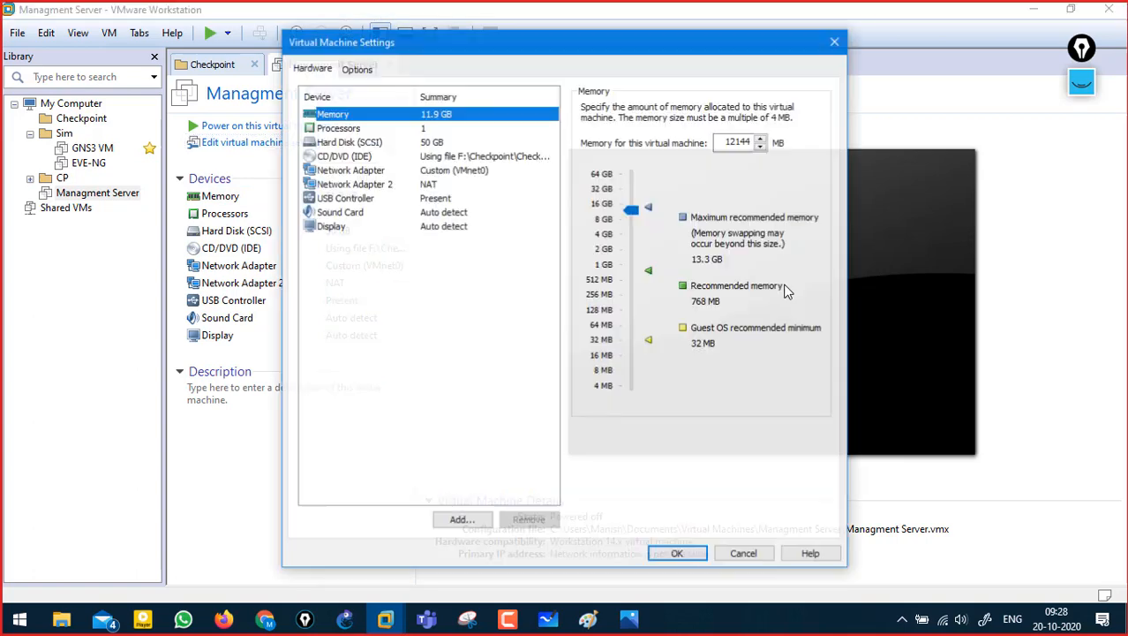
left_click(431, 171)
left_click(671, 263)
left_click(654, 290)
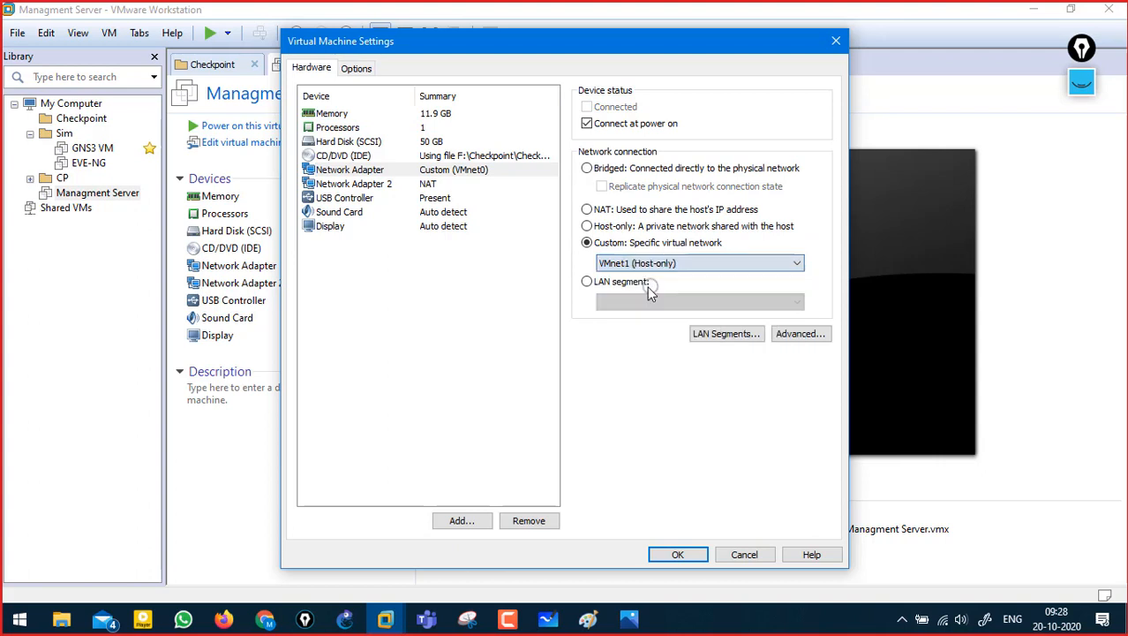
- Remove the second NAT network adapter and save the VM settings
left_click(422, 187)
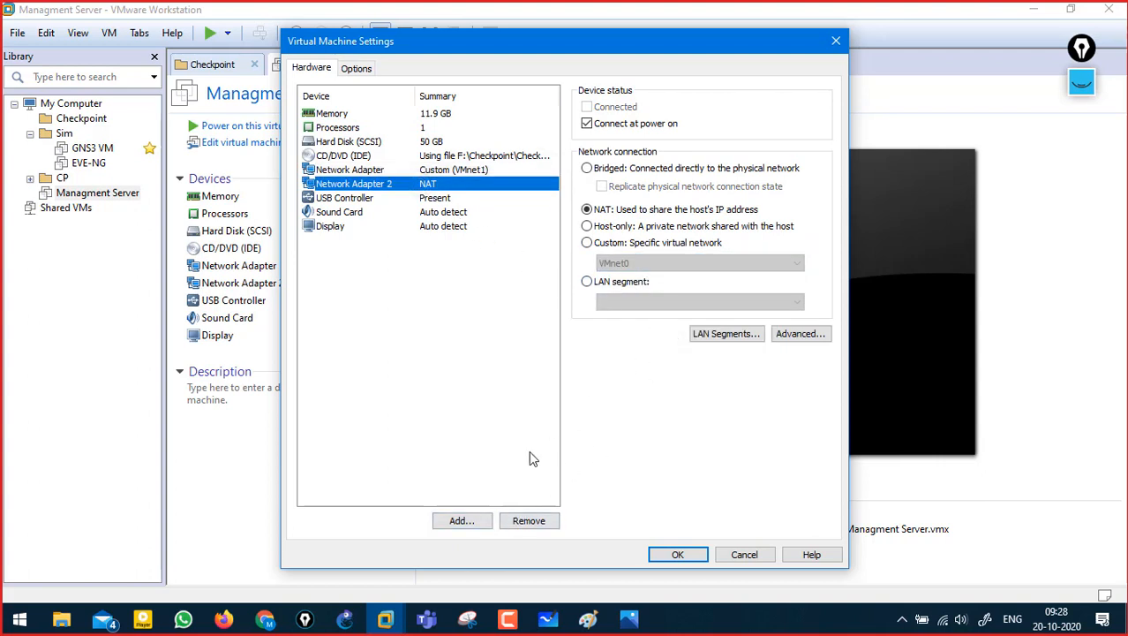
left_click(521, 520)
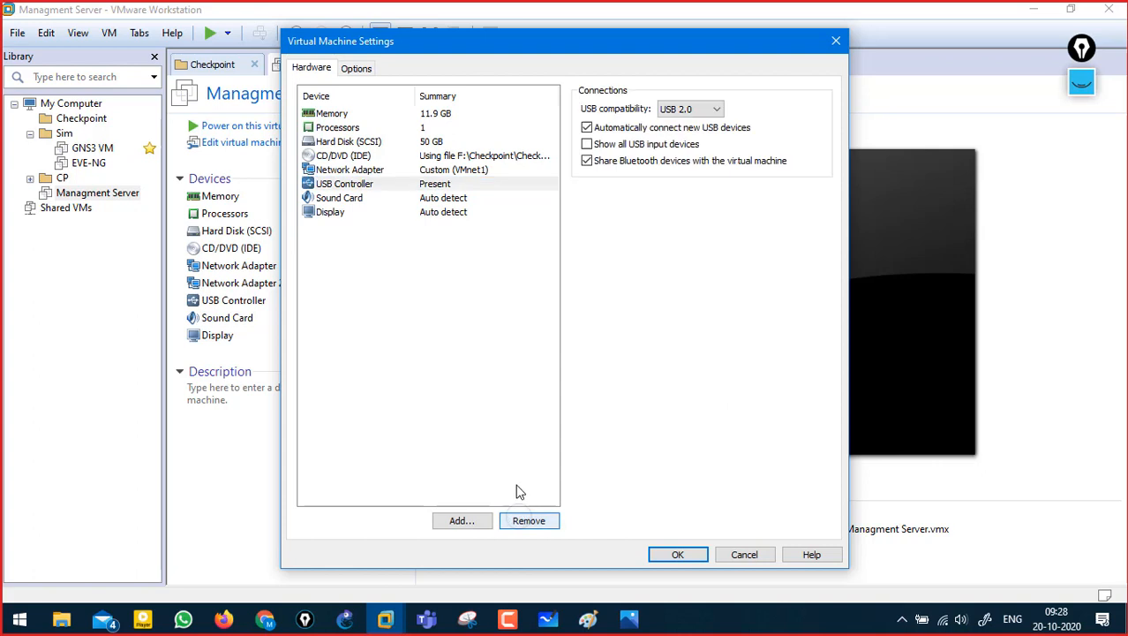
left_click(454, 174)
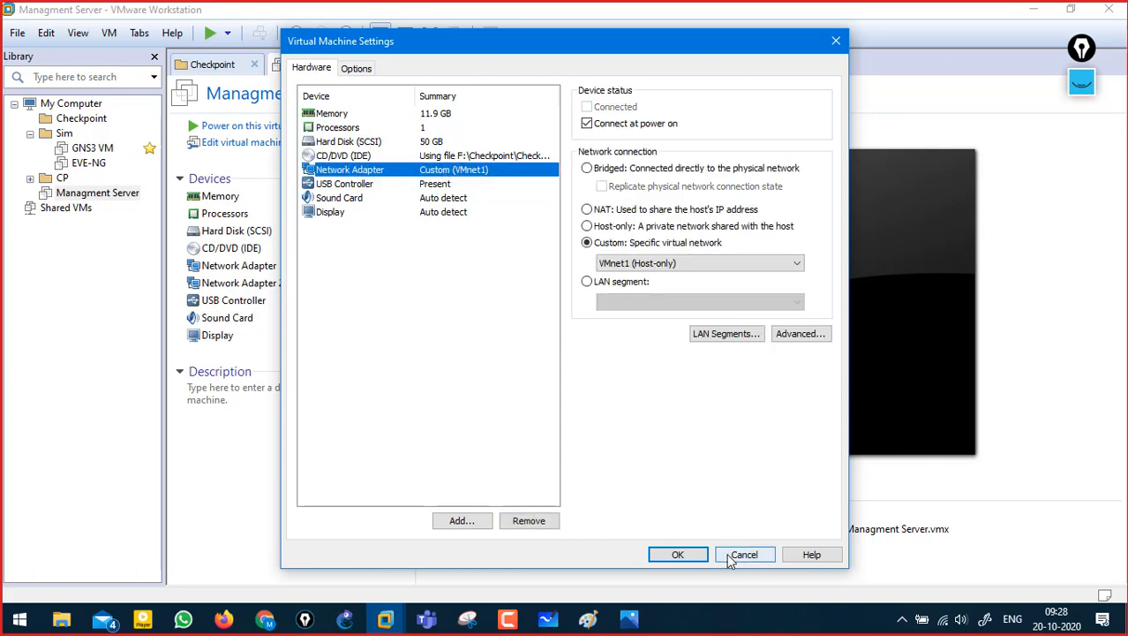
left_click(692, 554)
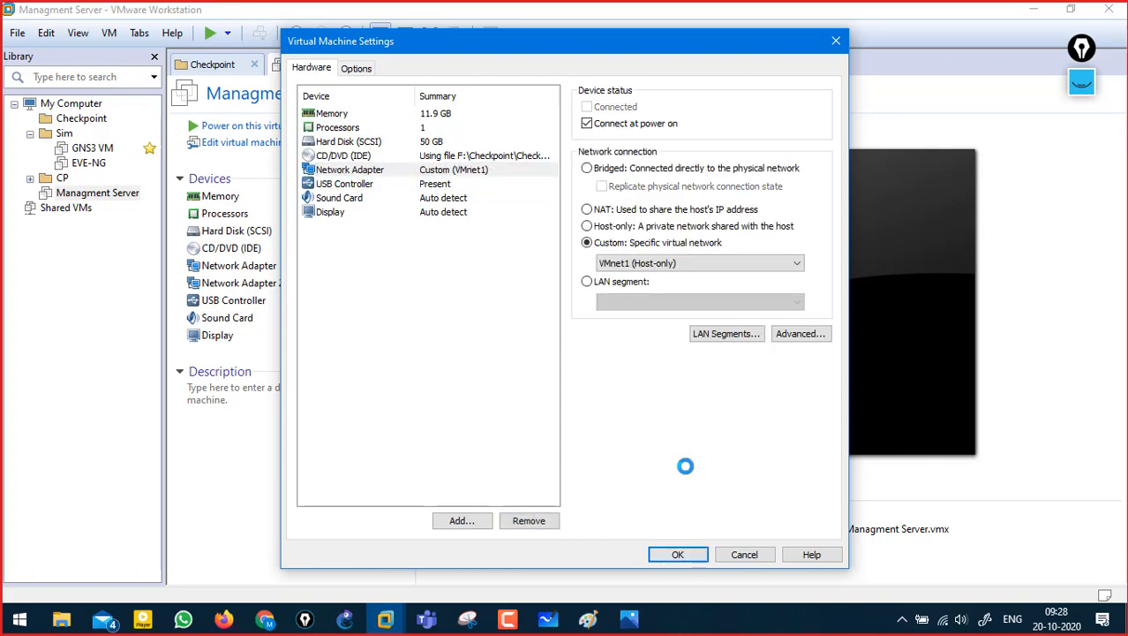
key("alt+Tab")
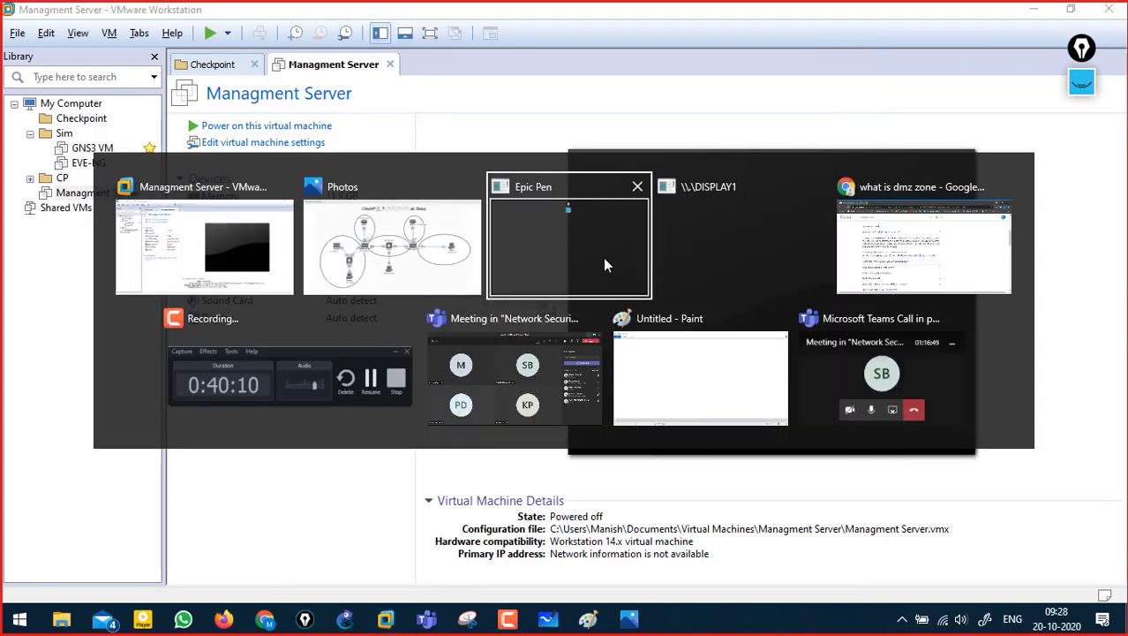
left_click(440, 251)
left_click(1079, 89)
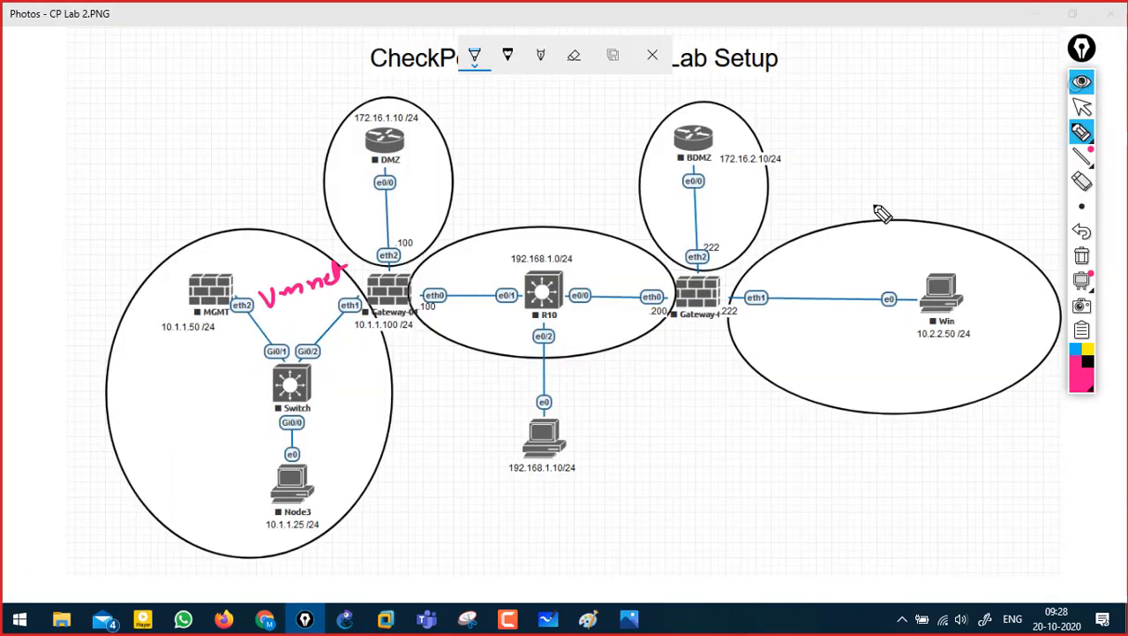
left_click_drag(350, 265, 355, 280)
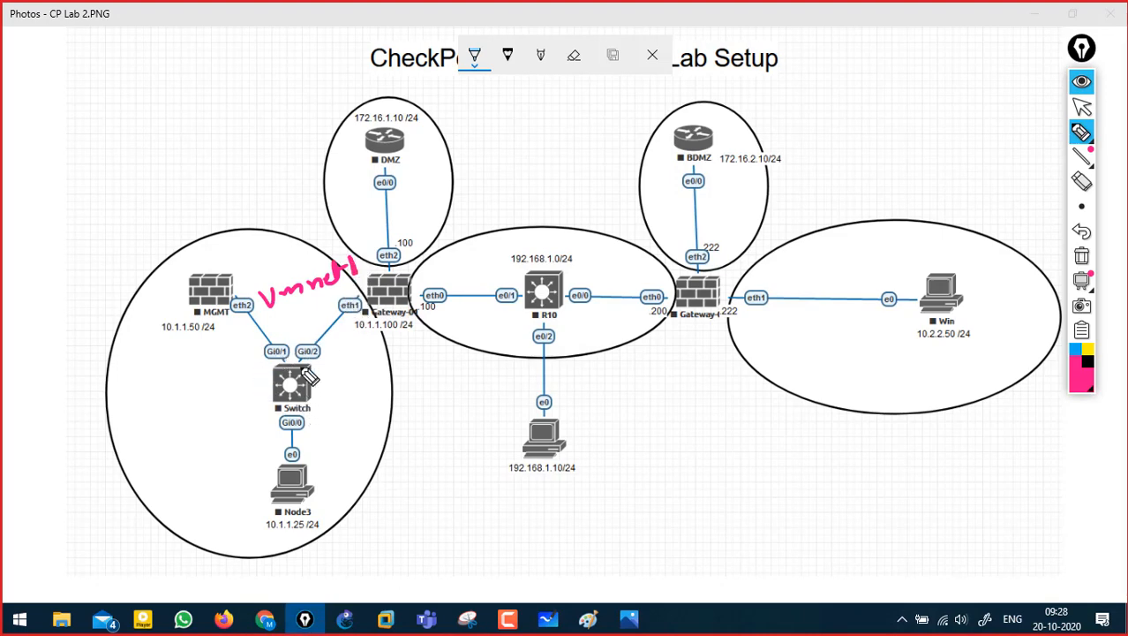
mouse_move(221, 329)
left_mouse_down()
mouse_move(204, 261)
mouse_move(217, 340)
left_mouse_up()
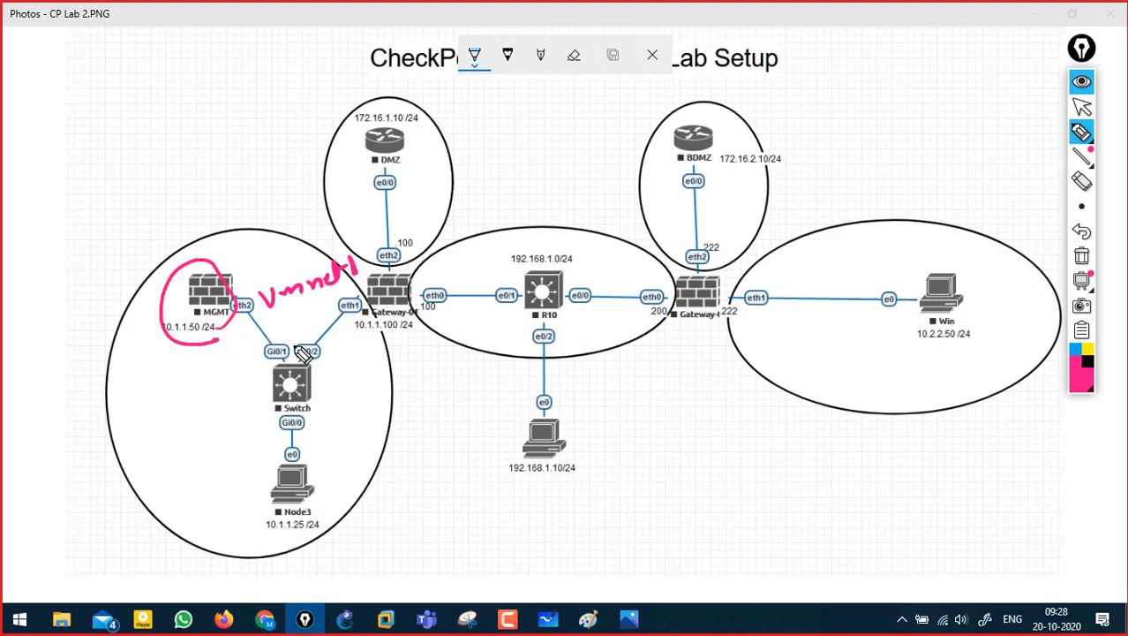
left_click_drag(353, 329, 344, 296)
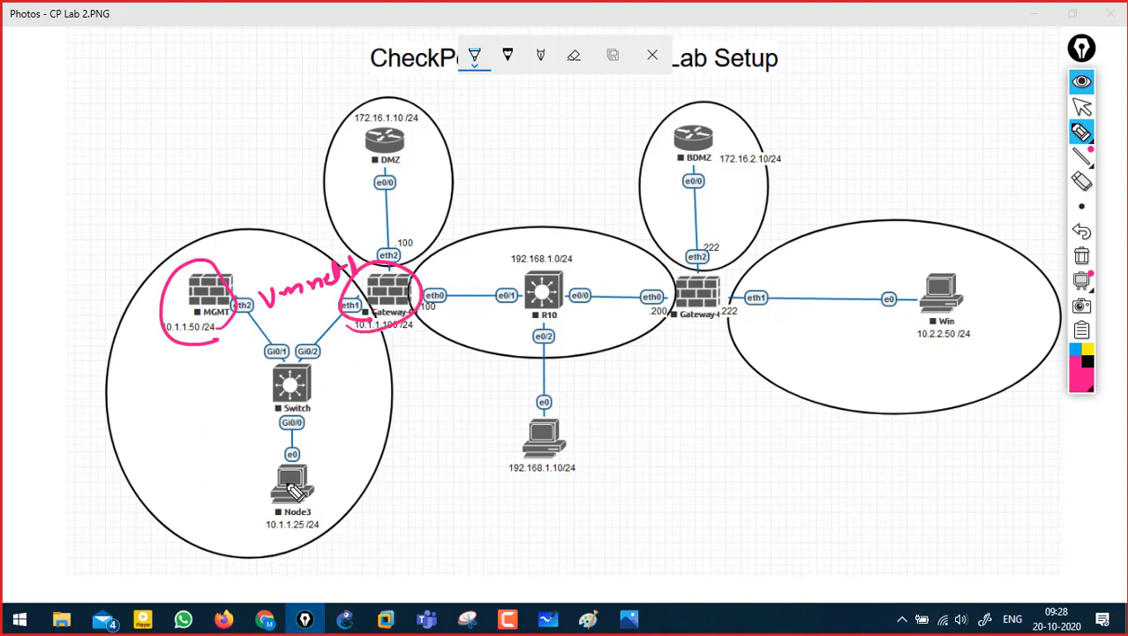
left_click_drag(300, 446, 305, 470)
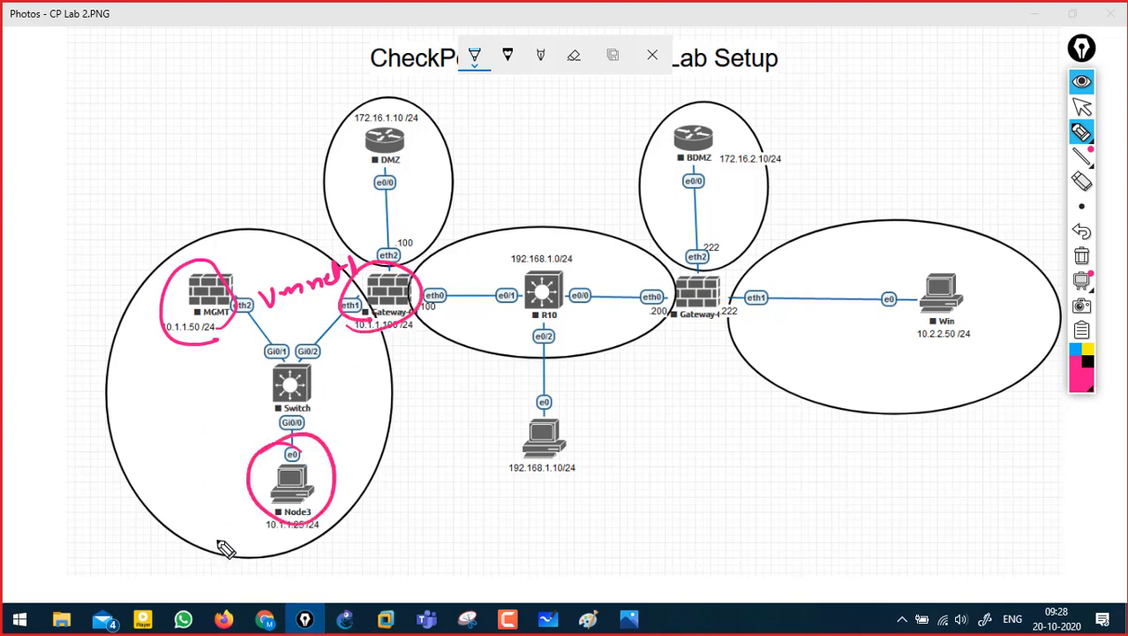
mouse_move(301, 305)
left_mouse_down()
mouse_move(305, 353)
mouse_move(315, 334)
left_mouse_up()
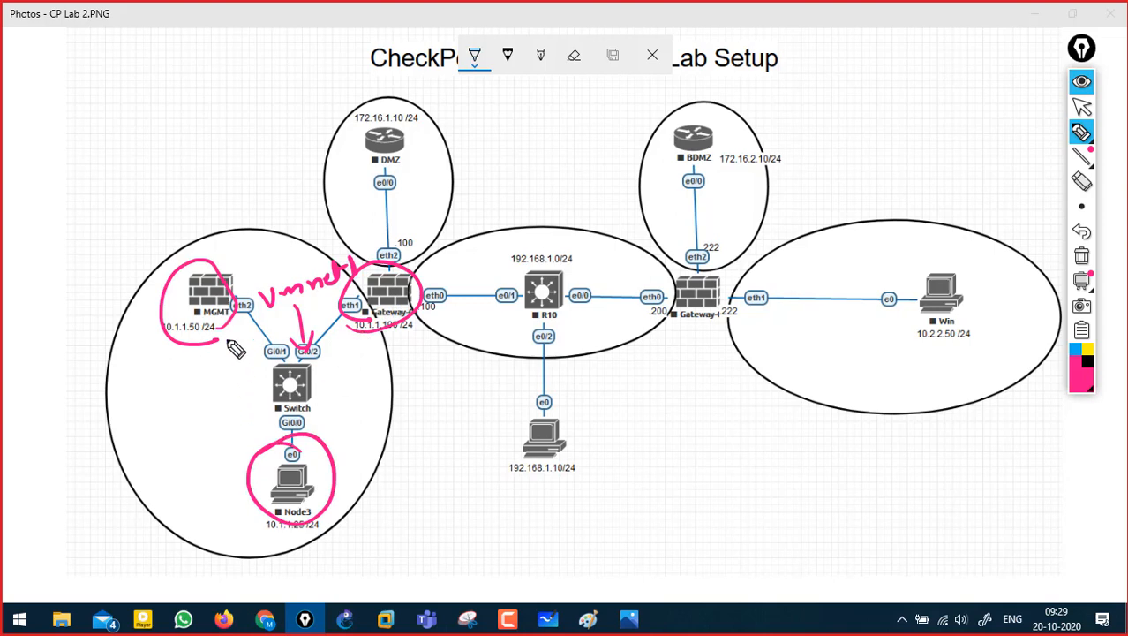
left_click(1077, 258)
left_click(1076, 85)
key("alt+Tab")
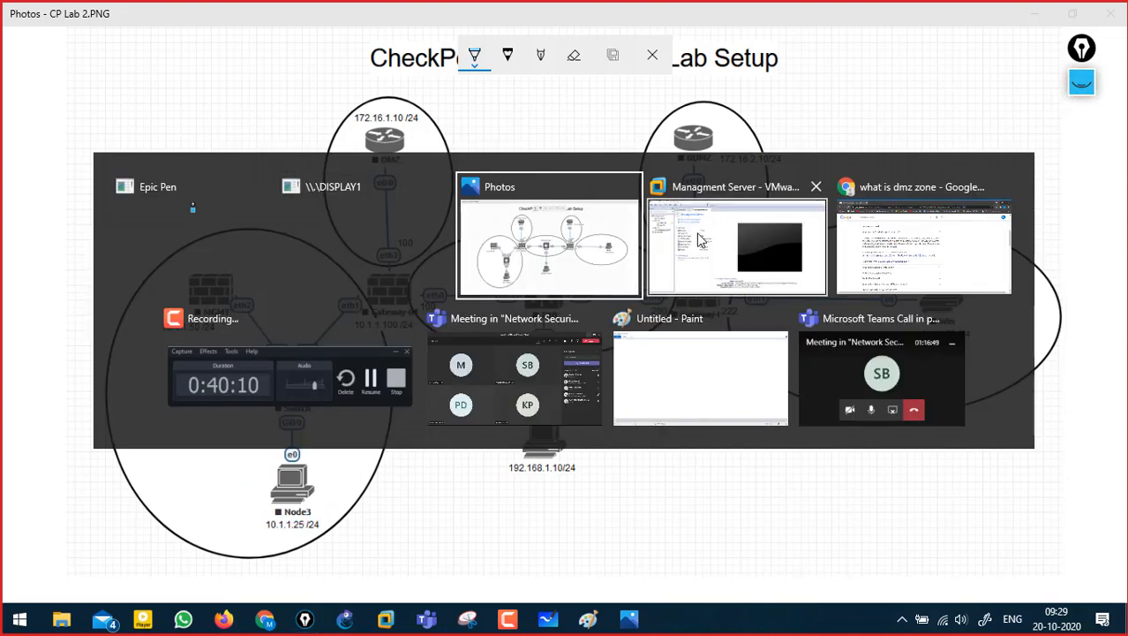
- Power on the Managment Server virtual machine from its tab
left_click(680, 256)
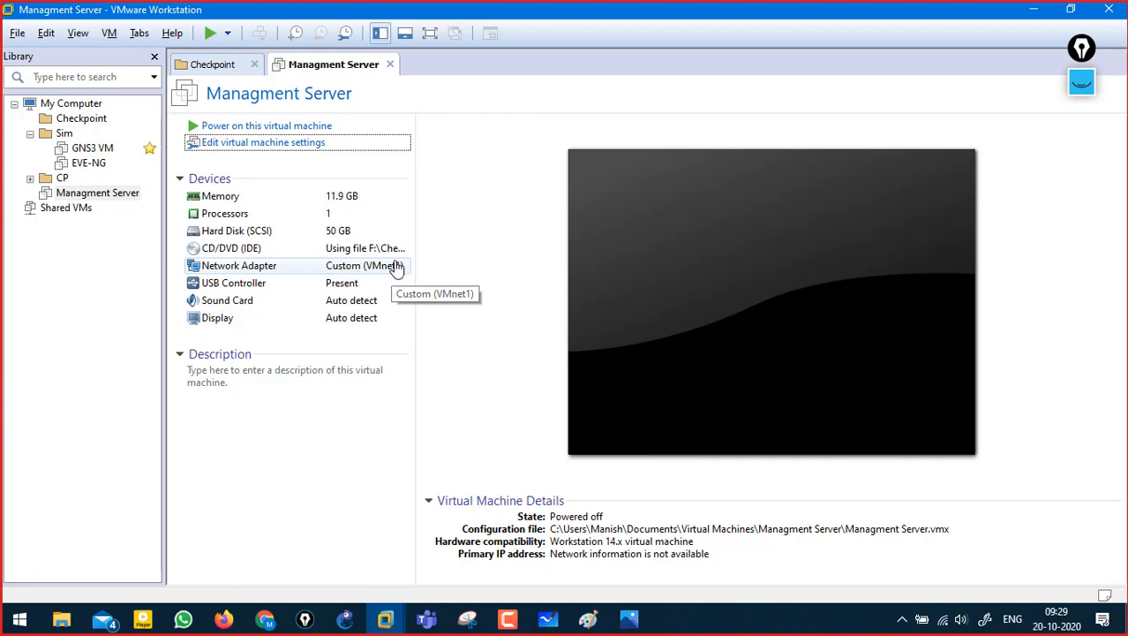
left_click(315, 126)
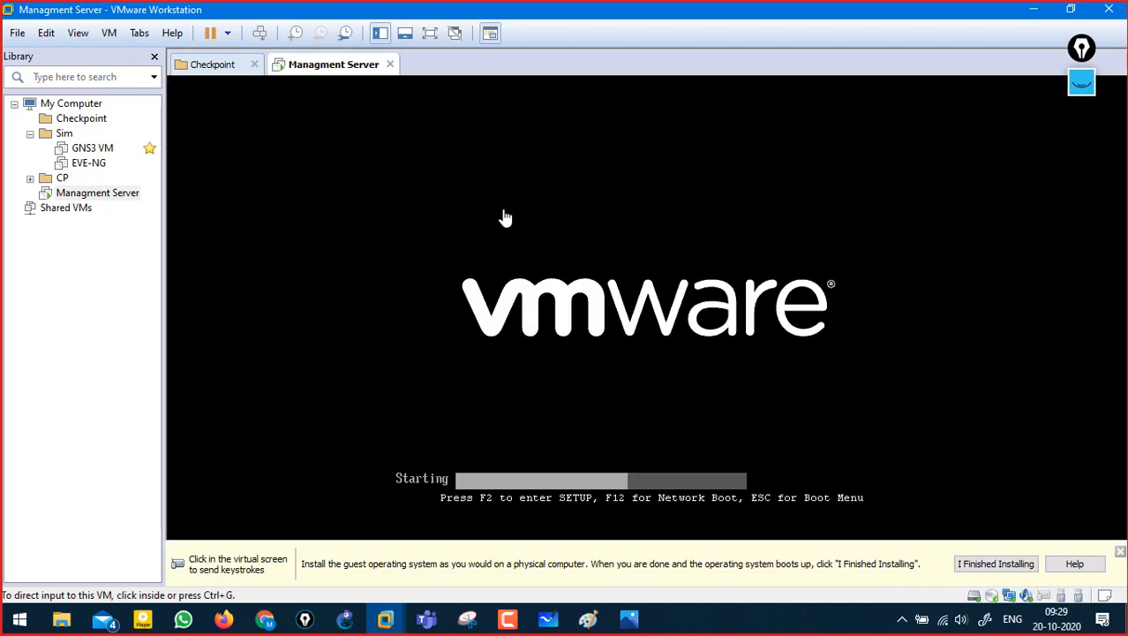
- In the full-screen VM console, choose 'Install Gaia on this system' from the boot menu
left_click(658, 410)
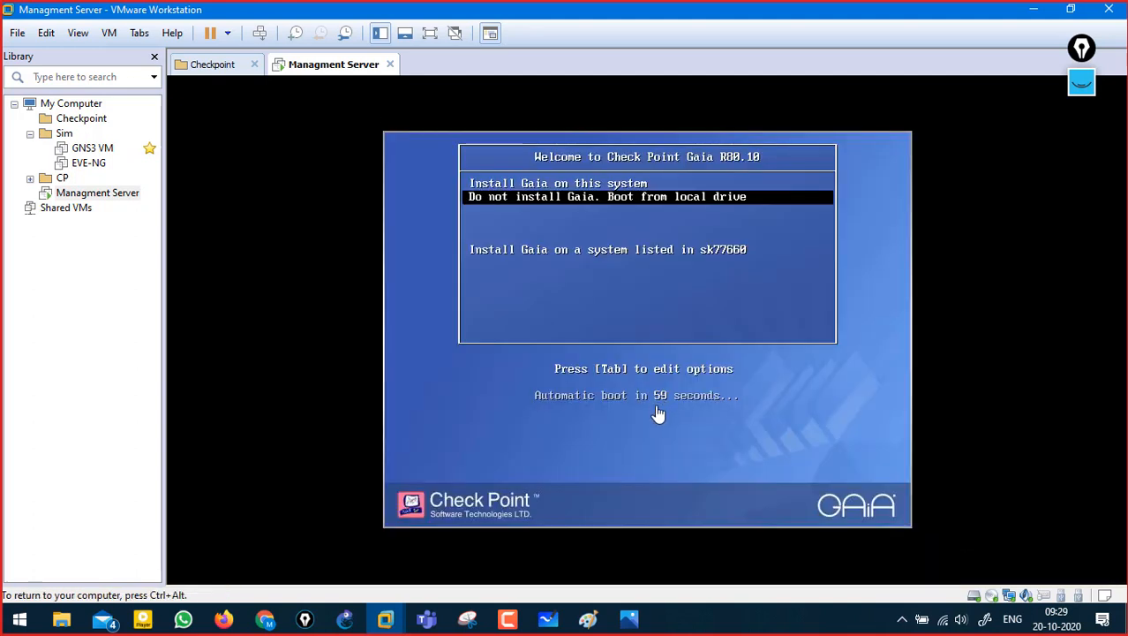
key("ctrl+alt")
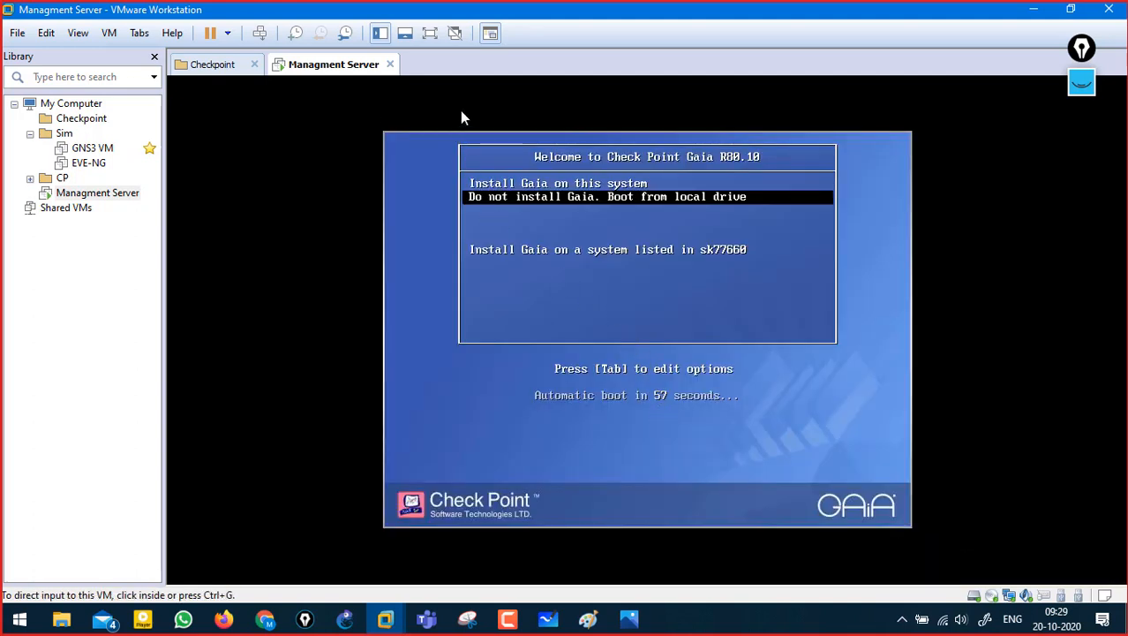
left_click(430, 33)
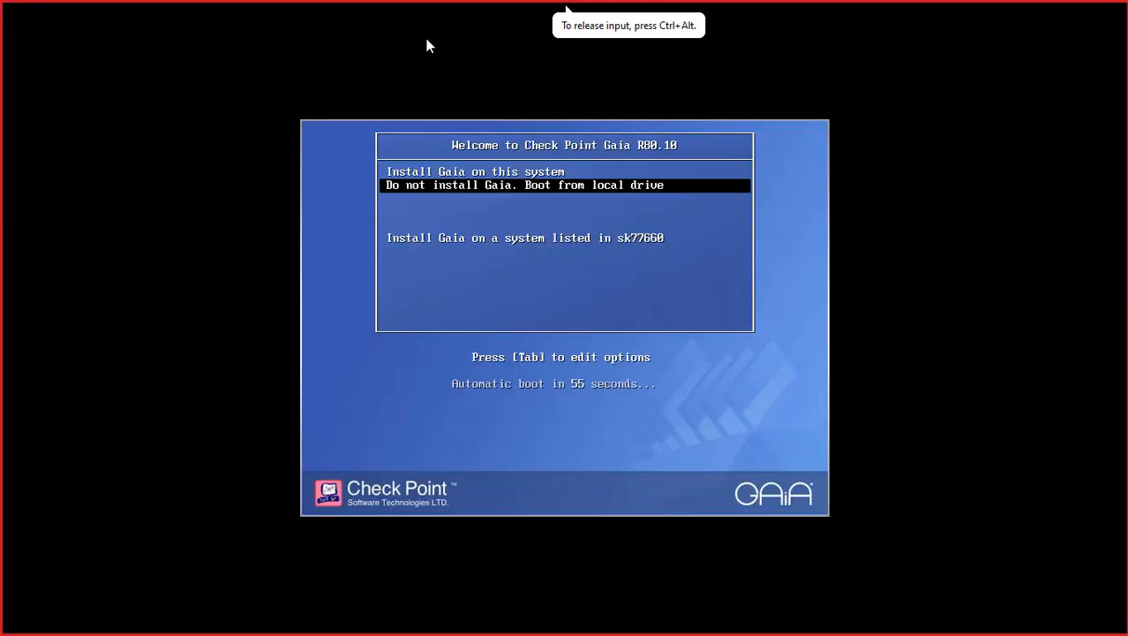
key("ctrl+alt")
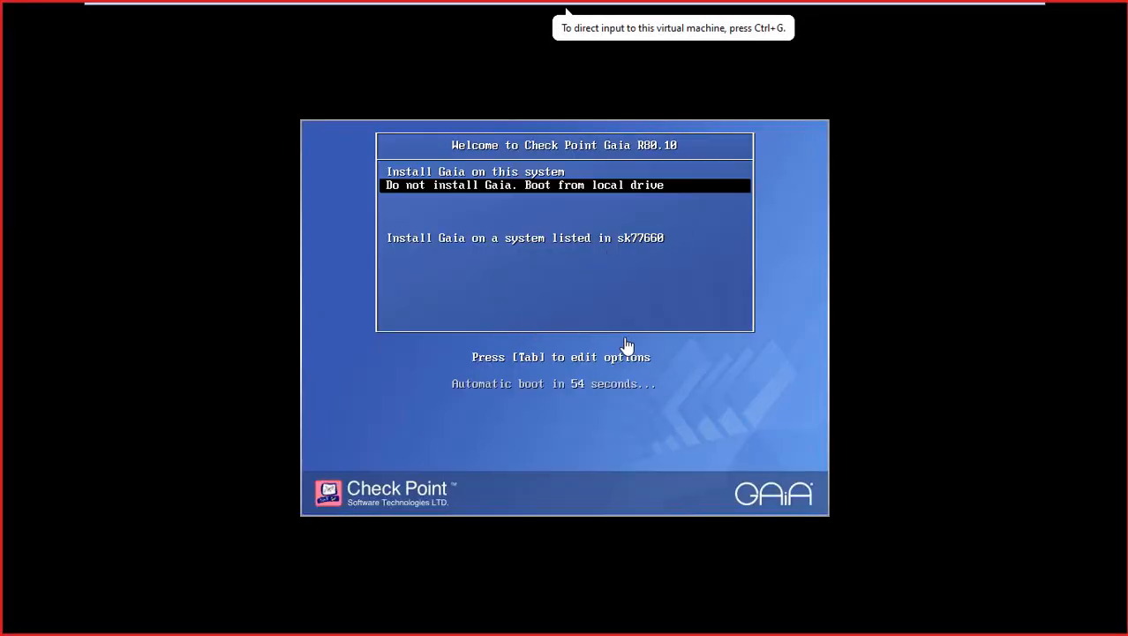
left_click(625, 346)
key("Up")
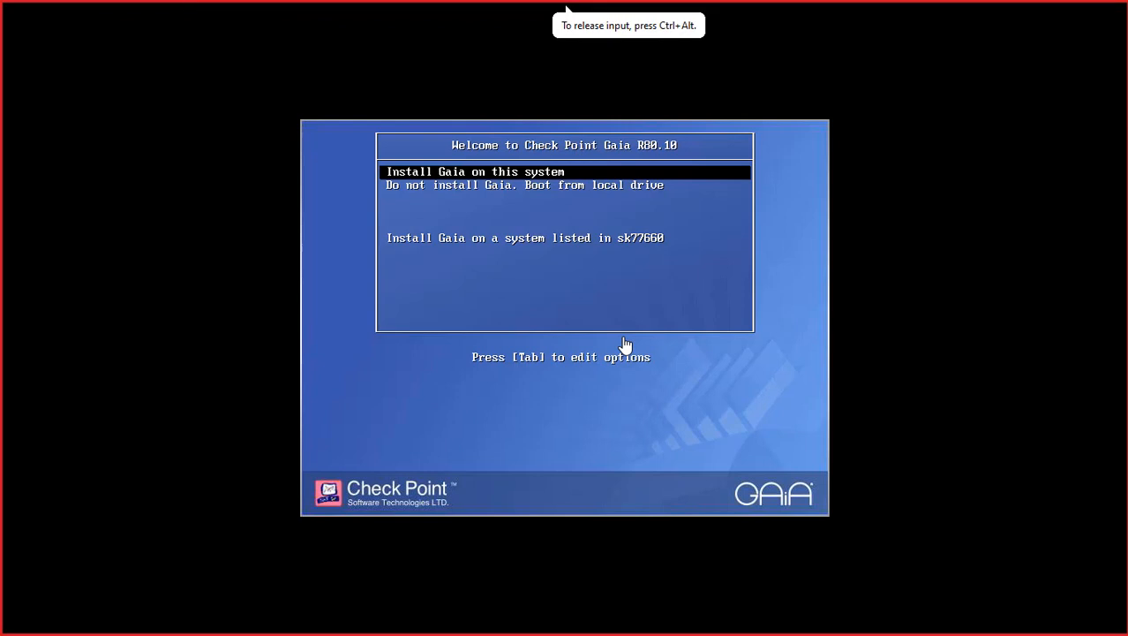
key("Return")
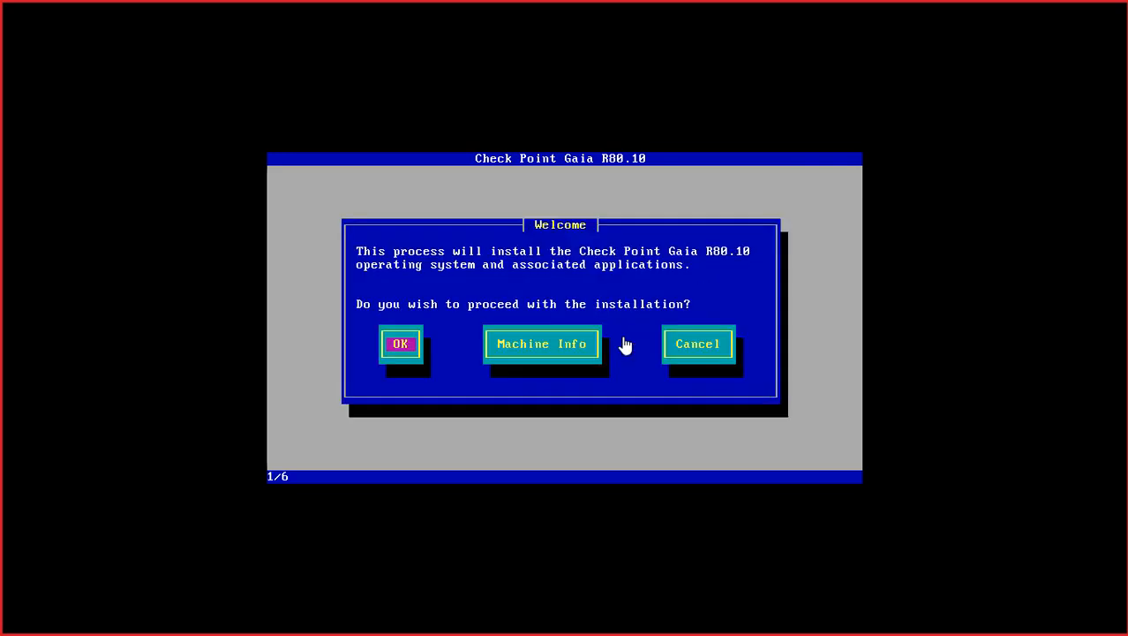
- Proceed past Welcome, keep the US keyboard, and set the Logs partition to 2 GB
key("Return")
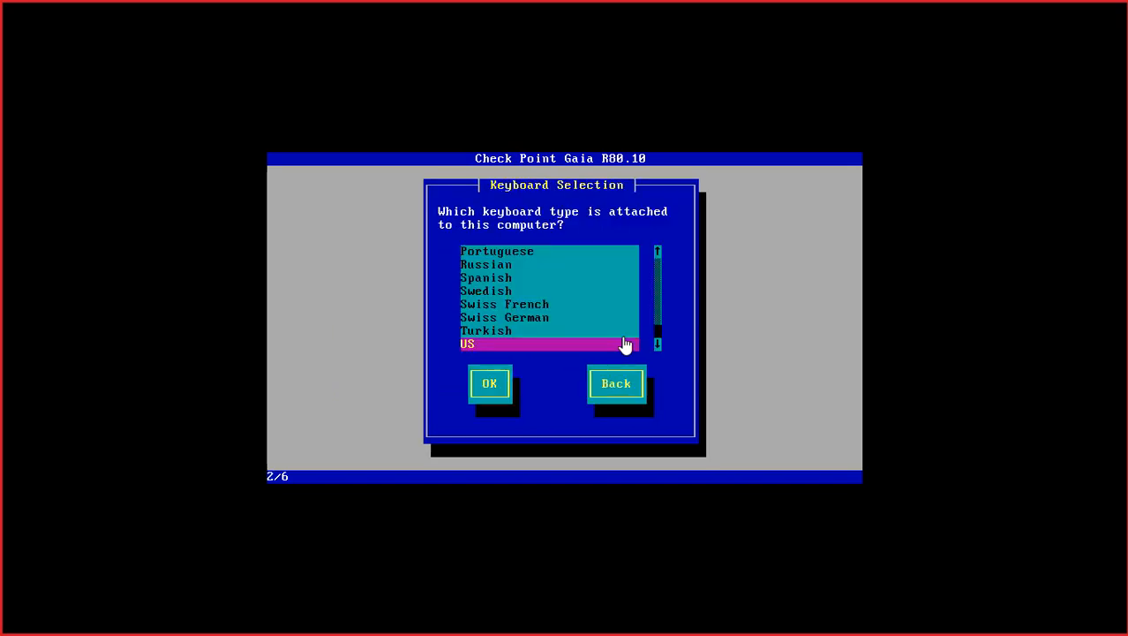
key("Return")
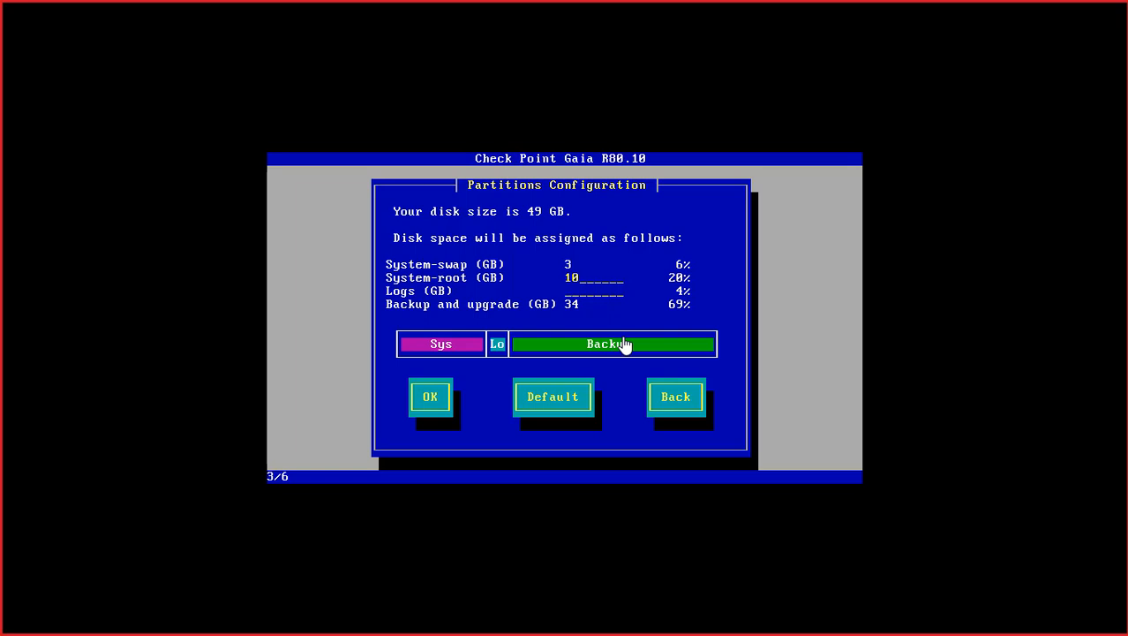
key("Tab")
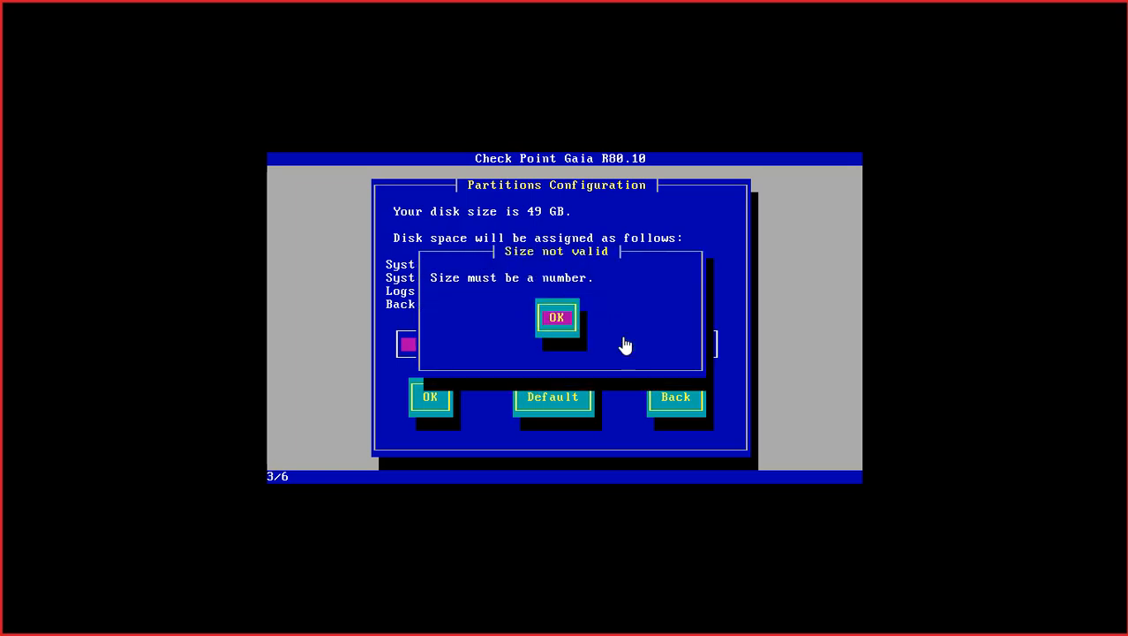
key("Return")
type("2")
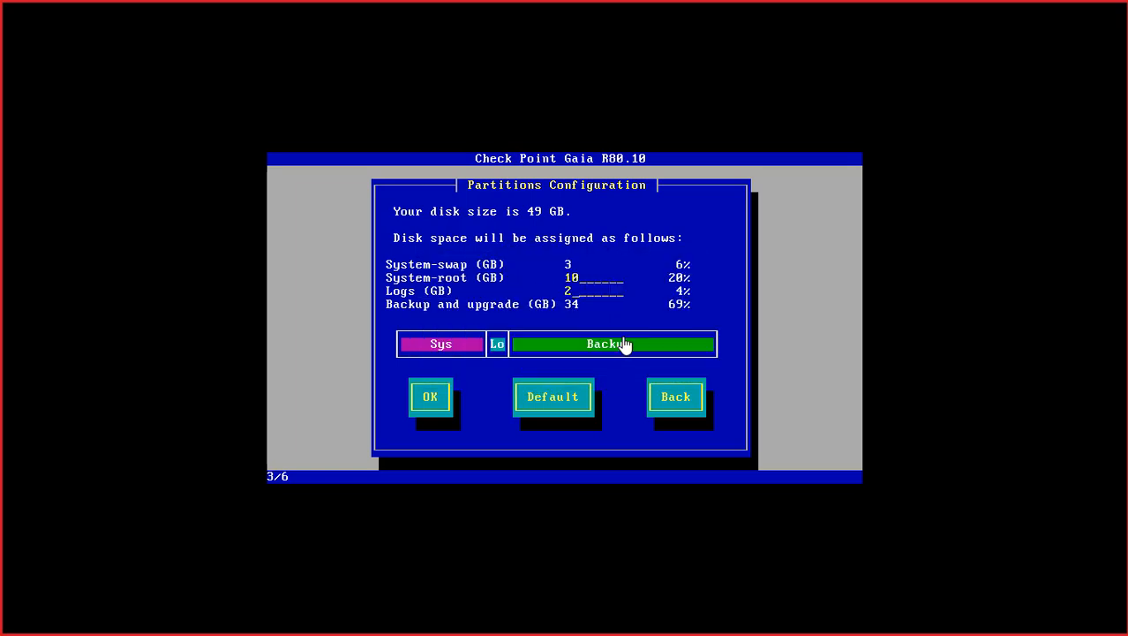
key("Tab")
key("Return")
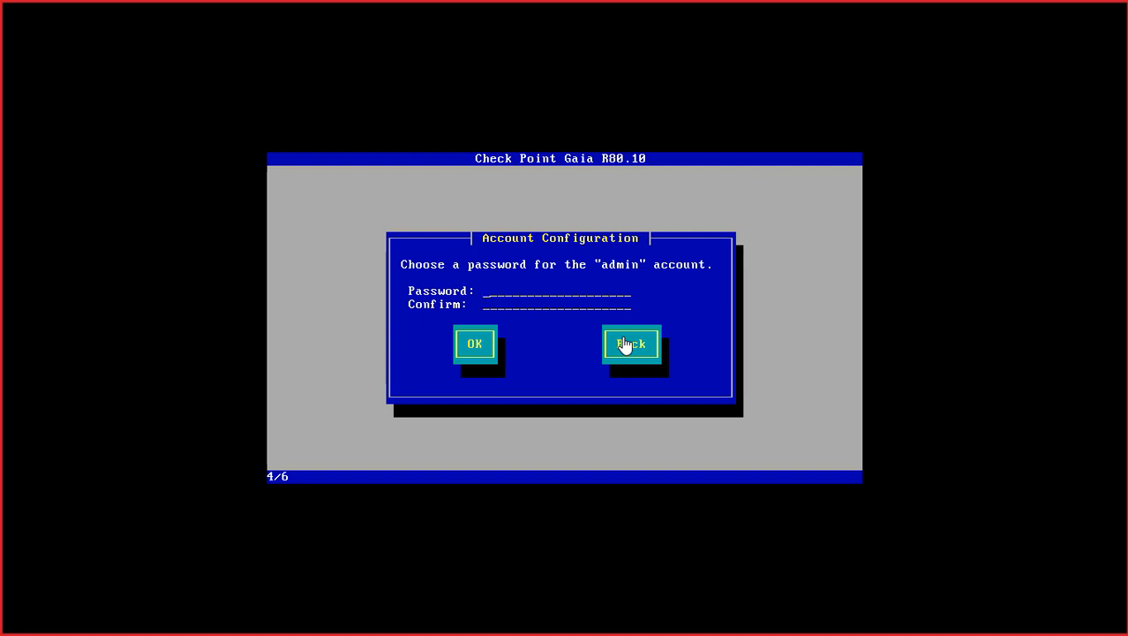
- Enter and confirm the Gaia admin password
type("******")
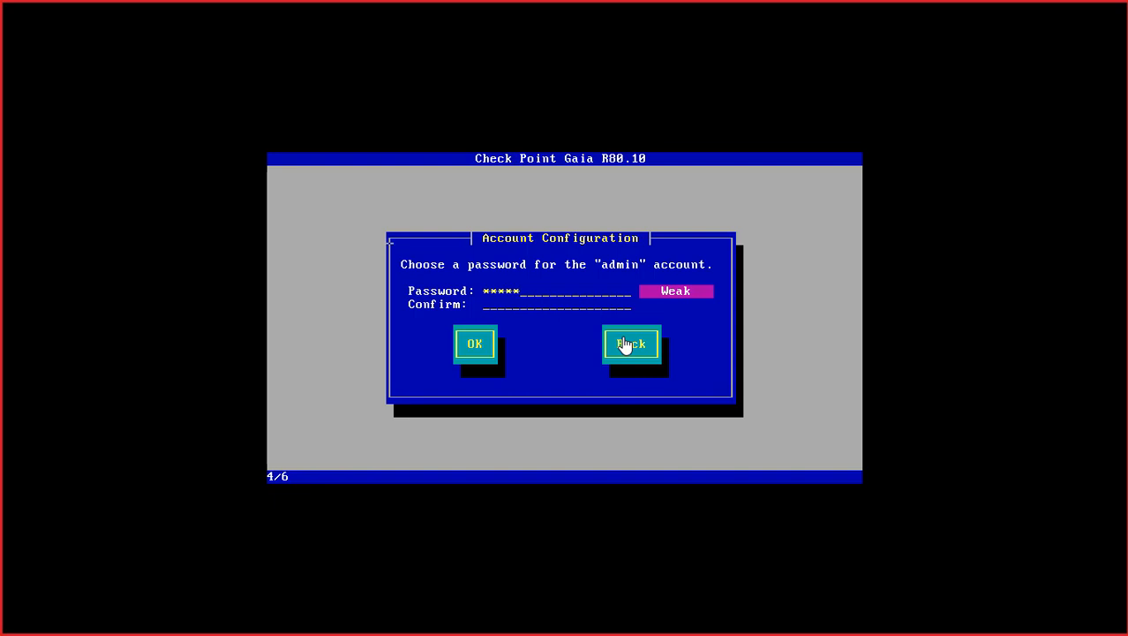
type("************")
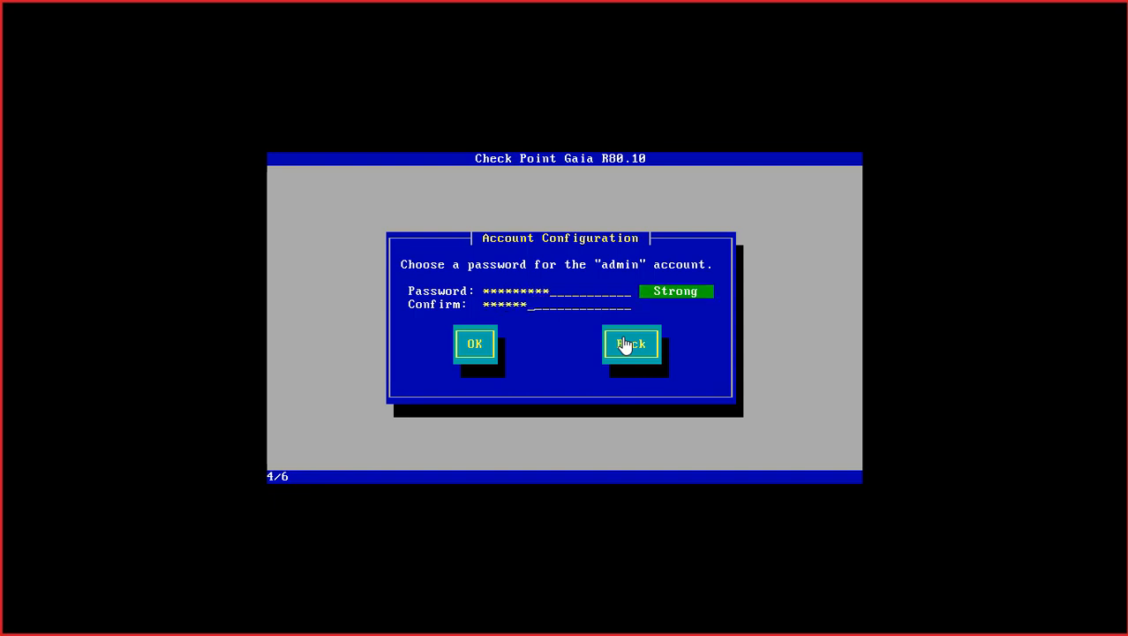
key("Tab")
key("Return")
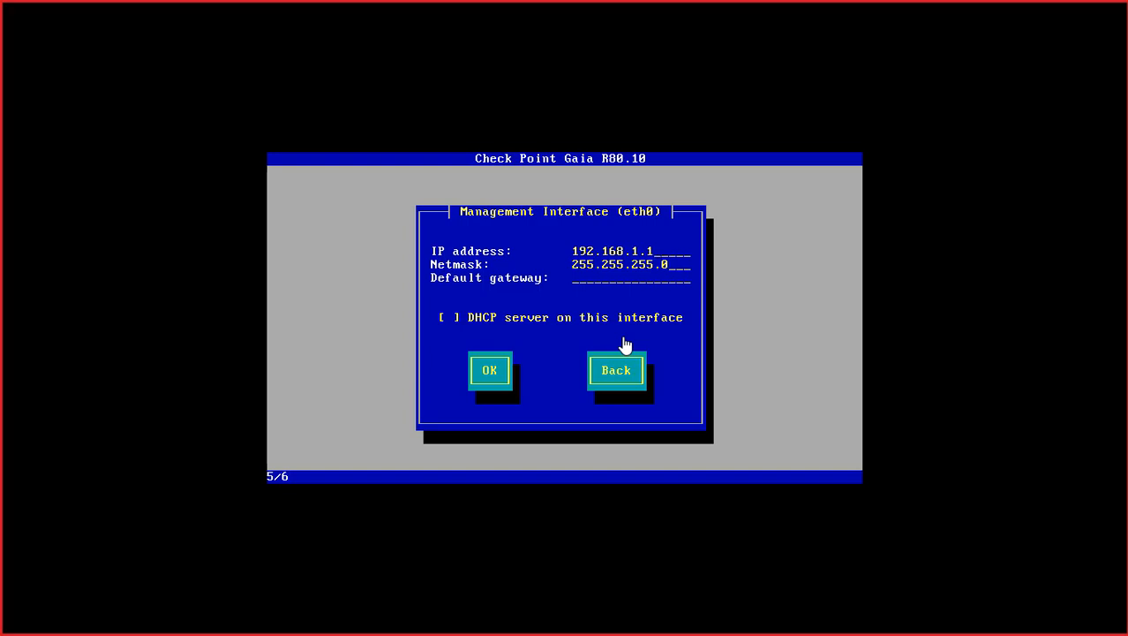
- Set management IP 10.1.1.50 with gateway 10.1.1.1, then approve disk formatting
key("BackSpace")
key("BackSpace")
key("BackSpace")
key("BackSpace")
key("BackSpace")
key("BackSpace")
key("BackSpace")
key("BackSpace")
key("BackSpace")
key("BackSpace")
type("0.1.1.50")
key("Tab")
key("BackSpace")
key("BackSpace")
key("BackSpace")
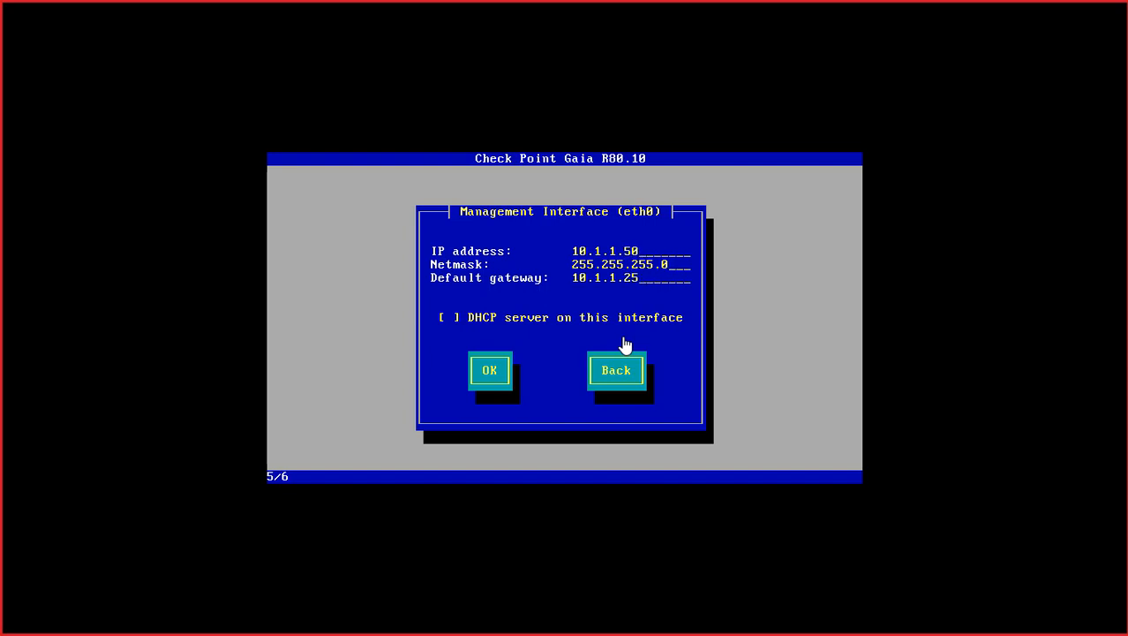
type("1")
key("Tab")
key("Tab")
key("Return")
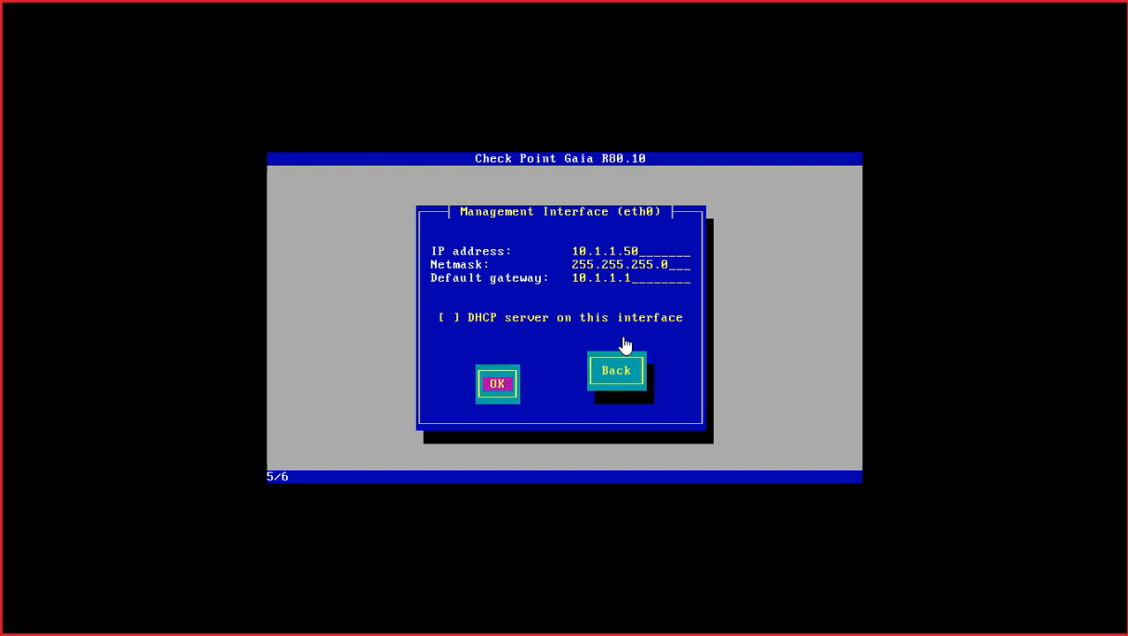
left_click(625, 344)
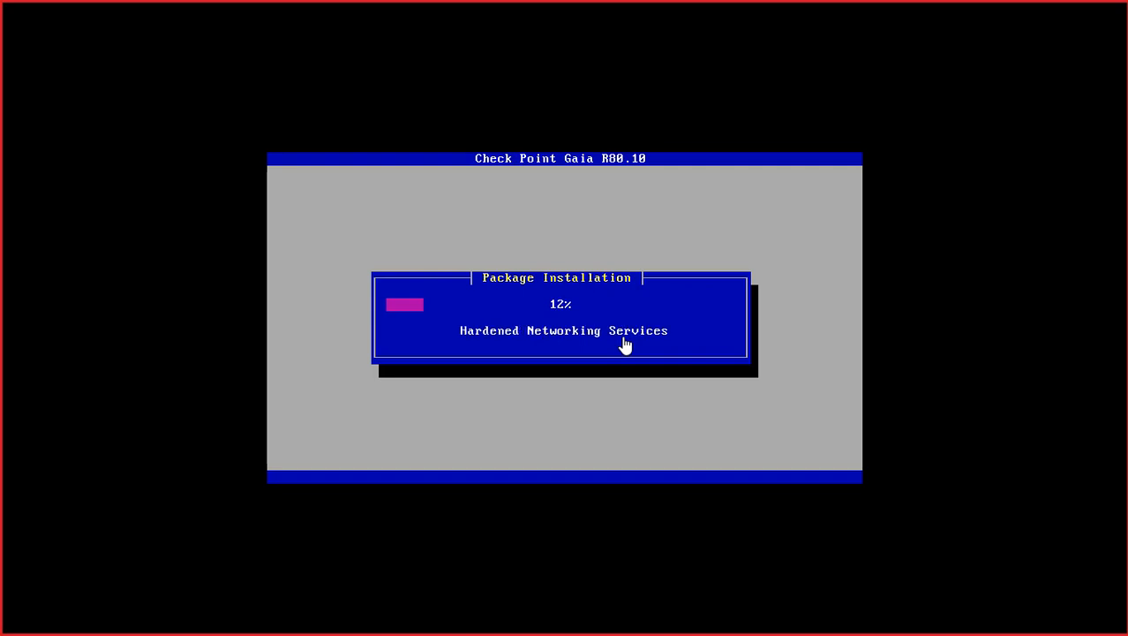
- Release the VM, exit full screen, and show the open windows list
key("ctrl+alt")
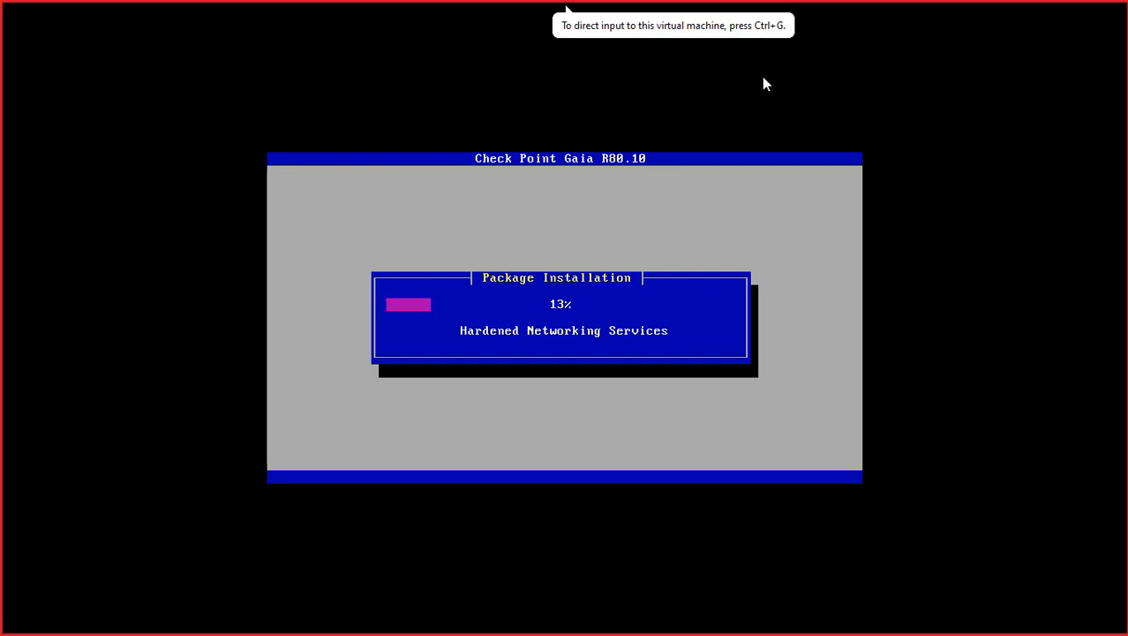
left_click(1005, 13)
key("alt+Tab")
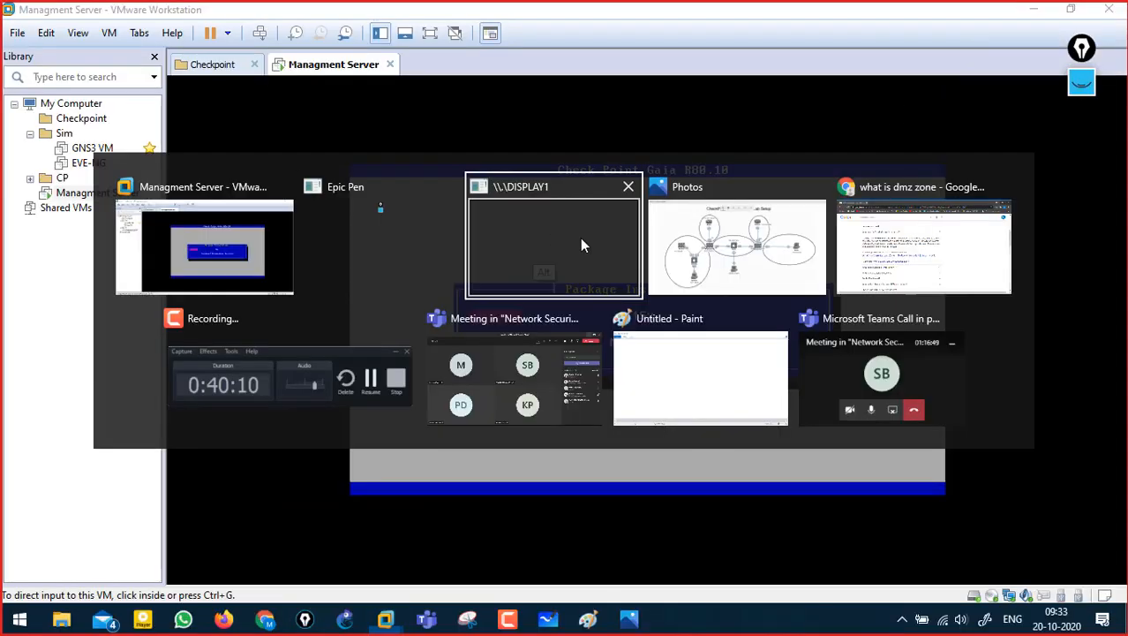
- Underline the gateway's 10.1.1.100 and MGMT's 10.1.1.50 addresses on the CP Lab diagram
left_click(744, 249)
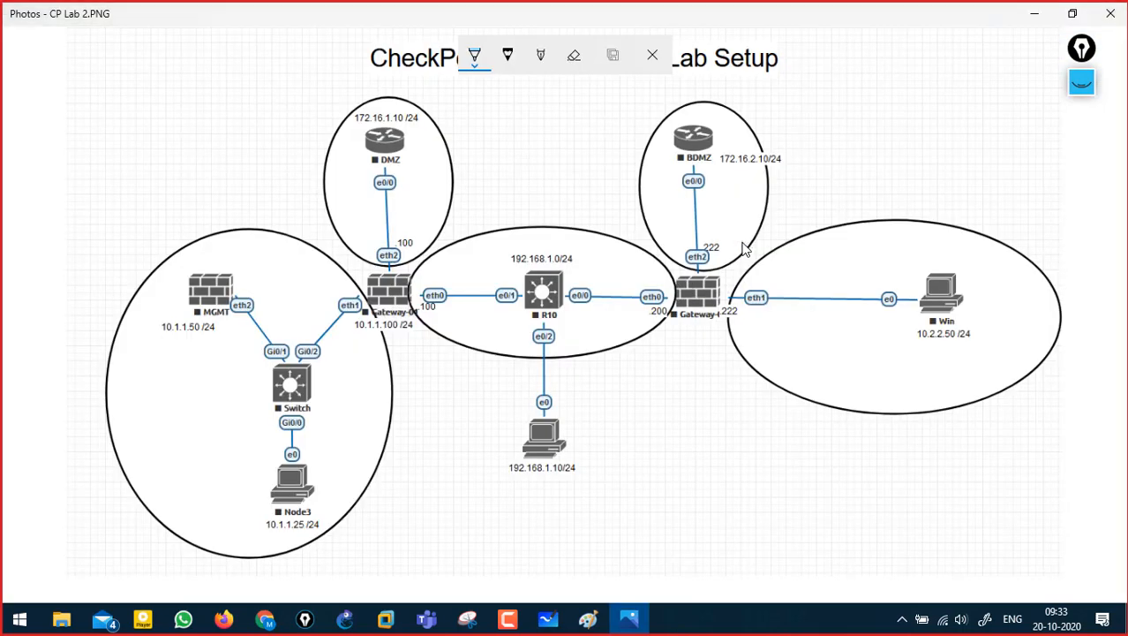
left_click(1082, 82)
mouse_move(375, 324)
left_mouse_down()
mouse_move(410, 324)
mouse_move(393, 333)
left_mouse_up()
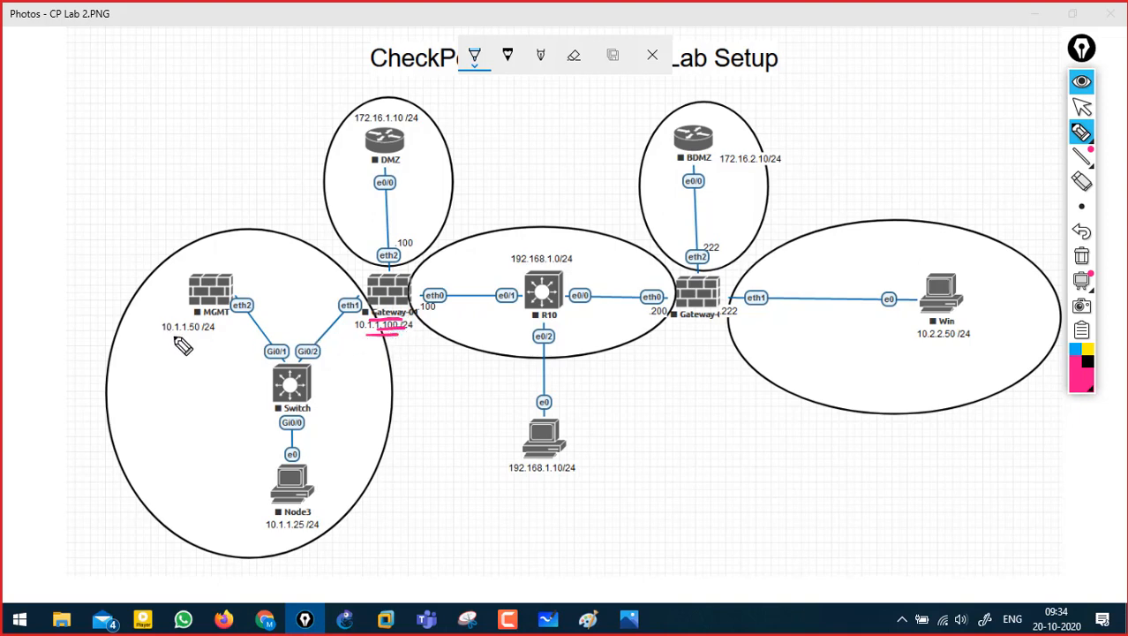
left_click_drag(168, 335, 201, 335)
left_click(1082, 84)
- Hide the Epic Pen ink and minimize the Management Server VM window
left_click(658, 234)
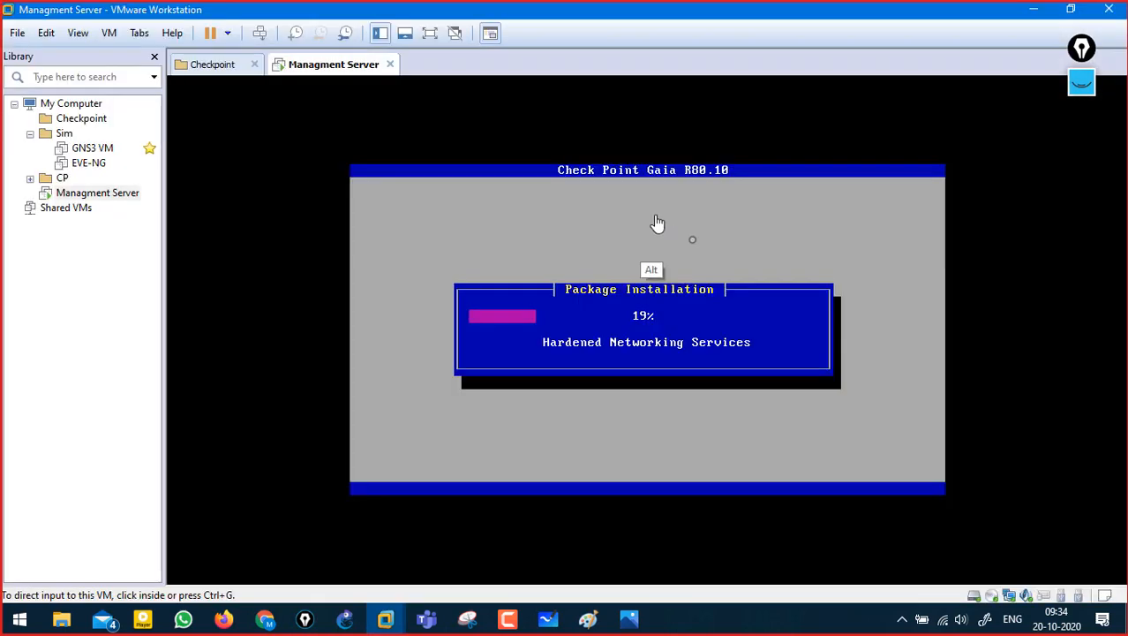
left_click(1081, 82)
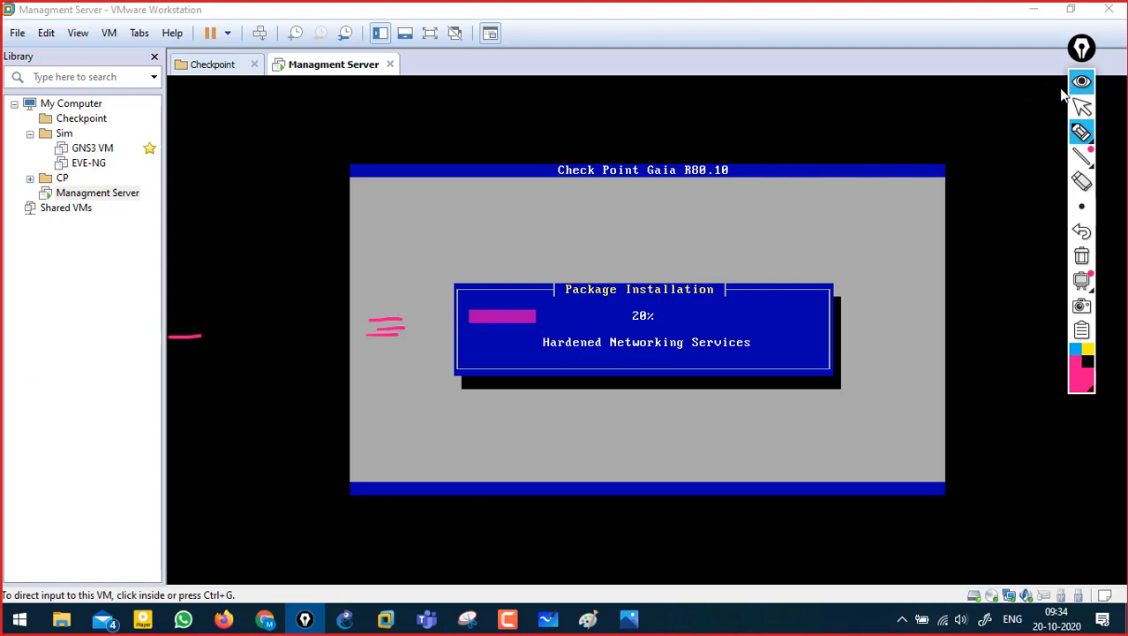
left_click(1081, 83)
left_click(1035, 11)
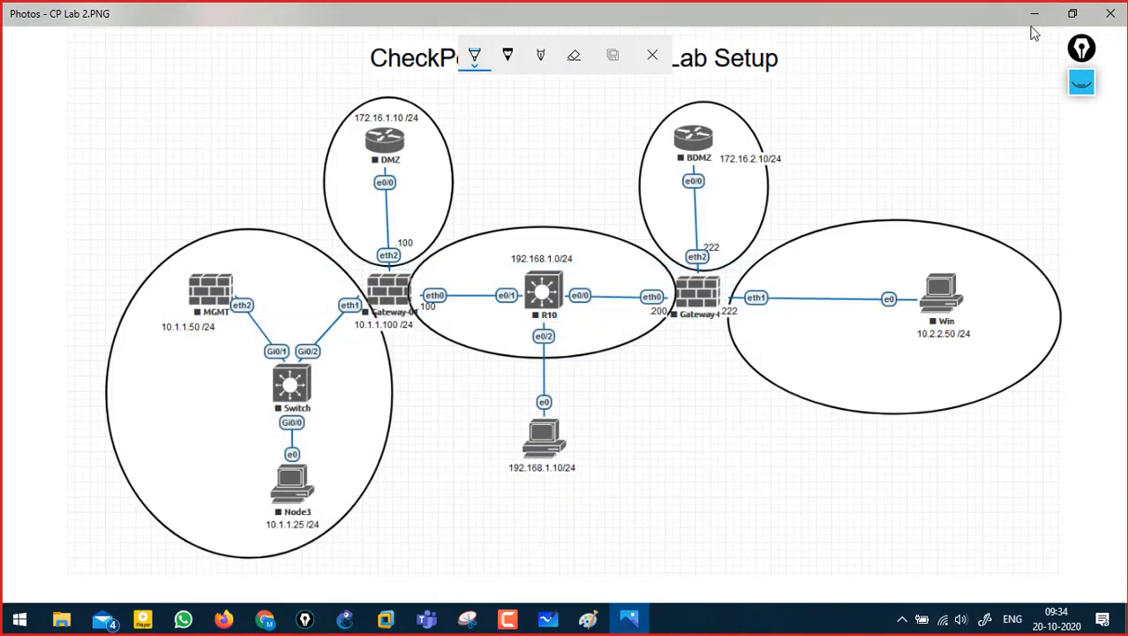
- Clear old ink, scribble a handwritten note at upper left, then erase it
left_click(1082, 82)
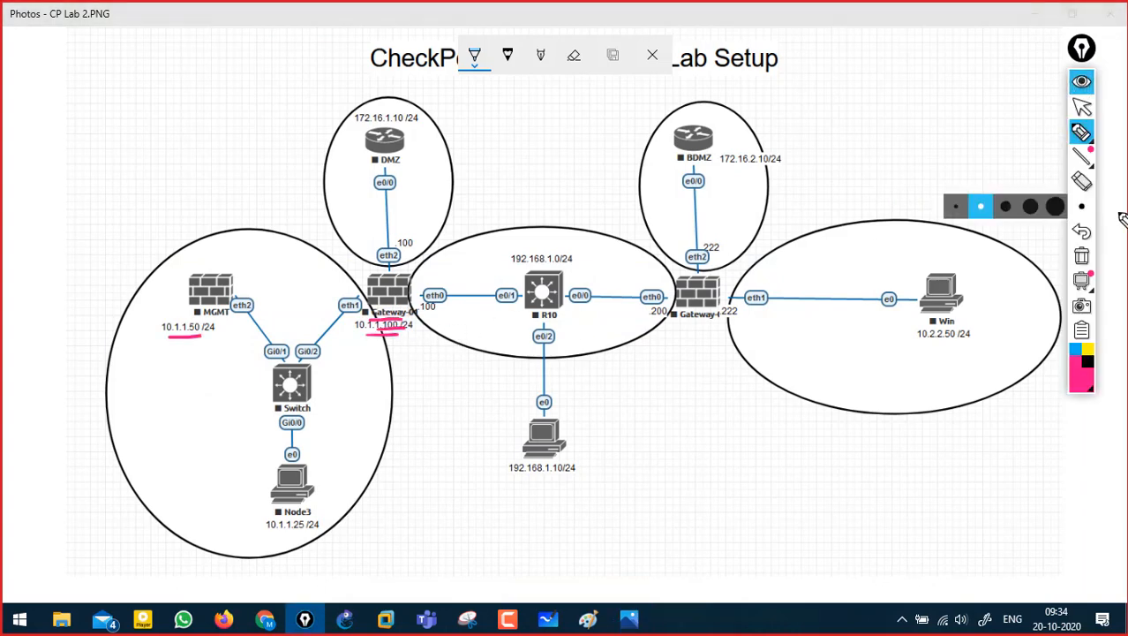
left_click(1081, 256)
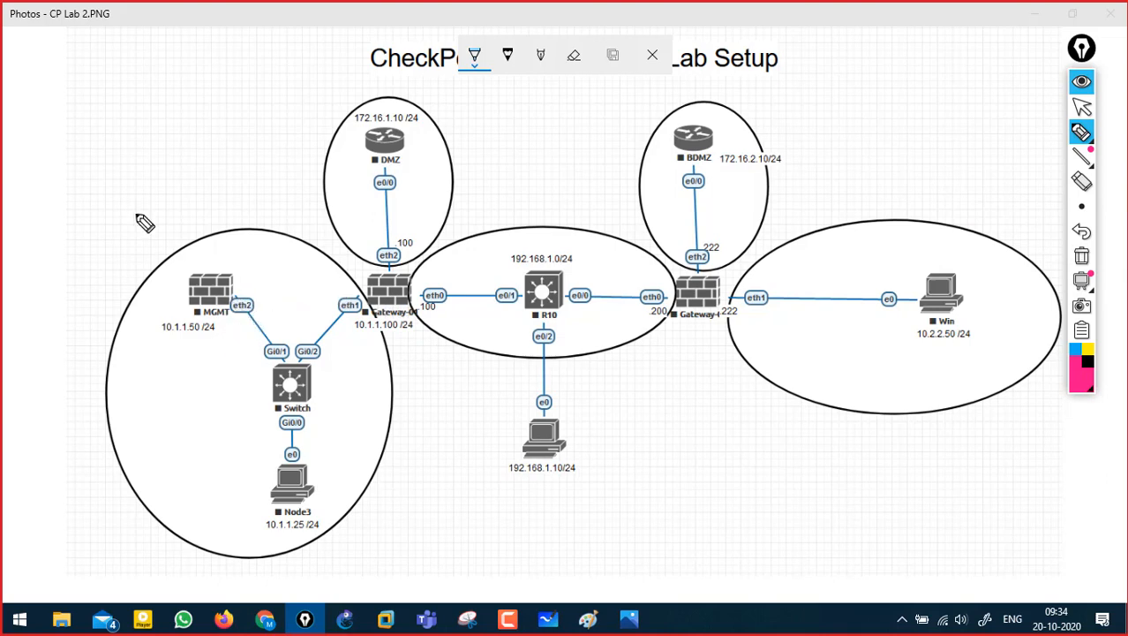
mouse_move(88, 145)
left_mouse_down()
mouse_move(141, 145)
mouse_move(159, 115)
mouse_move(152, 129)
left_mouse_up()
left_click_drag(144, 139, 168, 132)
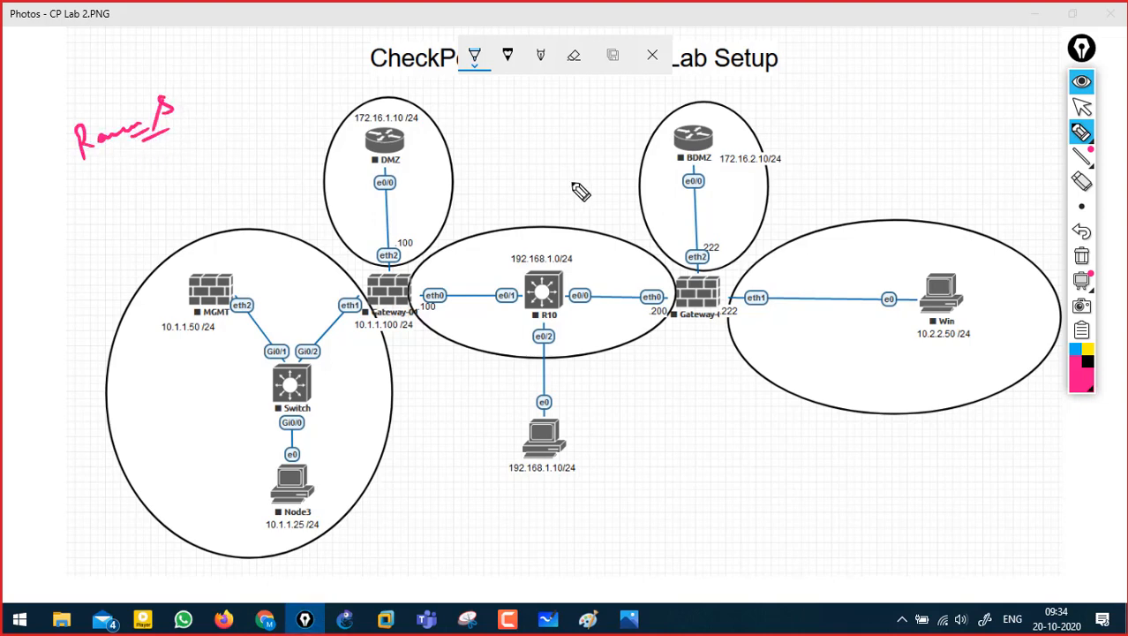
left_click(1081, 256)
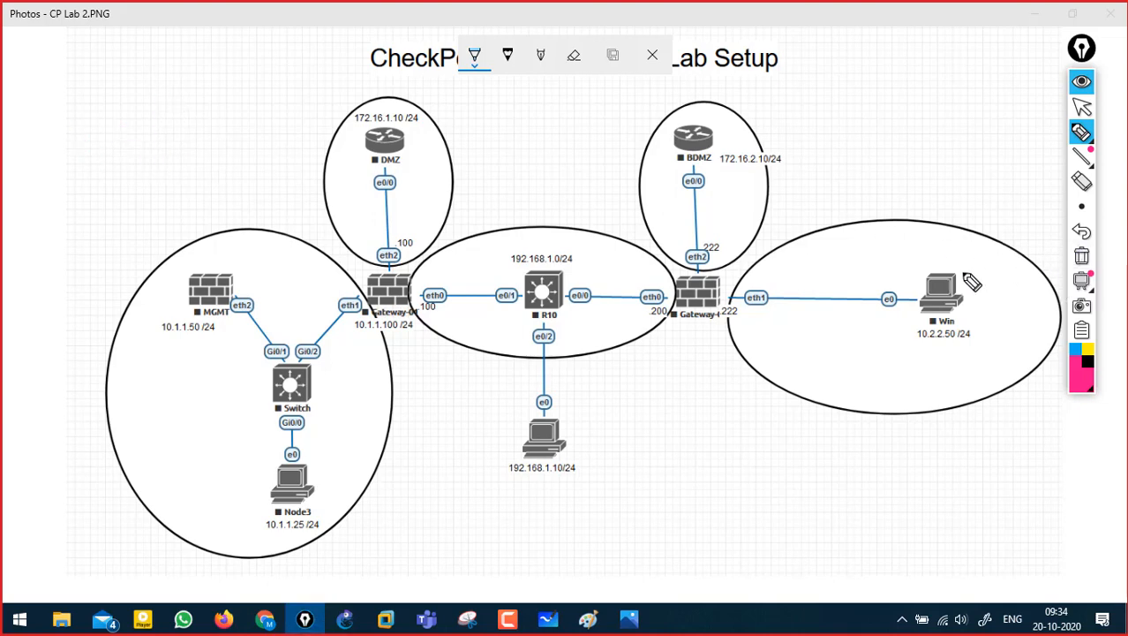
- Box Node3's 10.1.1.25 /24 label and draw its path to MGMT, then clear
left_click_drag(258, 535, 336, 534)
mouse_move(251, 514)
left_mouse_down()
mouse_move(322, 514)
mouse_move(336, 534)
left_mouse_up()
left_click_drag(262, 542, 336, 535)
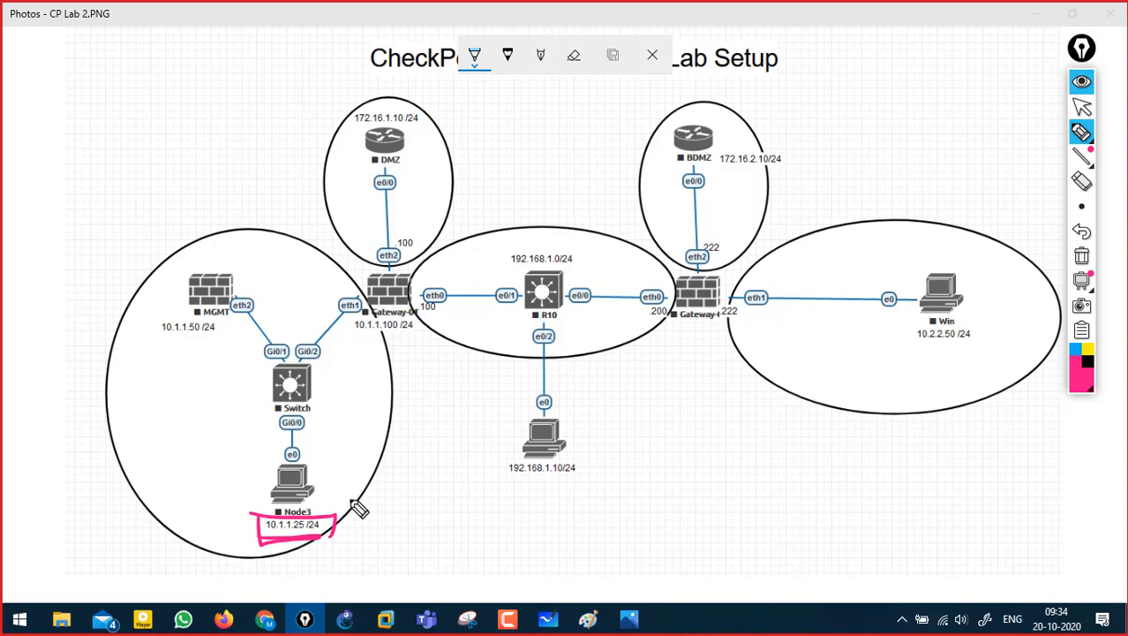
left_click_drag(350, 488, 347, 502)
mouse_move(382, 512)
left_mouse_down()
mouse_move(374, 531)
mouse_move(410, 528)
left_mouse_up()
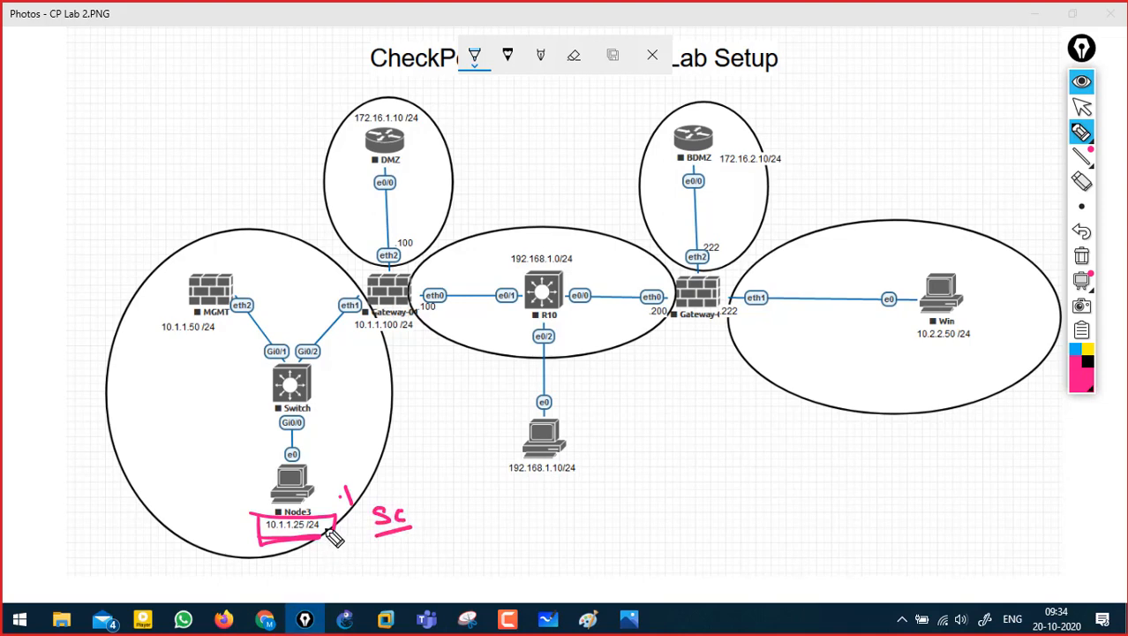
mouse_move(222, 316)
left_mouse_down()
mouse_move(256, 477)
mouse_move(240, 510)
left_mouse_up()
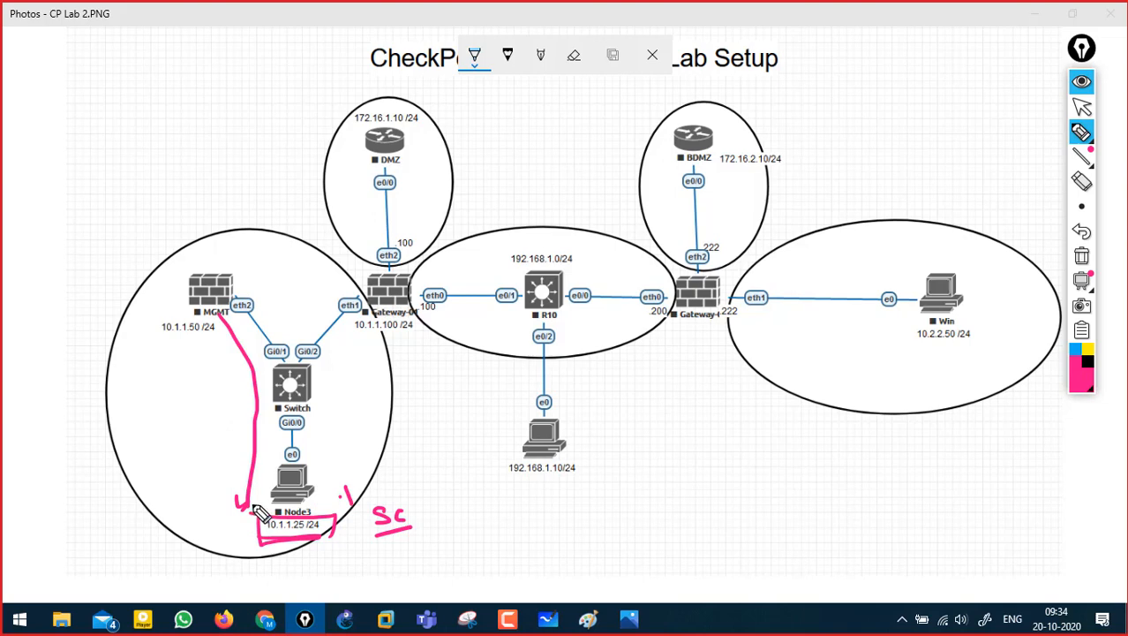
left_click(1082, 256)
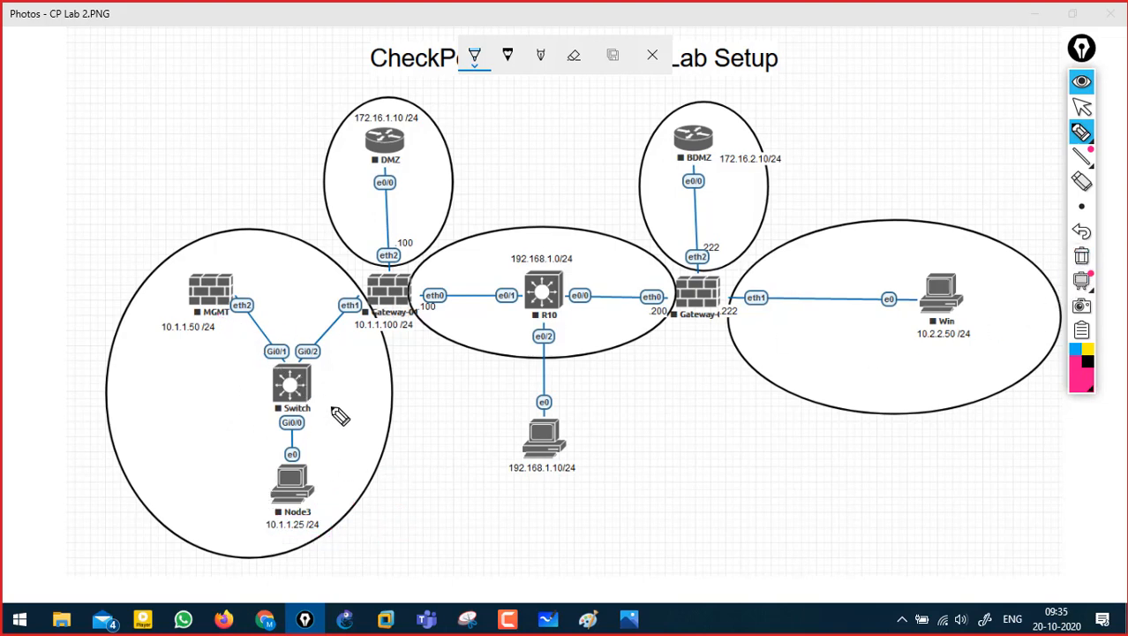
- Write 'Software' by Node3 and trace links from MGMT and gateway, then clear
mouse_move(363, 452)
left_mouse_down()
mouse_move(350, 471)
mouse_move(447, 436)
left_mouse_up()
left_click_drag(388, 475, 453, 457)
mouse_move(237, 305)
left_mouse_down()
mouse_move(281, 380)
mouse_move(278, 486)
left_mouse_up()
left_click_drag(362, 309, 281, 481)
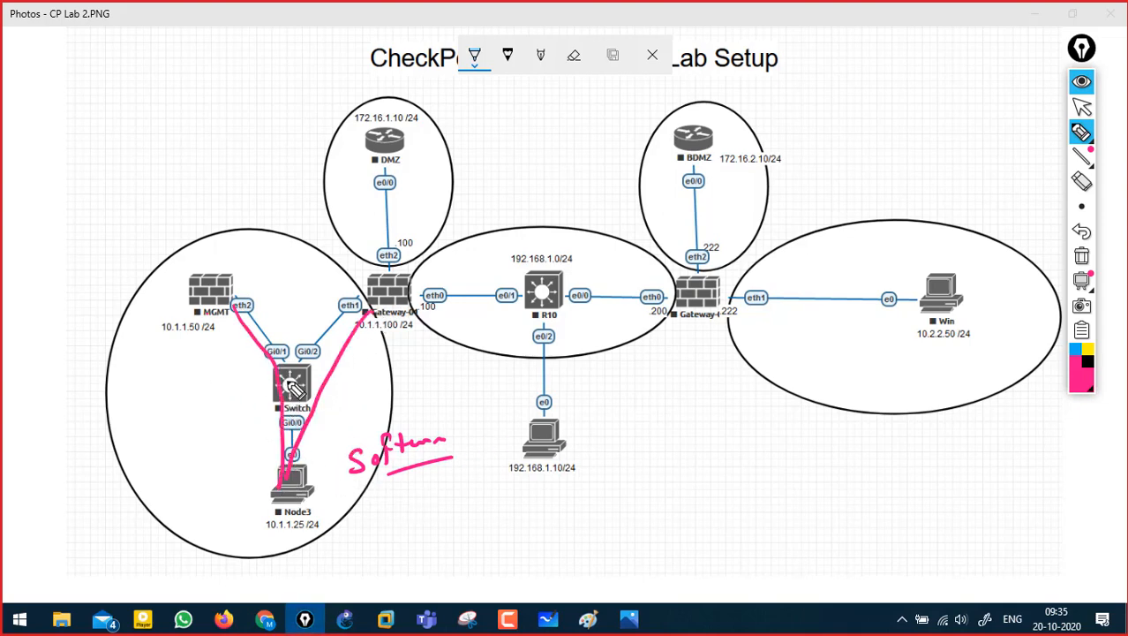
mouse_move(300, 369)
left_mouse_down()
mouse_move(274, 389)
mouse_move(307, 378)
left_mouse_up()
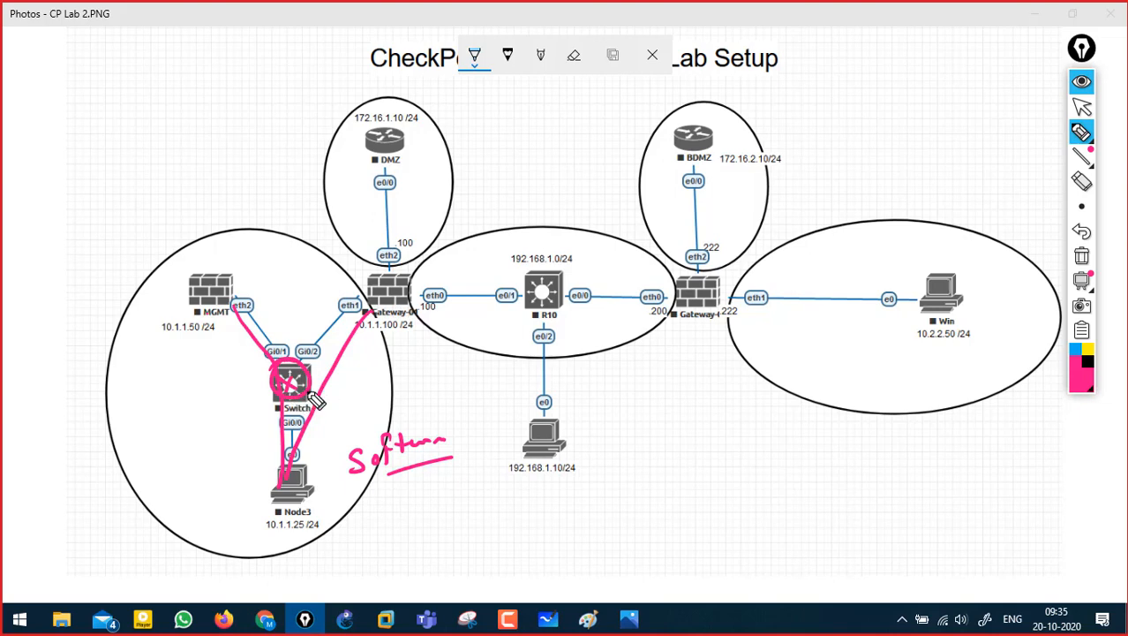
mouse_move(382, 502)
left_mouse_down()
mouse_move(371, 521)
mouse_move(394, 518)
mouse_move(376, 535)
left_mouse_up()
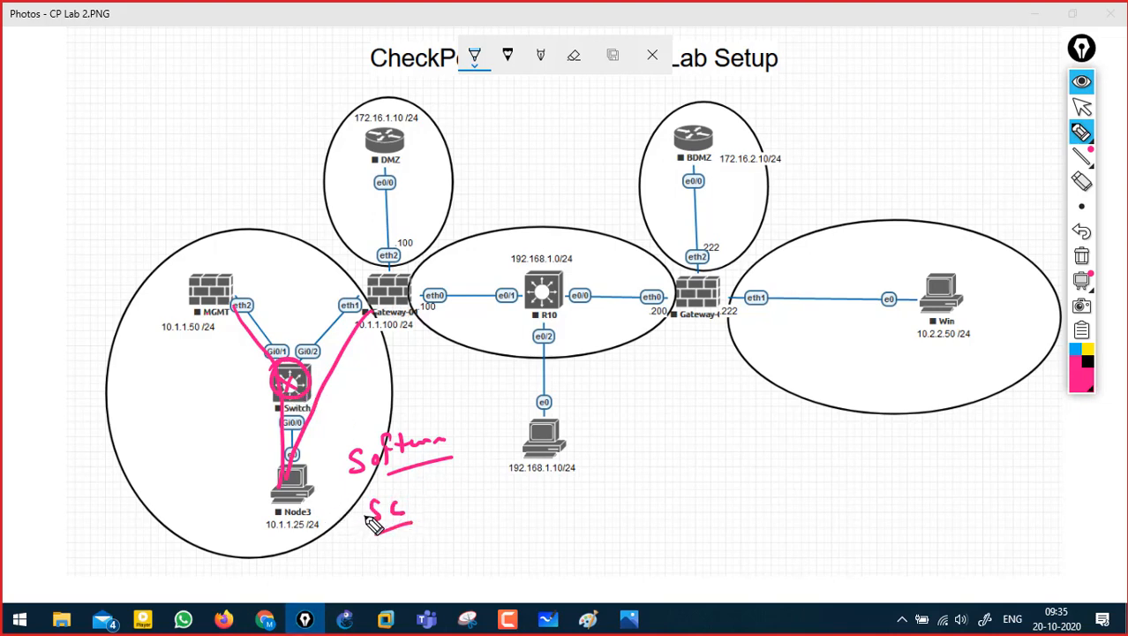
mouse_move(181, 259)
left_mouse_down()
mouse_move(177, 279)
mouse_move(236, 253)
left_mouse_up()
mouse_move(273, 494)
left_mouse_down()
mouse_move(266, 399)
mouse_move(222, 290)
mouse_move(238, 305)
left_mouse_up()
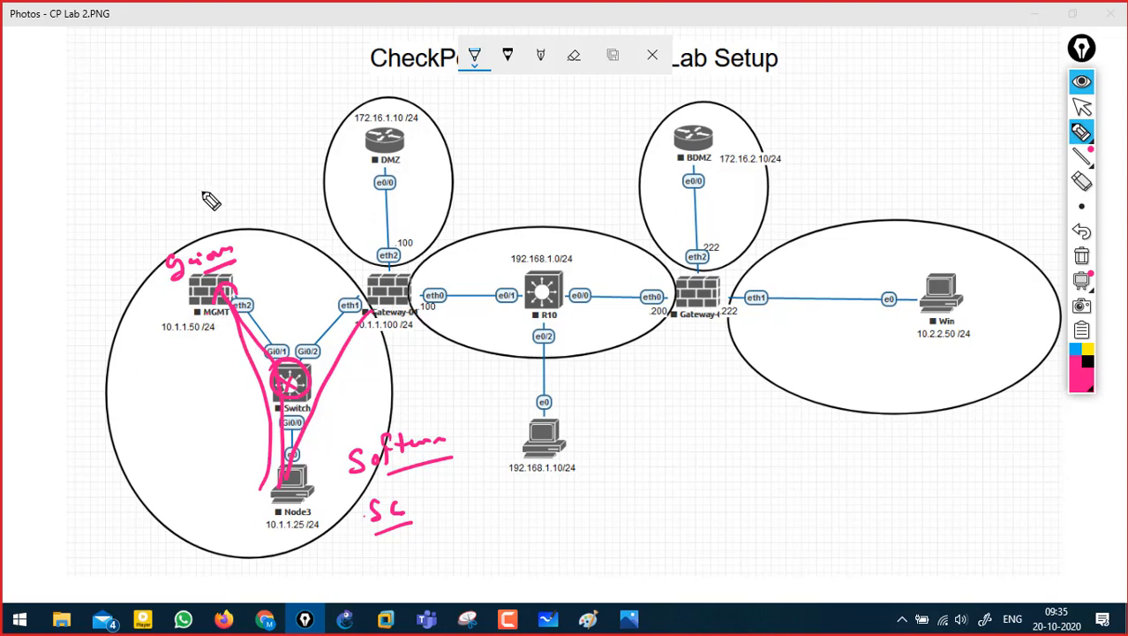
left_click(1079, 256)
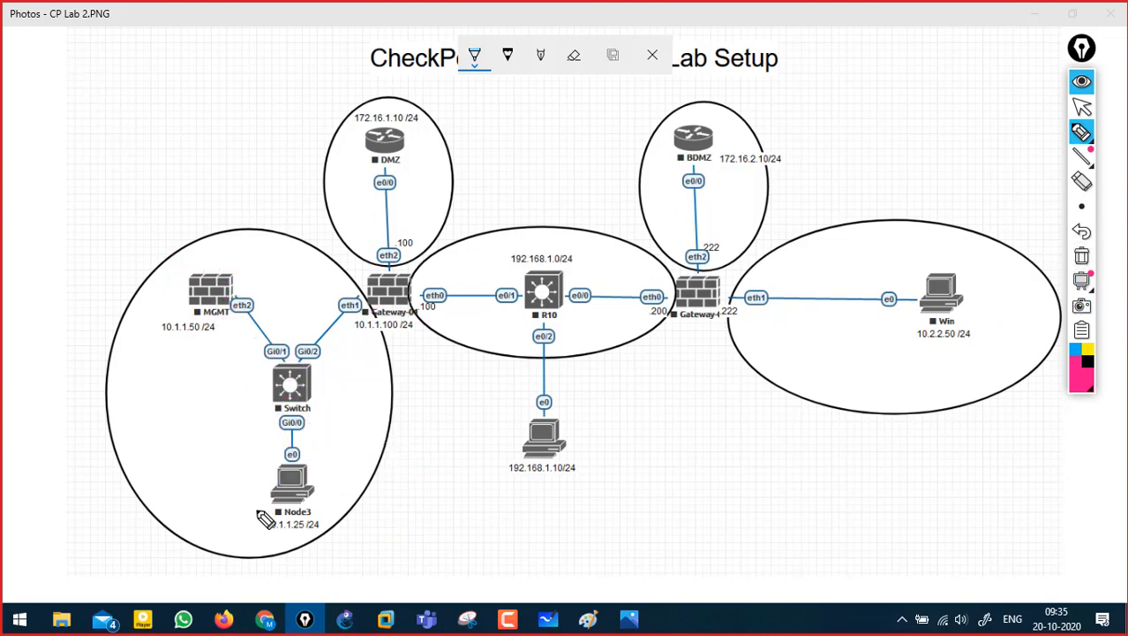
- Underline Node3's 10.1.1.25 /24 address, hide the ink, and minimize Photos
left_click_drag(264, 533, 319, 536)
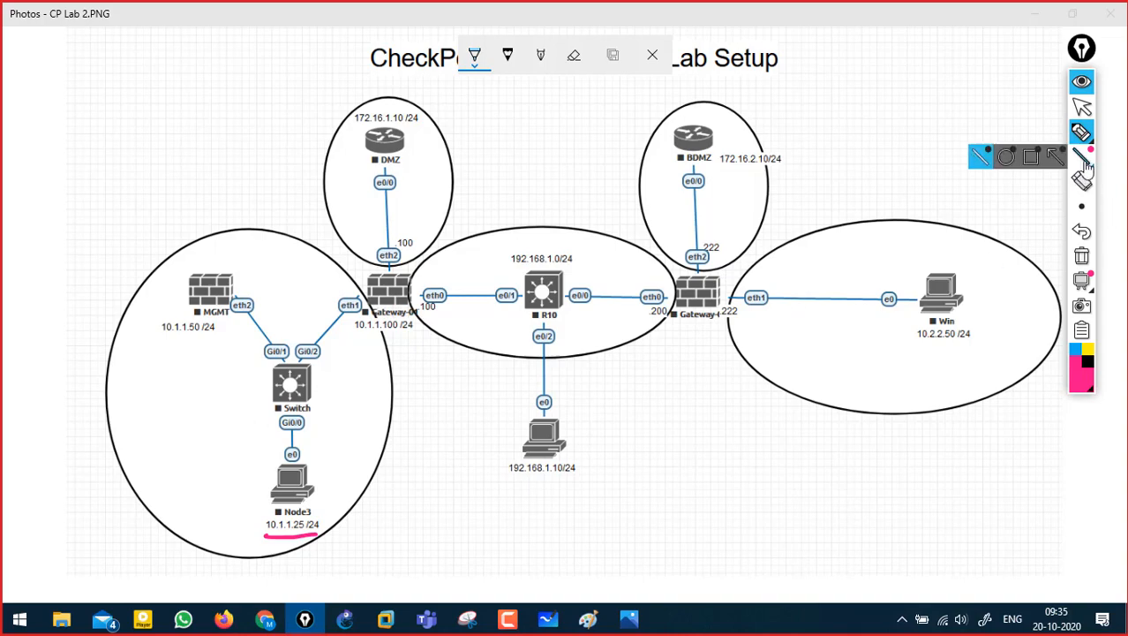
left_click(1082, 82)
left_click(1035, 14)
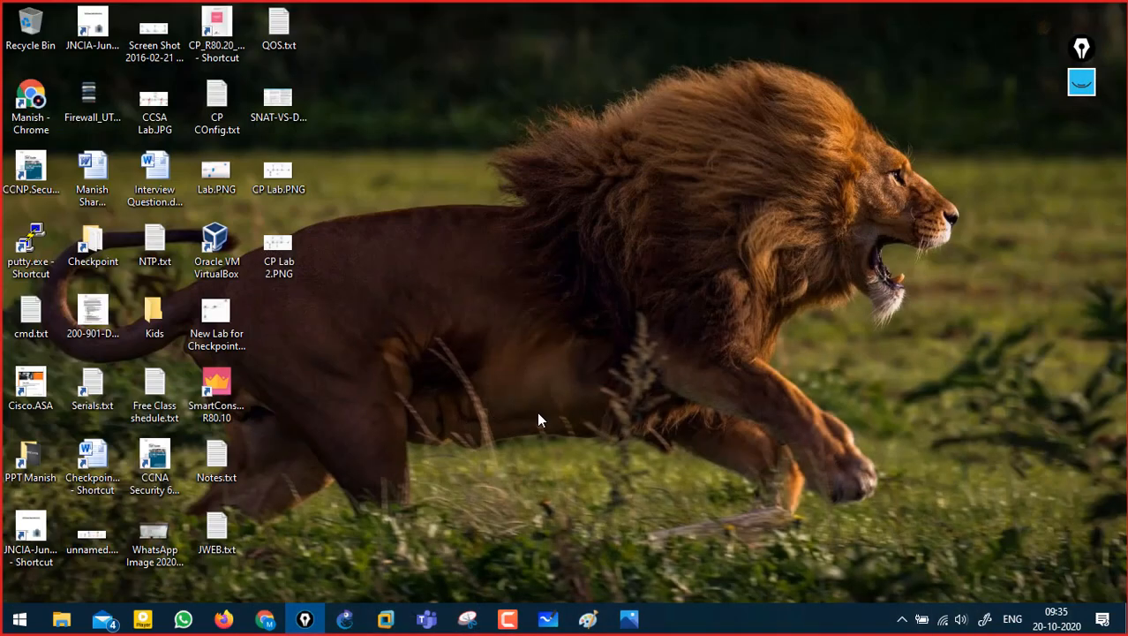
- Bring the Management Server VM window to front and reopen the annotation tools
left_click(386, 618)
left_click(403, 521)
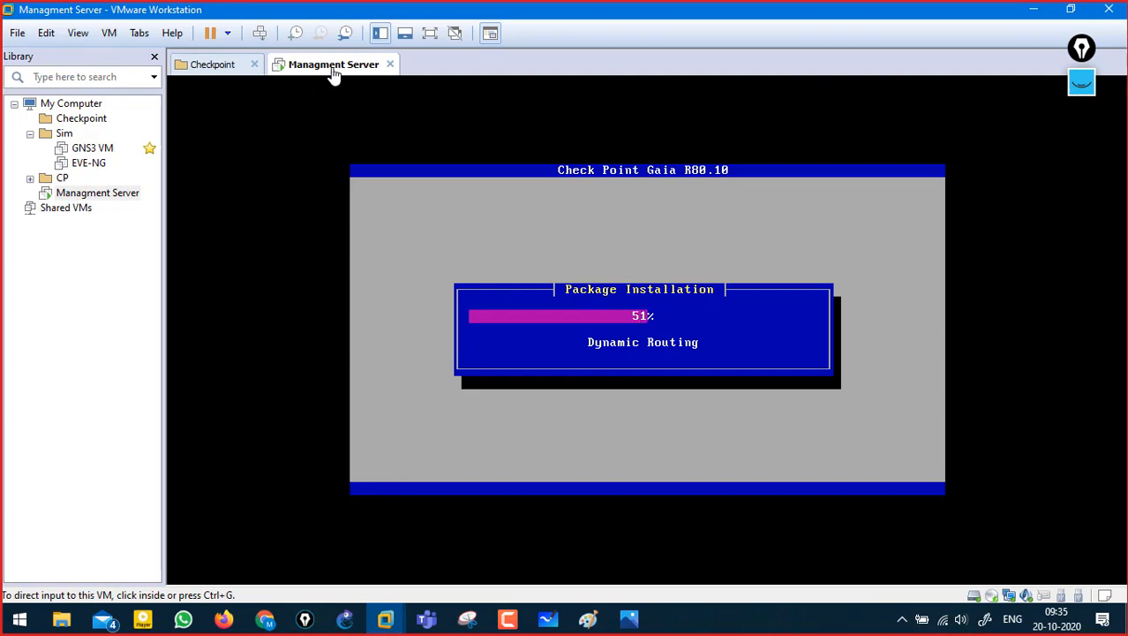
left_click(1081, 82)
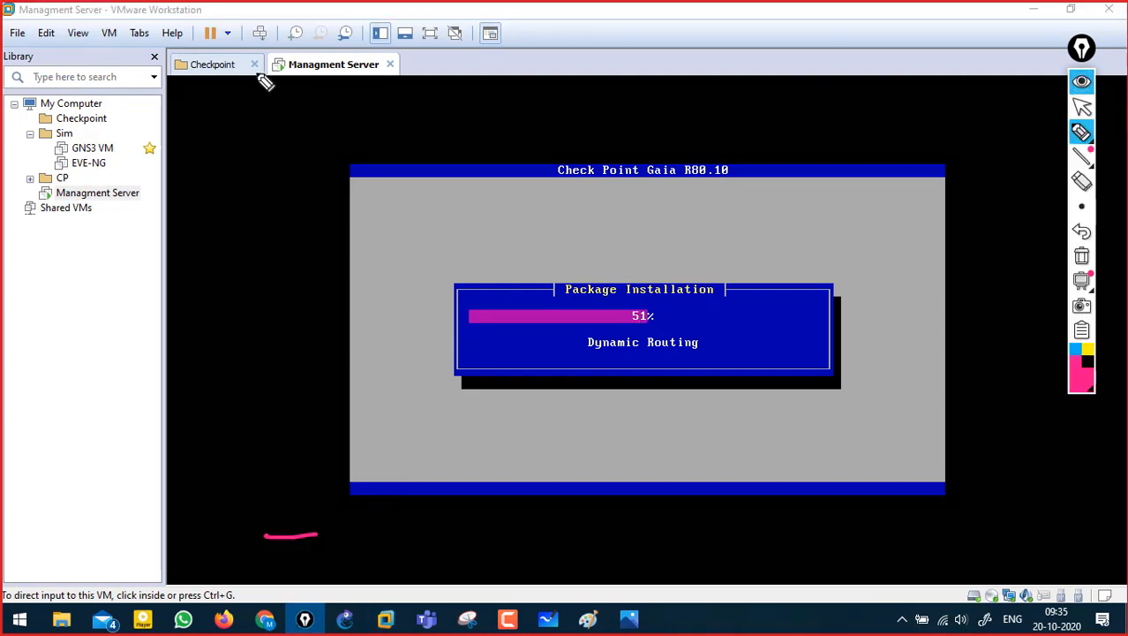
- Sketch a bracketed 'Setup' note at the top, then clear the ink and collapse the toolbar
mouse_move(401, 57)
left_mouse_down()
mouse_move(481, 56)
mouse_move(504, 79)
left_mouse_up()
left_click_drag(425, 63, 427, 71)
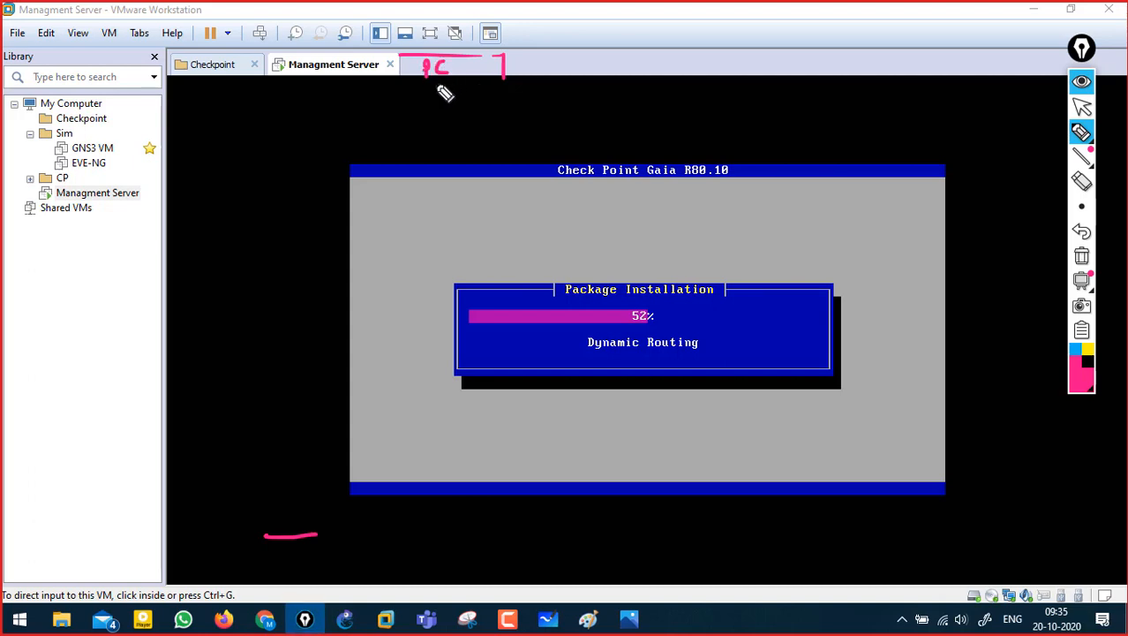
left_click_drag(605, 48, 607, 80)
left_click_drag(505, 55, 618, 48)
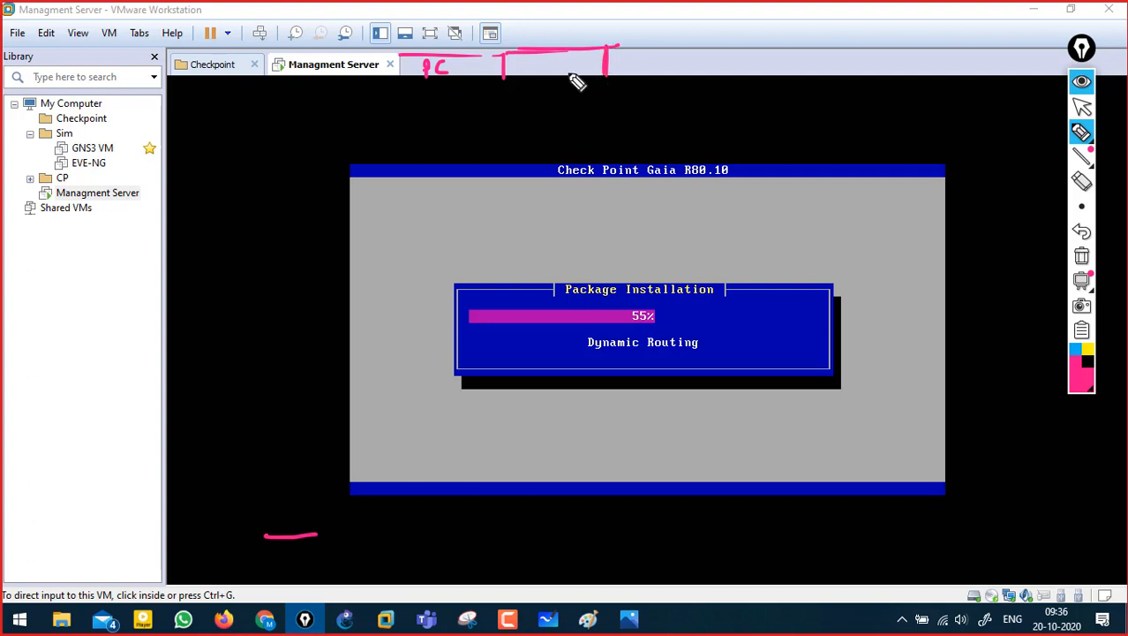
mouse_move(529, 60)
left_mouse_down()
mouse_move(704, 75)
mouse_move(638, 91)
mouse_move(650, 68)
mouse_move(678, 67)
left_mouse_up()
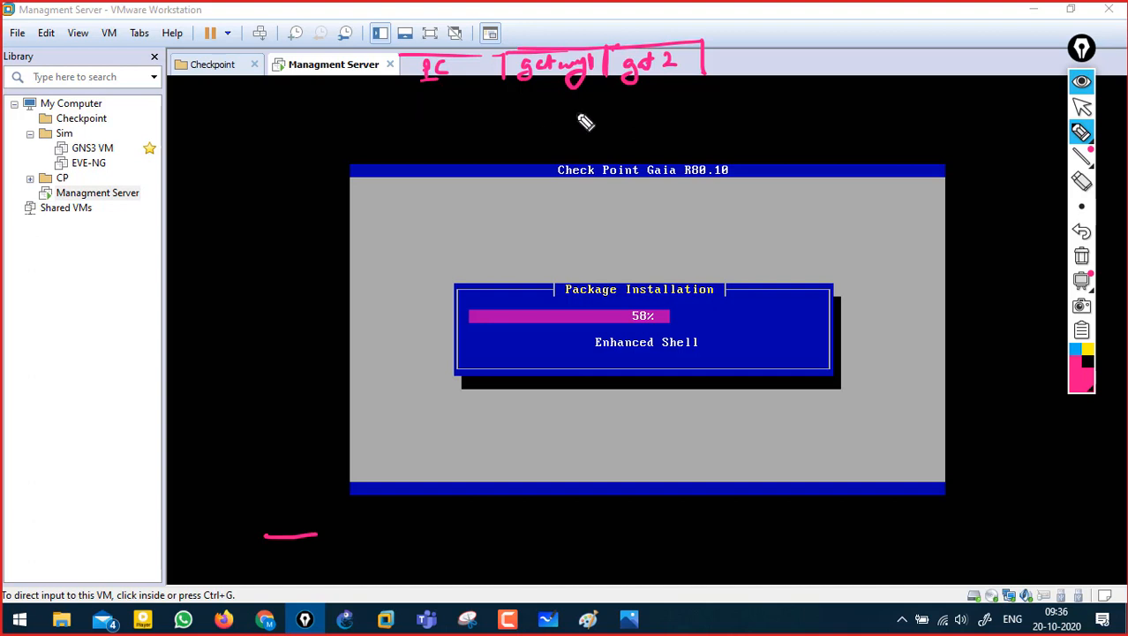
left_click(1079, 256)
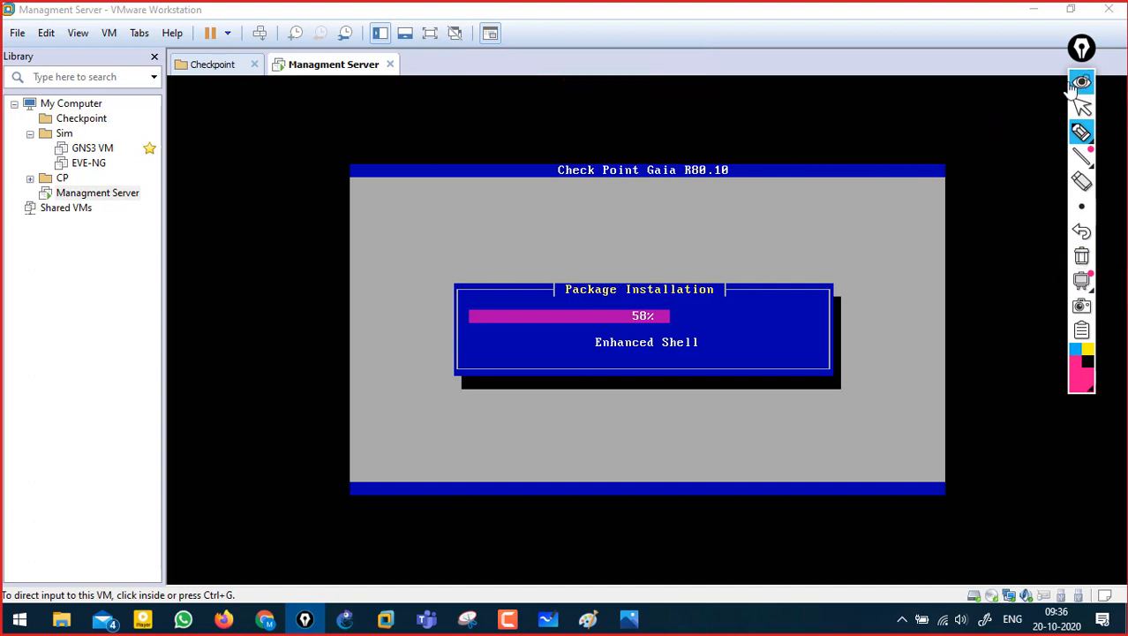
left_click(1082, 81)
- Start a new VM with Workstation 14.x compatibility that installs from an installer disc image (ISO)
left_click(17, 33)
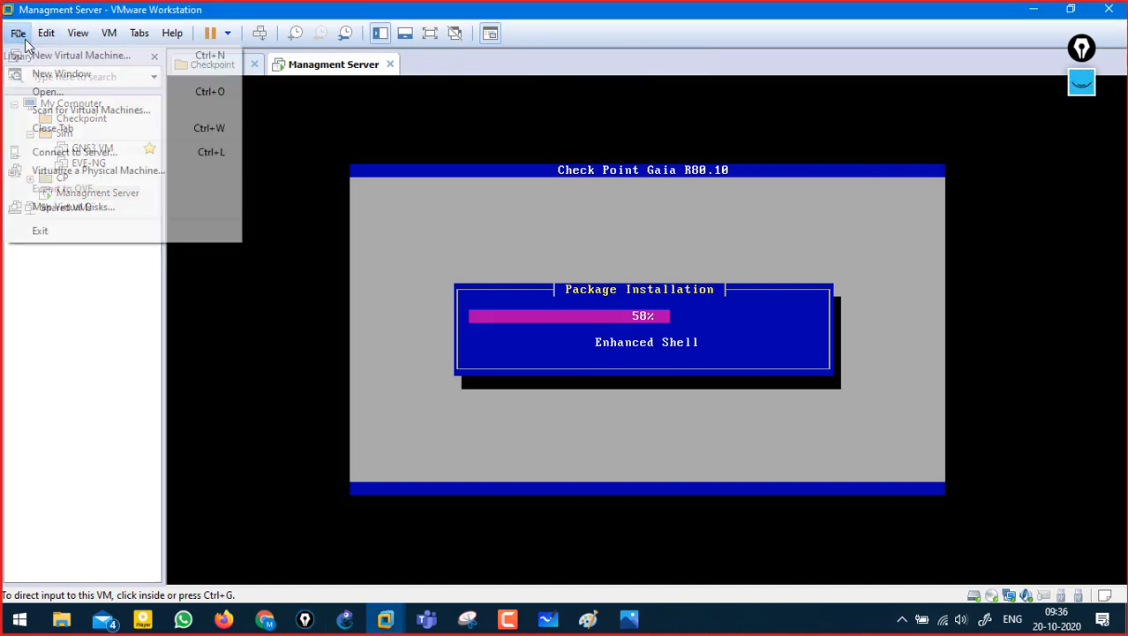
left_click(35, 59)
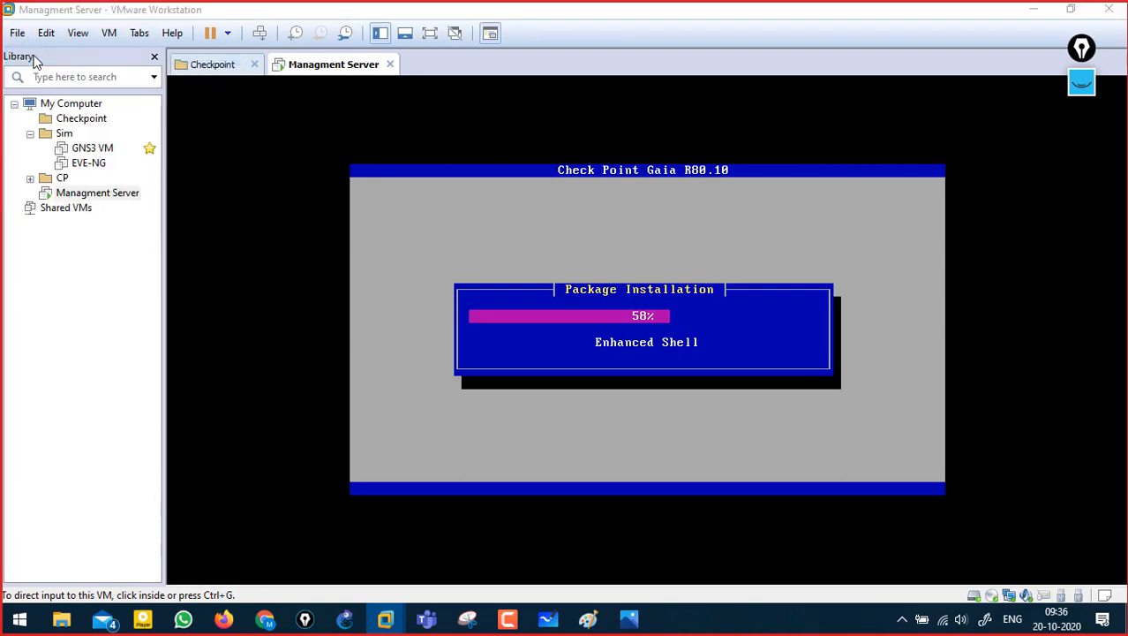
left_click(633, 468)
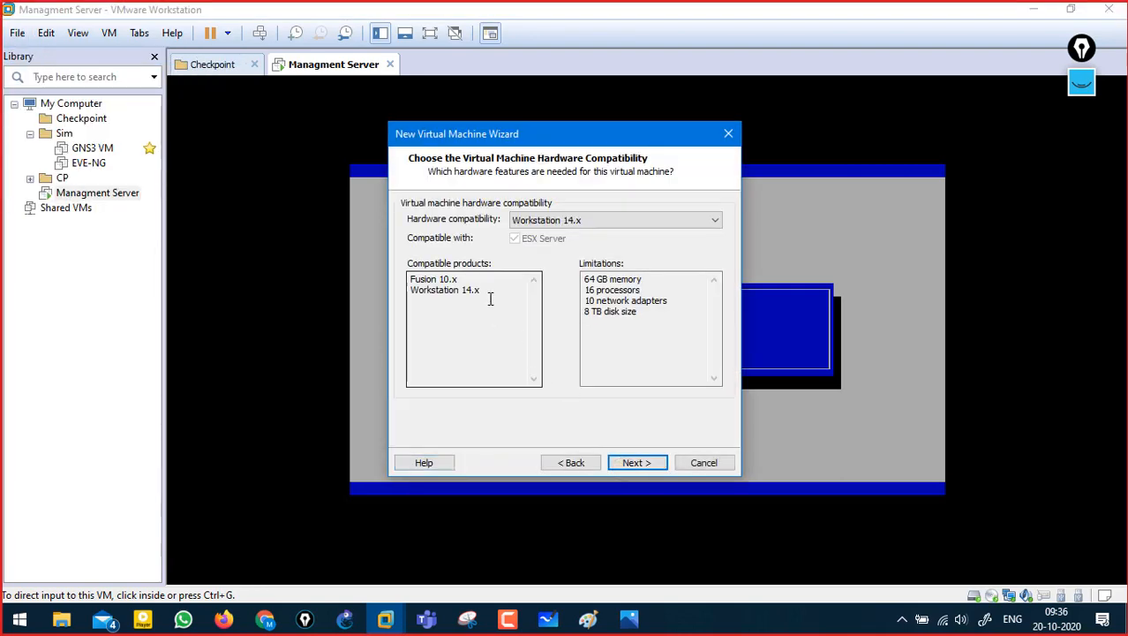
left_click(639, 459)
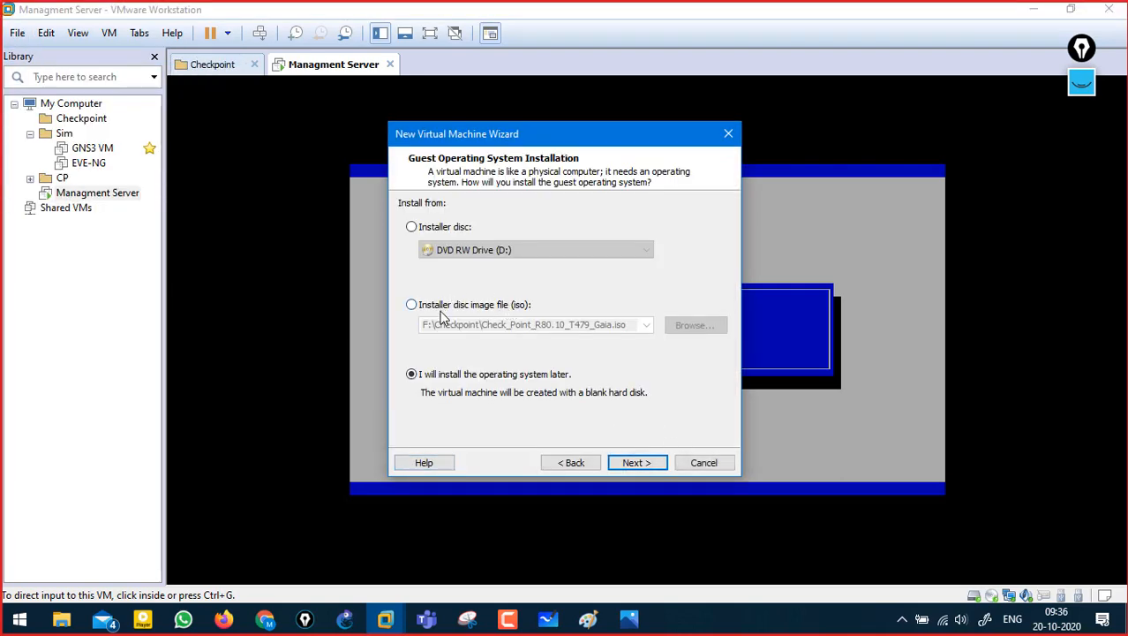
left_click(645, 462)
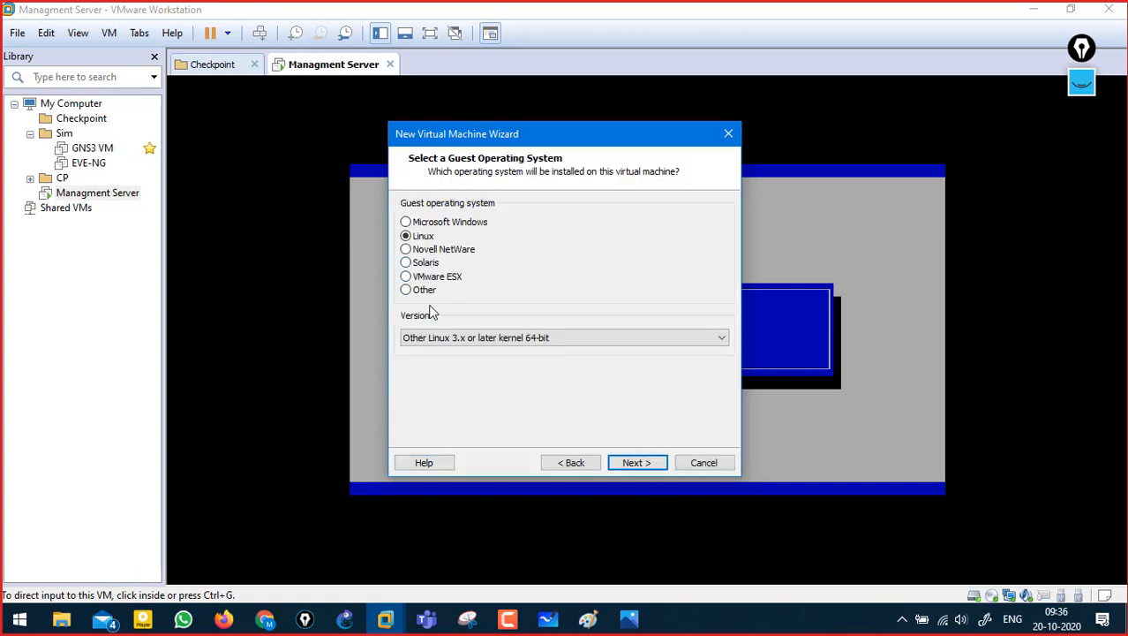
left_click(635, 465)
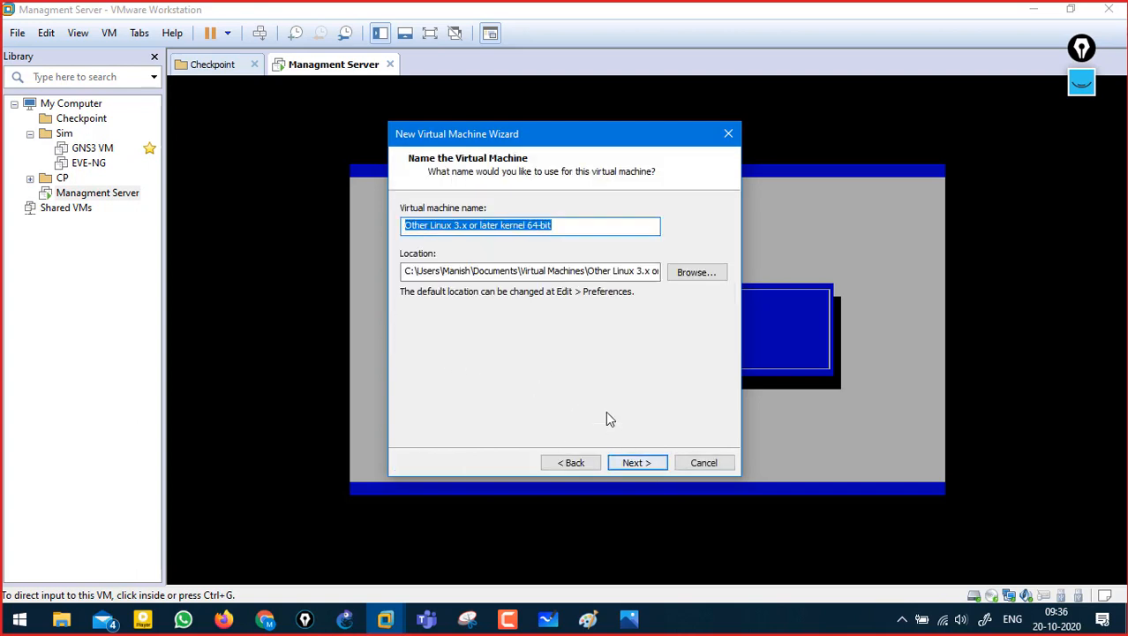
left_click(574, 463)
left_click(573, 462)
left_click(574, 463)
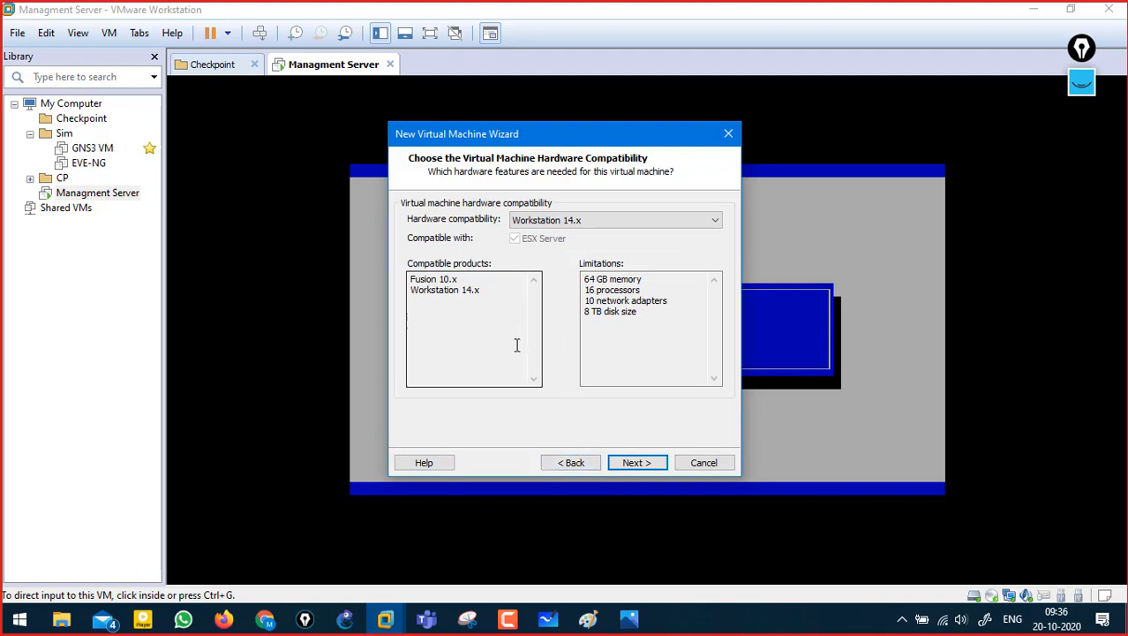
left_click(649, 465)
left_click(450, 306)
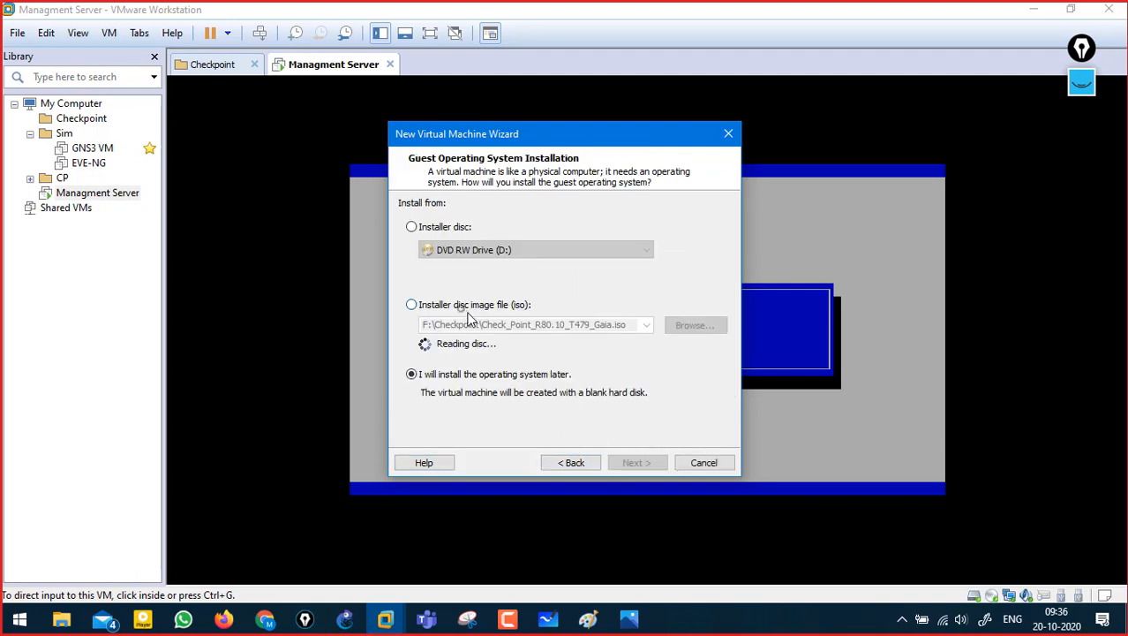
left_click(693, 326)
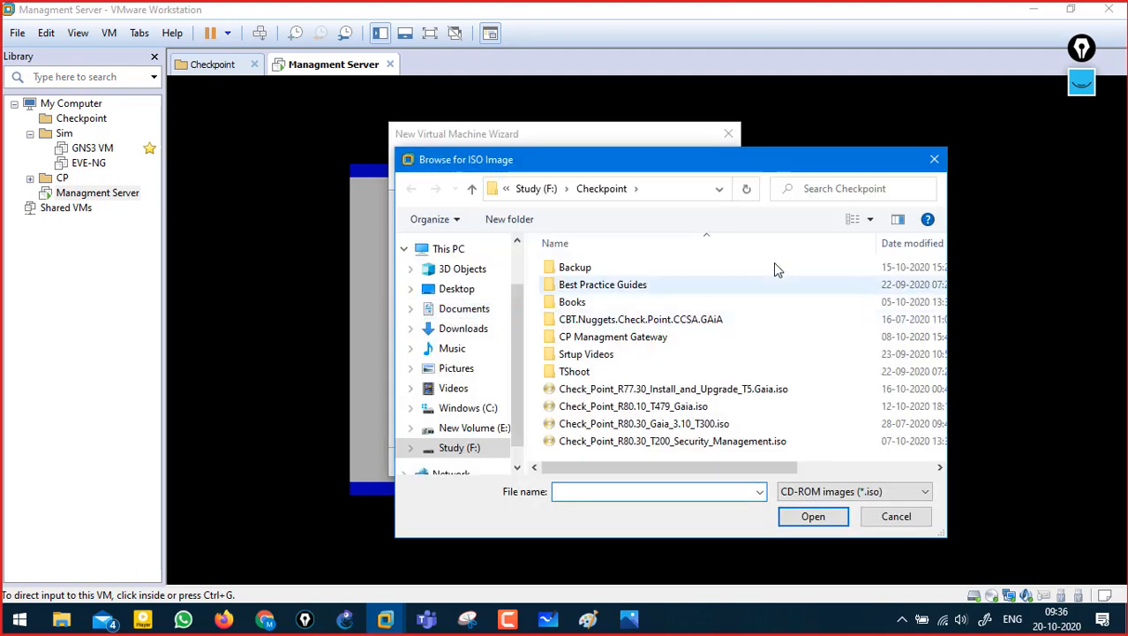
- Find the Windows 8.1 ISO by checking the Study (F:) and New Volume (E:) drives
left_click(529, 188)
scroll(926, 447, "down", 6)
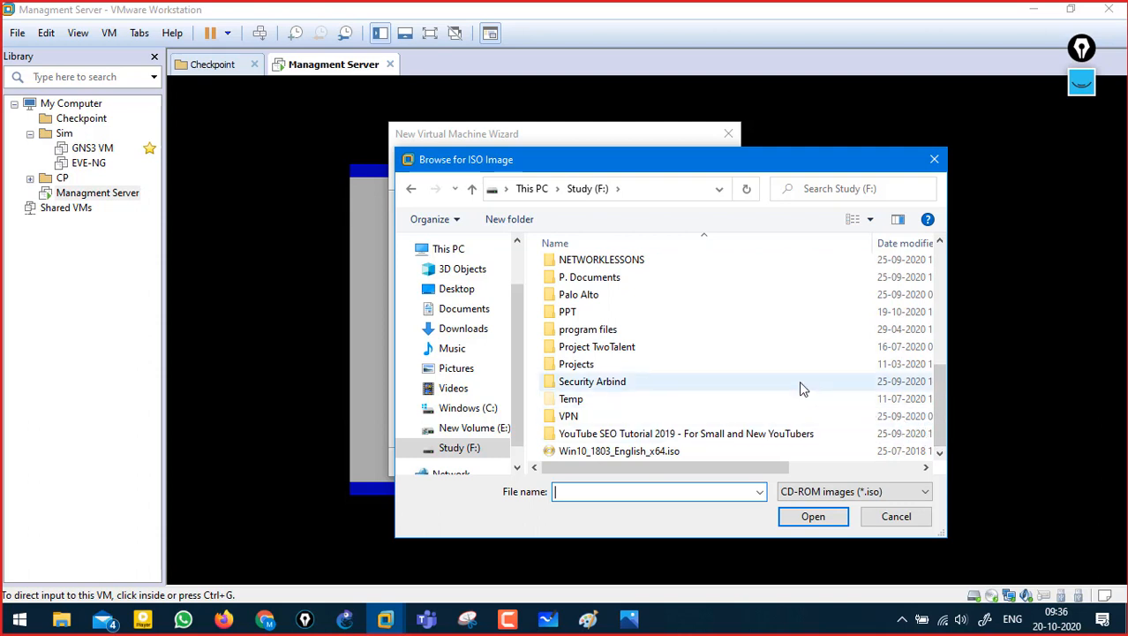
mouse_move(947, 424)
left_mouse_down()
mouse_move(945, 352)
mouse_move(931, 432)
left_mouse_up()
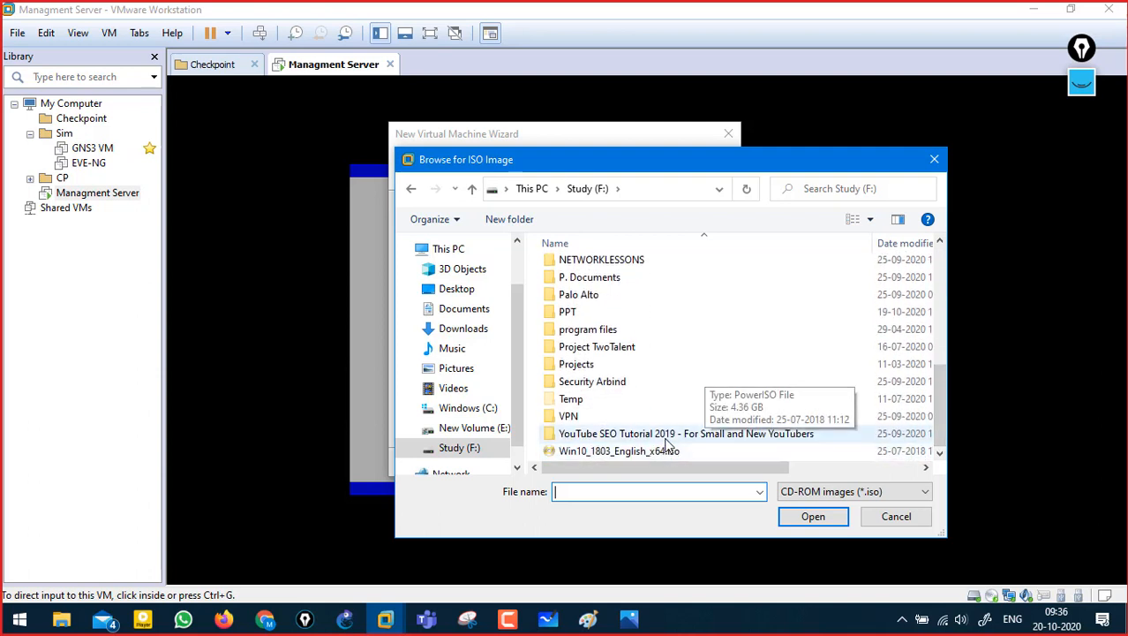
mouse_move(939, 382)
left_mouse_down()
mouse_move(940, 372)
mouse_move(941, 385)
left_mouse_up()
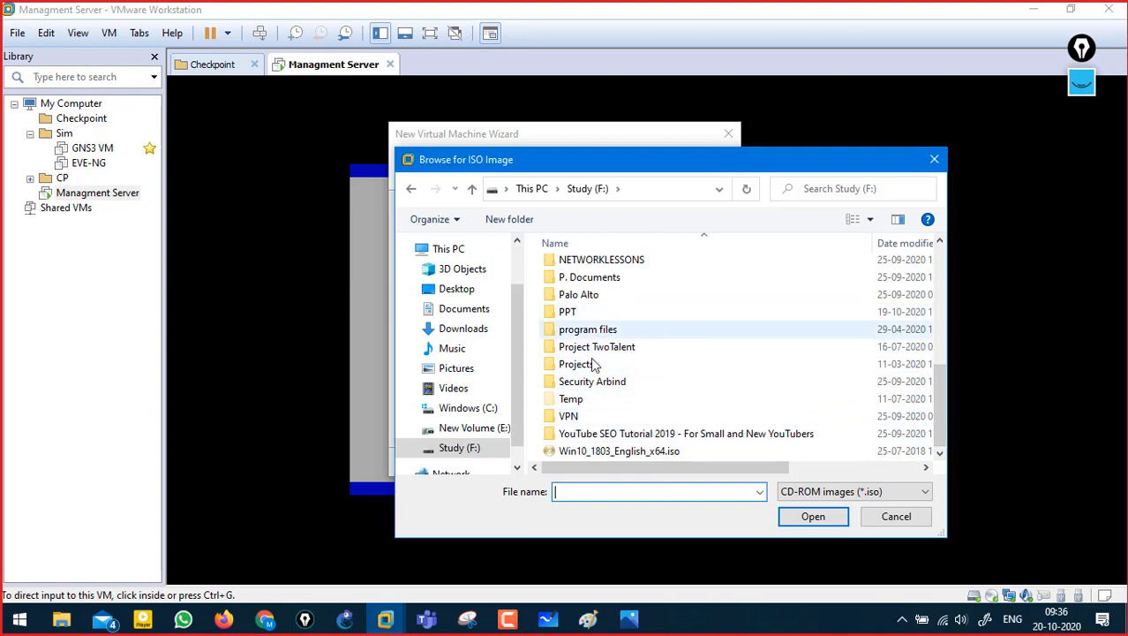
left_click(76, 615)
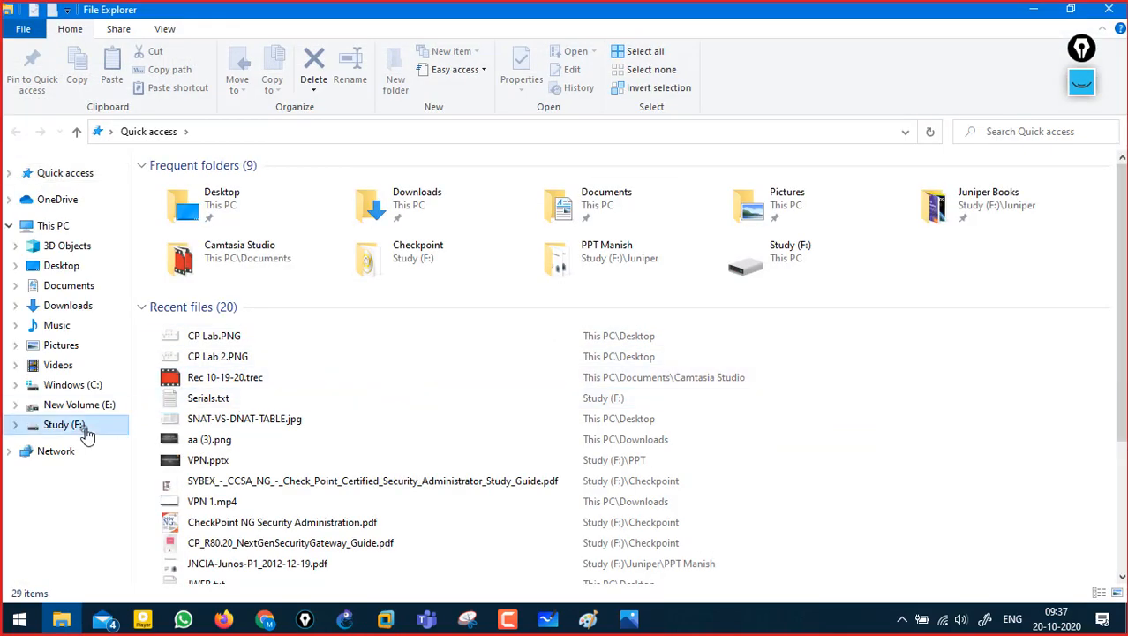
left_click(86, 431)
left_click(109, 406)
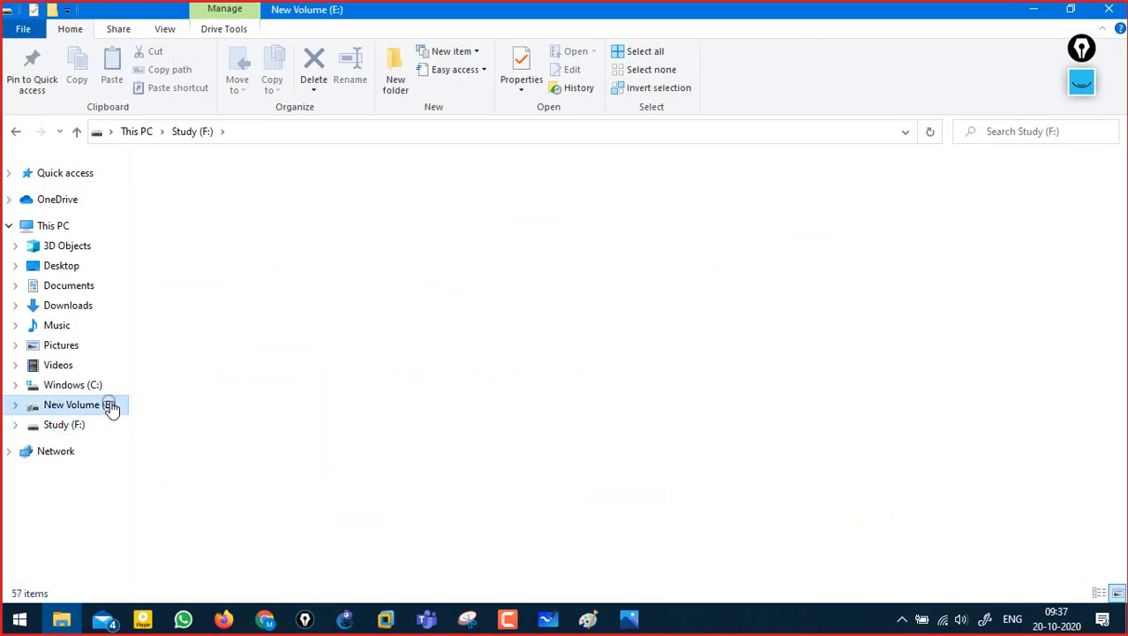
left_click(1031, 9)
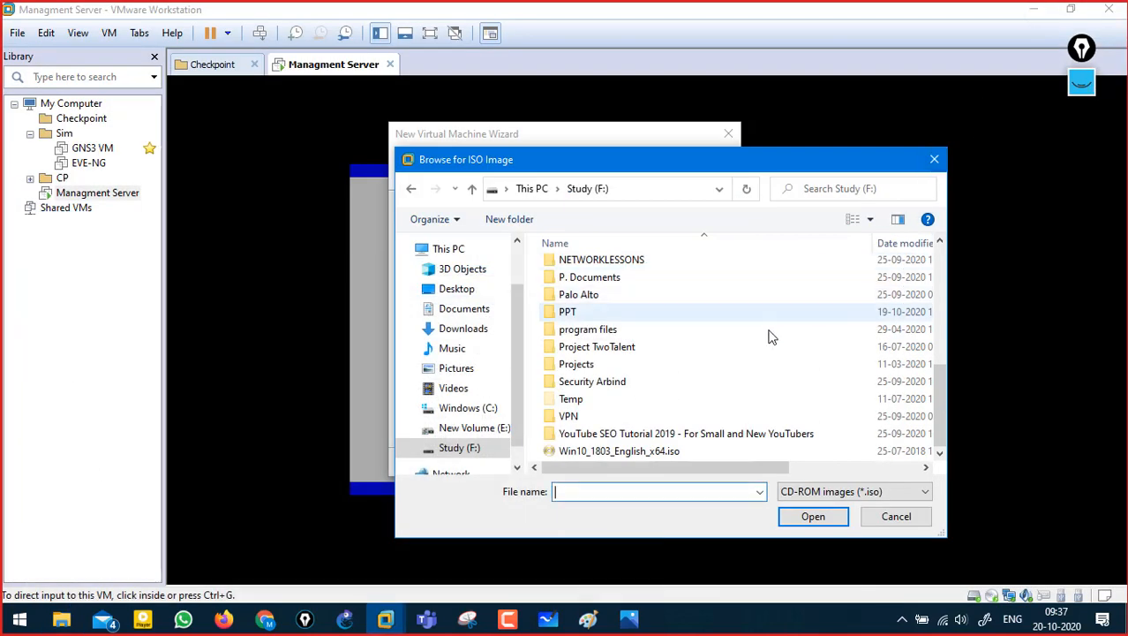
- Select the Windows 8.1 Pro X64 ISO on New Volume (E:) as the installer image
left_click(476, 429)
left_click(616, 354)
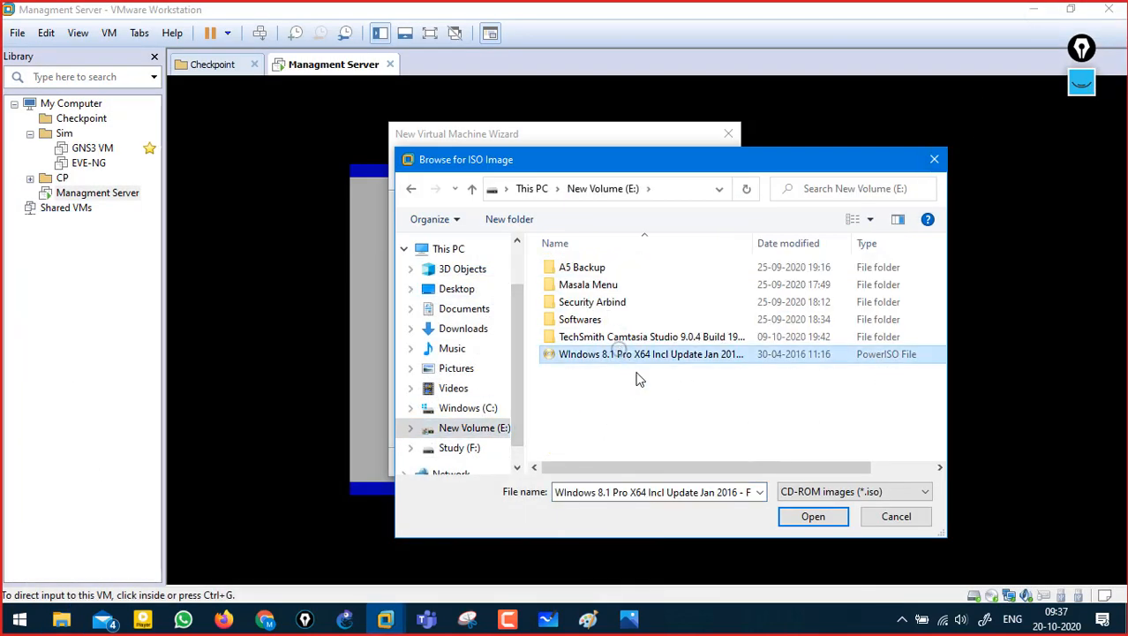
left_click(813, 520)
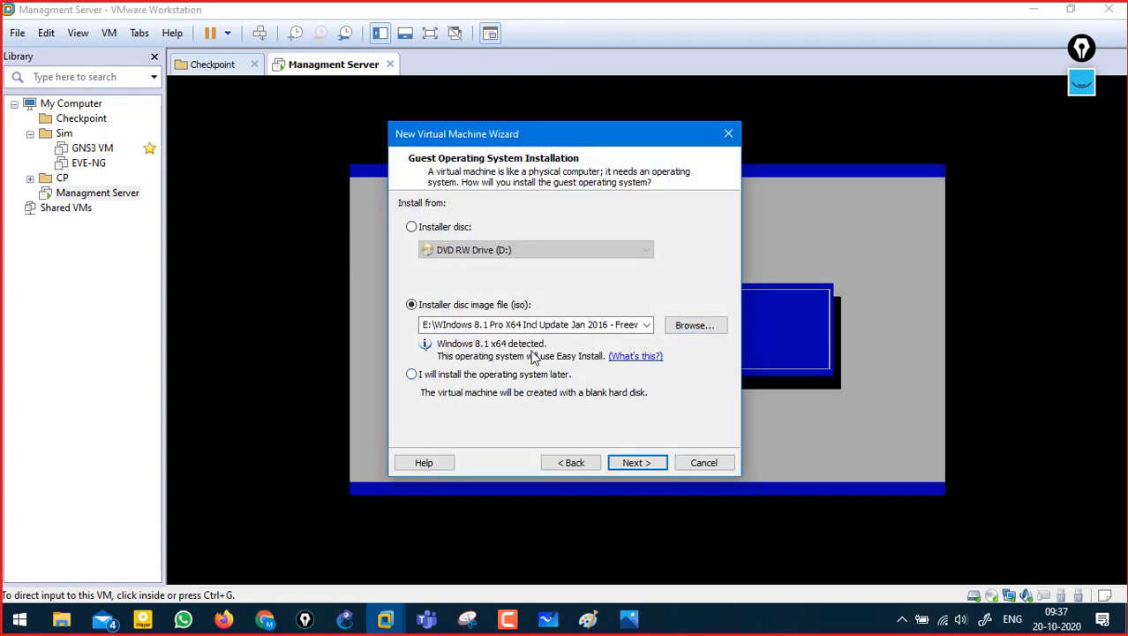
- Skip the product key and keep the default name, BIOS firmware, processors and 2048 MB memory
left_click(634, 462)
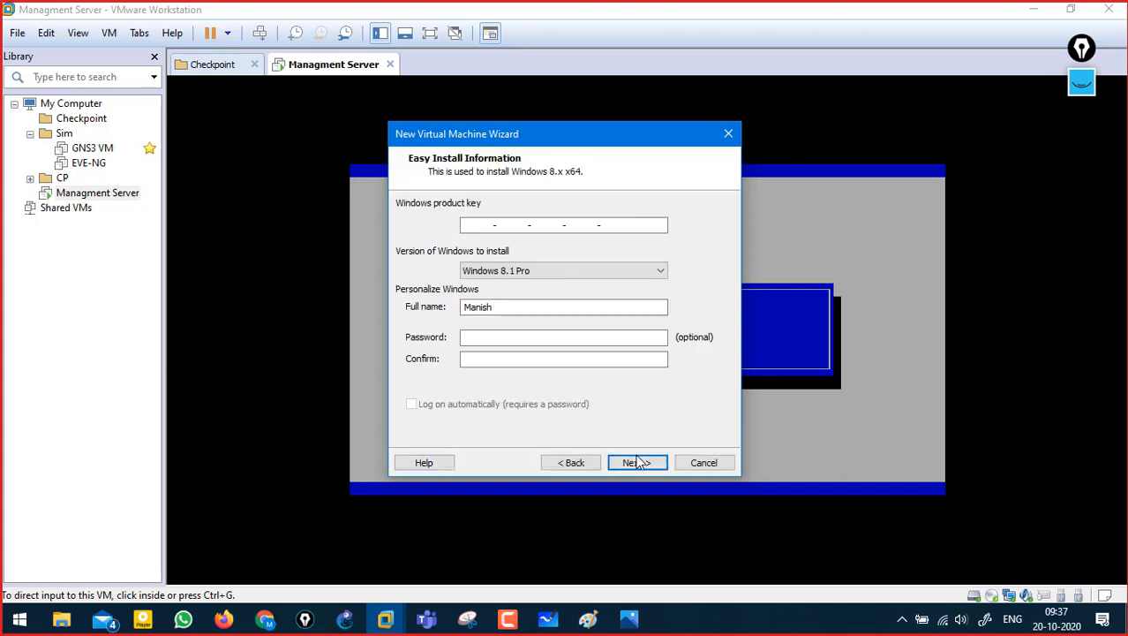
left_click(644, 463)
left_click(593, 342)
left_click(630, 461)
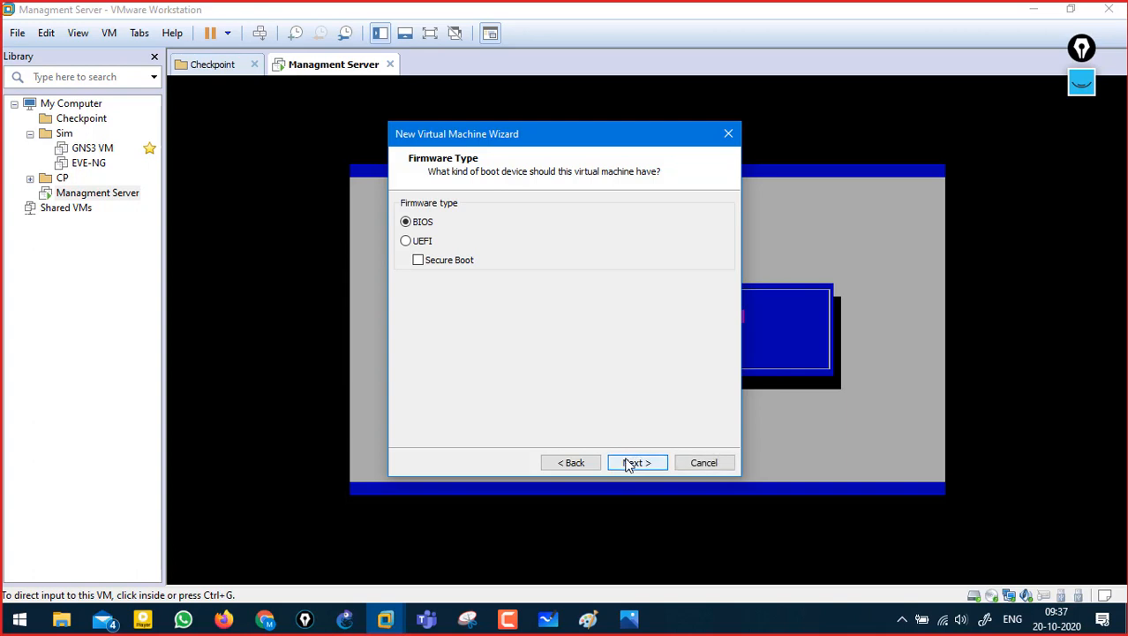
left_click(631, 462)
left_click(636, 462)
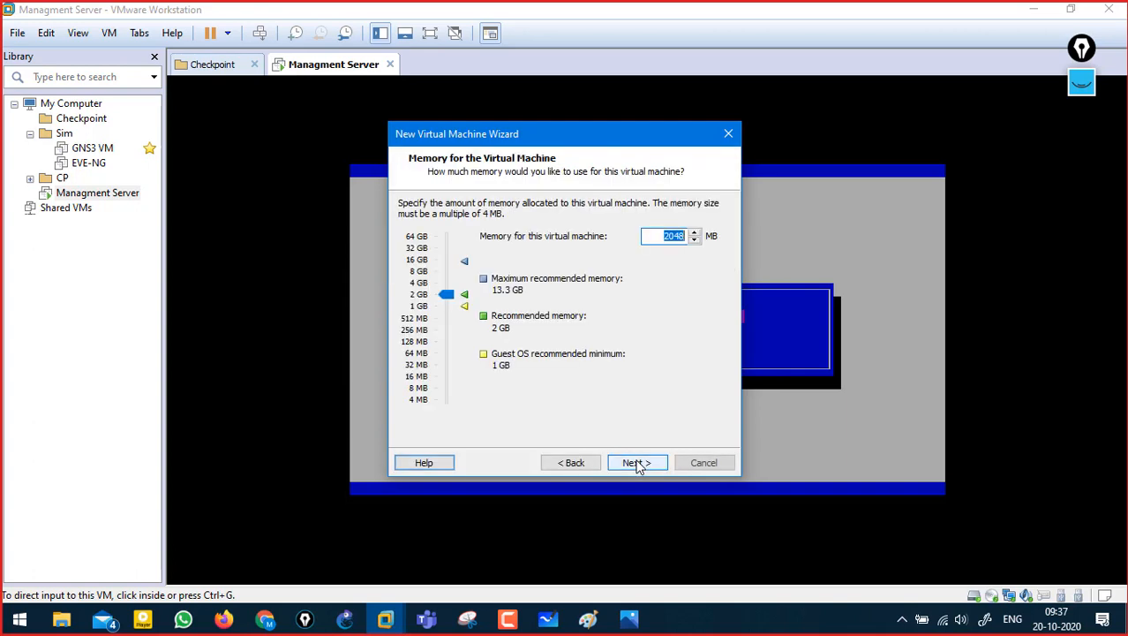
left_click(646, 467)
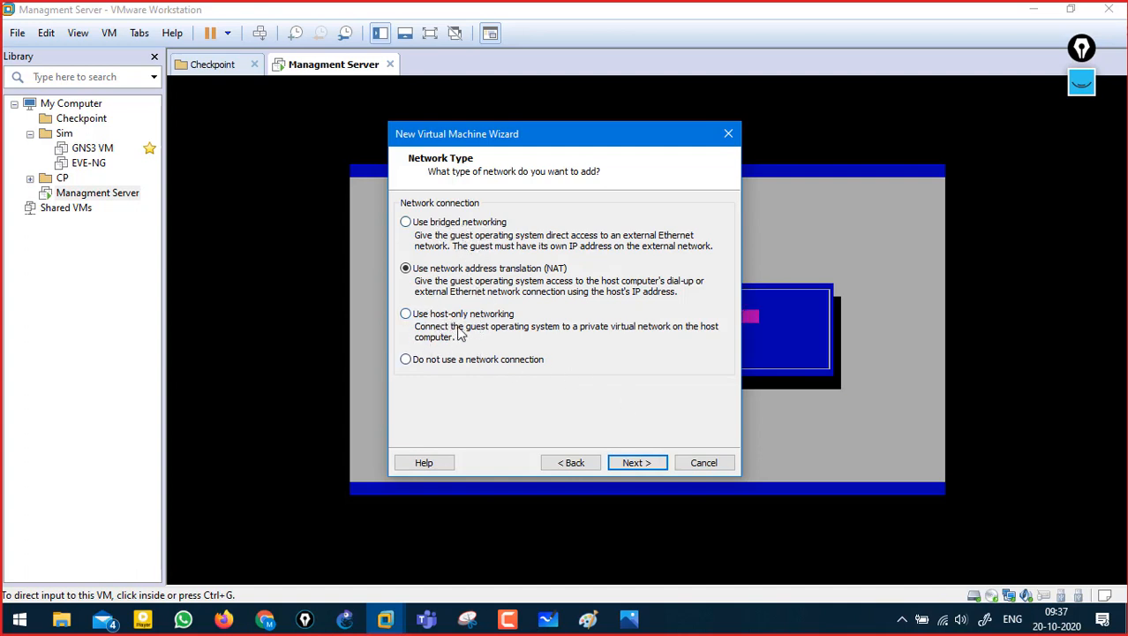
- Pick the network type and create a new 60 GB virtual disk split into files
left_click(458, 319)
left_click(639, 462)
left_click(639, 463)
left_click(637, 463)
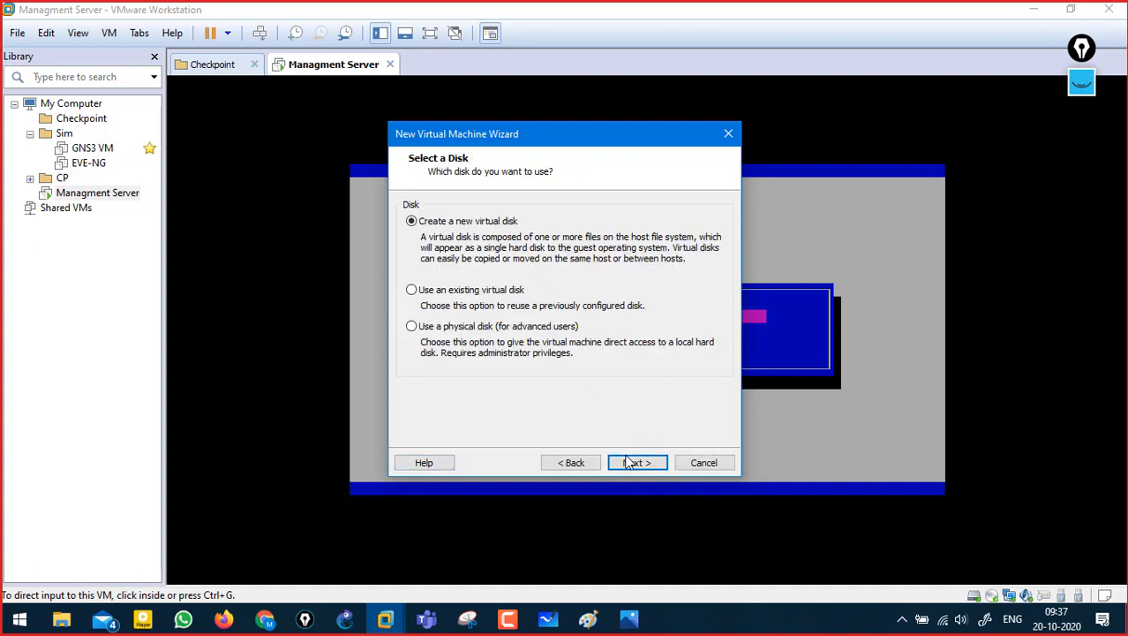
left_click(632, 455)
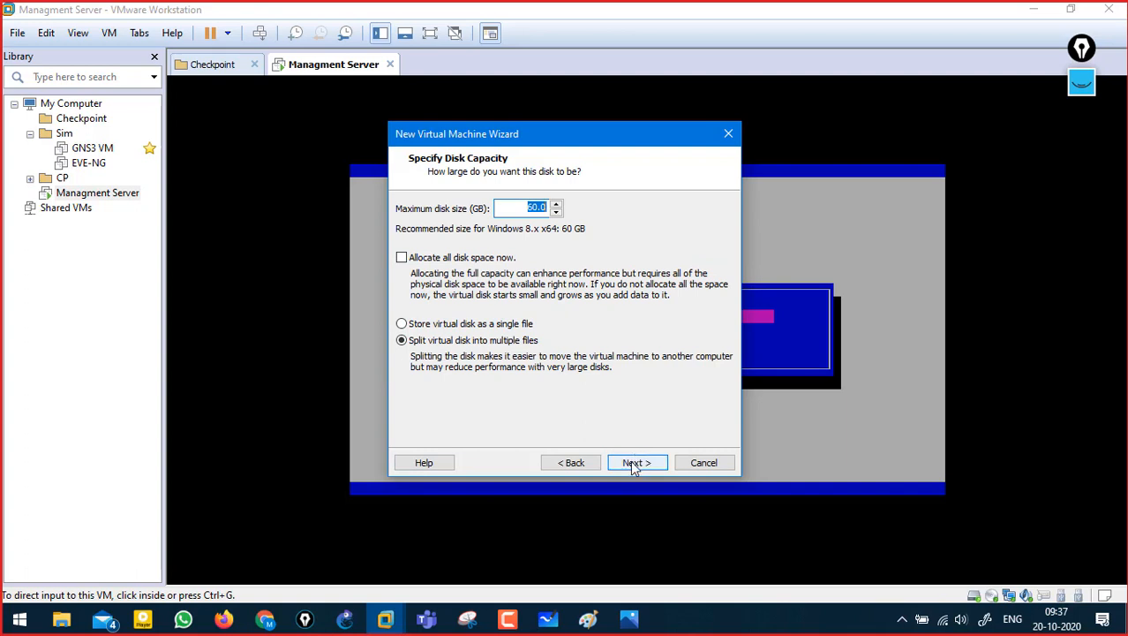
left_click(633, 464)
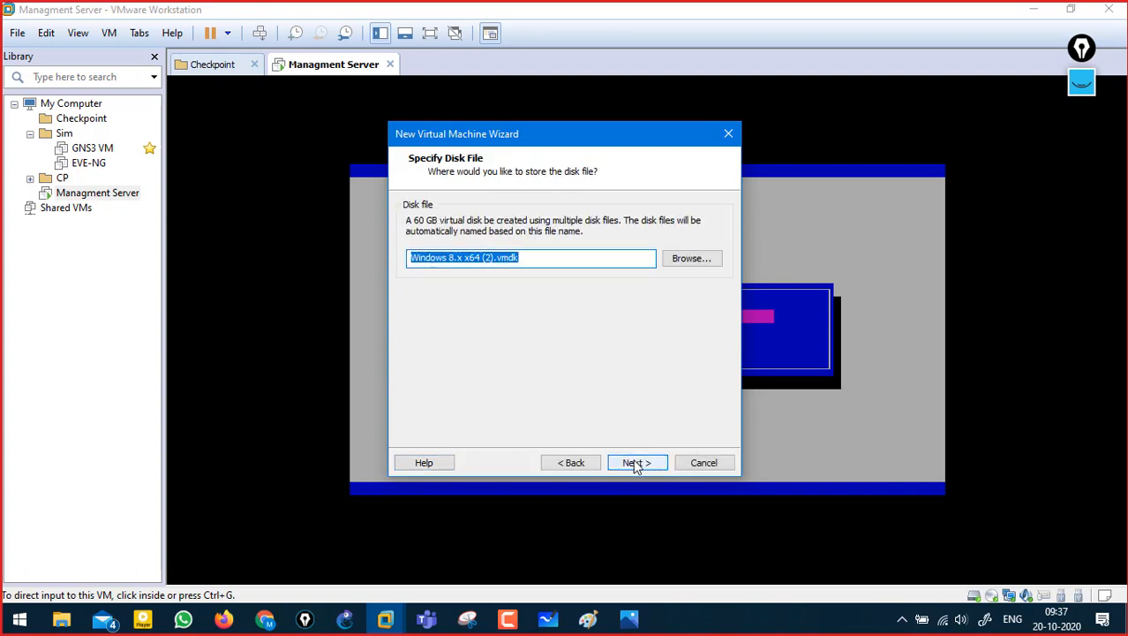
- Review the disk capacity, keep the default disk file name and create the virtual machine
left_click(574, 463)
left_click(634, 463)
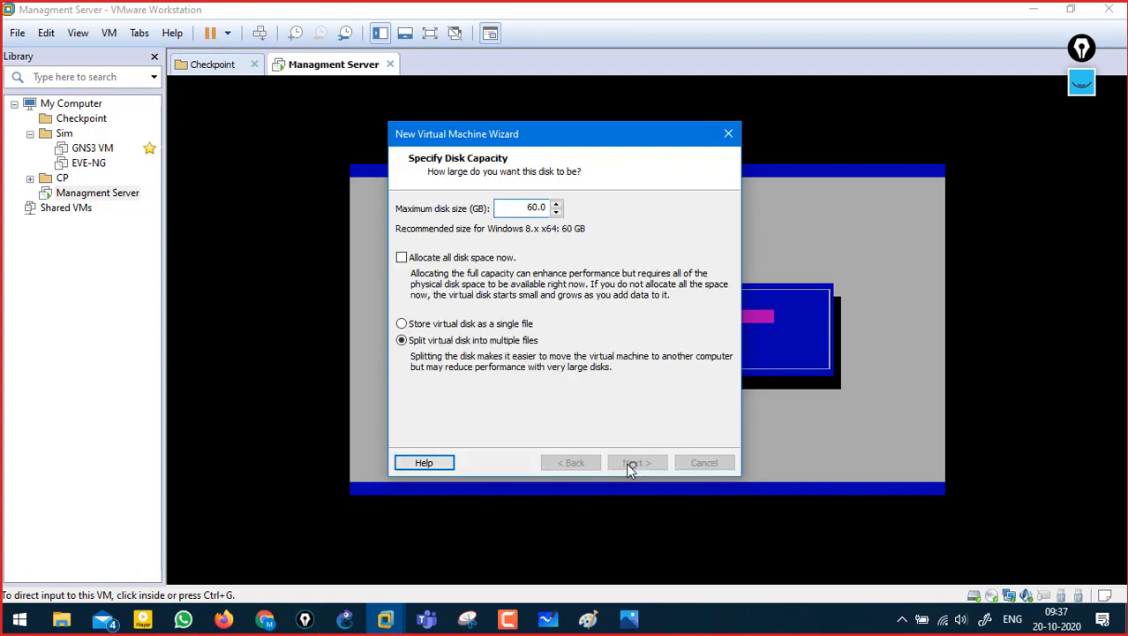
left_click(638, 462)
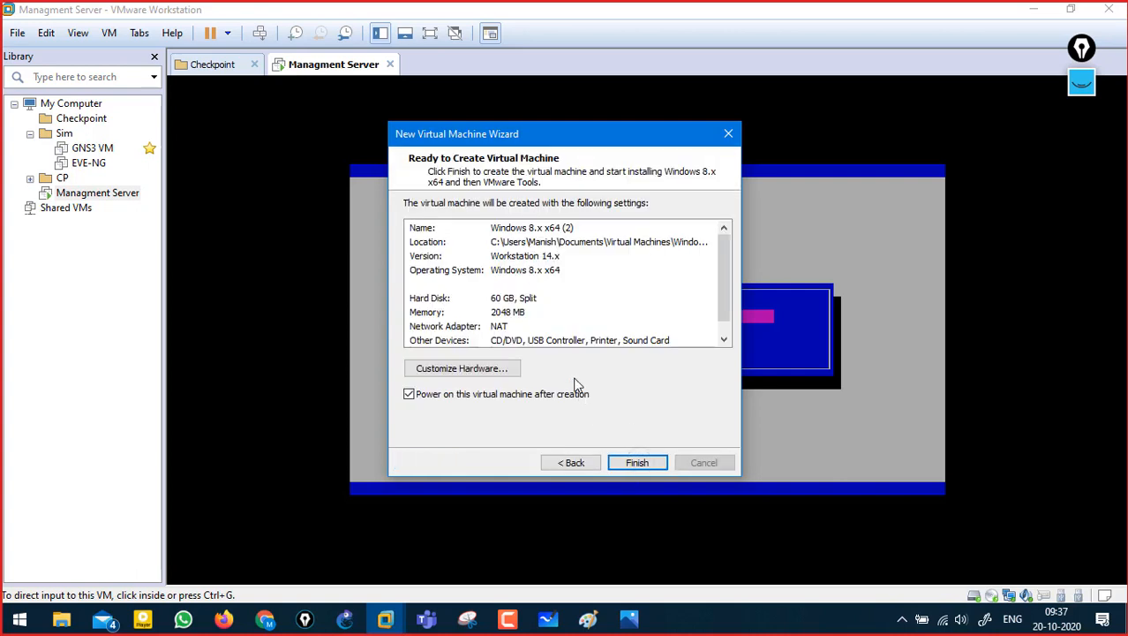
left_click(631, 464)
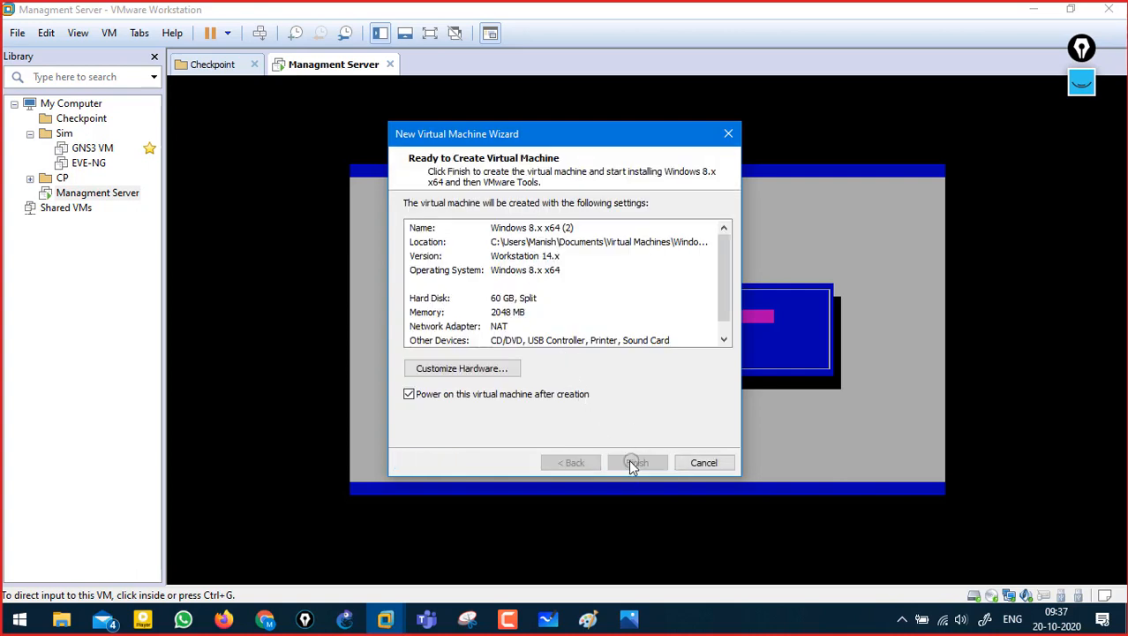
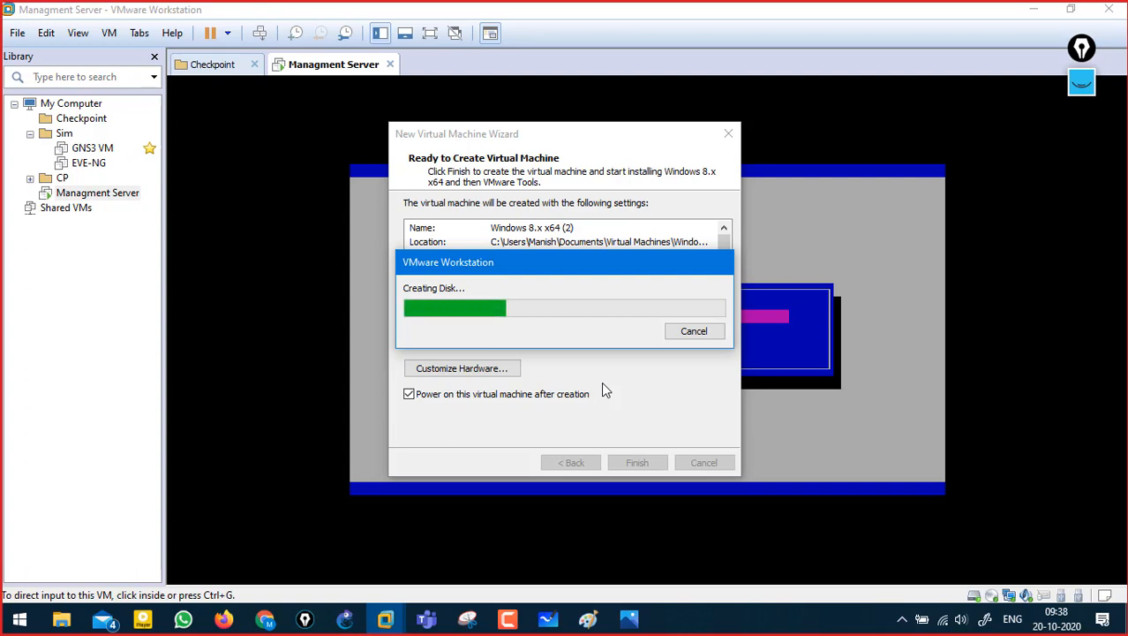
- Move the Creating Disk progress dialog up and left, off the new VM's settings list
left_click_drag(549, 257, 362, 143)
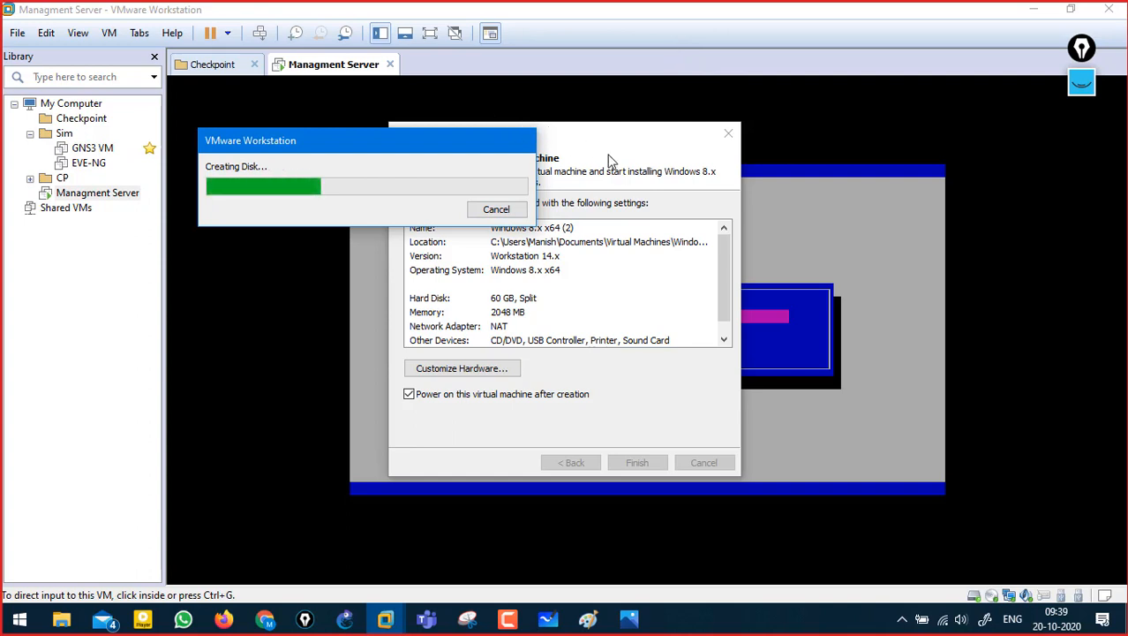
left_click(428, 620)
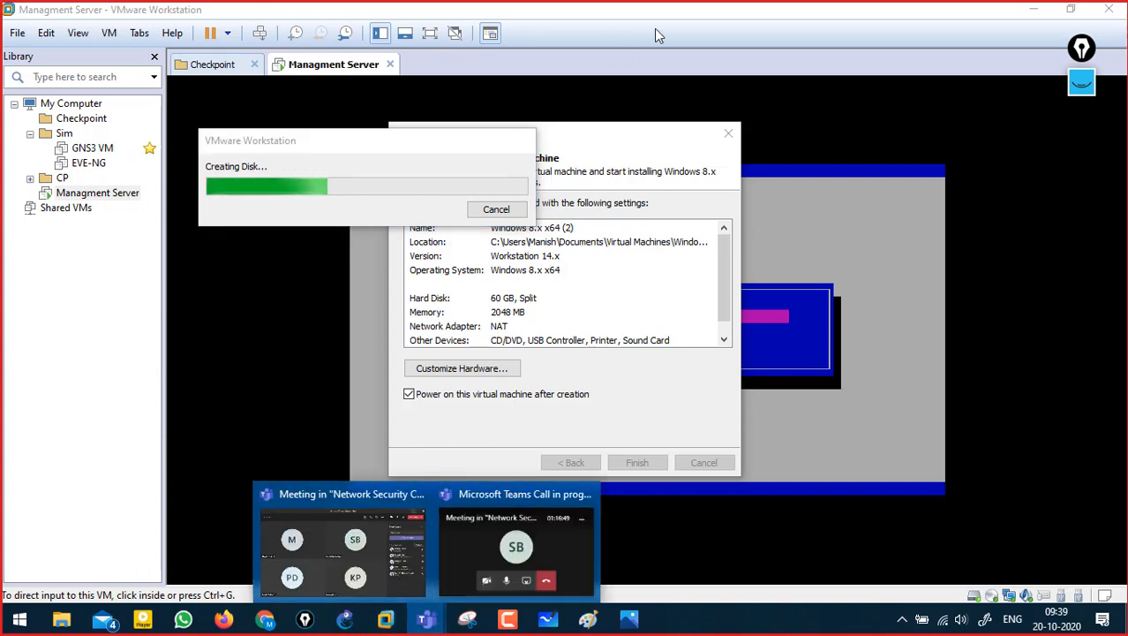
left_click(887, 51)
- Handwrite a green annotation note beside the disk-creation dialog
left_click(1090, 87)
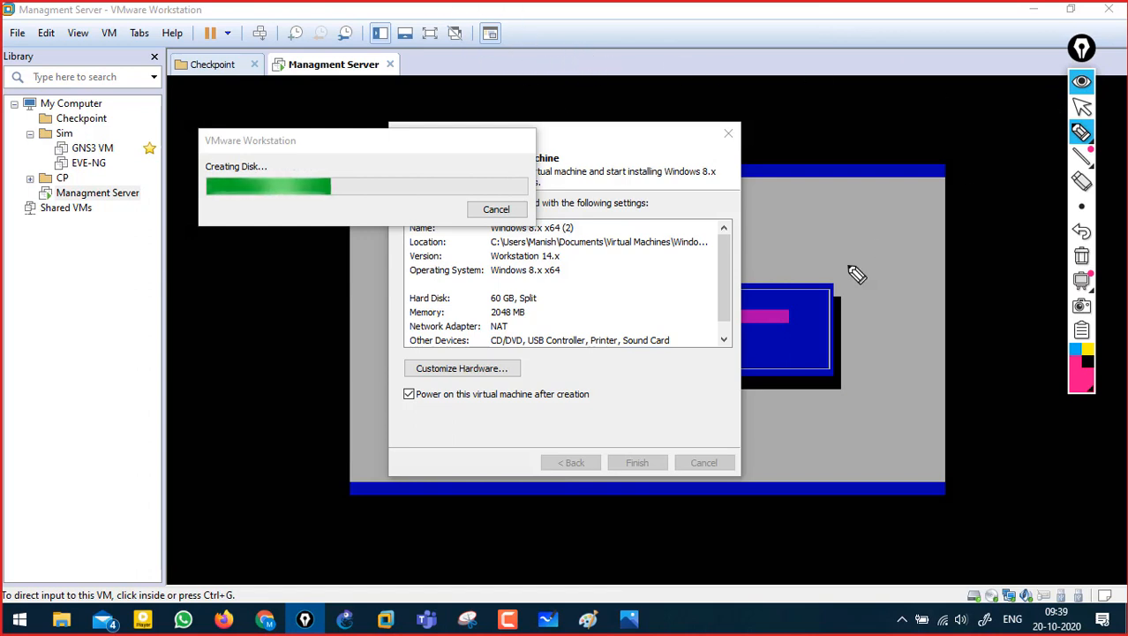
left_click(1084, 105)
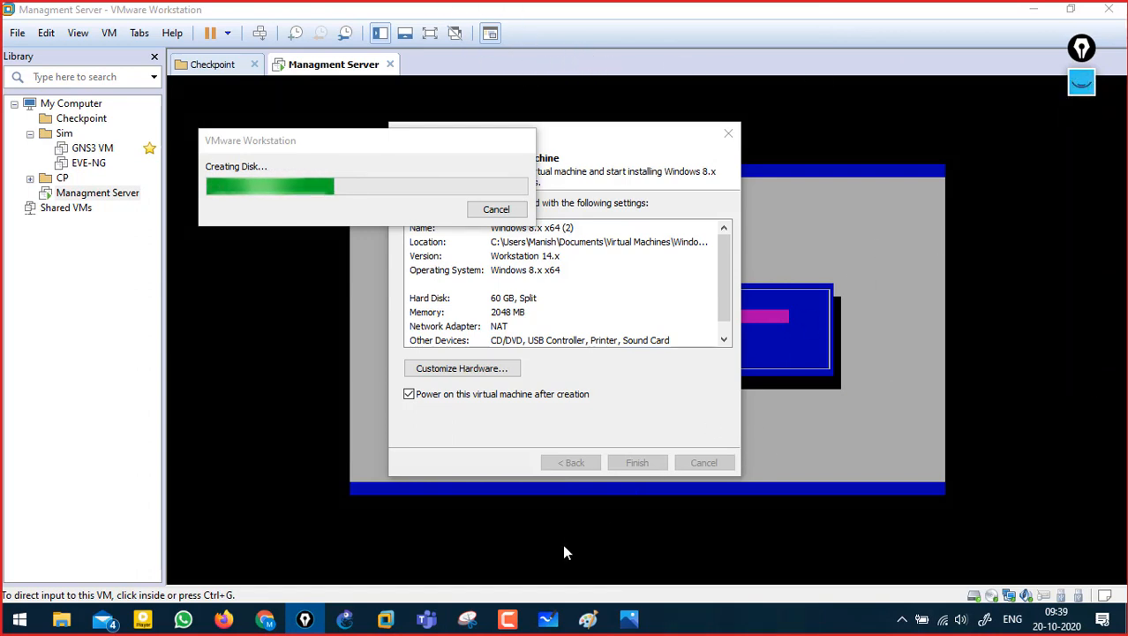
left_click(1079, 86)
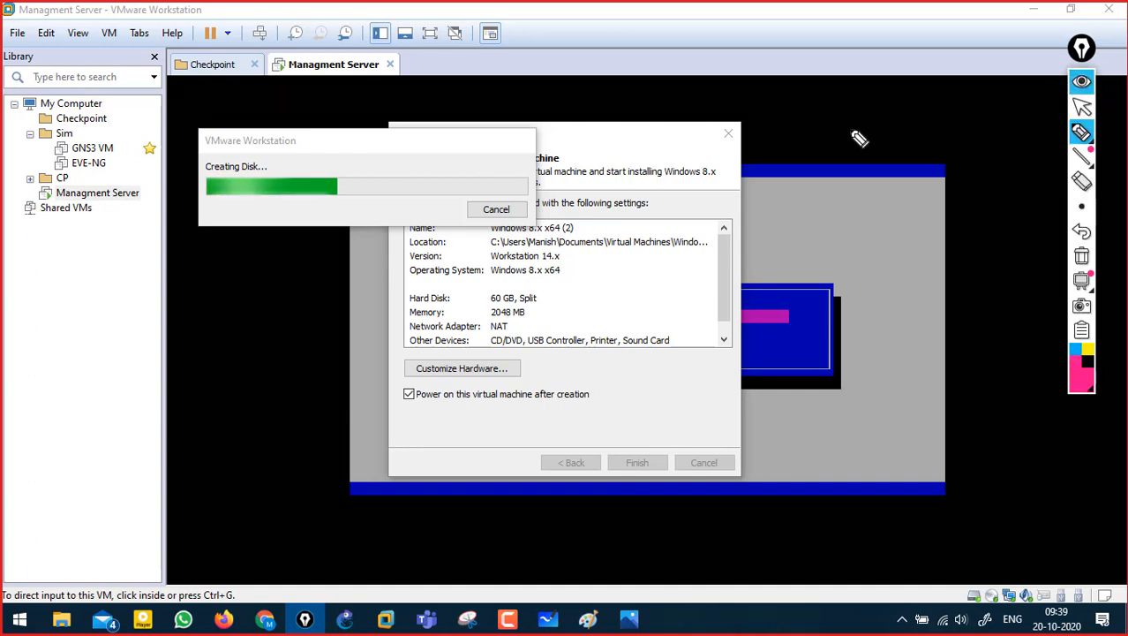
left_click(1079, 382)
left_click(1050, 205)
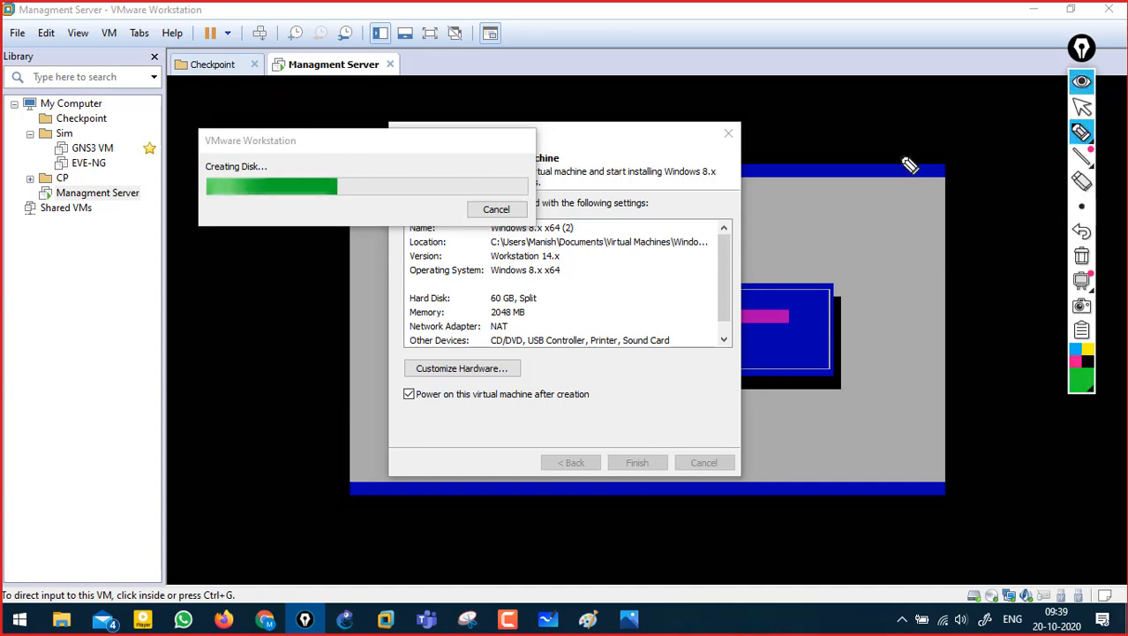
left_click_drag(807, 105, 810, 119)
mouse_move(817, 107)
left_mouse_down()
mouse_move(877, 118)
mouse_move(879, 139)
mouse_move(922, 88)
mouse_move(955, 109)
left_mouse_up()
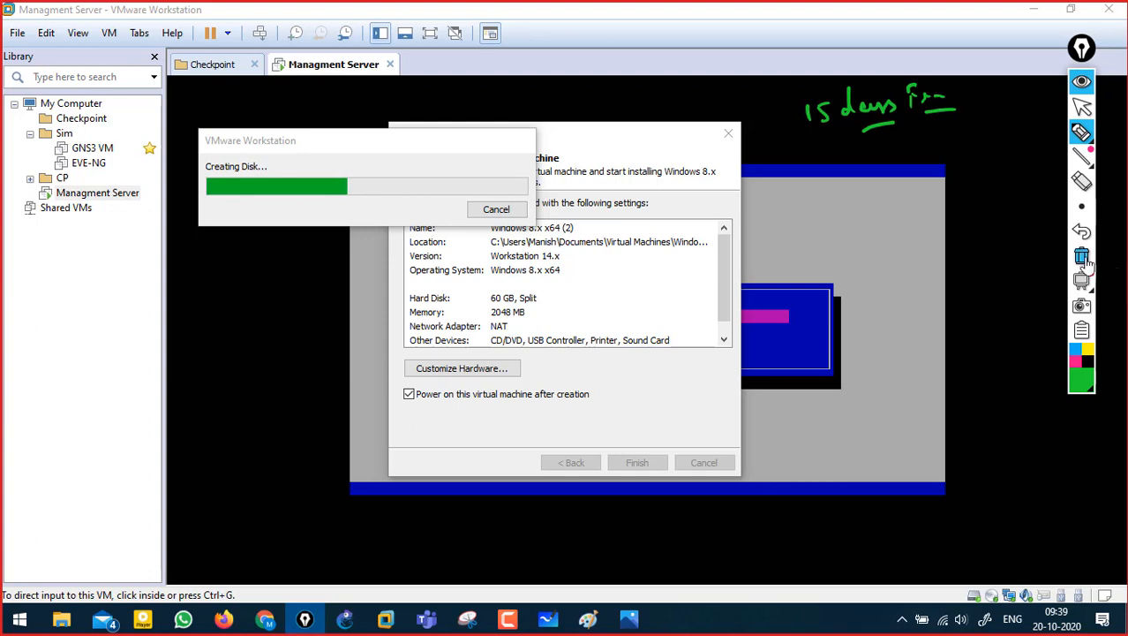
- Erase the handwritten note, put the annotation tools away, and pause the screen recording
left_click(1082, 258)
left_click(1081, 82)
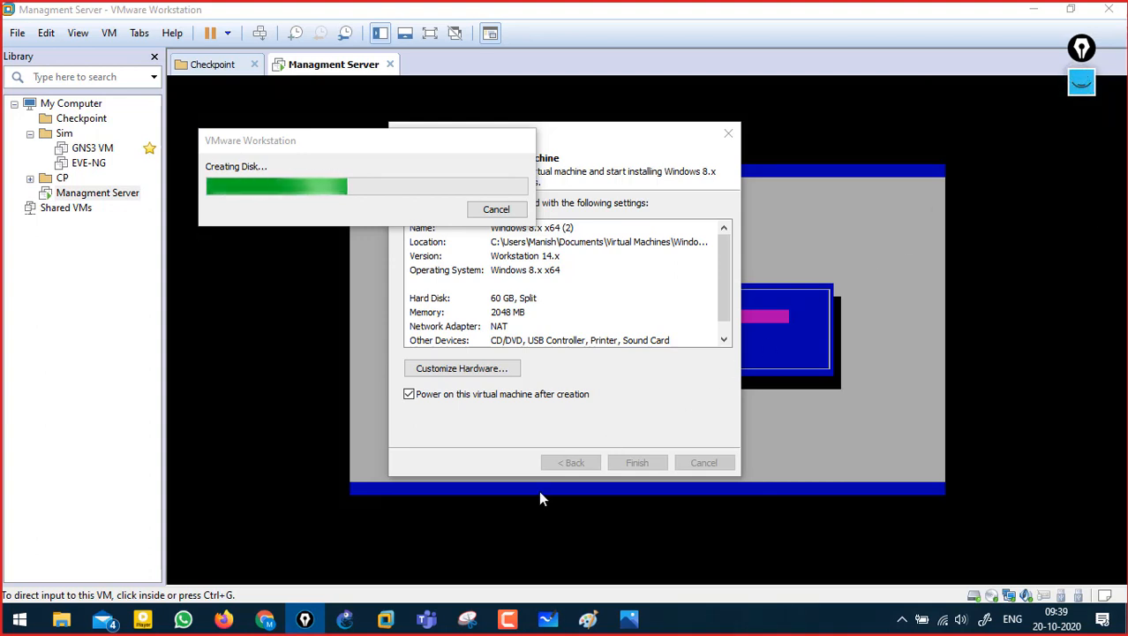
left_click(509, 620)
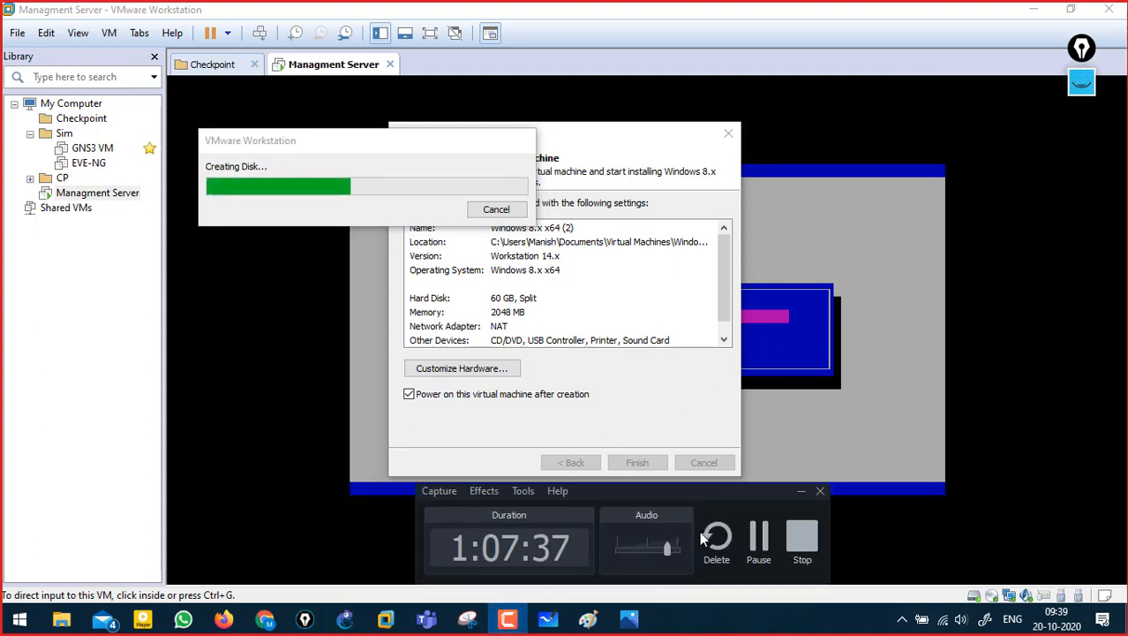
left_click(760, 537)
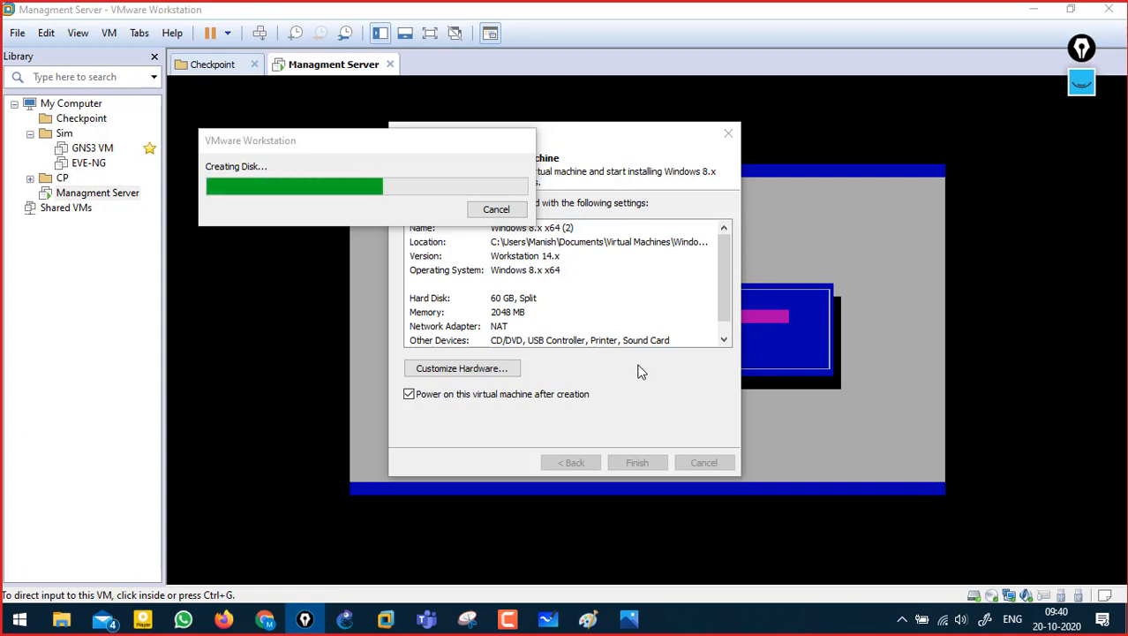
left_click(1075, 86)
left_click_drag(788, 132, 778, 167)
mouse_move(777, 138)
left_mouse_down()
mouse_move(800, 140)
mouse_move(800, 155)
left_mouse_up()
left_click_drag(819, 136, 846, 139)
mouse_move(832, 126)
left_mouse_down()
mouse_move(853, 116)
mouse_move(889, 133)
left_mouse_up()
left_click_drag(874, 127, 910, 128)
mouse_move(915, 96)
left_mouse_down()
mouse_move(919, 121)
mouse_move(925, 108)
left_mouse_up()
mouse_move(930, 108)
left_mouse_down()
mouse_move(931, 120)
mouse_move(971, 108)
left_mouse_up()
left_click_drag(975, 104, 980, 73)
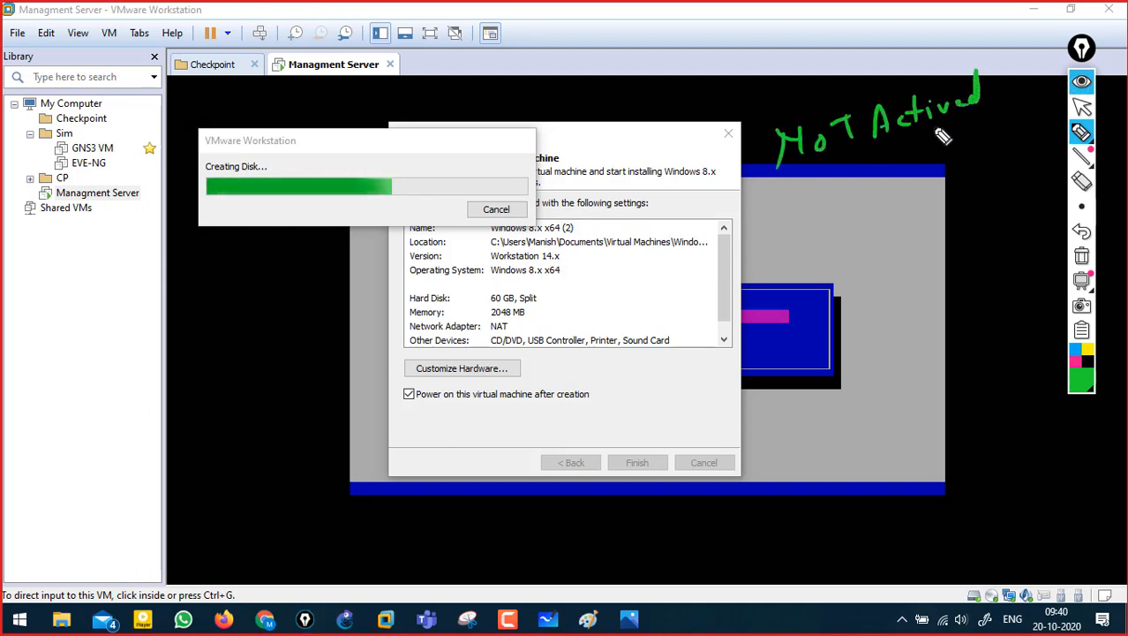
left_click_drag(802, 199, 833, 193)
mouse_move(834, 193)
left_mouse_down()
mouse_move(850, 209)
mouse_move(892, 204)
left_mouse_up()
left_click_drag(893, 181, 910, 179)
left_click_drag(909, 187, 920, 186)
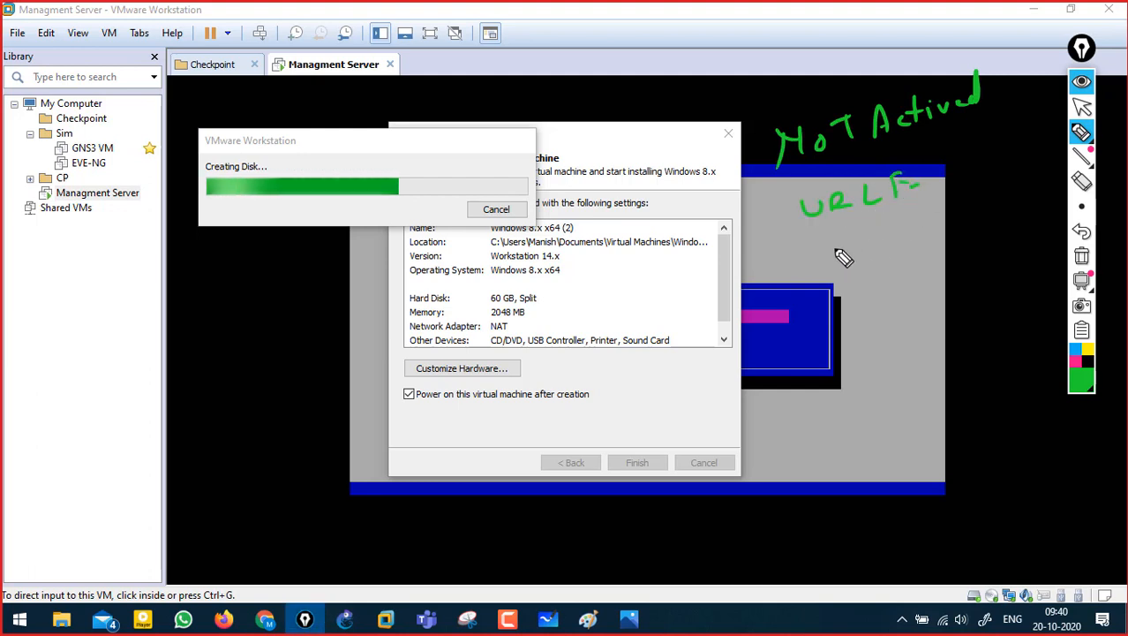
mouse_move(832, 228)
left_mouse_down()
mouse_move(848, 250)
mouse_move(859, 227)
left_mouse_up()
left_click_drag(862, 229, 905, 228)
mouse_move(916, 152)
left_mouse_down()
mouse_move(939, 217)
mouse_move(967, 187)
left_mouse_up()
mouse_move(982, 168)
left_mouse_down()
mouse_move(981, 184)
mouse_move(994, 159)
mouse_move(1028, 159)
left_mouse_up()
left_click_drag(984, 189, 1033, 183)
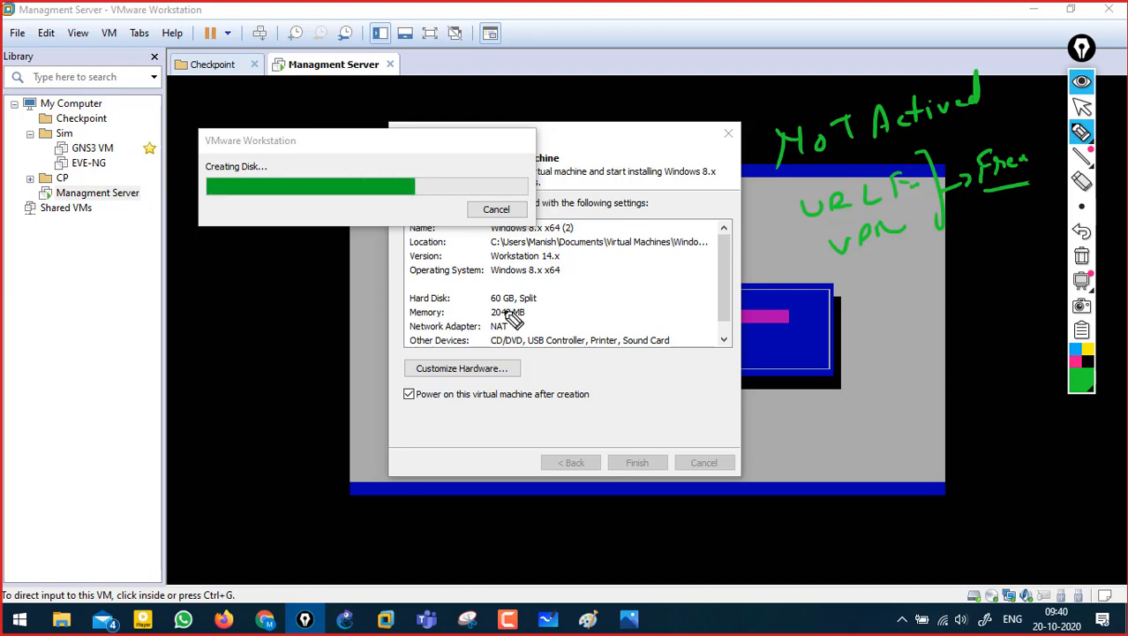
left_click(1081, 256)
mouse_move(811, 126)
left_mouse_down()
mouse_move(918, 99)
mouse_move(971, 111)
left_mouse_up()
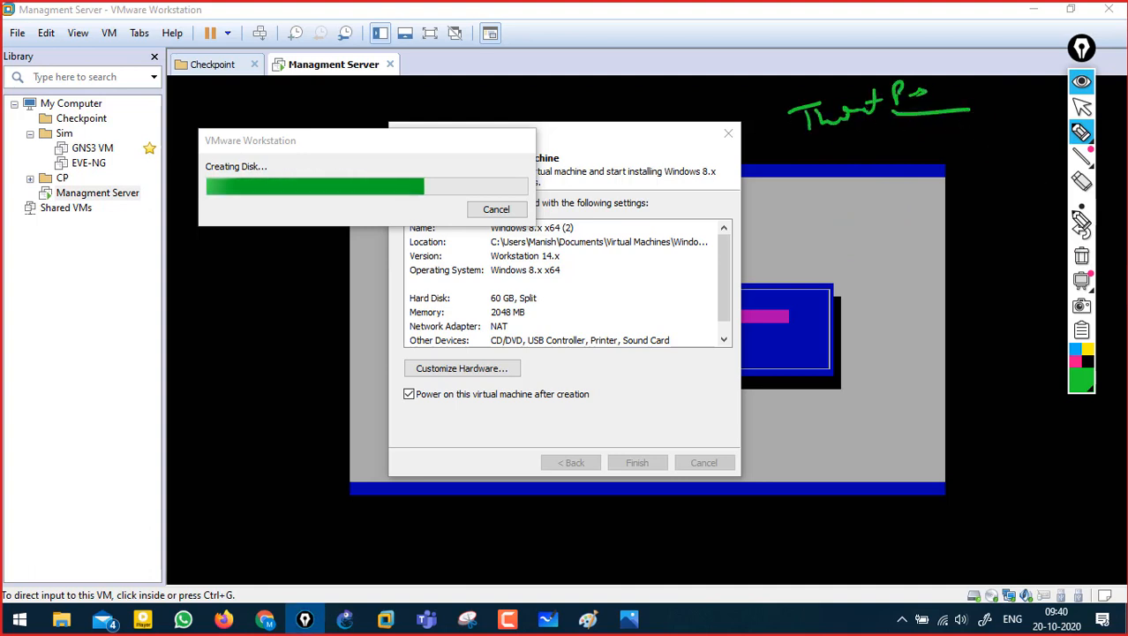
left_click(1082, 256)
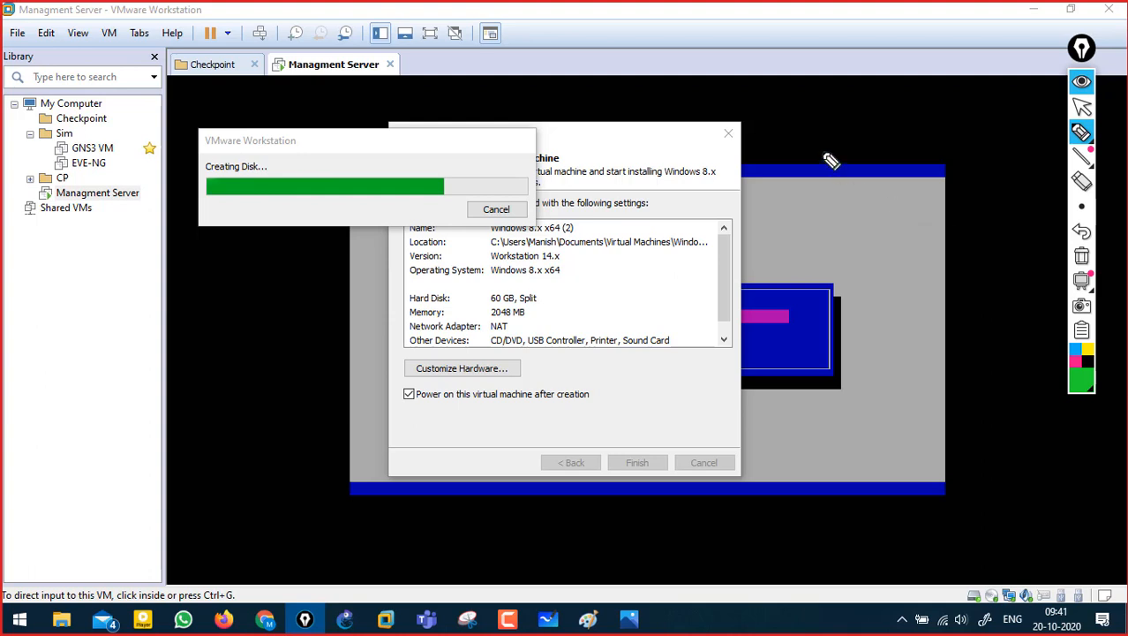
left_click_drag(778, 59, 807, 88)
left_click_drag(820, 76, 866, 85)
left_click(1082, 256)
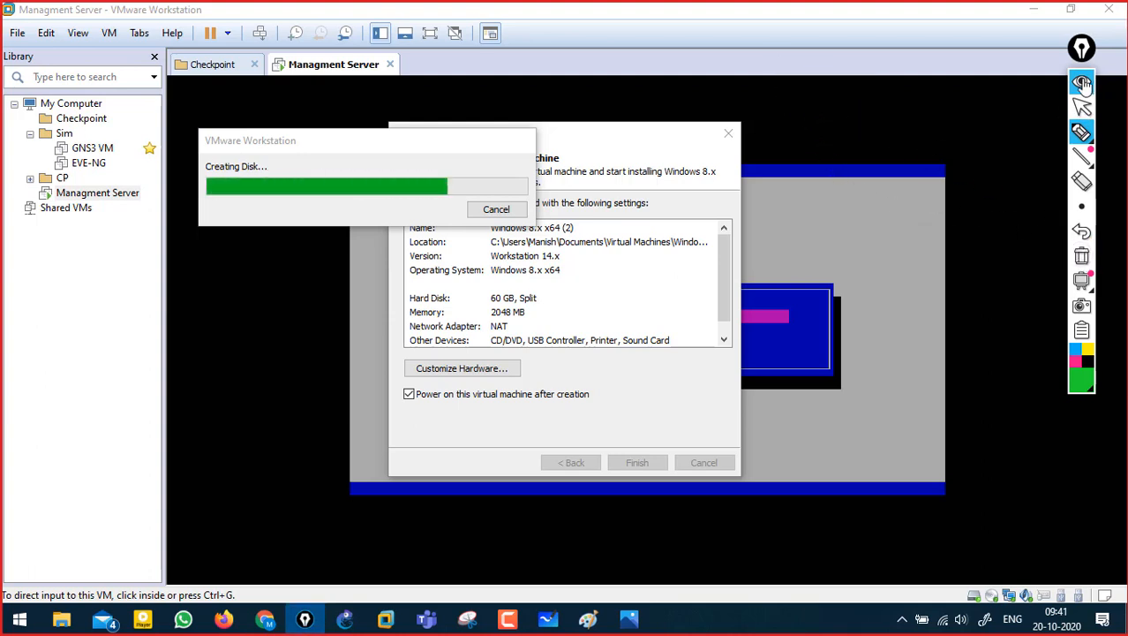
left_click(1083, 82)
left_click(1082, 91)
left_click_drag(792, 82, 796, 104)
mouse_move(791, 80)
left_mouse_down()
mouse_move(797, 94)
mouse_move(817, 85)
left_mouse_up()
mouse_move(825, 80)
left_mouse_down()
mouse_move(833, 91)
mouse_move(887, 77)
mouse_move(934, 86)
left_mouse_up()
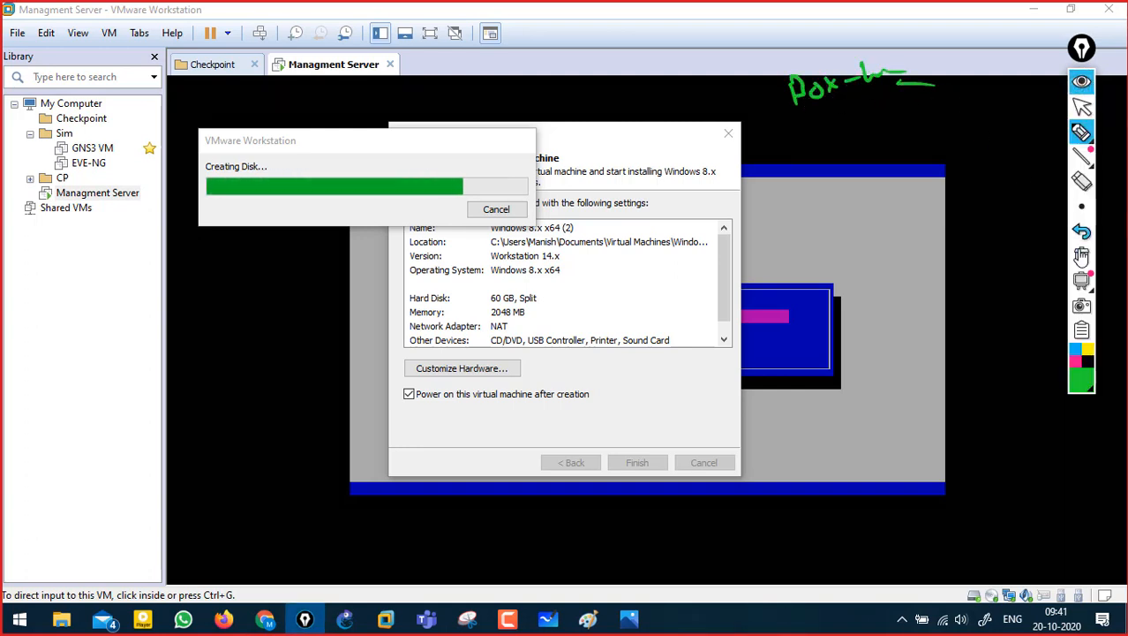
left_click(1082, 256)
- Power off the Windows 8.x x64 (2) VM and go back to the Managment Server tab
left_click(1082, 82)
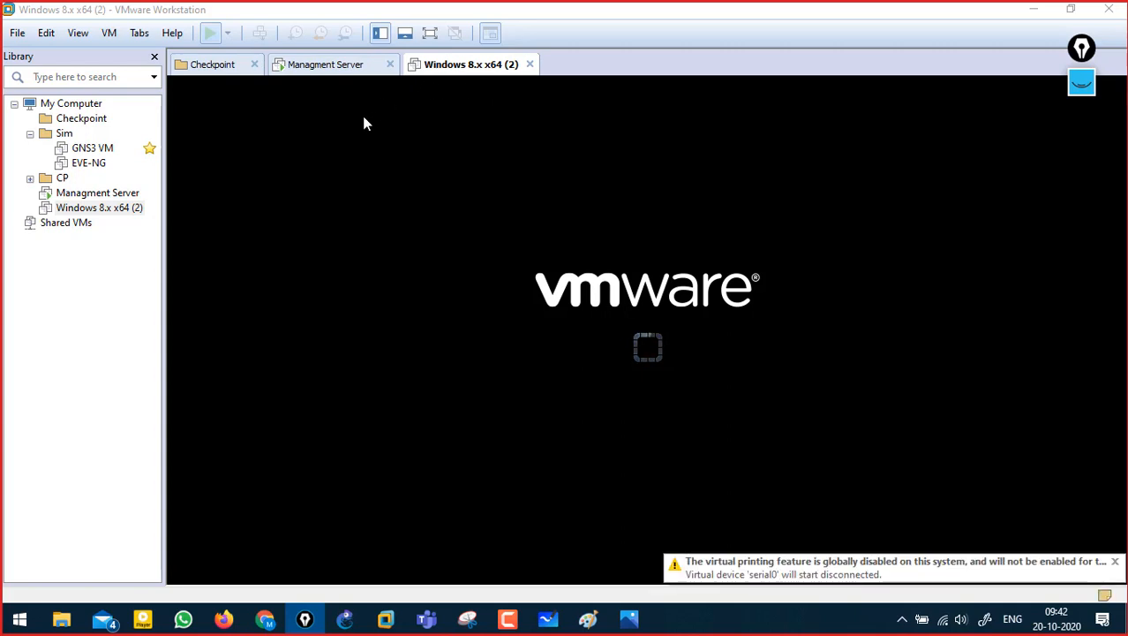
left_click(227, 33)
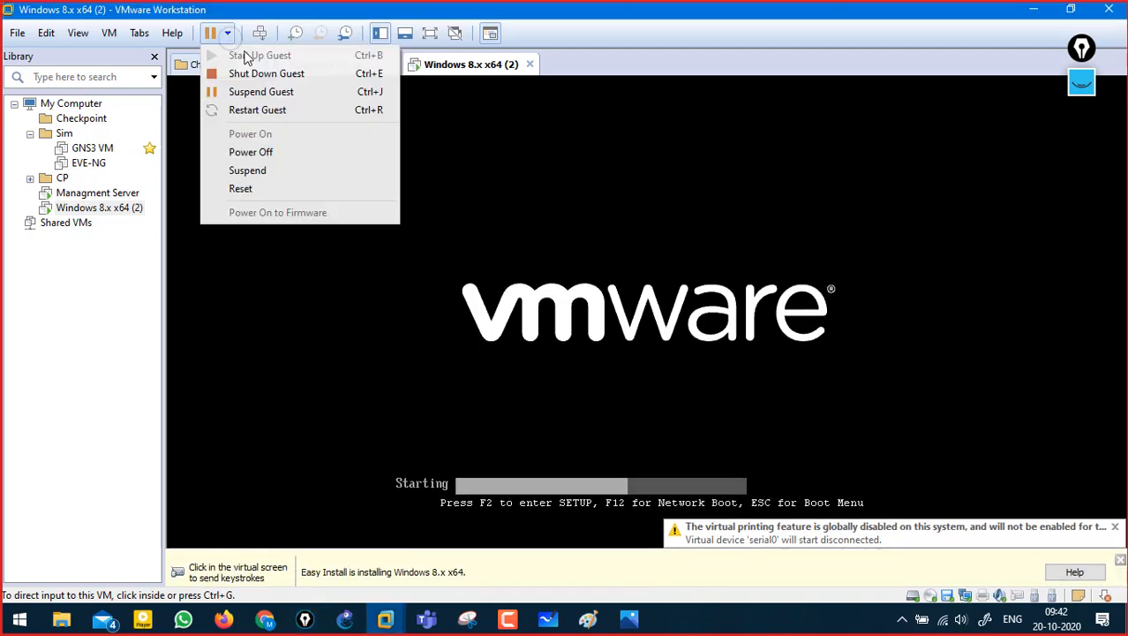
left_click(305, 76)
left_click(305, 76)
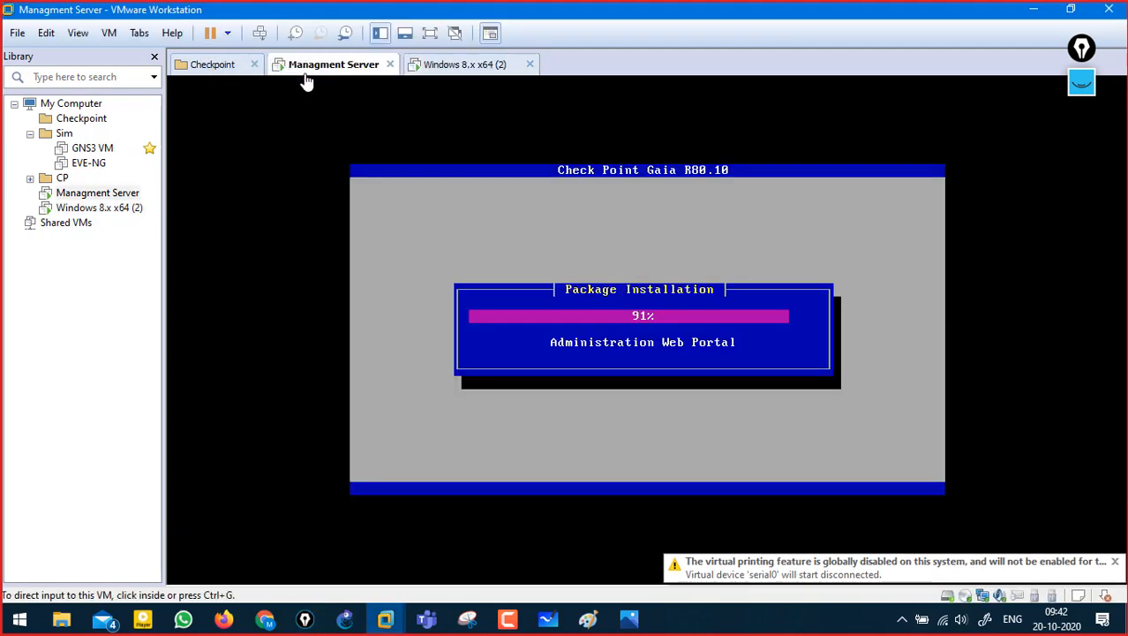
left_click(422, 78)
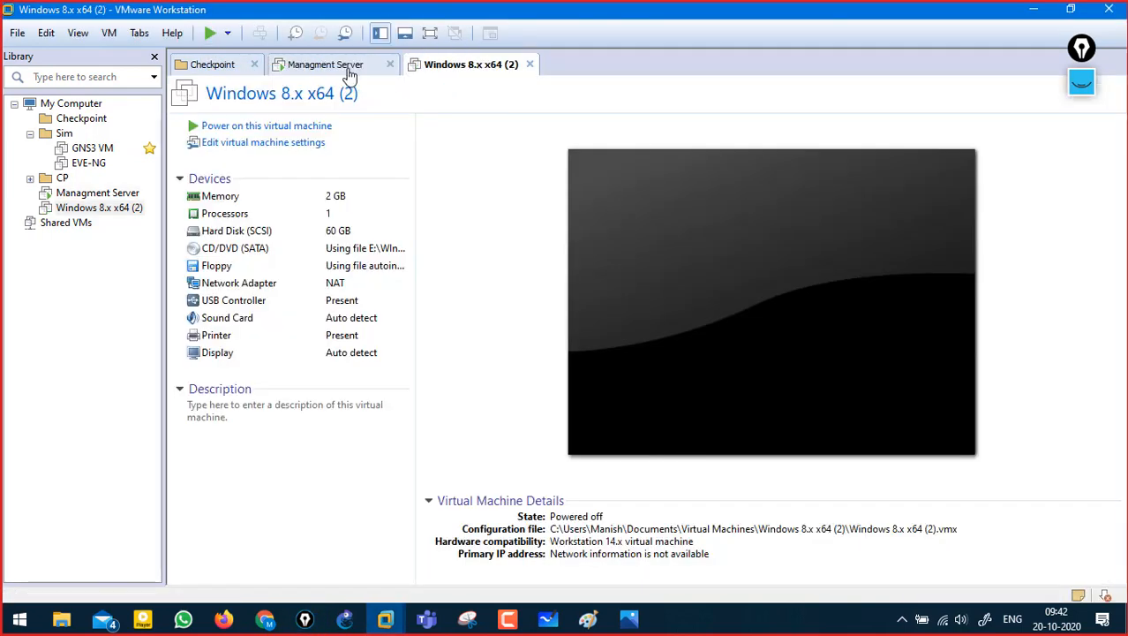
left_click(354, 76)
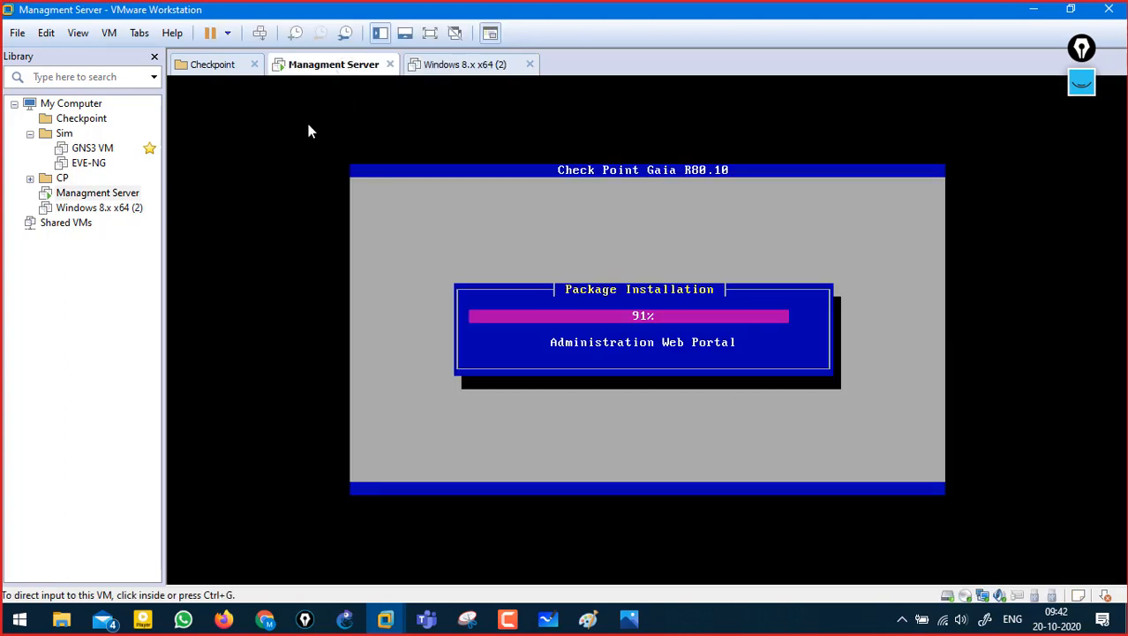
- Close the Windows 8.x x64 (2) tab, leaving the Checkpoint and Managment Server tabs open
left_click(669, 233)
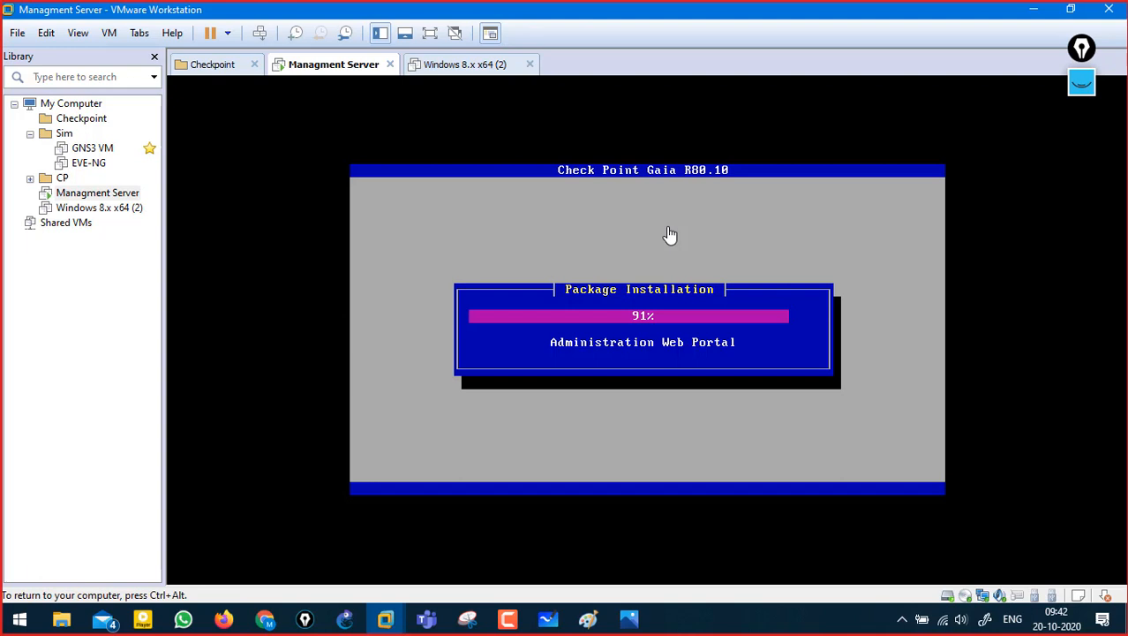
key("ctrl+alt")
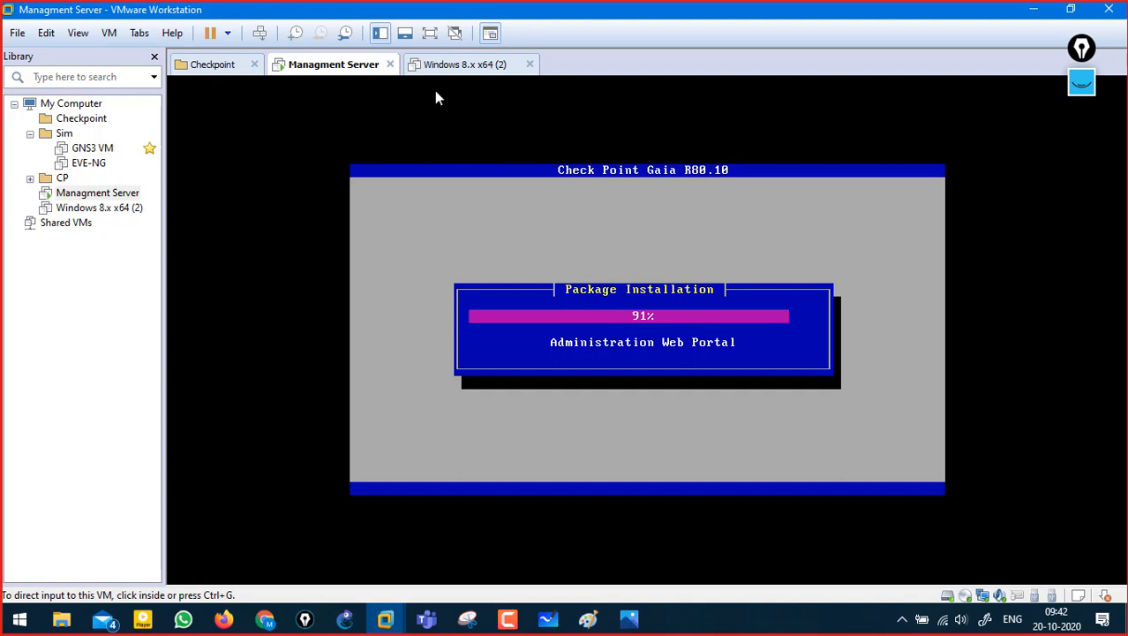
left_click(450, 66)
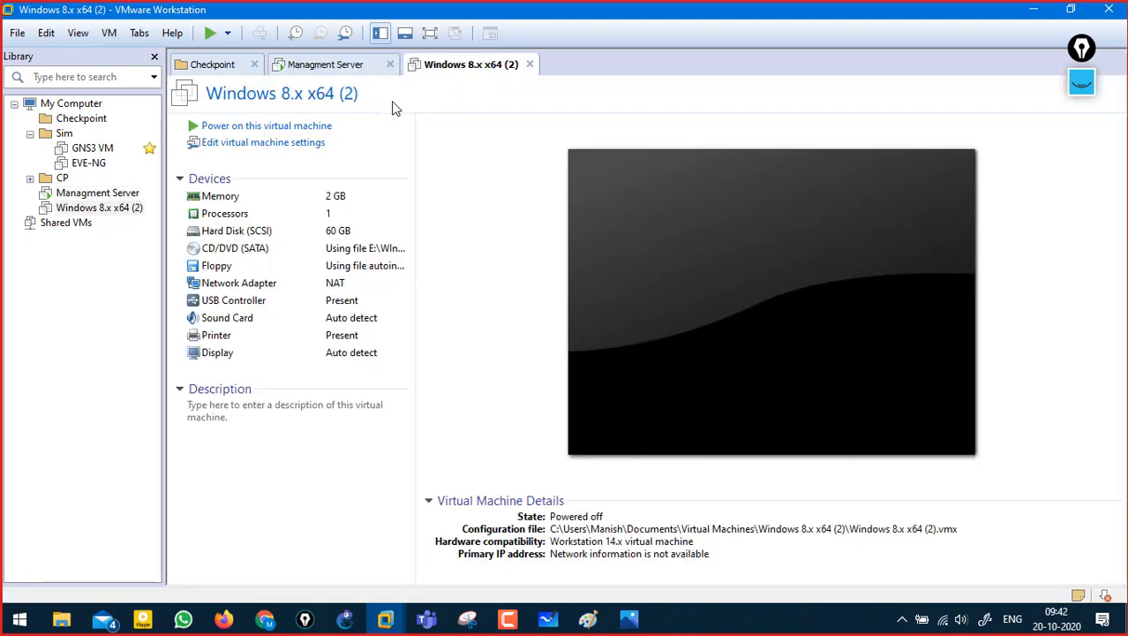
left_click(530, 64)
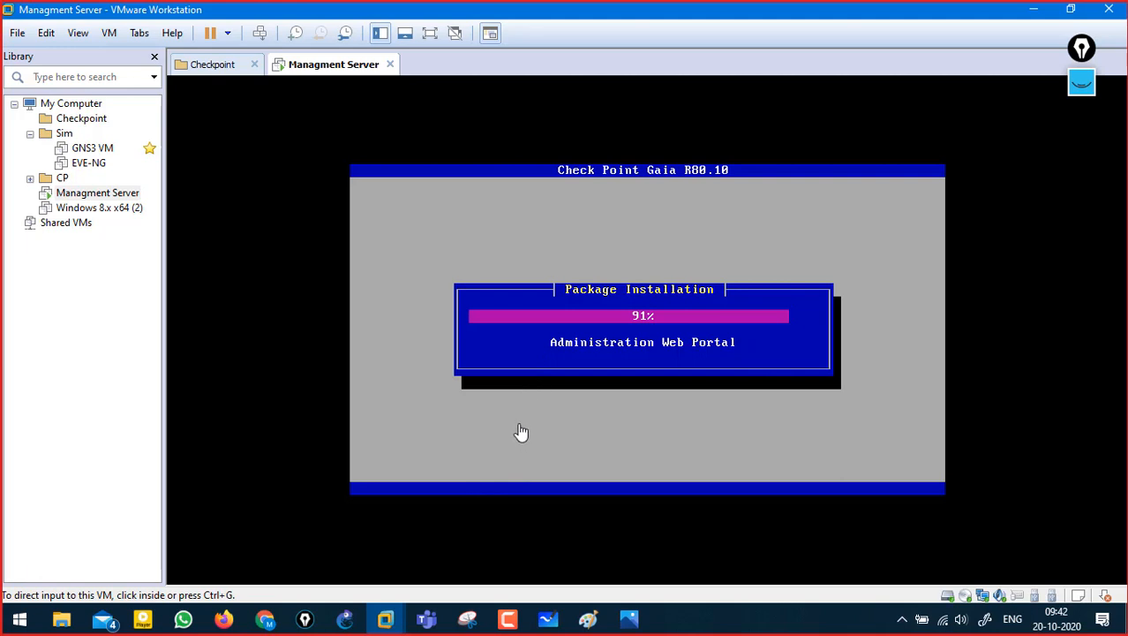
left_click(508, 621)
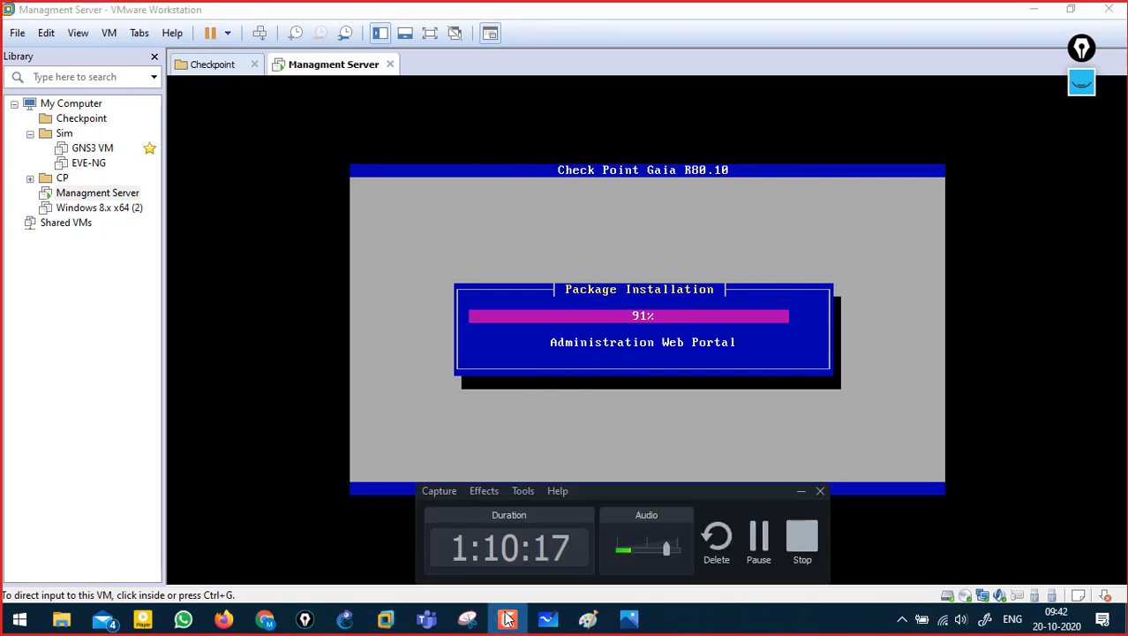
- Pause and resume the recording, then capture input in the Managment Server console at its login prompt
left_click(761, 549)
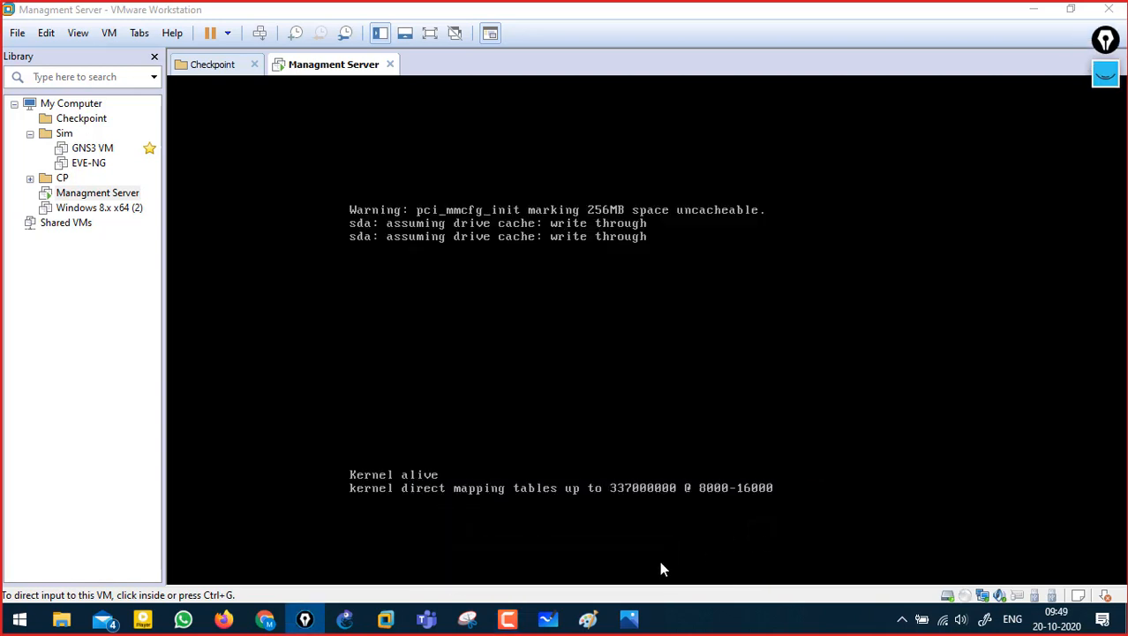
left_click(508, 620)
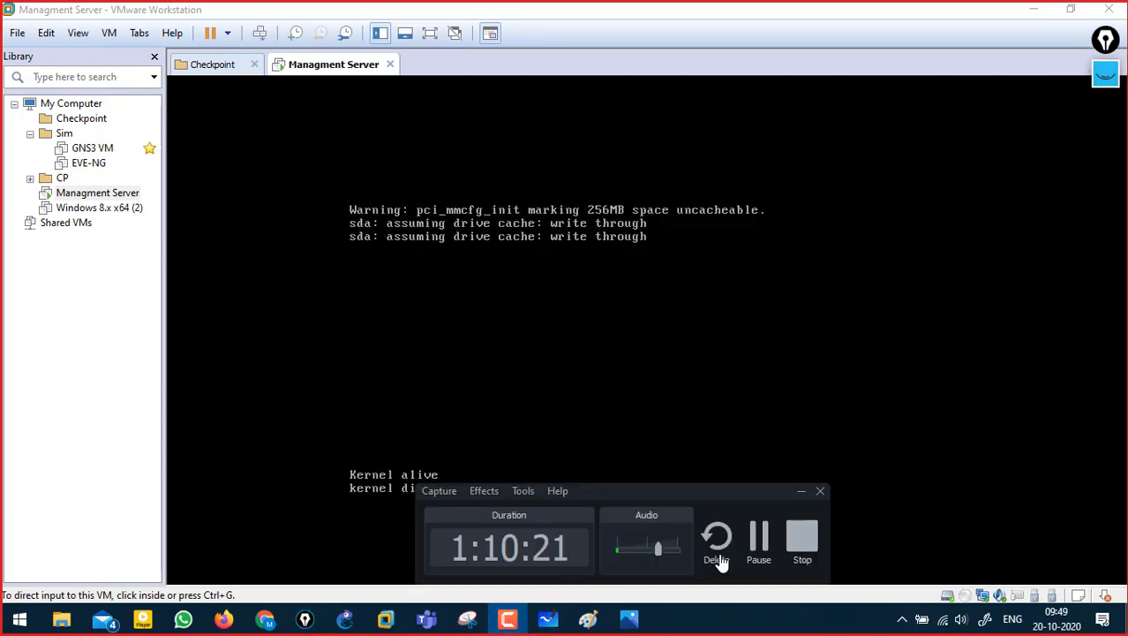
left_click(757, 540)
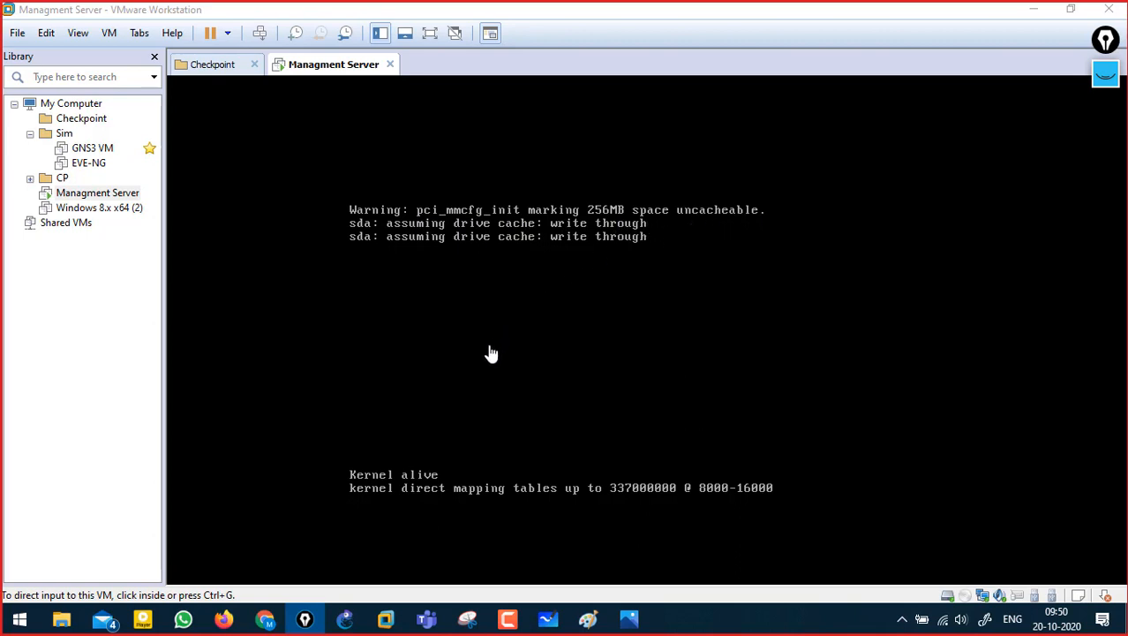
left_click(556, 300)
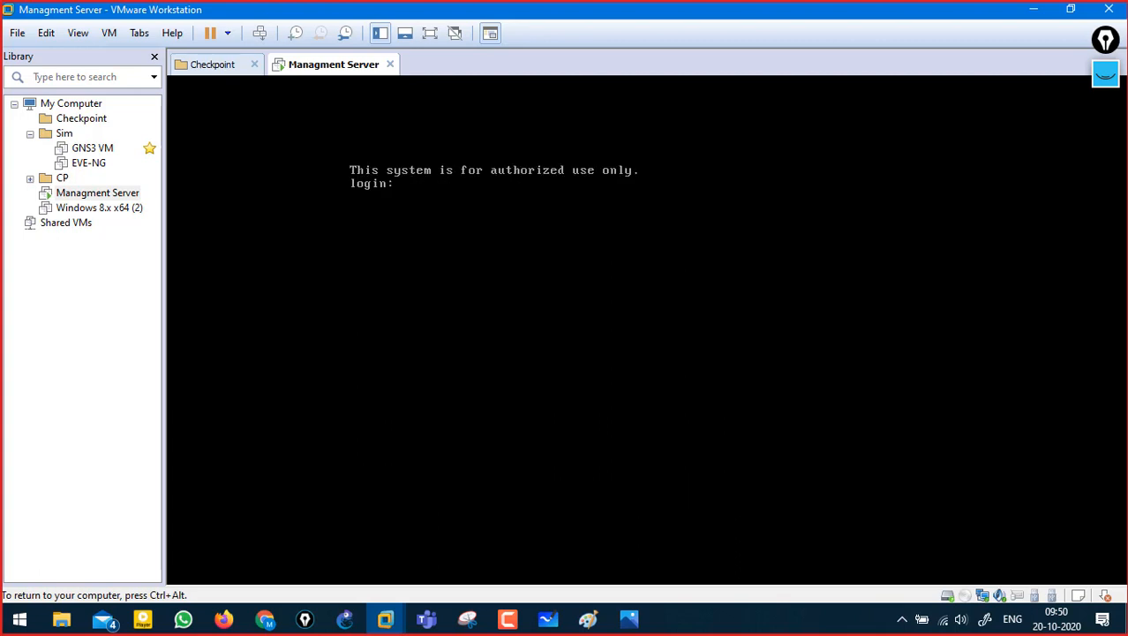
- Log in to the Gaia console as admin and get a command prompt
type("dmin")
key("Return")
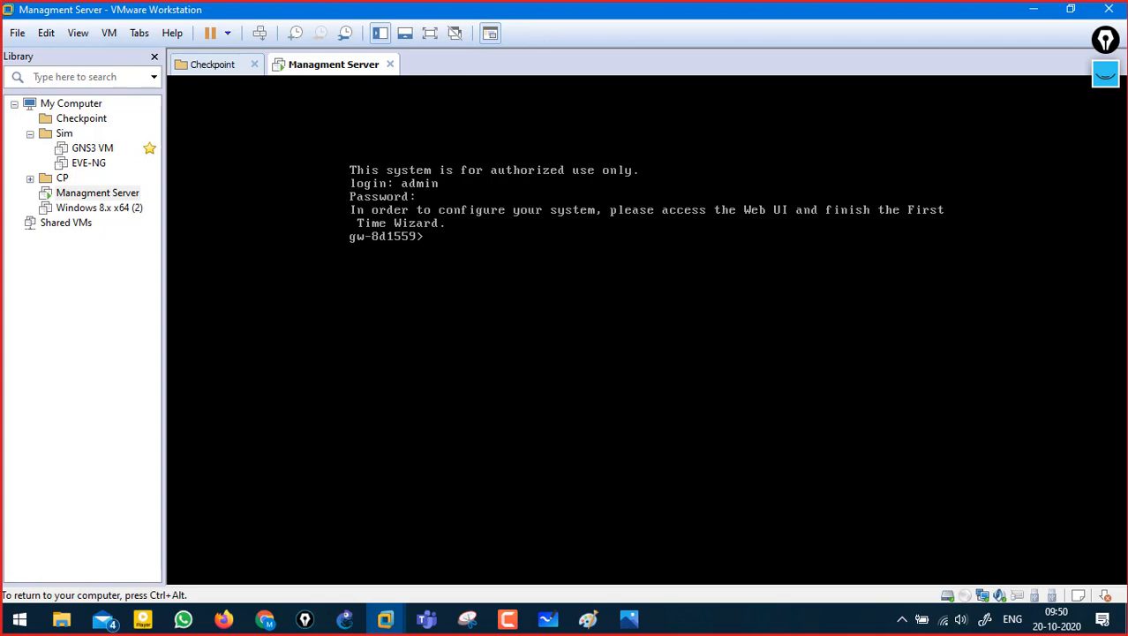
key("Return")
key("Return")
- Run 'show interfaces all' using Tab completion
type("sho")
key("Tab")
type("in")
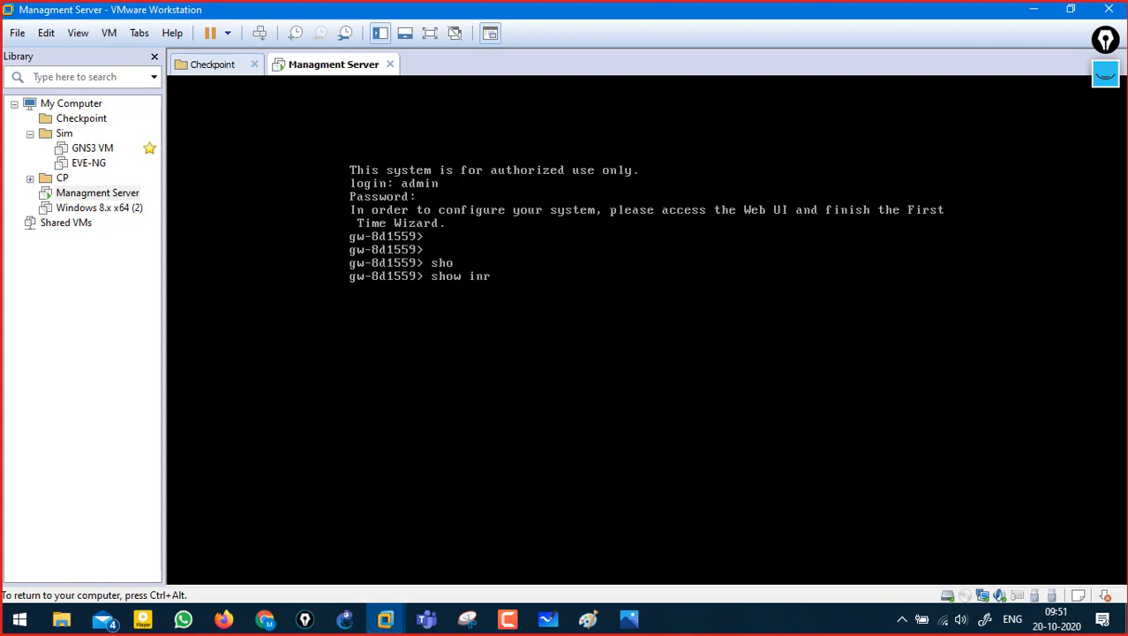
type("ter")
key("Tab")
key("Tab")
type("a")
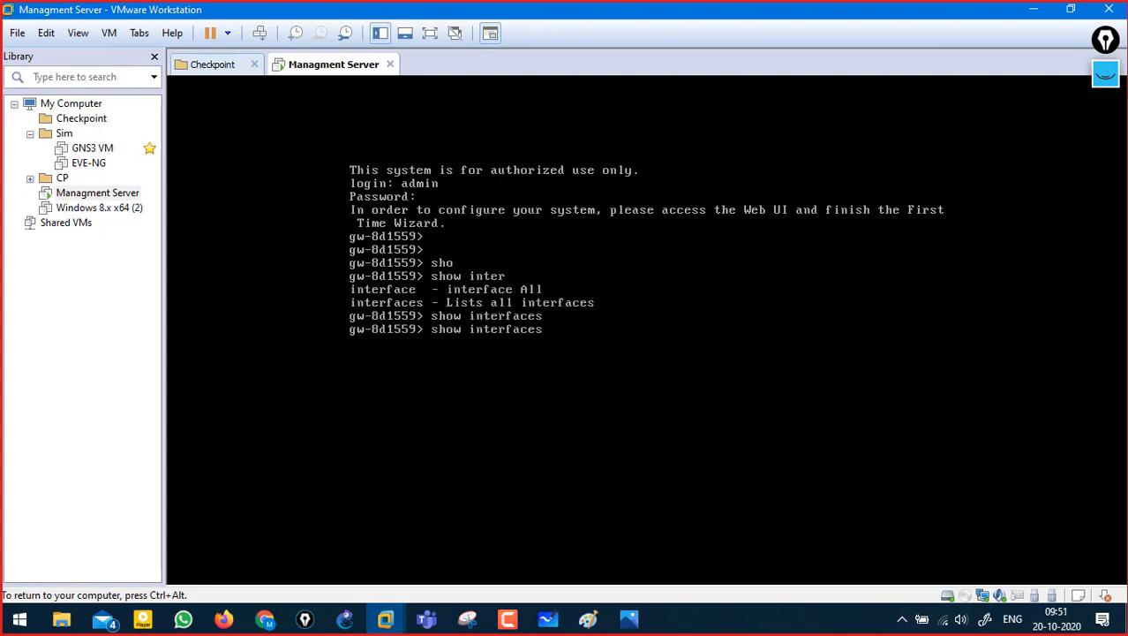
type("ll")
key("Tab")
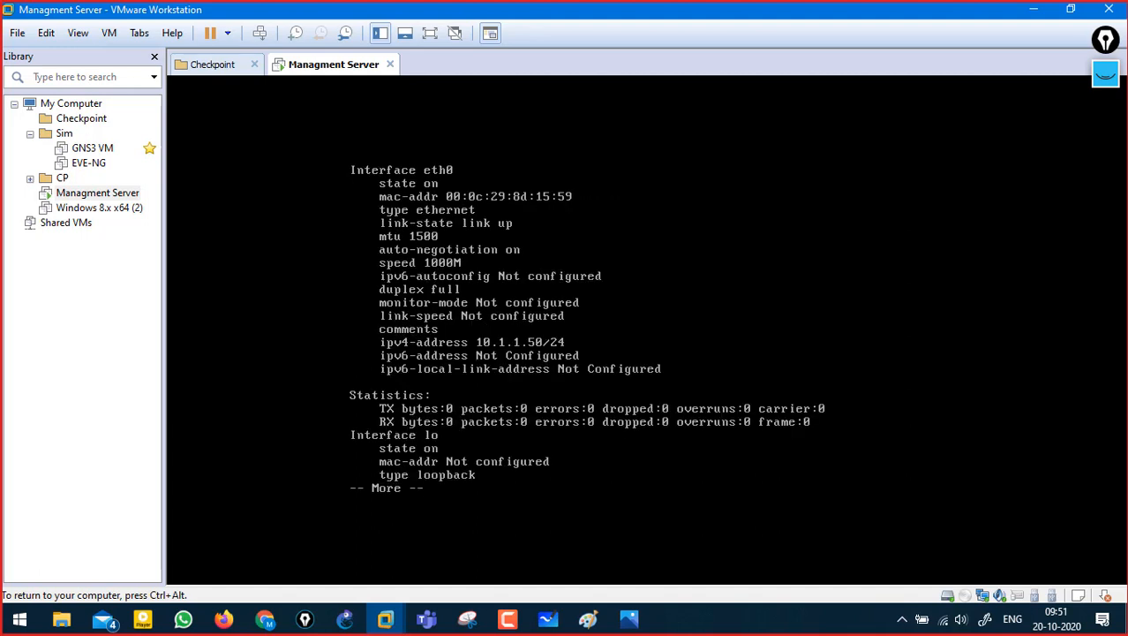
- Annotate the eth0 interface and its 10.1.1.50/24 address
key("ctrl+alt")
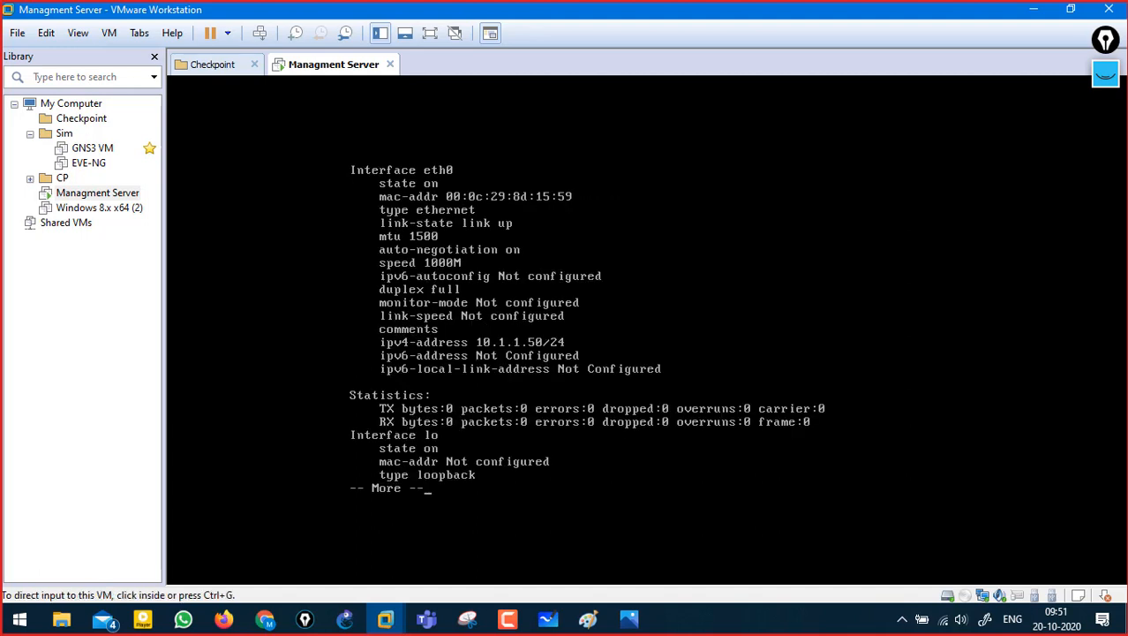
left_click(1106, 74)
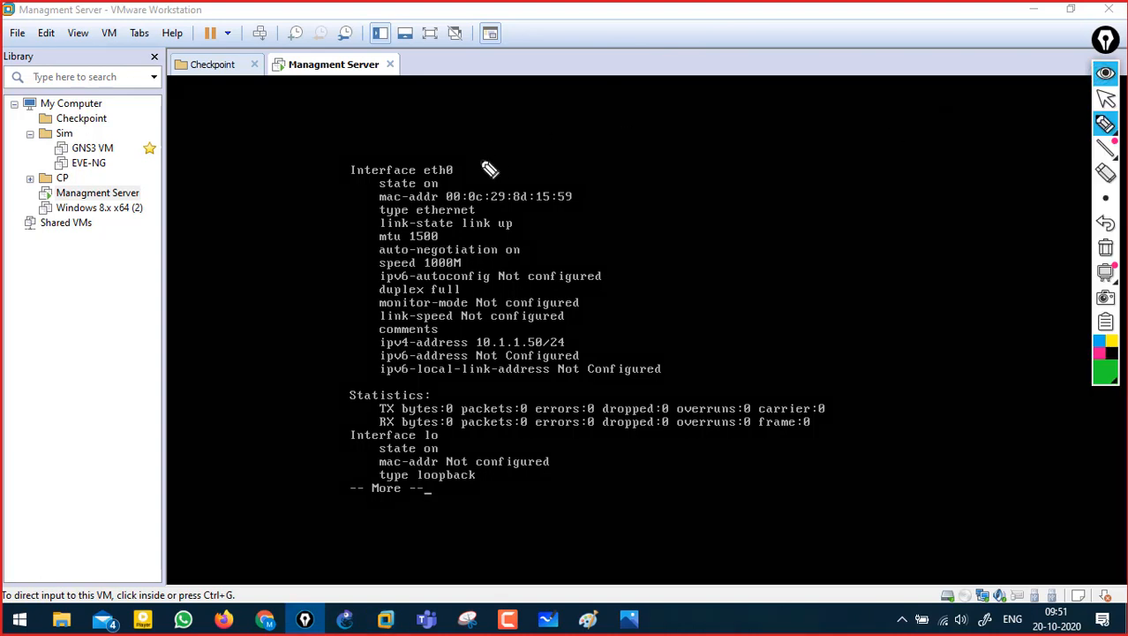
left_click_drag(442, 176, 468, 174)
mouse_move(572, 349)
left_mouse_down()
mouse_move(593, 348)
mouse_move(592, 337)
mouse_move(524, 350)
mouse_move(570, 349)
left_mouse_up()
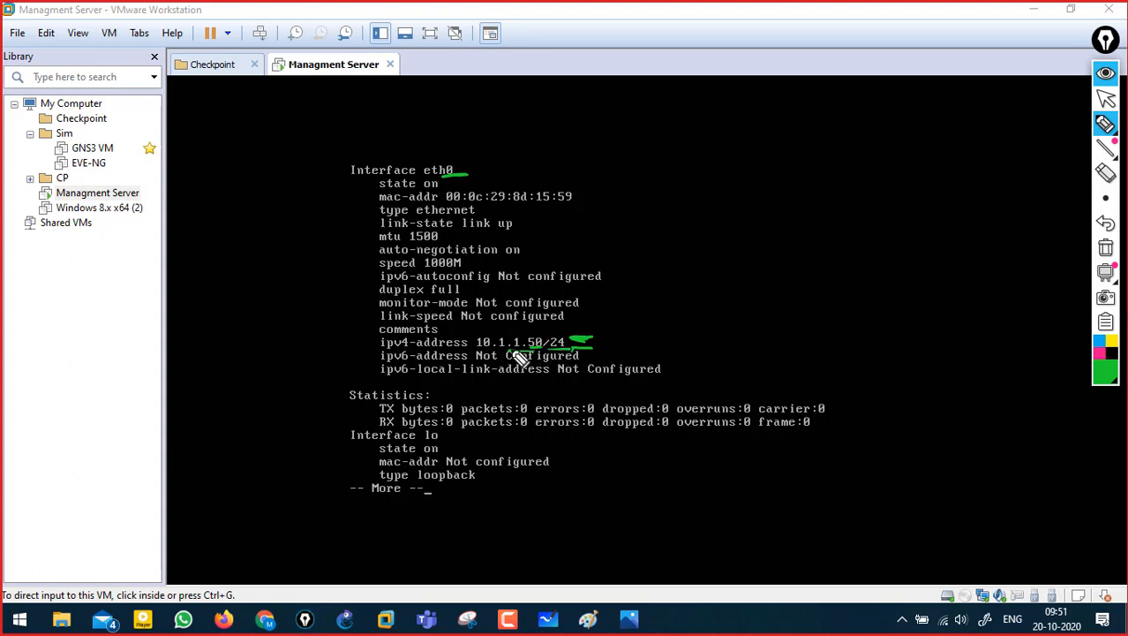
left_click(1105, 75)
- Page to the end of the listing and mark the lo loopback and unconfigured IPv6 address
left_click(596, 343)
key("space")
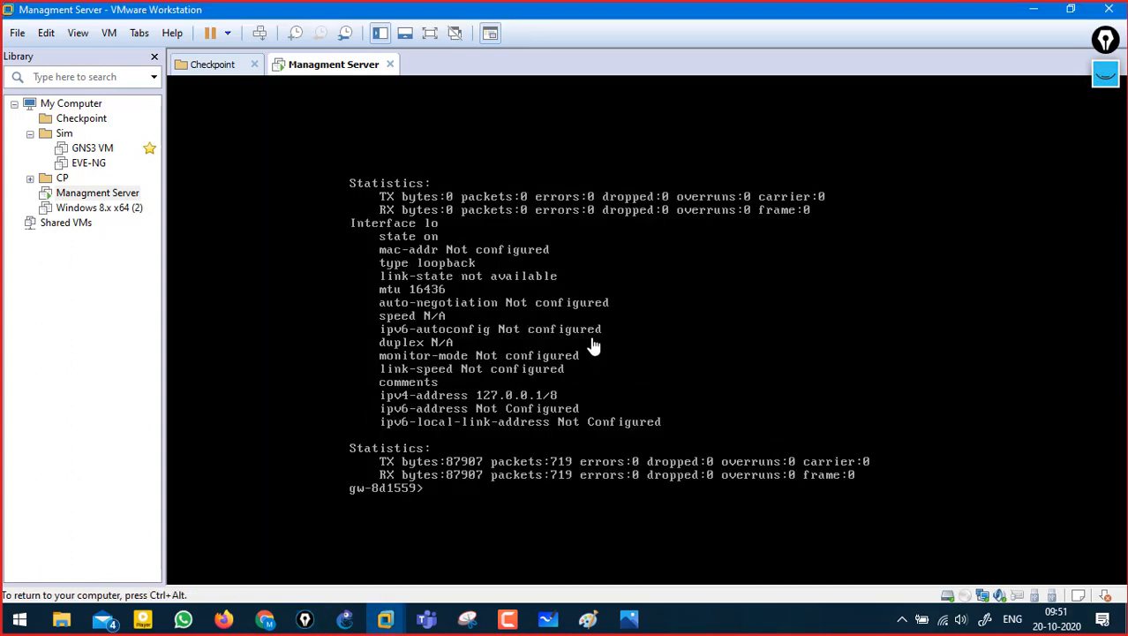
key("ctrl+alt")
left_click(1105, 75)
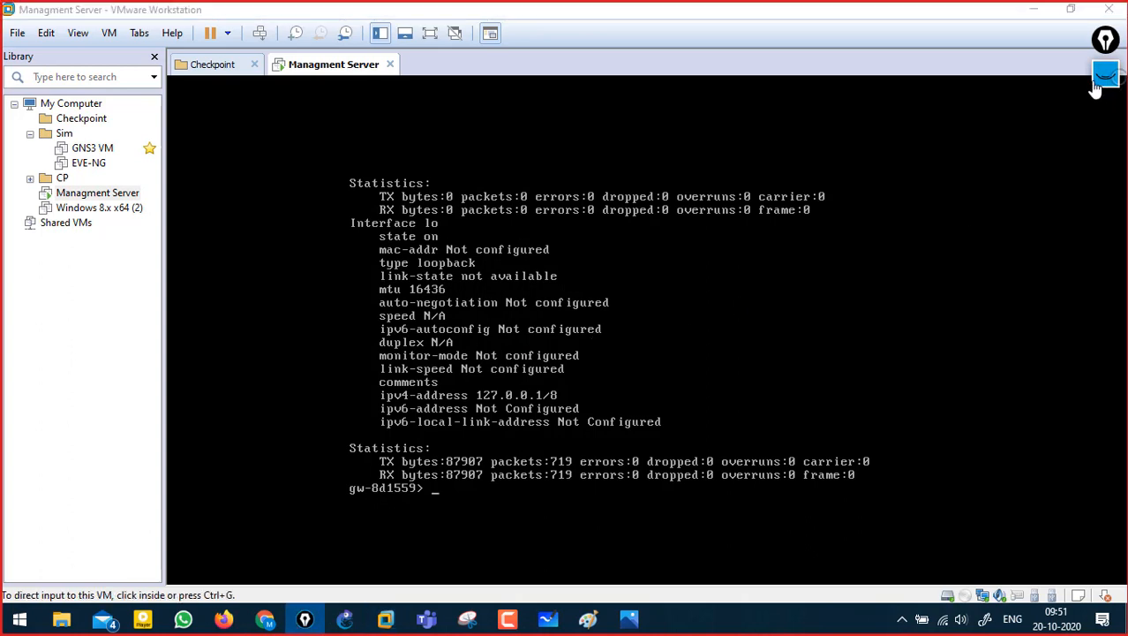
mouse_move(436, 232)
left_mouse_down()
mouse_move(456, 229)
mouse_move(442, 243)
left_mouse_up()
left_click_drag(576, 409, 481, 415)
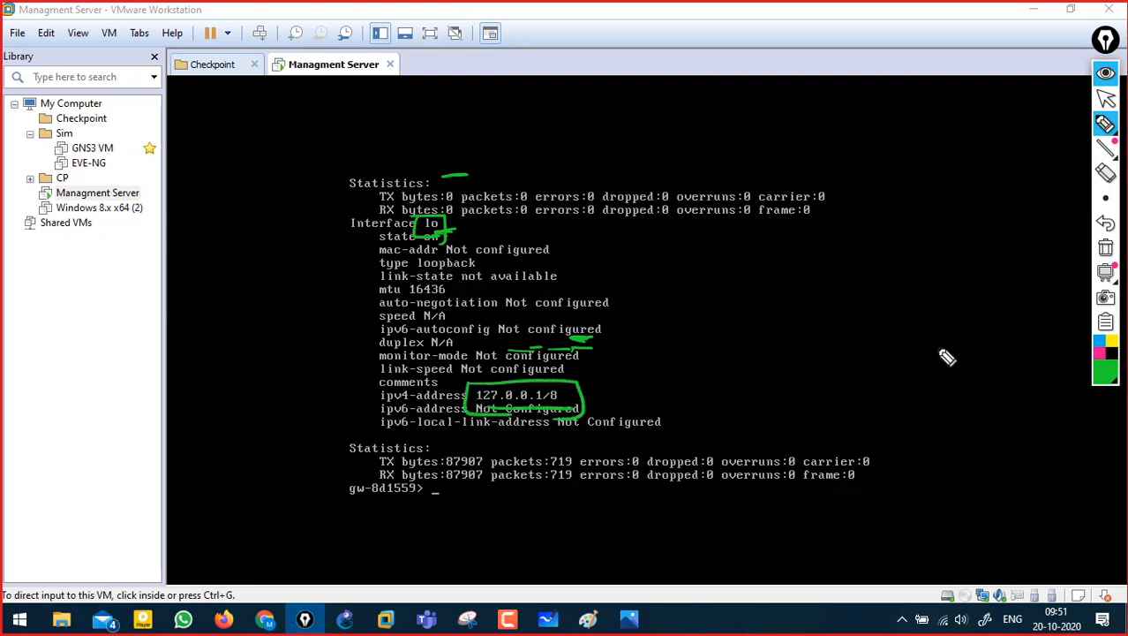
left_click(1108, 250)
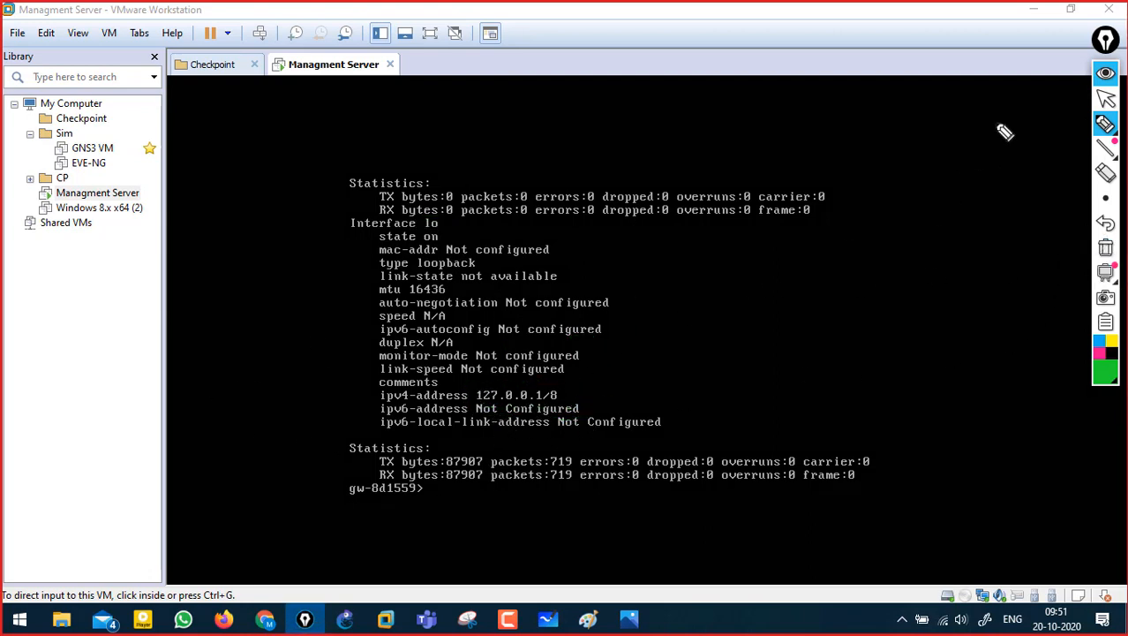
left_click(1107, 76)
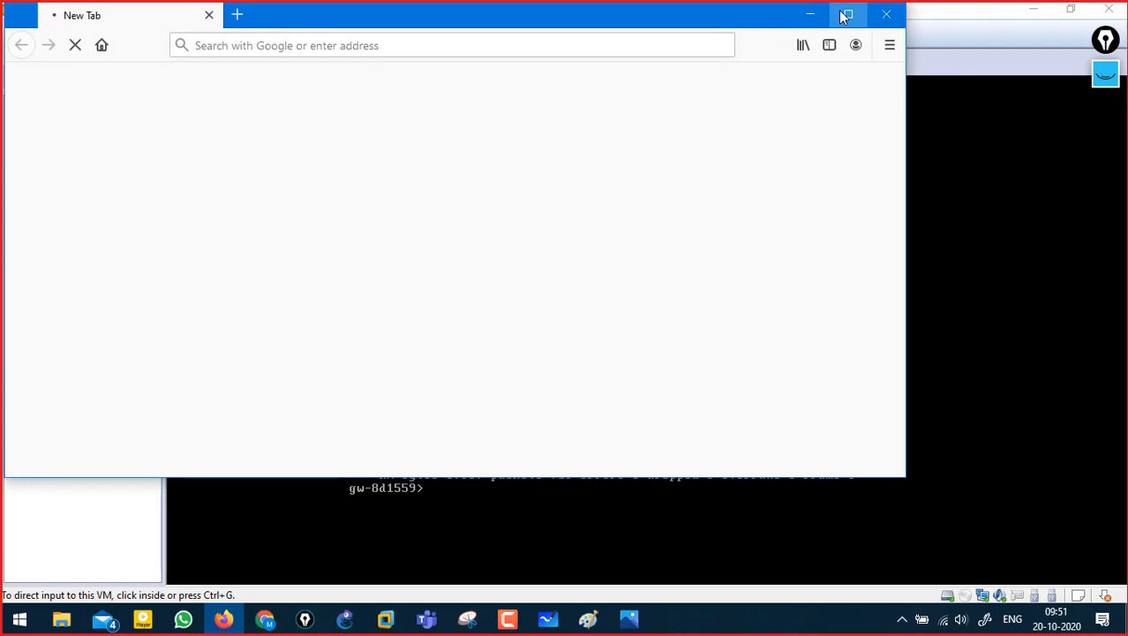
left_click(848, 16)
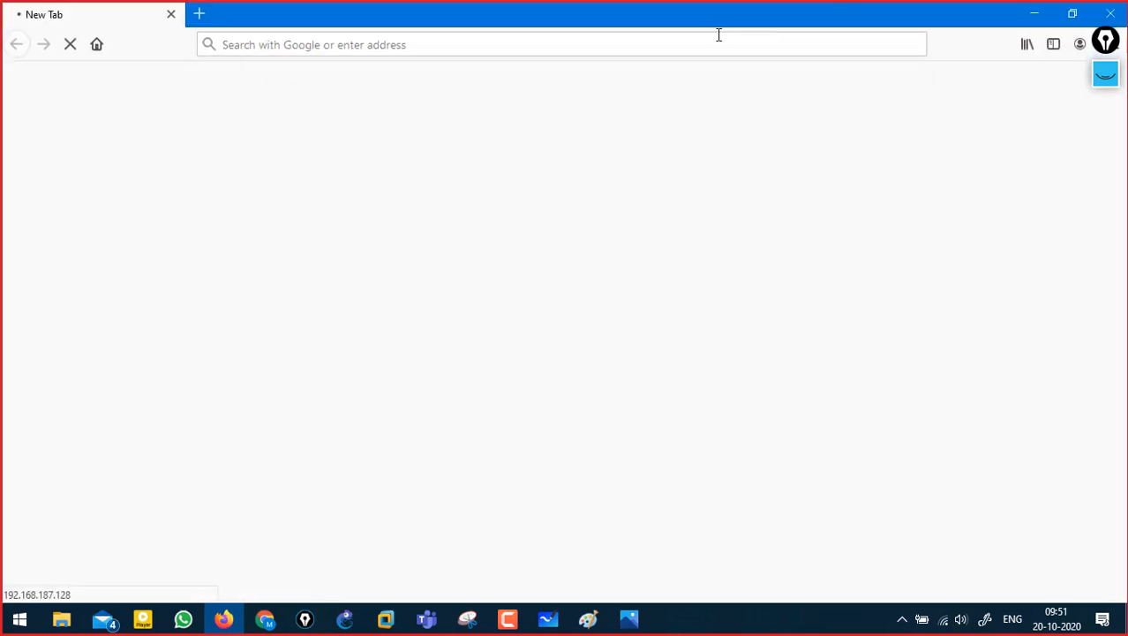
left_click(424, 40)
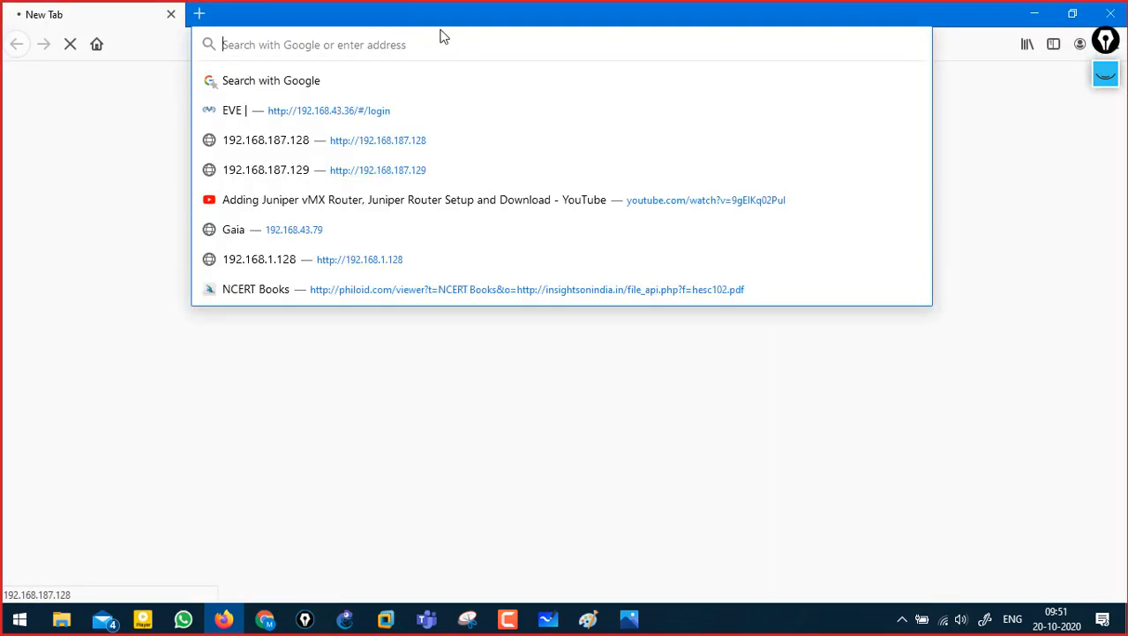
type("https:")
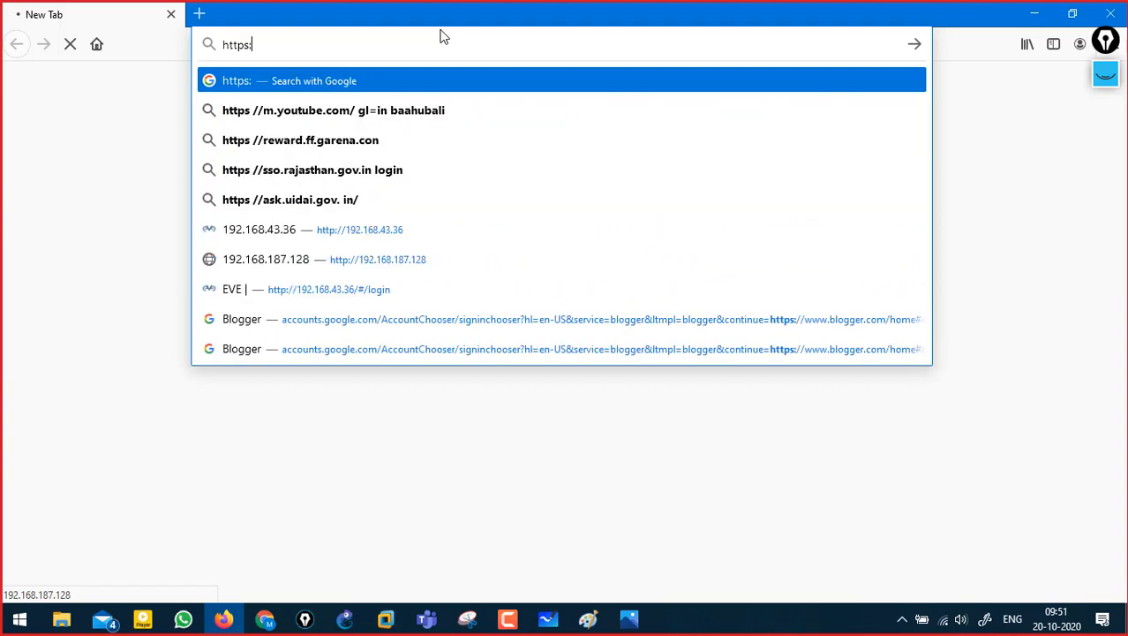
type("//")
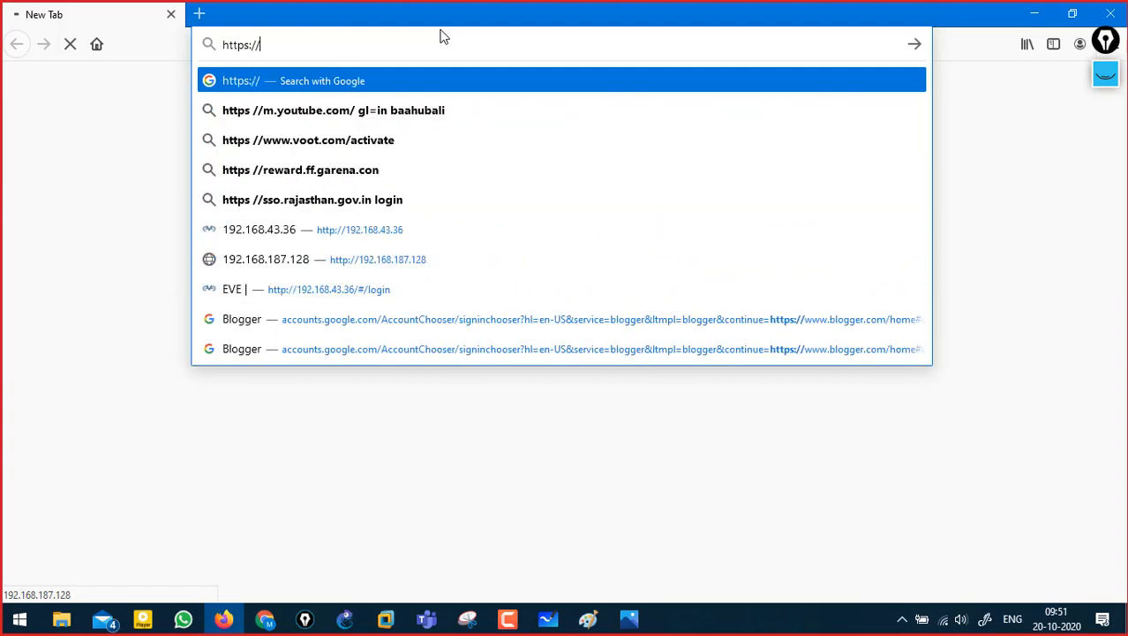
type("10.1.1.50")
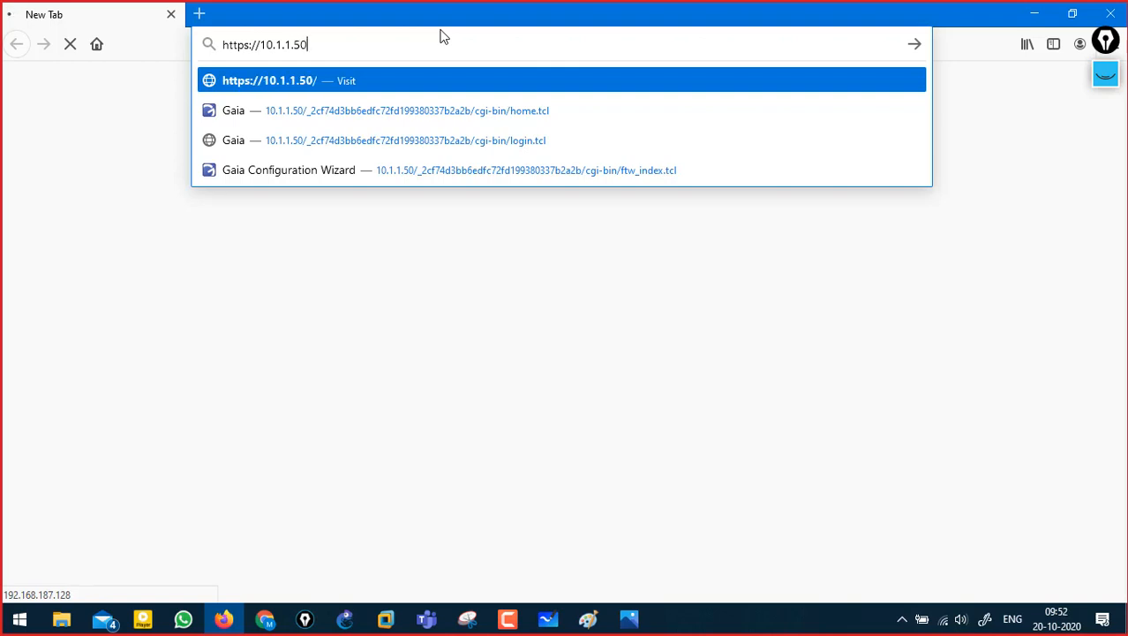
key("Return")
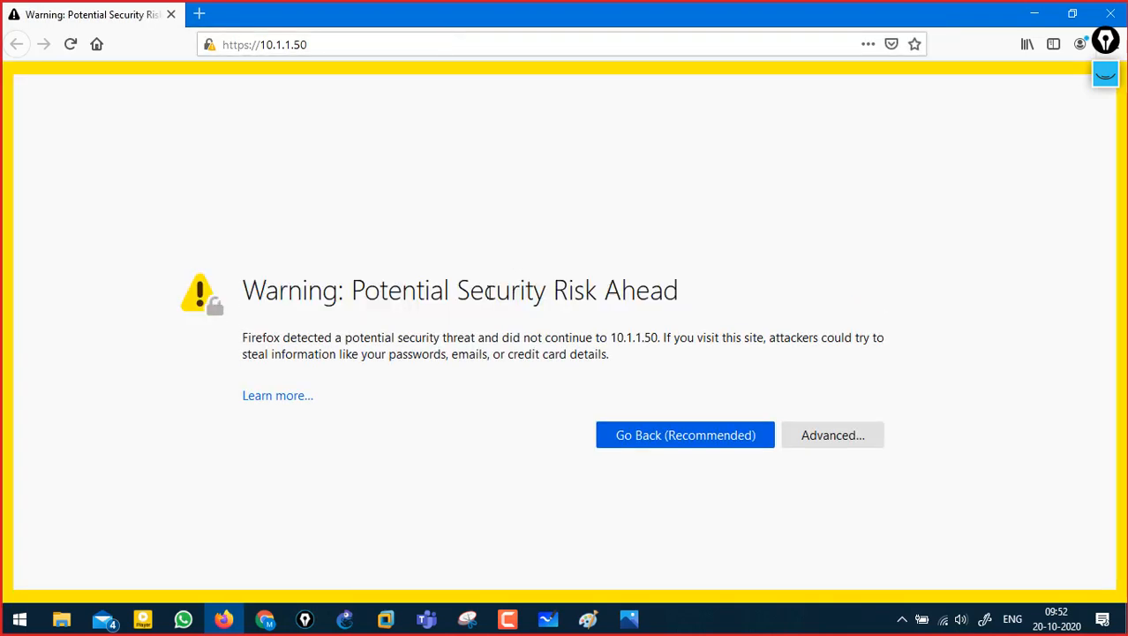
- Handwrite and underline a 'Certificate' note on the security warning page, then erase it
left_click(1106, 75)
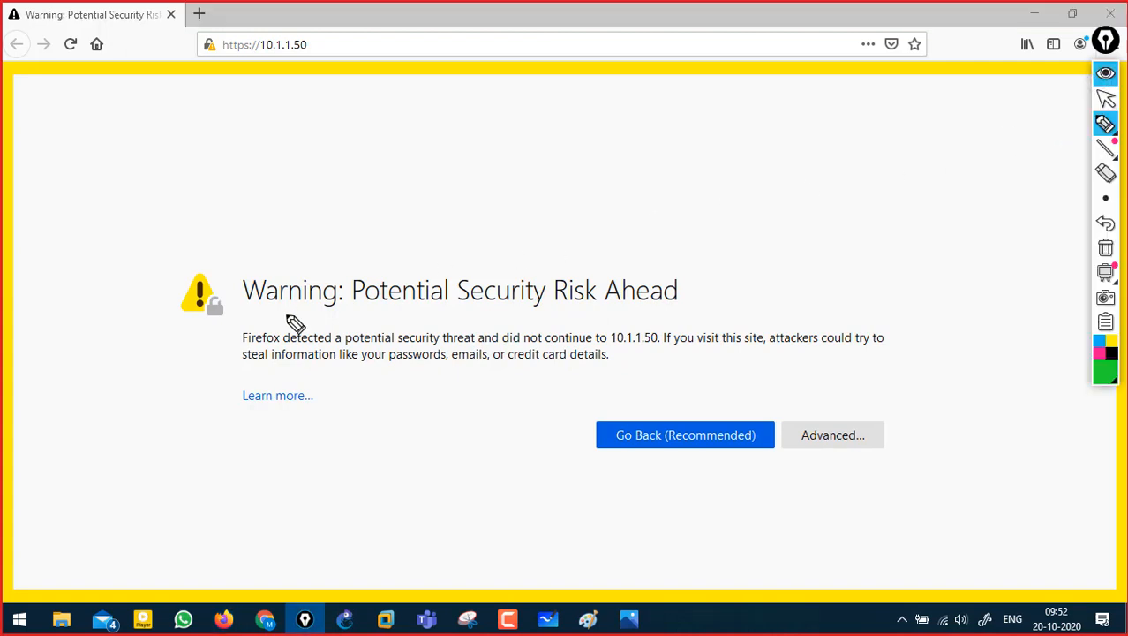
left_click_drag(350, 172, 374, 186)
left_click_drag(391, 162, 509, 102)
left_click_drag(406, 176, 514, 133)
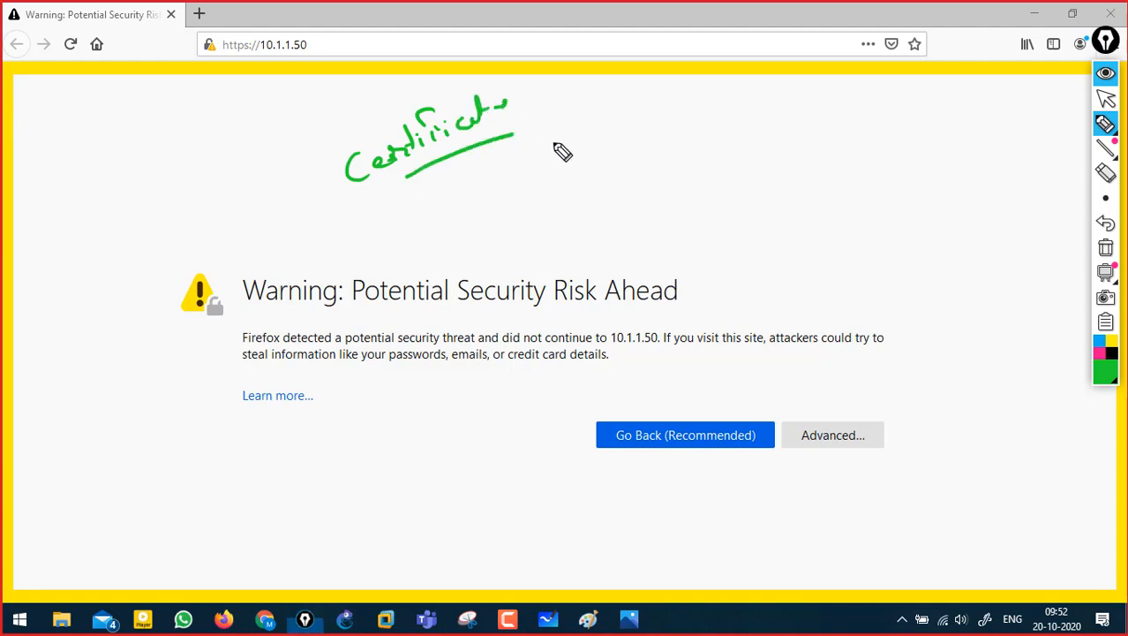
left_click(1106, 249)
left_click(1109, 76)
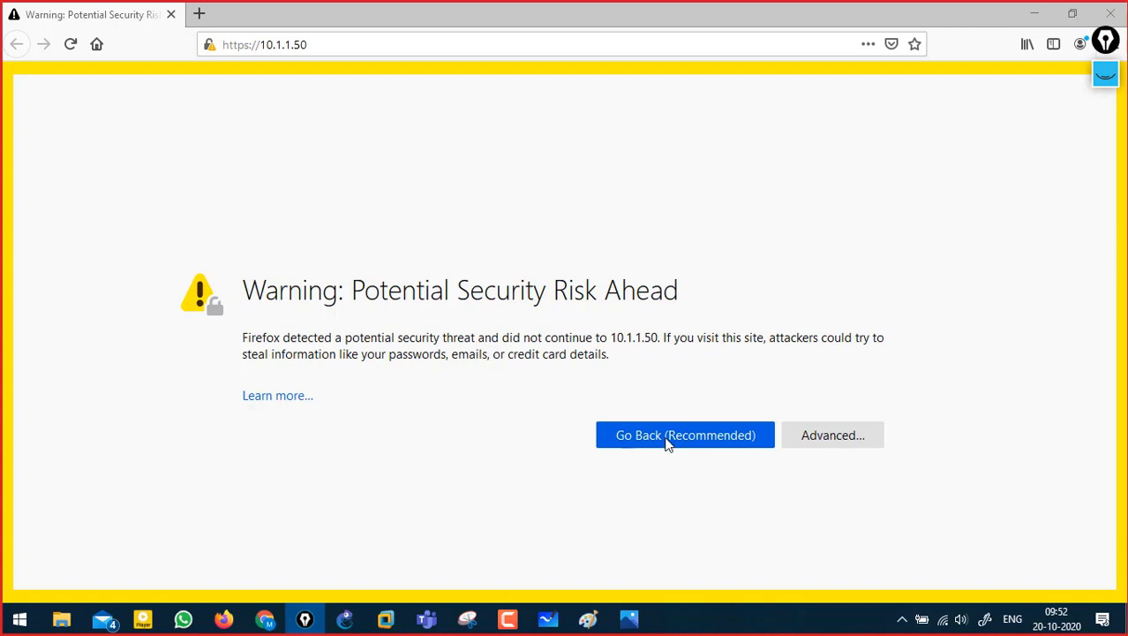
- Accept the self-signed certificate risk under Advanced and continue
left_click(835, 437)
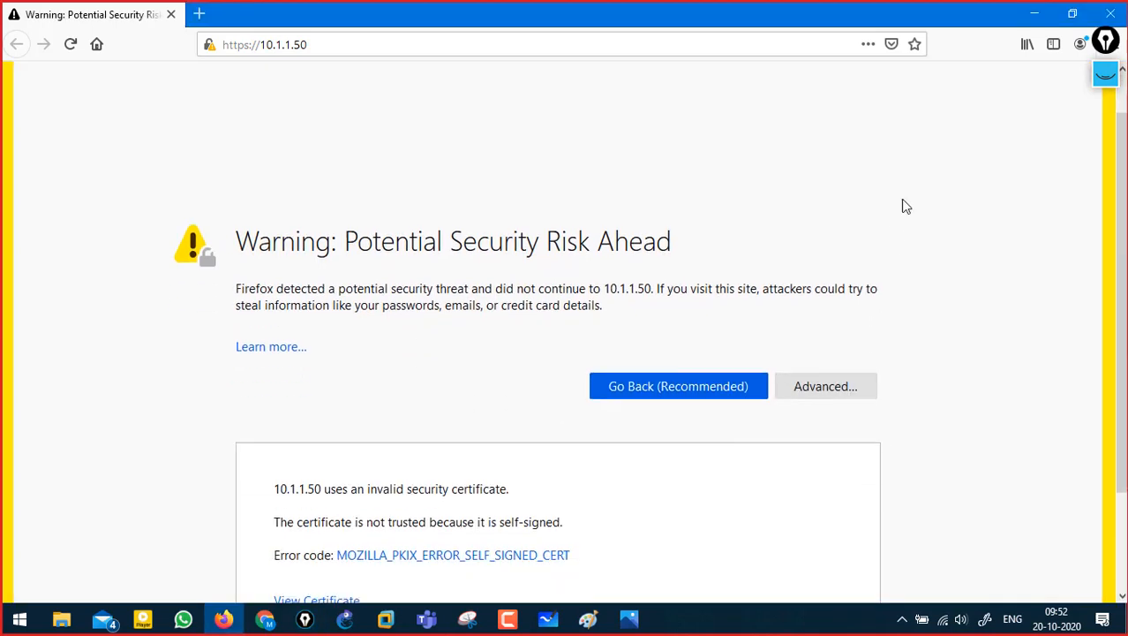
scroll(821, 371, "down", 3)
left_click(766, 530)
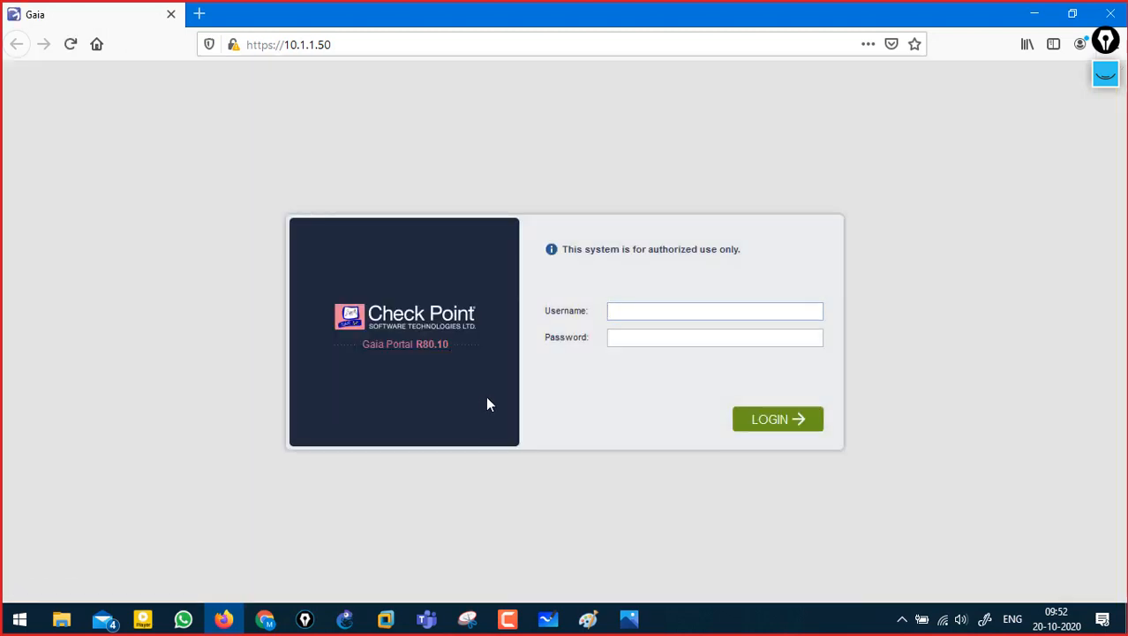
- Annotate the Gaia page title, the 10.1.1.50 address and the login fields
left_click(1108, 78)
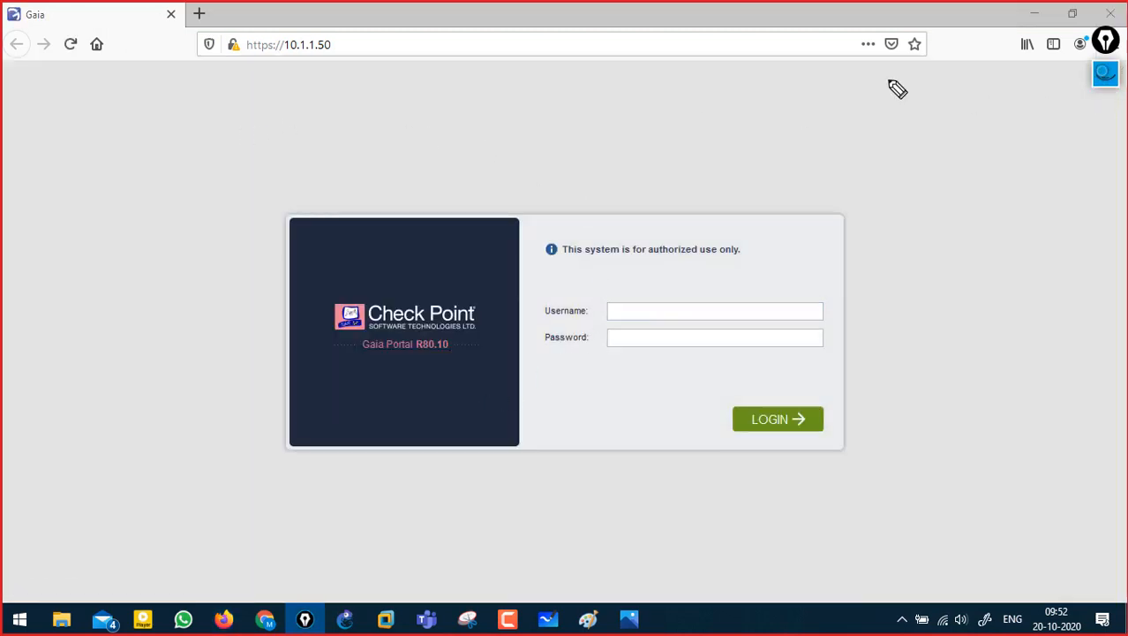
mouse_move(19, 39)
left_mouse_down()
mouse_move(63, 41)
mouse_move(50, 12)
mouse_move(16, 30)
left_mouse_up()
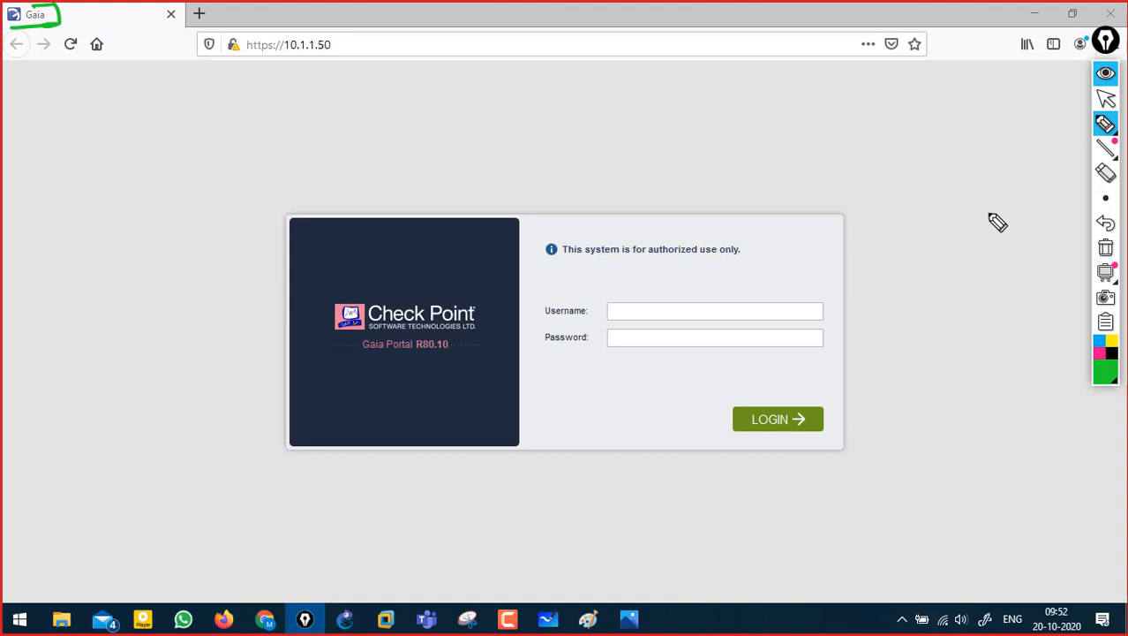
left_click_drag(238, 66, 339, 61)
mouse_move(641, 310)
left_mouse_down()
mouse_move(626, 311)
mouse_move(635, 330)
left_mouse_up()
left_click(1106, 248)
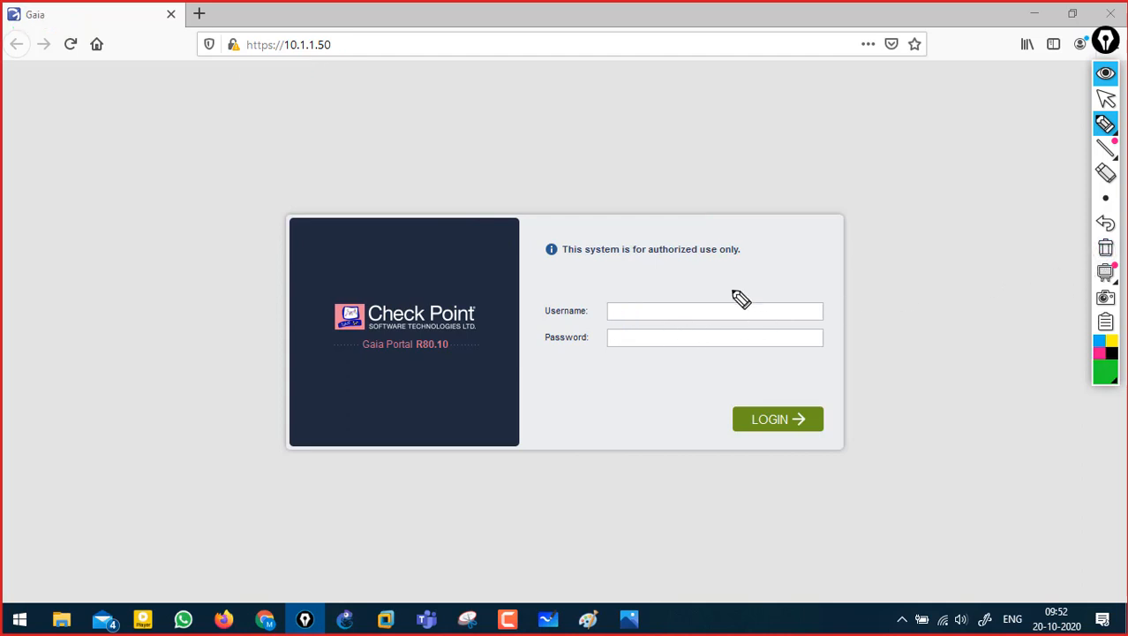
left_click(1105, 99)
- Sign in as admin with the account password and decline saving the login in Firefox
left_click(639, 308)
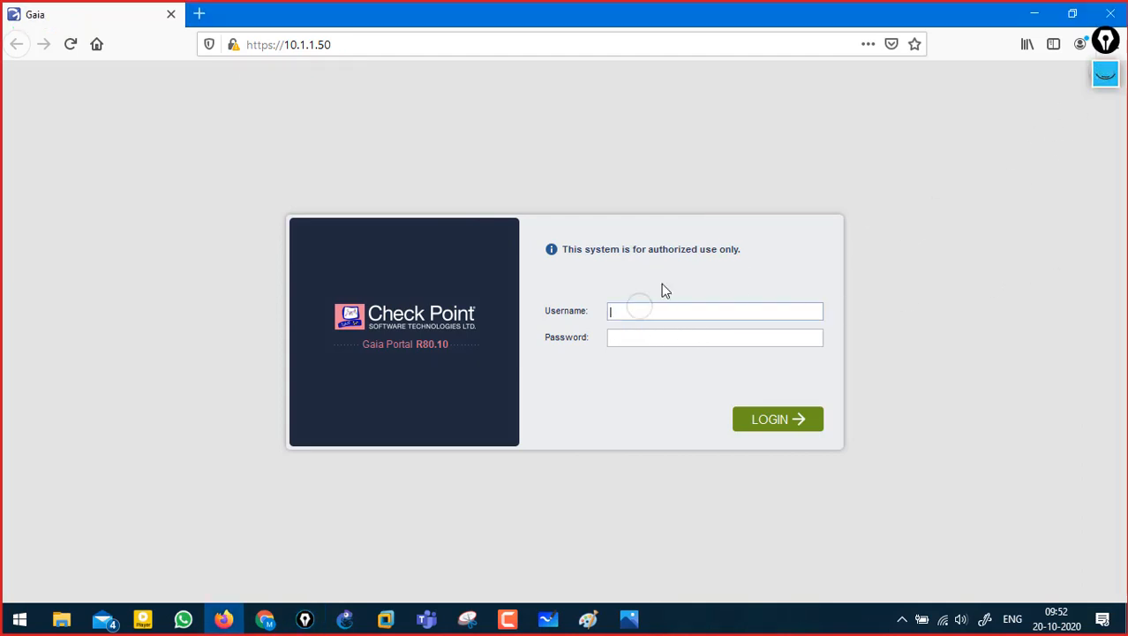
type("admin")
key("Tab")
type("admin123")
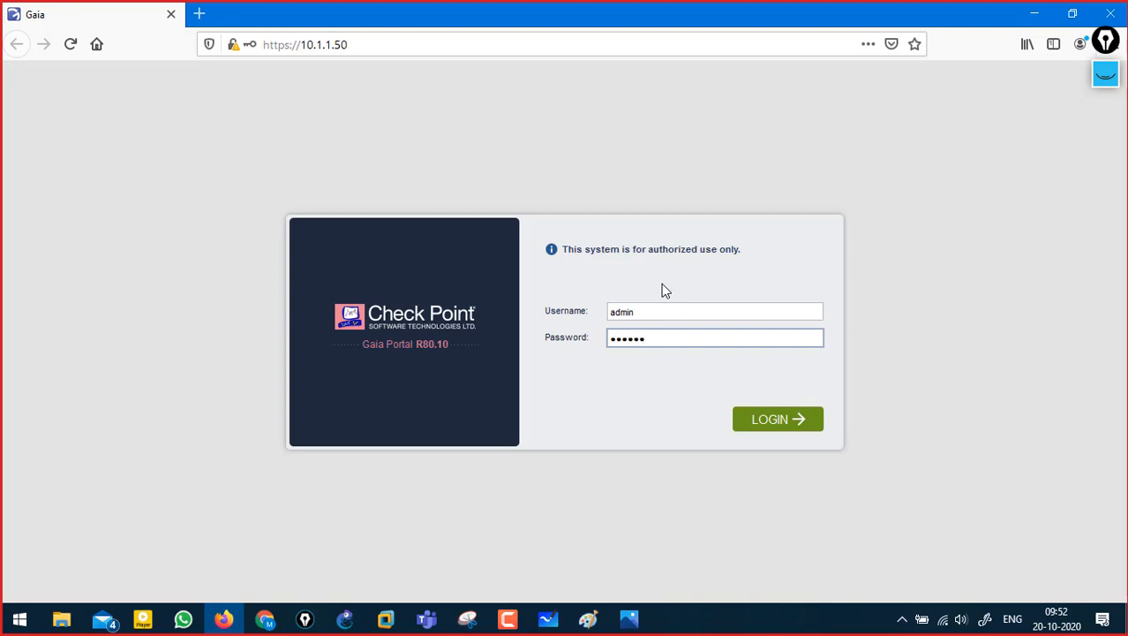
type("4")
key("Return")
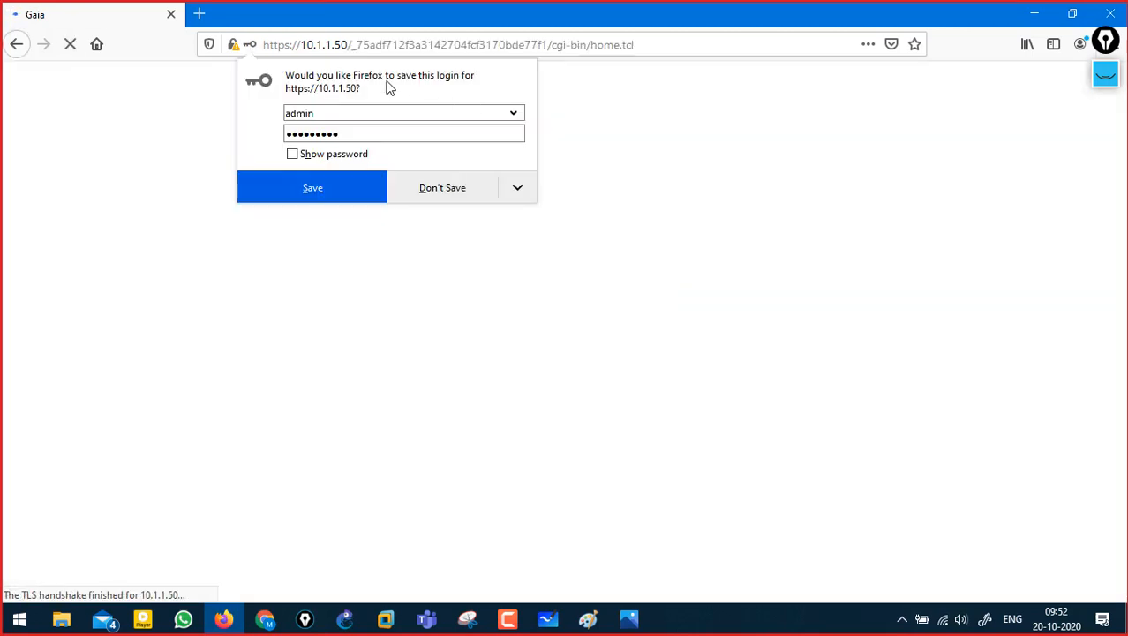
left_click(459, 192)
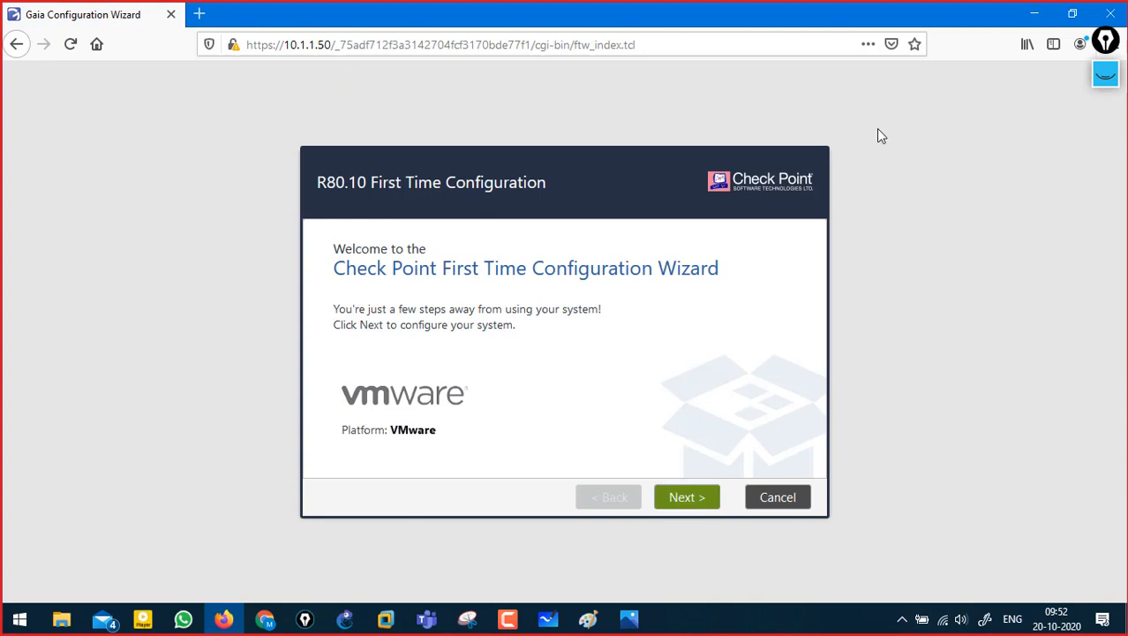
- Underline the First Time Configuration title and advance past Deployment Options to Management Connection
left_click(1105, 74)
left_click_drag(360, 210, 558, 219)
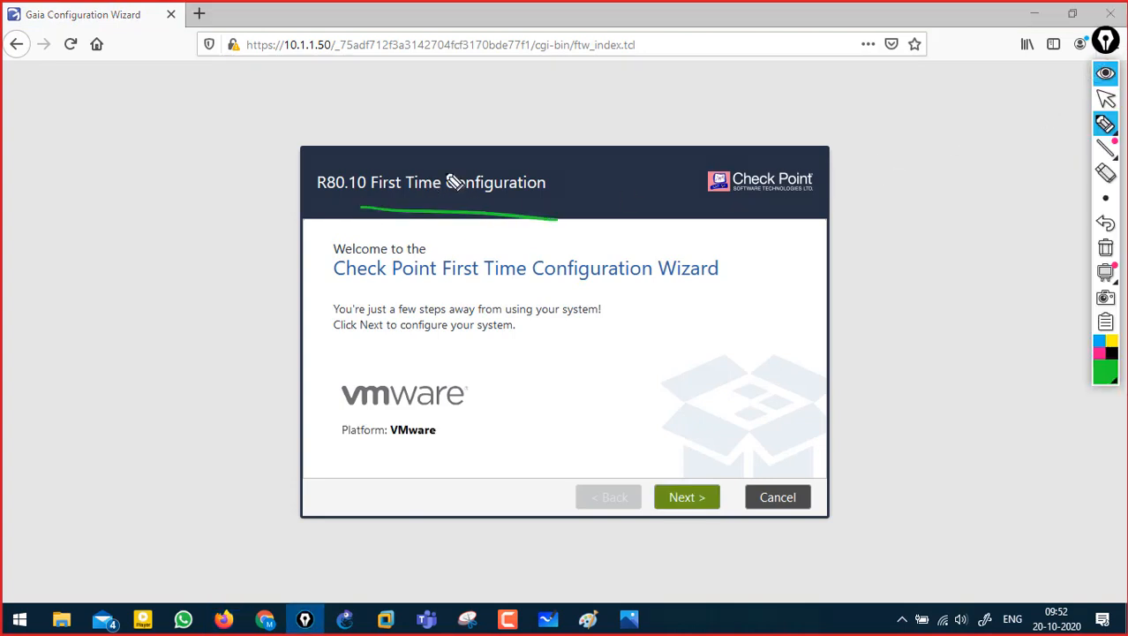
left_click(1106, 248)
left_click(1108, 72)
left_click(682, 496)
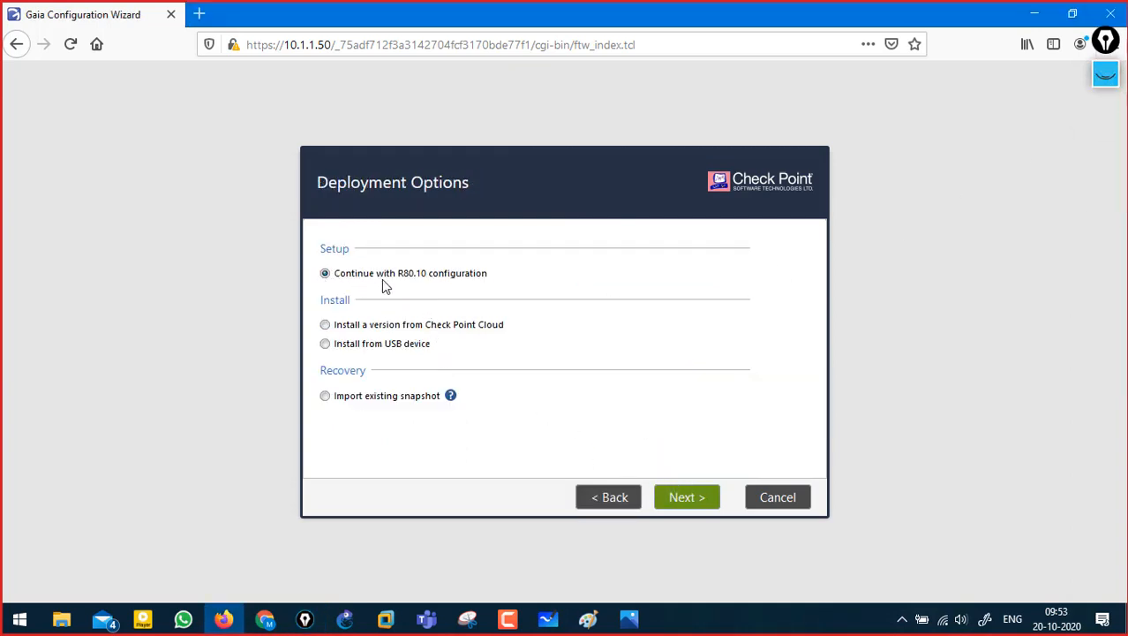
left_click(681, 497)
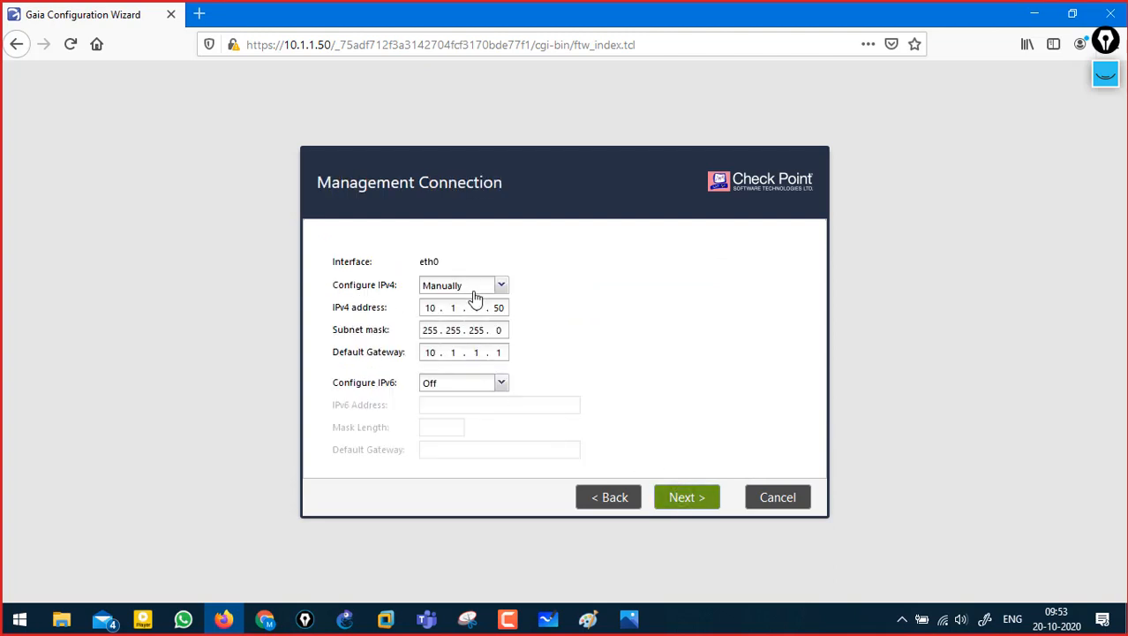
- Change the default gateway to 10.1.1.25 and continue to Device Information
left_click(500, 352)
key("BackSpace")
type("25")
left_click(1102, 76)
mouse_move(347, 394)
left_mouse_down()
mouse_move(459, 390)
mouse_move(455, 433)
mouse_move(475, 463)
left_mouse_up()
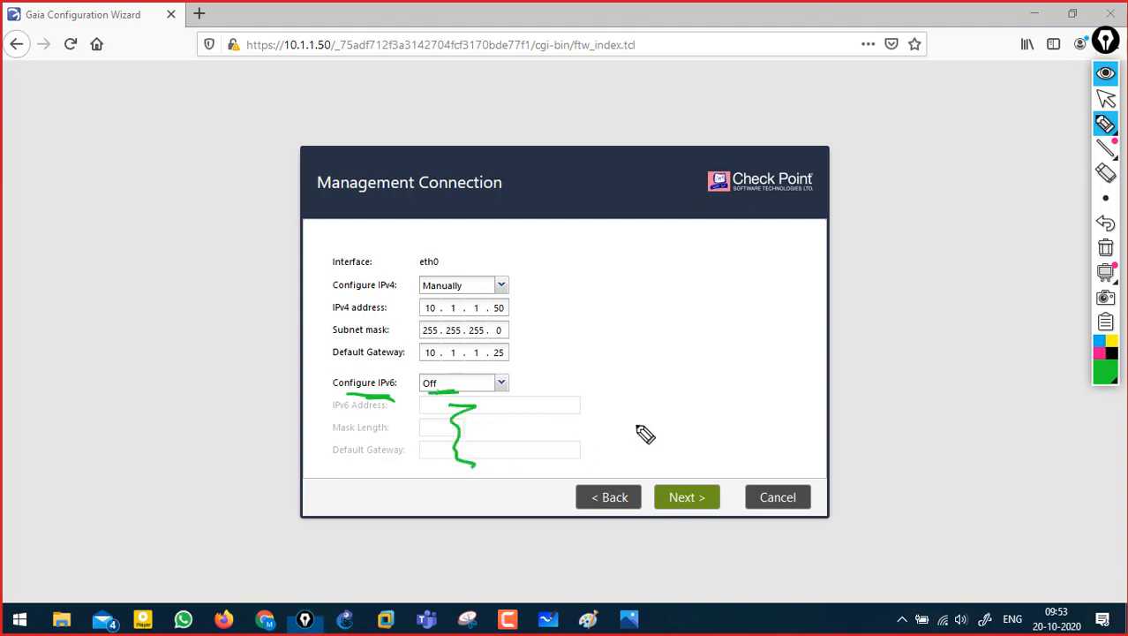
left_click(1103, 256)
left_click(1105, 72)
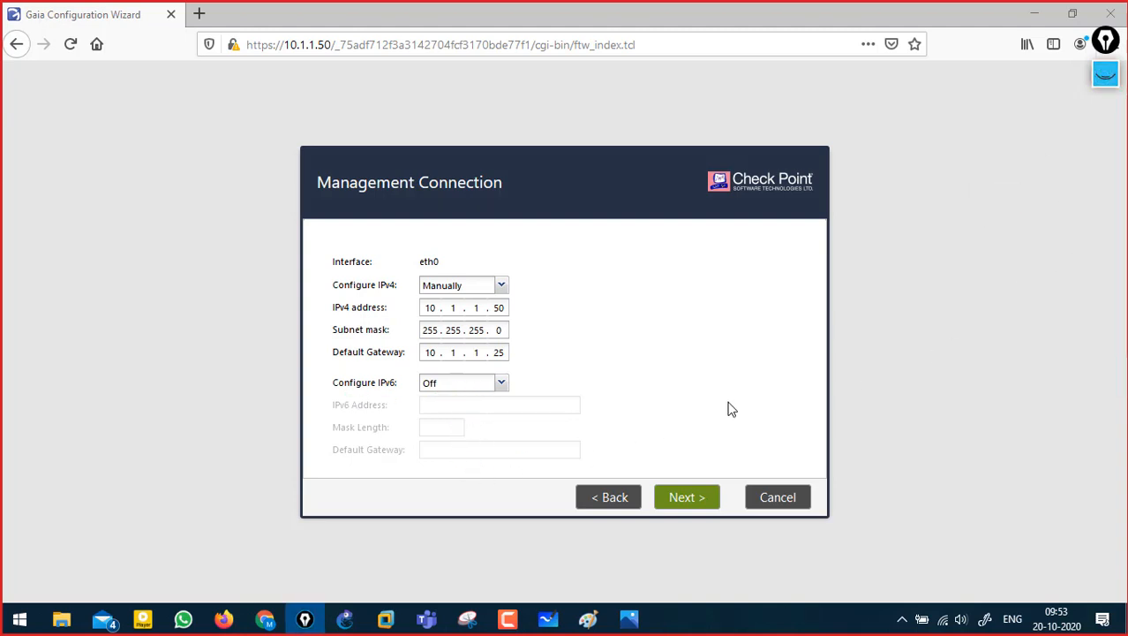
left_click(671, 501)
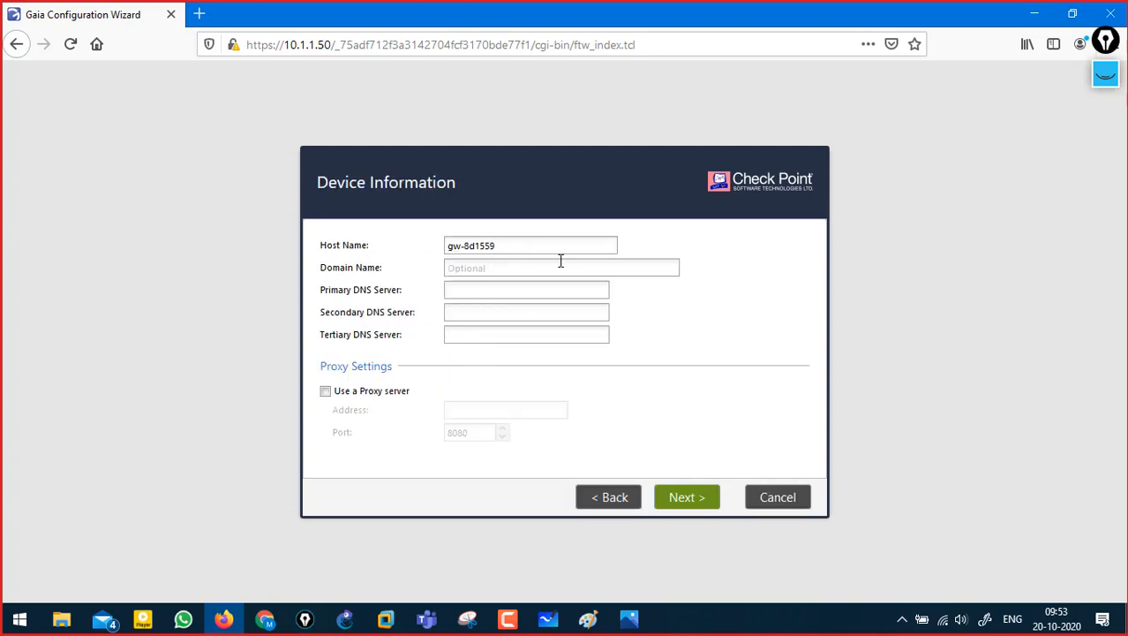
- Set host name MGMT and primary DNS server 8.8.8.8, then go on to Date and Time
key("alt+Tab")
key("alt+Tab")
key("alt+Tab")
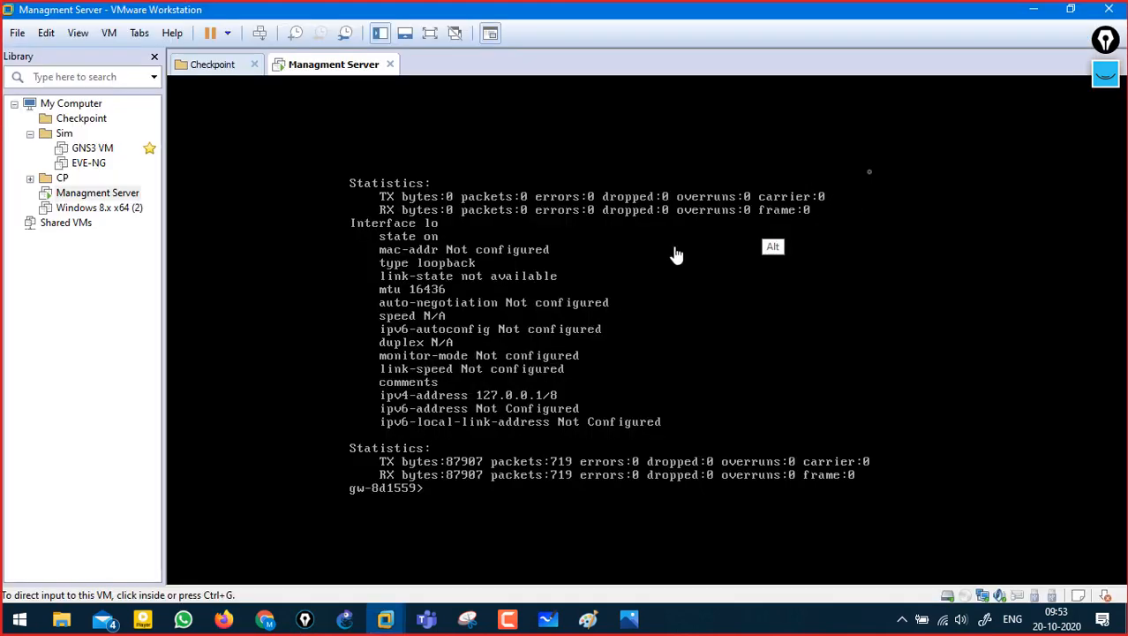
left_click(1034, 9)
key("ctrl+a")
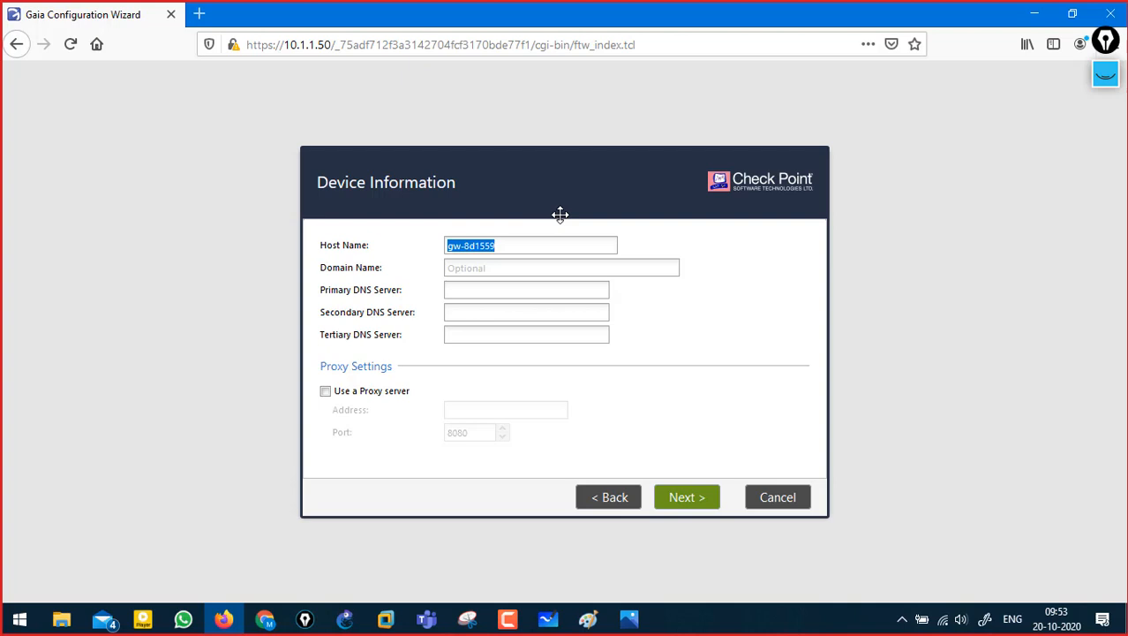
type("MGMT")
left_click(469, 292)
type("8.8.8.8")
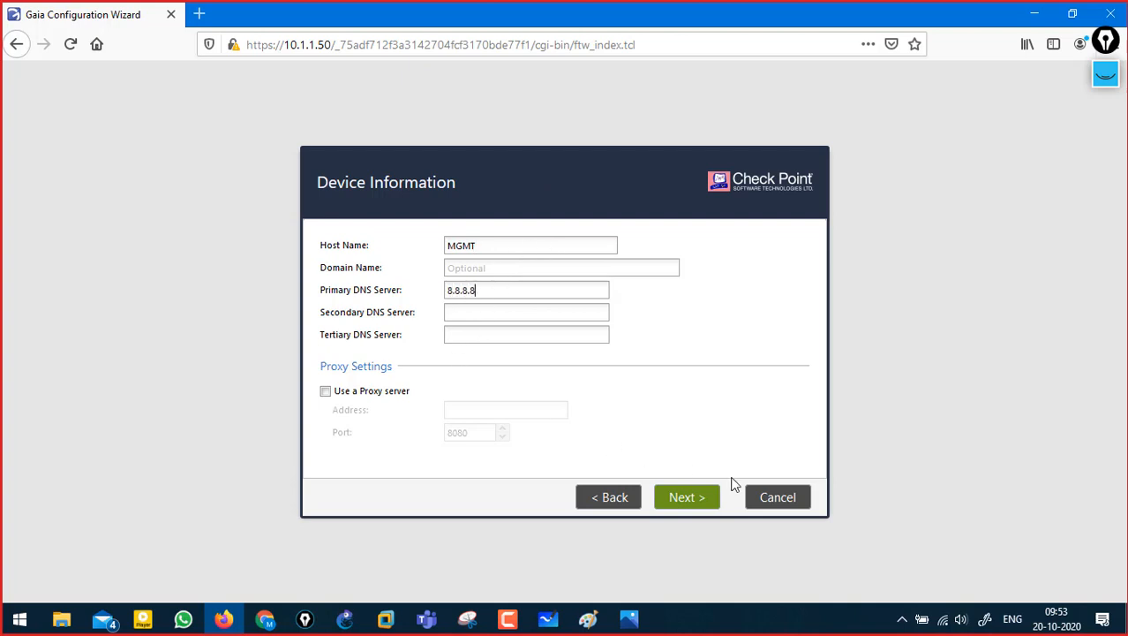
left_click(692, 500)
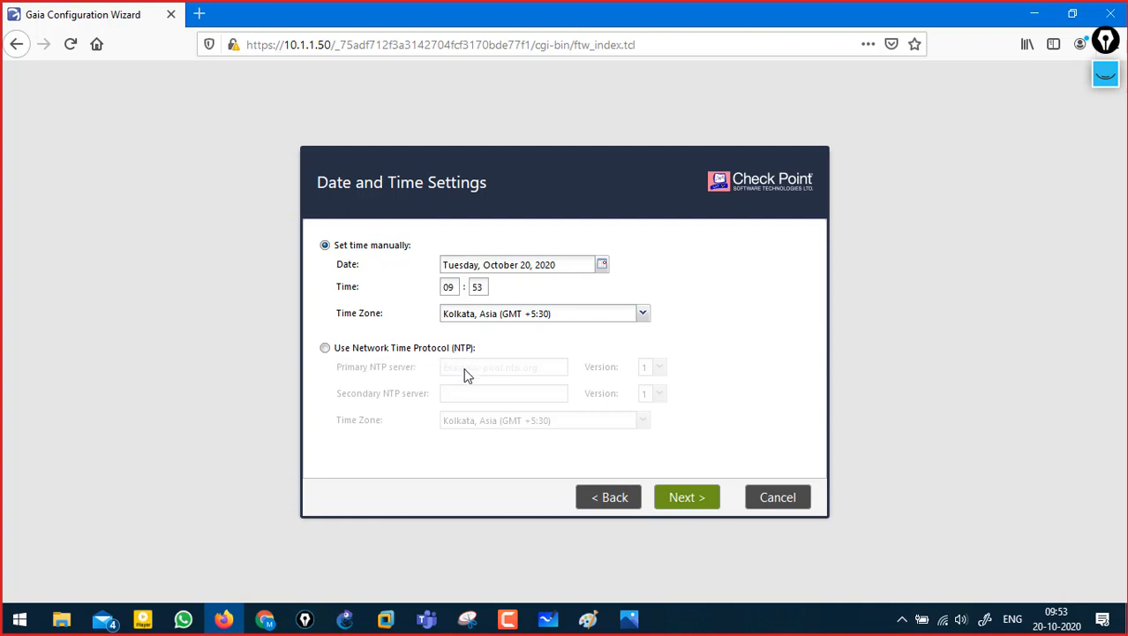
- Keep the default date/time and installation type, with annotations, to reach the Products page
left_click(702, 497)
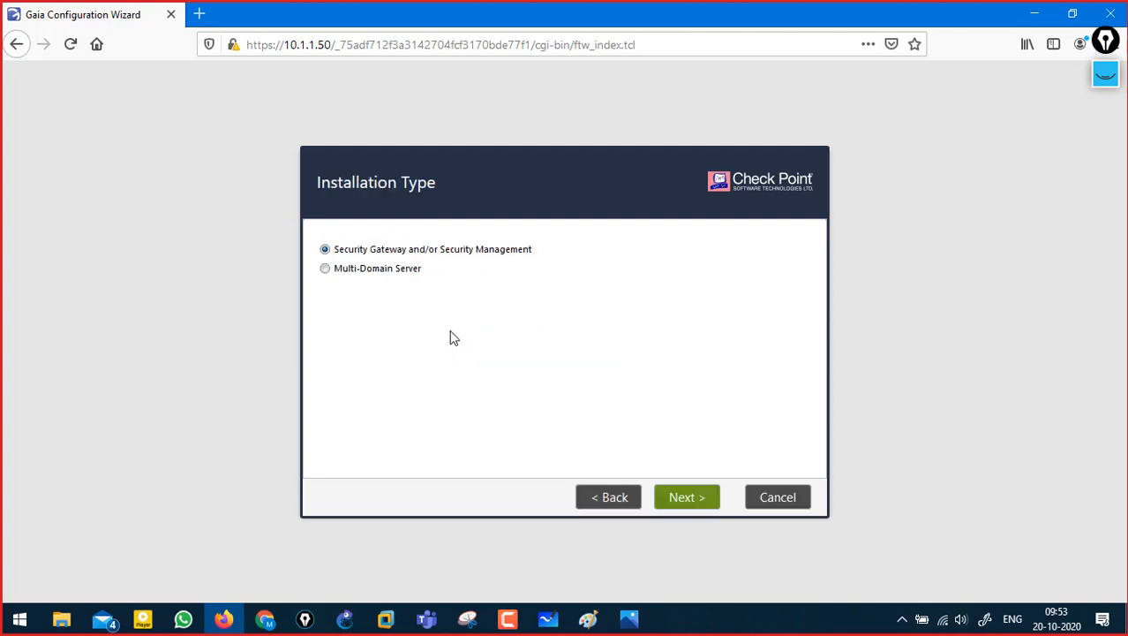
left_click(1105, 73)
mouse_move(353, 258)
left_mouse_down()
mouse_move(543, 243)
mouse_move(468, 263)
left_mouse_up()
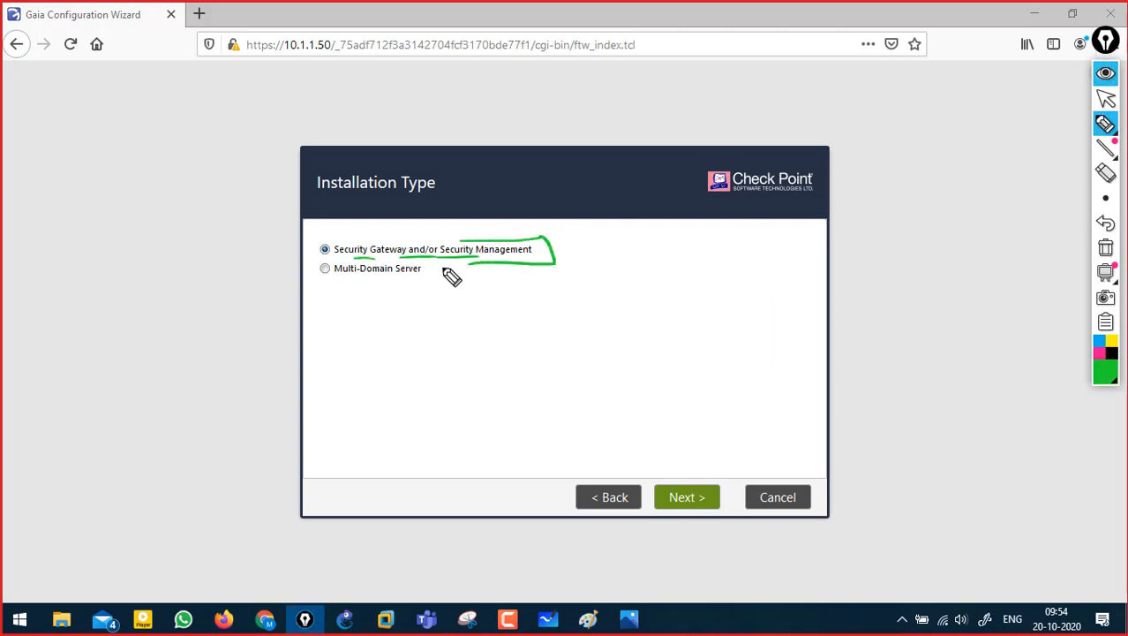
left_click(1105, 249)
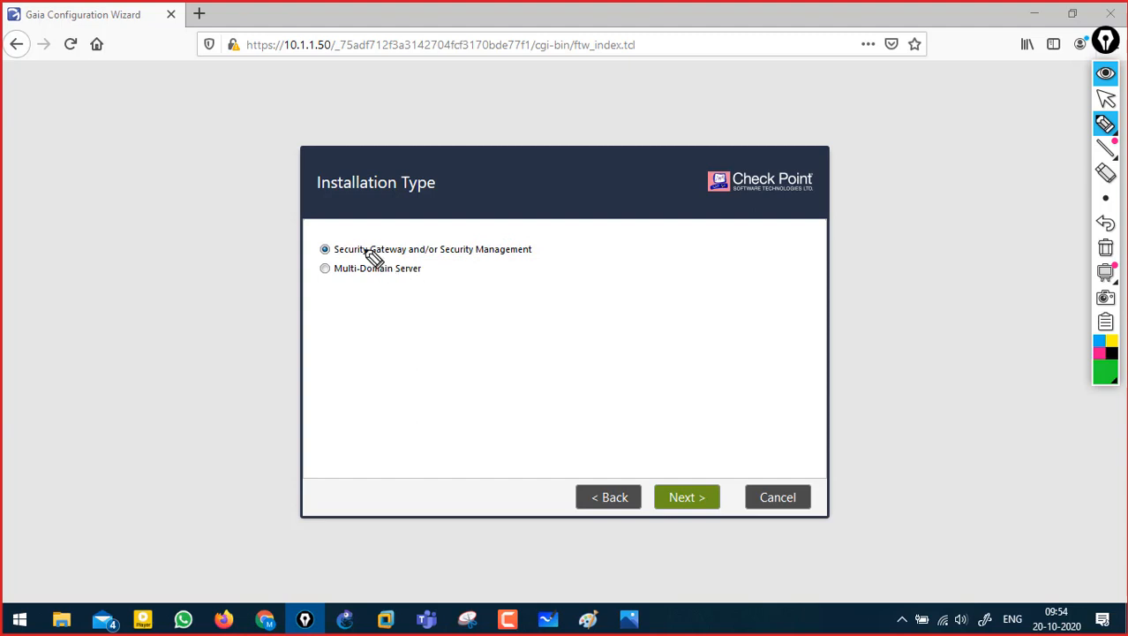
left_click_drag(339, 261, 511, 257)
left_click(1105, 248)
left_click(1105, 73)
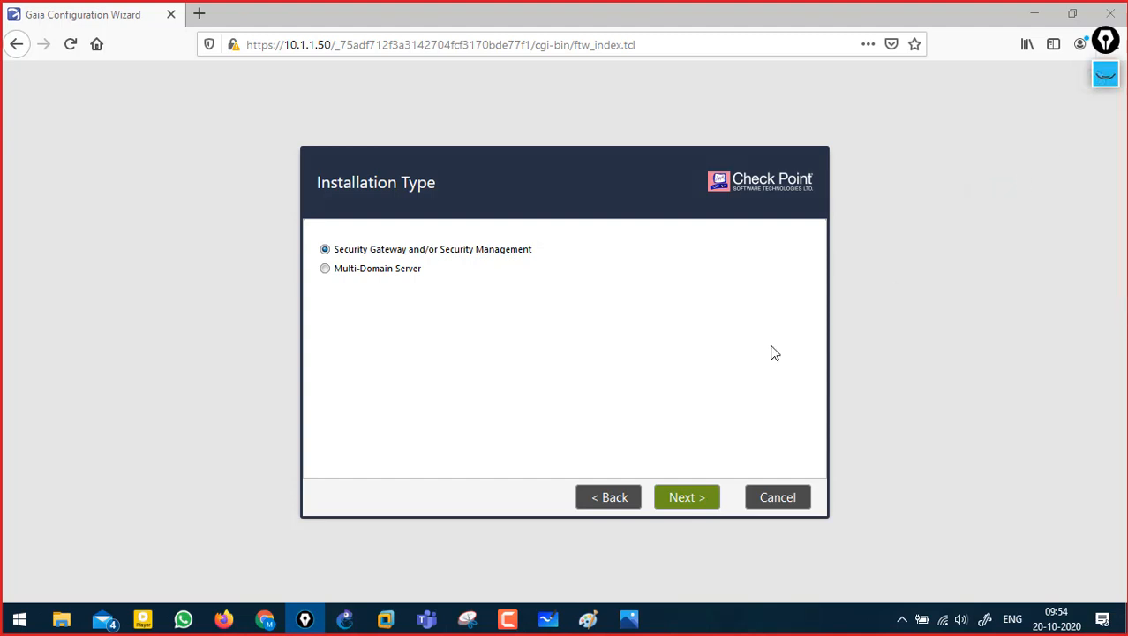
left_click(677, 496)
- Untick Security Gateway so only Security Management will be installed
left_click(1106, 73)
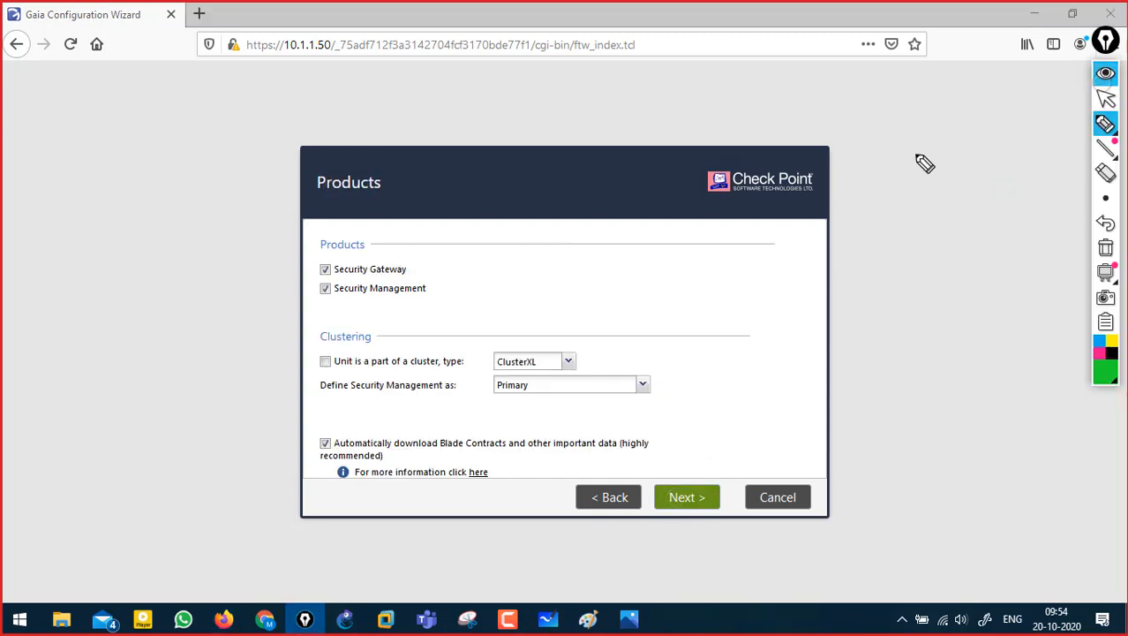
left_click_drag(415, 270, 441, 262)
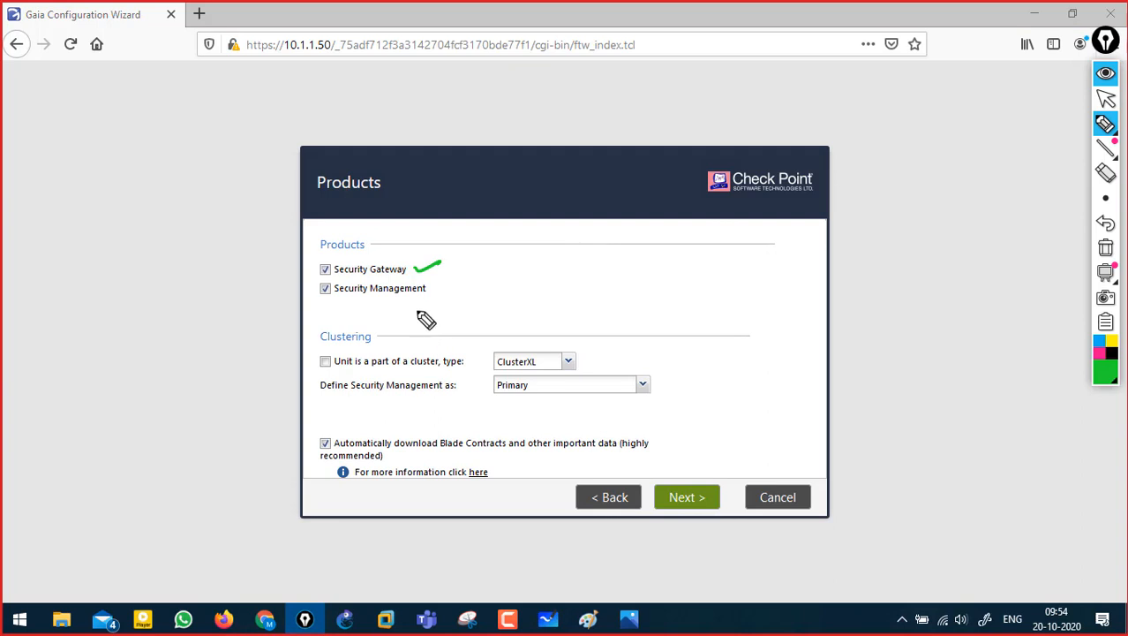
mouse_move(421, 303)
left_mouse_down()
mouse_move(446, 294)
mouse_move(449, 275)
left_mouse_up()
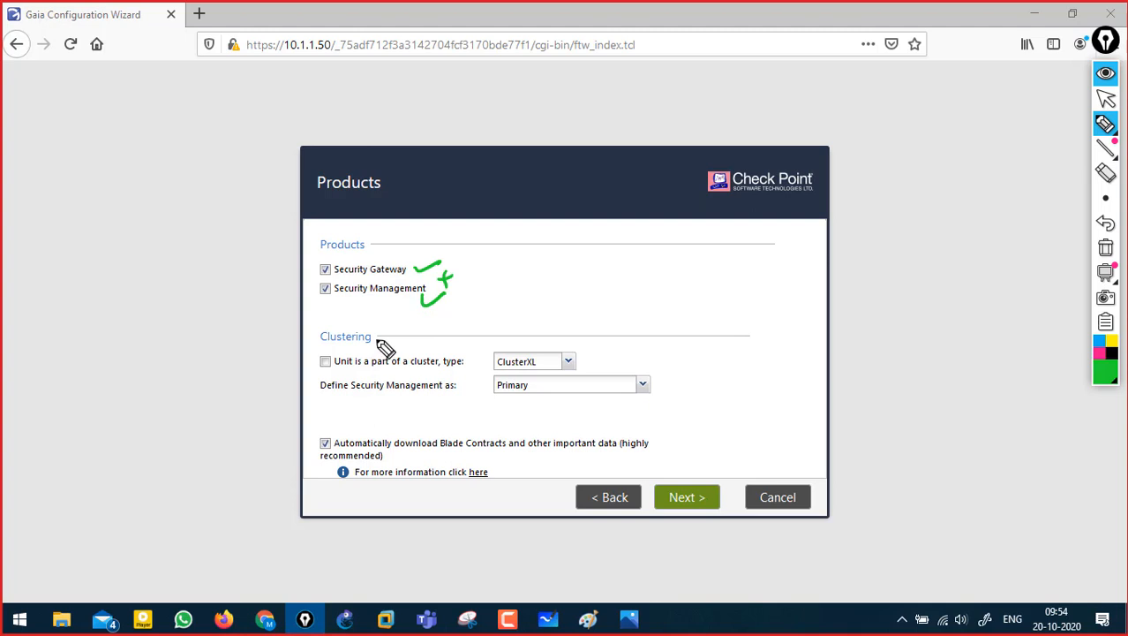
left_click(1105, 248)
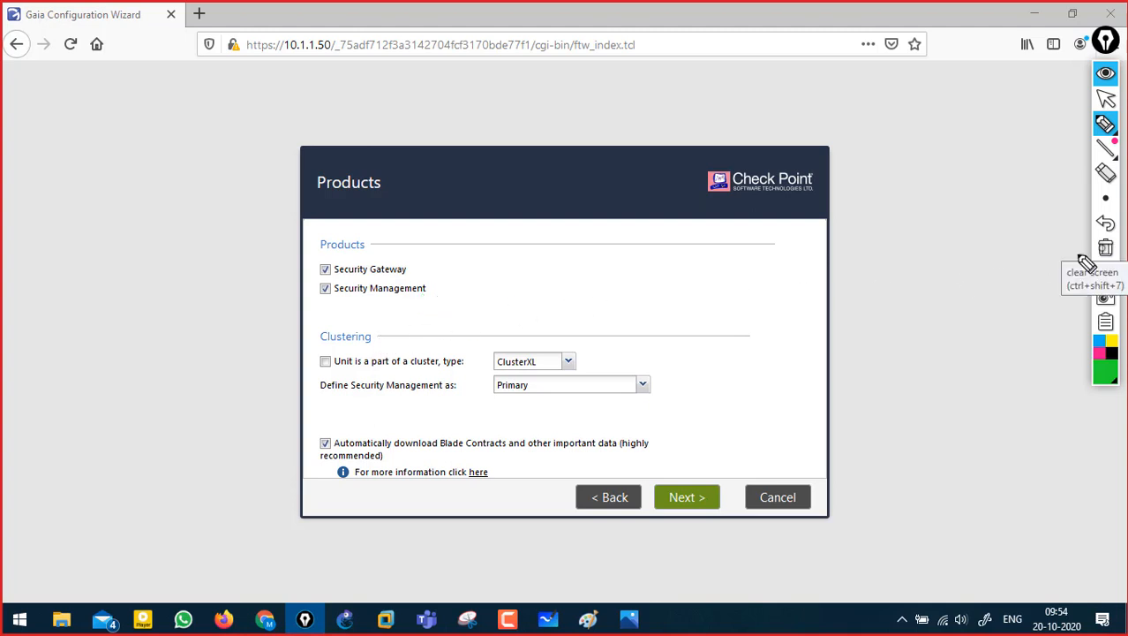
left_click(1105, 72)
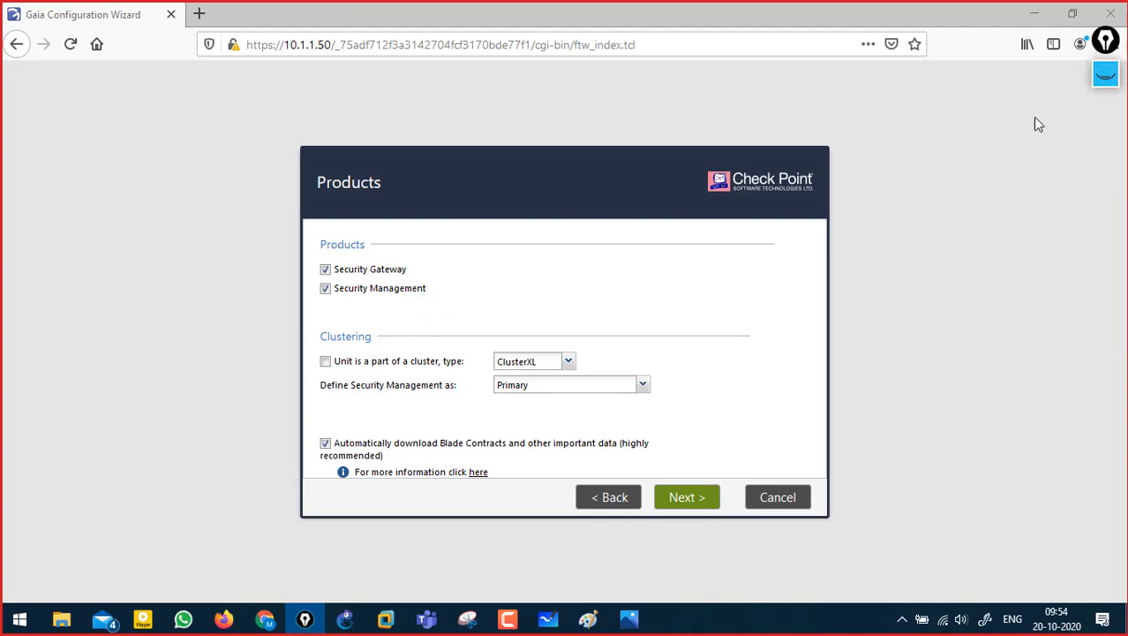
left_click(326, 270)
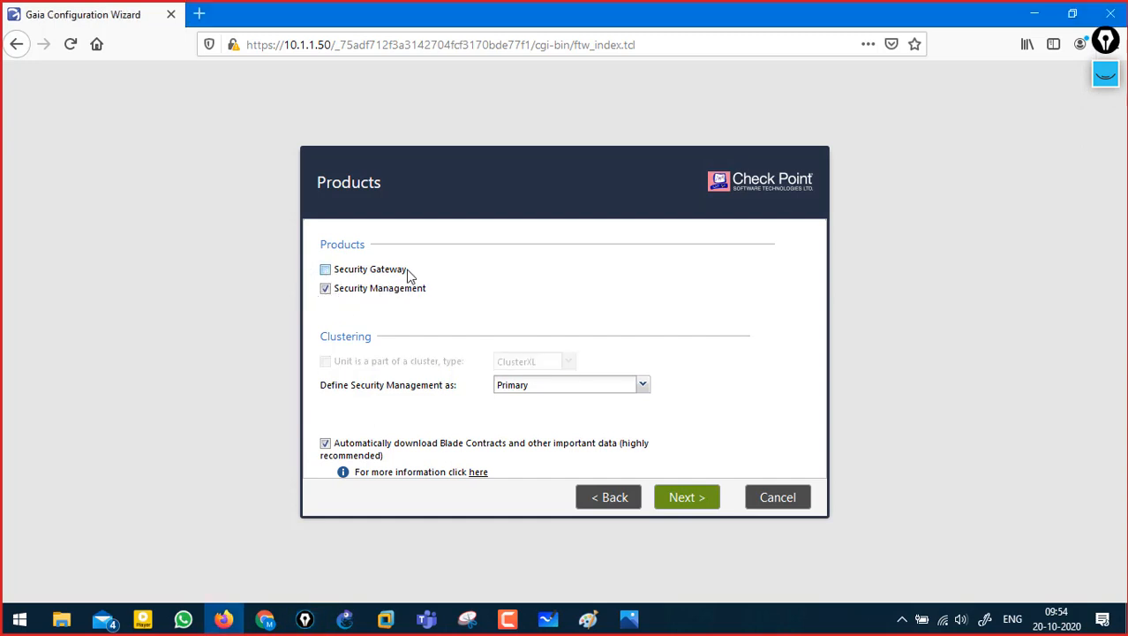
- Mark up the product choices and keep Primary as the Security Management role
left_click(1105, 75)
mouse_move(422, 267)
left_mouse_down()
mouse_move(491, 252)
mouse_move(488, 271)
left_mouse_up()
left_click_drag(350, 282, 403, 285)
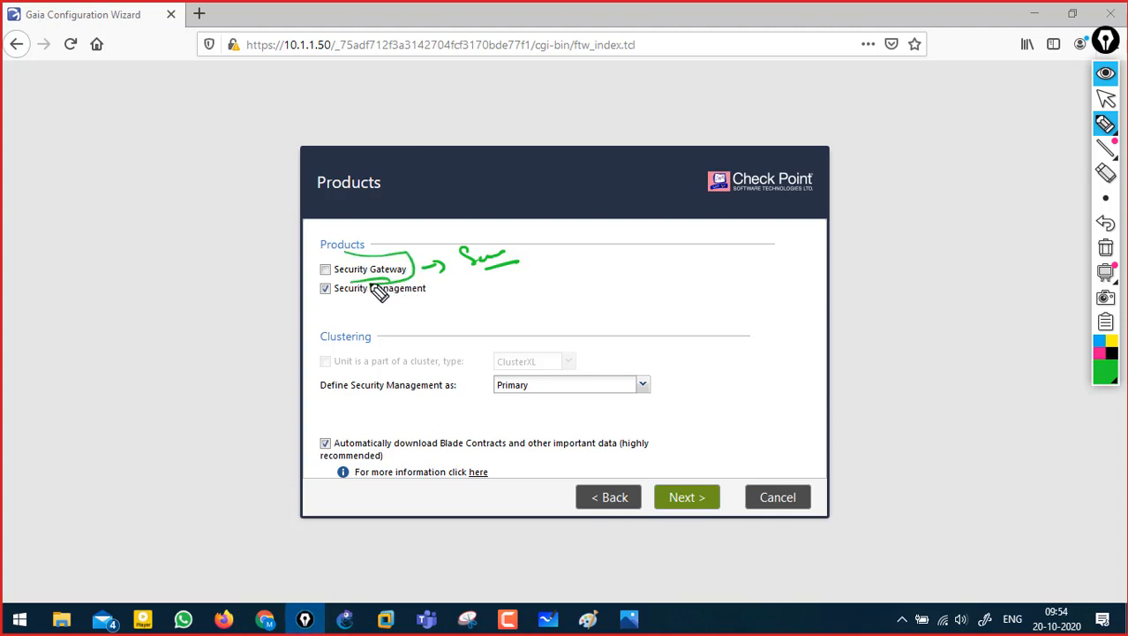
left_click(1105, 249)
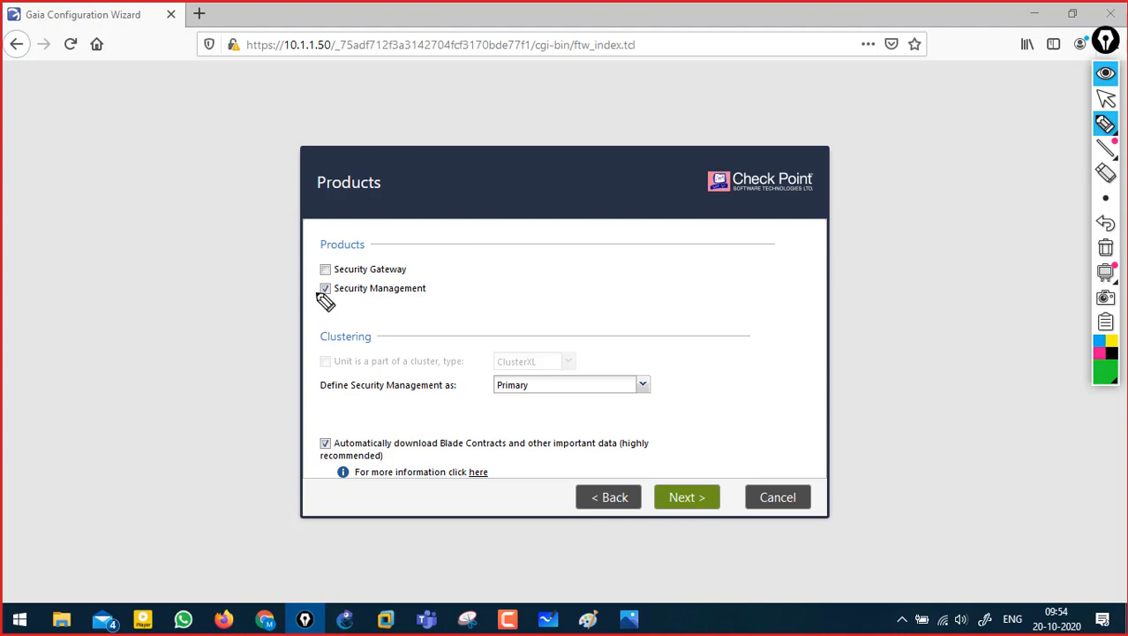
mouse_move(318, 283)
left_mouse_down()
mouse_move(323, 300)
mouse_move(345, 257)
left_mouse_up()
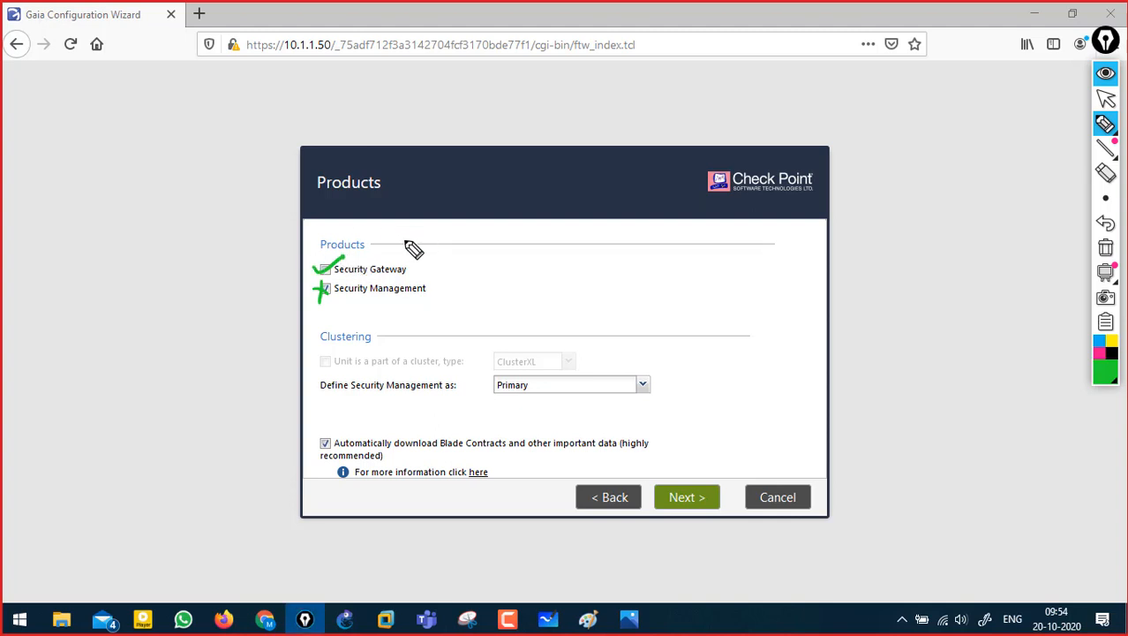
left_click_drag(411, 271, 434, 266)
left_click(1105, 247)
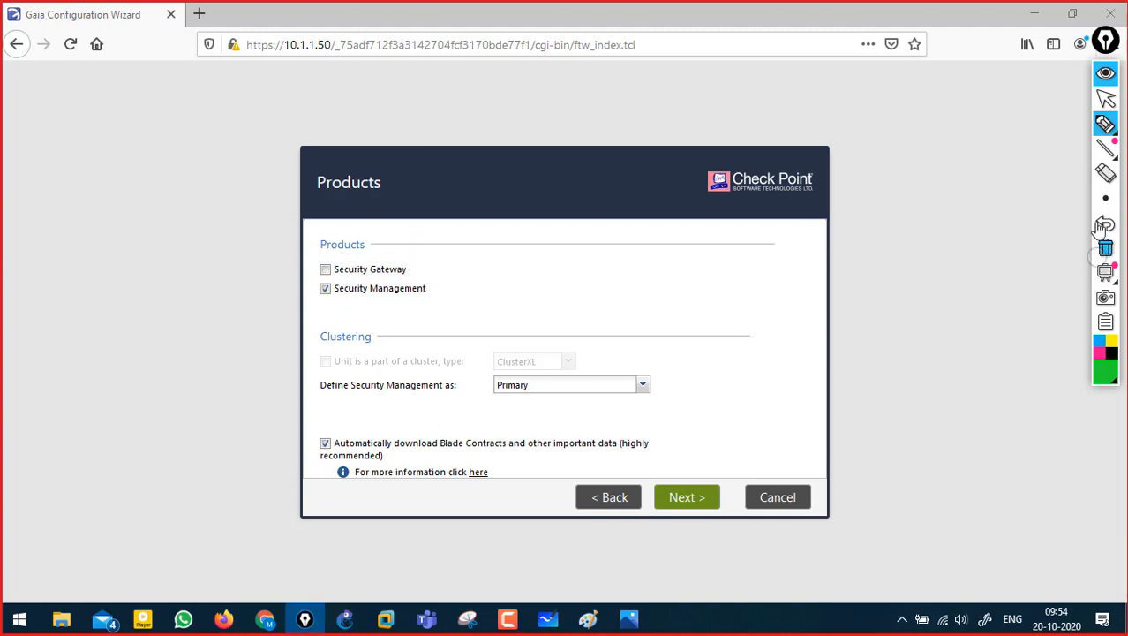
left_click(1106, 73)
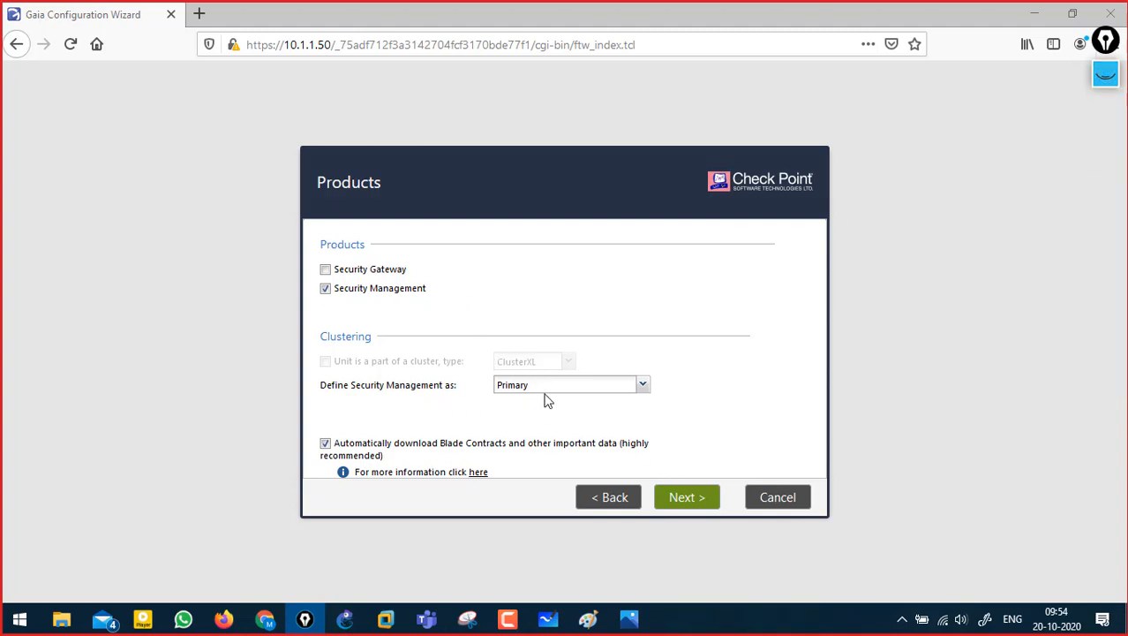
left_click(644, 388)
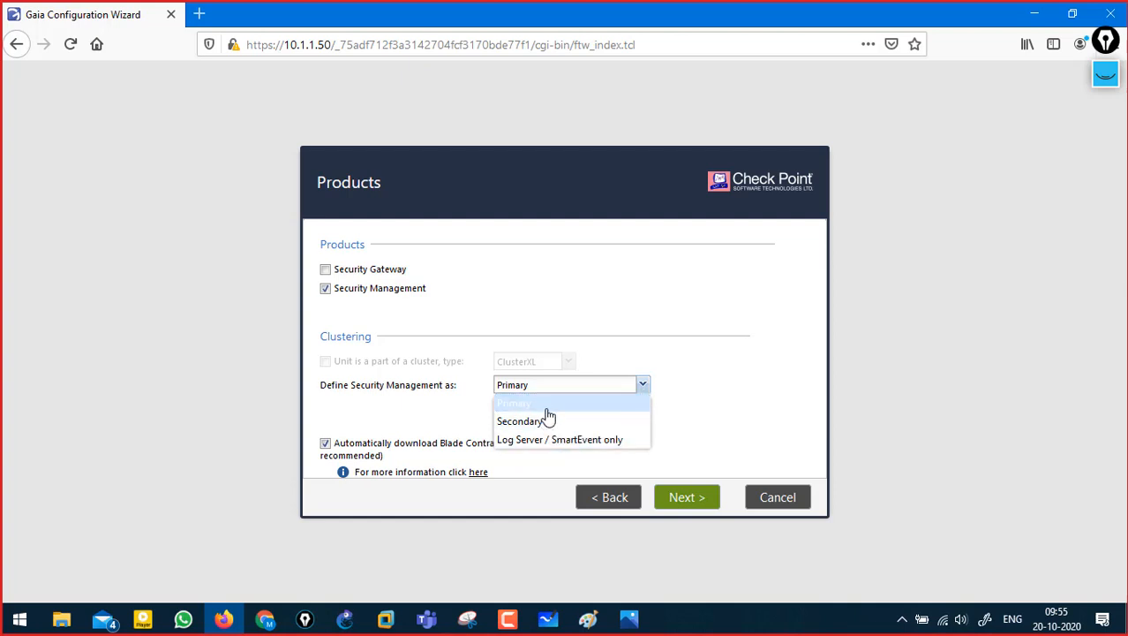
left_click(528, 403)
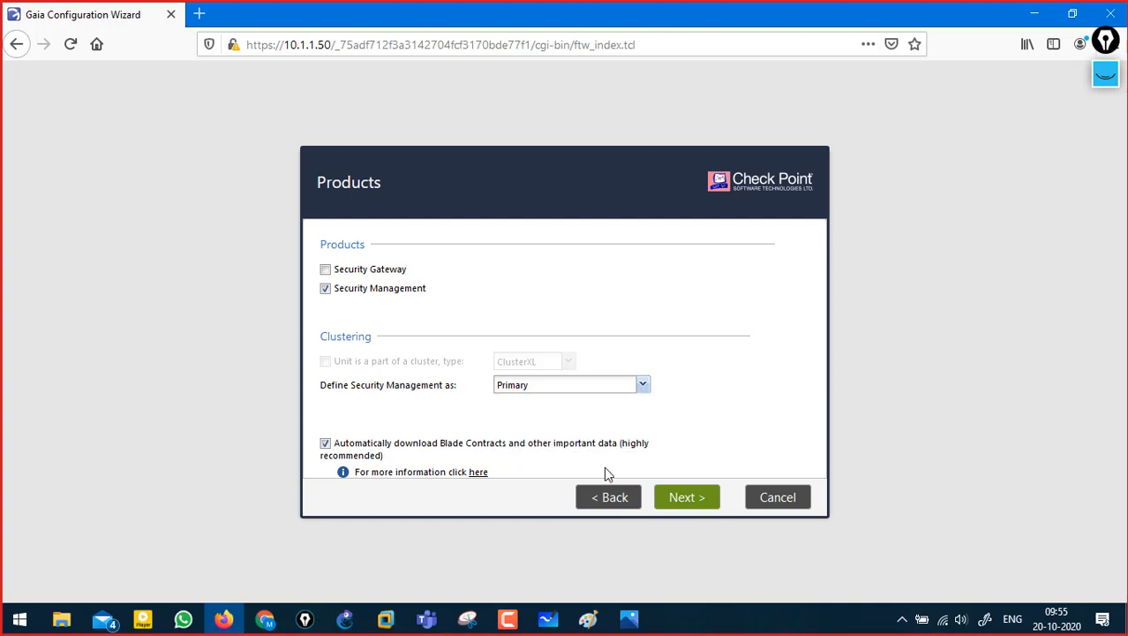
- Keep the default products, the Gaia administrator and GUI clients from any IP, then finish and confirm starting configuration
left_click(682, 497)
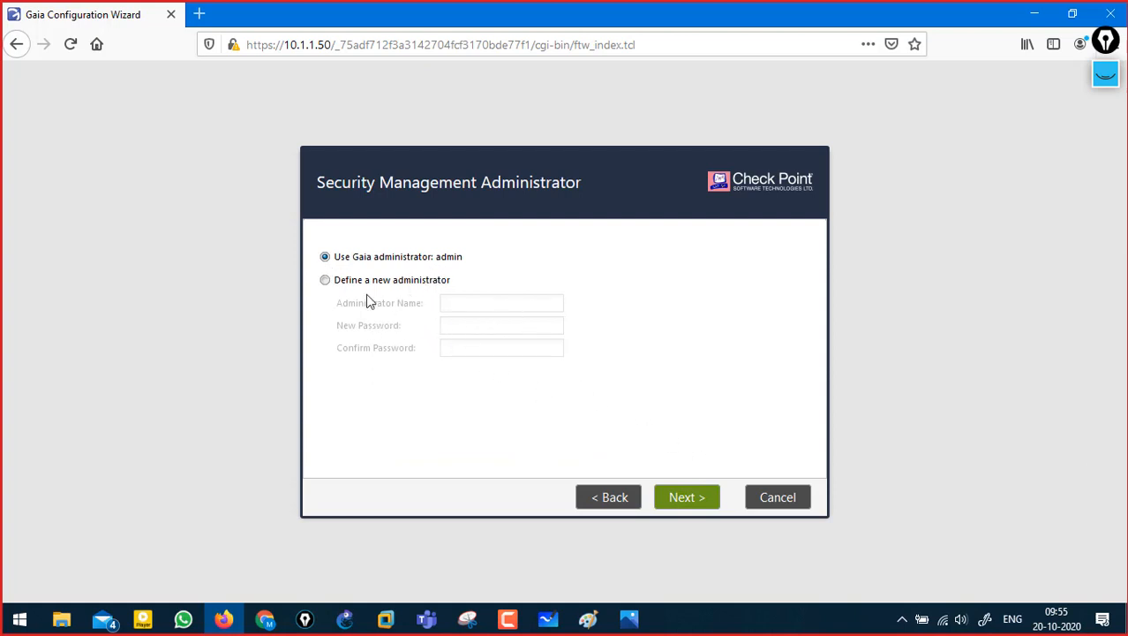
left_click(694, 501)
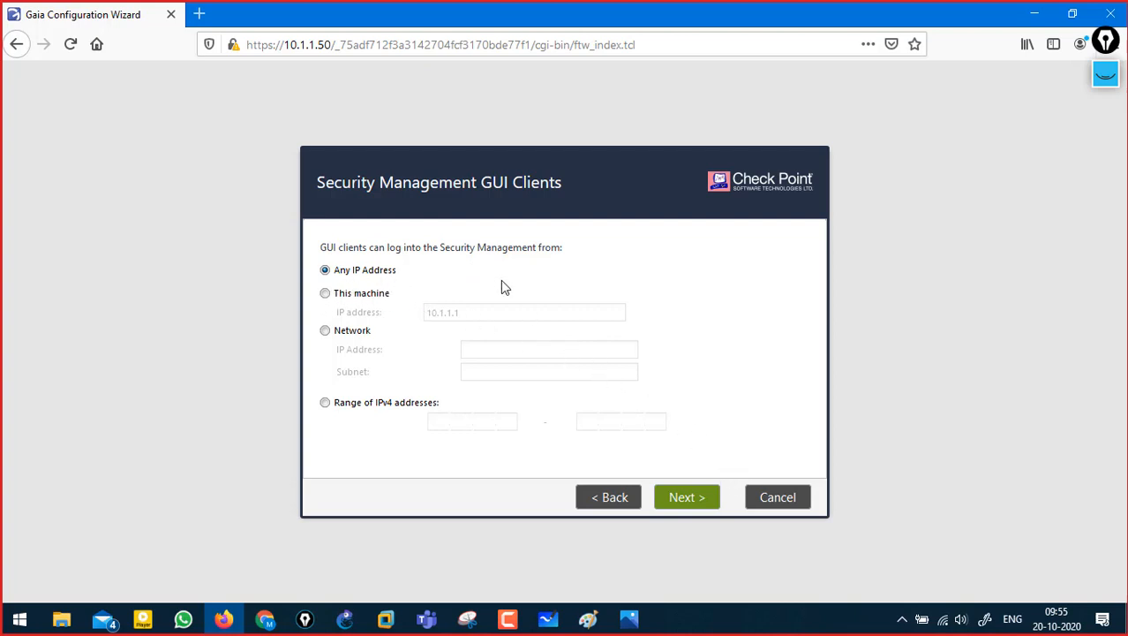
left_click(701, 501)
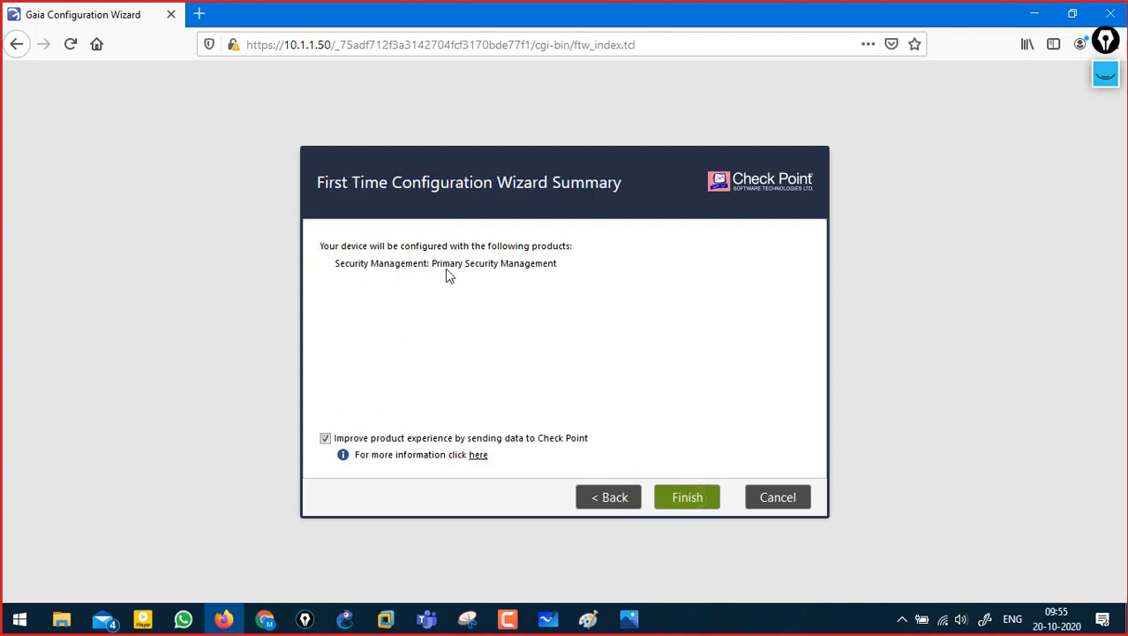
left_click(693, 496)
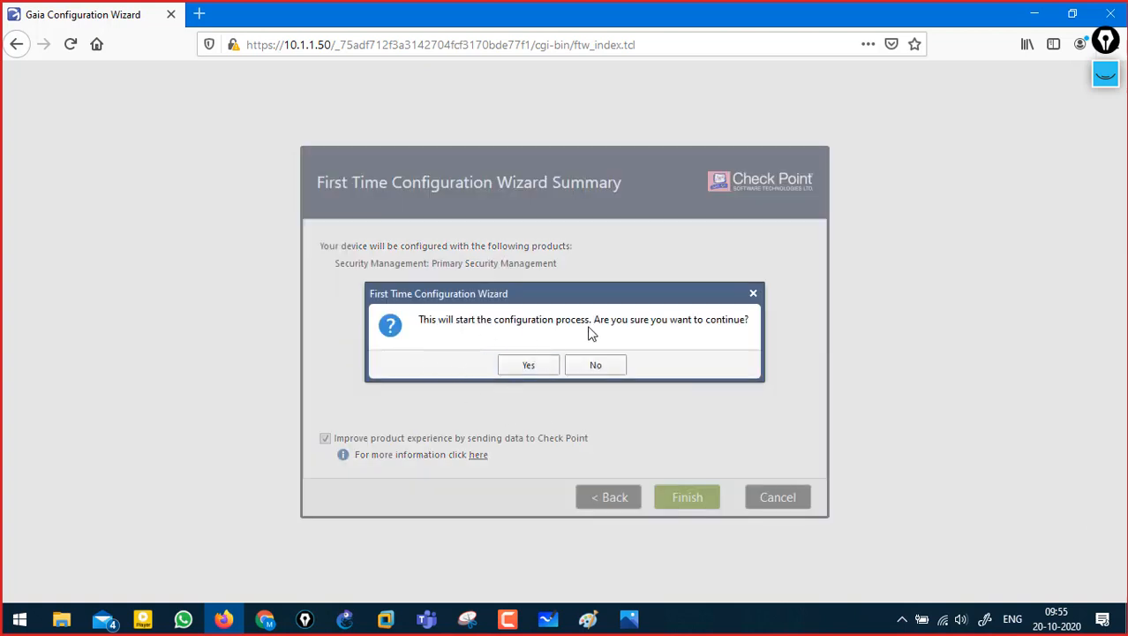
left_click(529, 365)
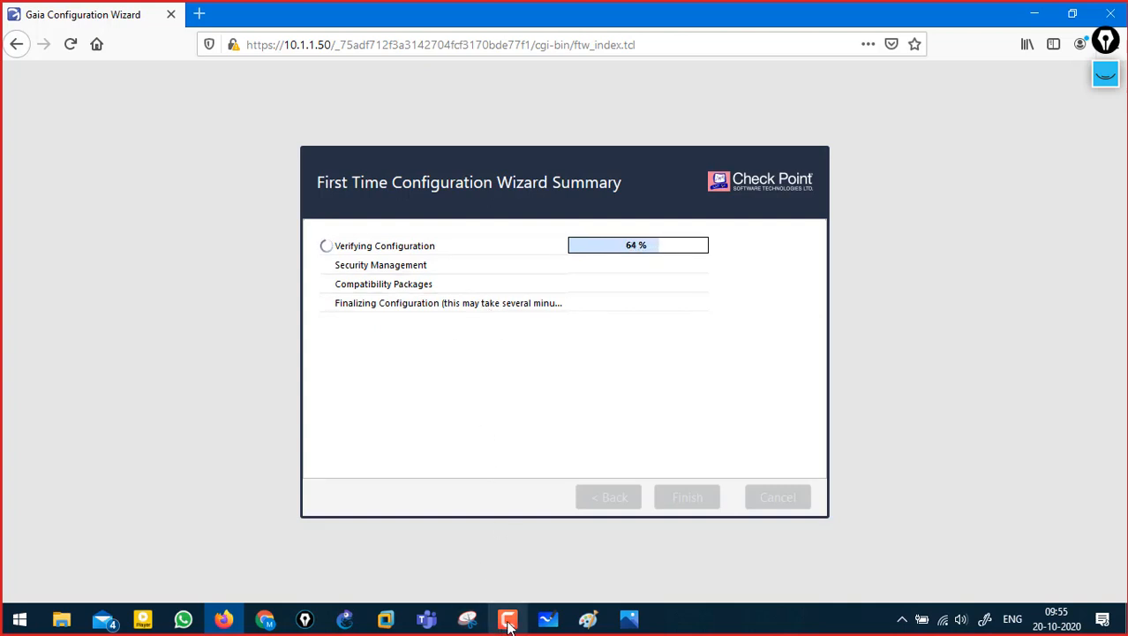
- Bring forward the Managment Server VM console showing its show interfaces output
mouse_move(509, 621)
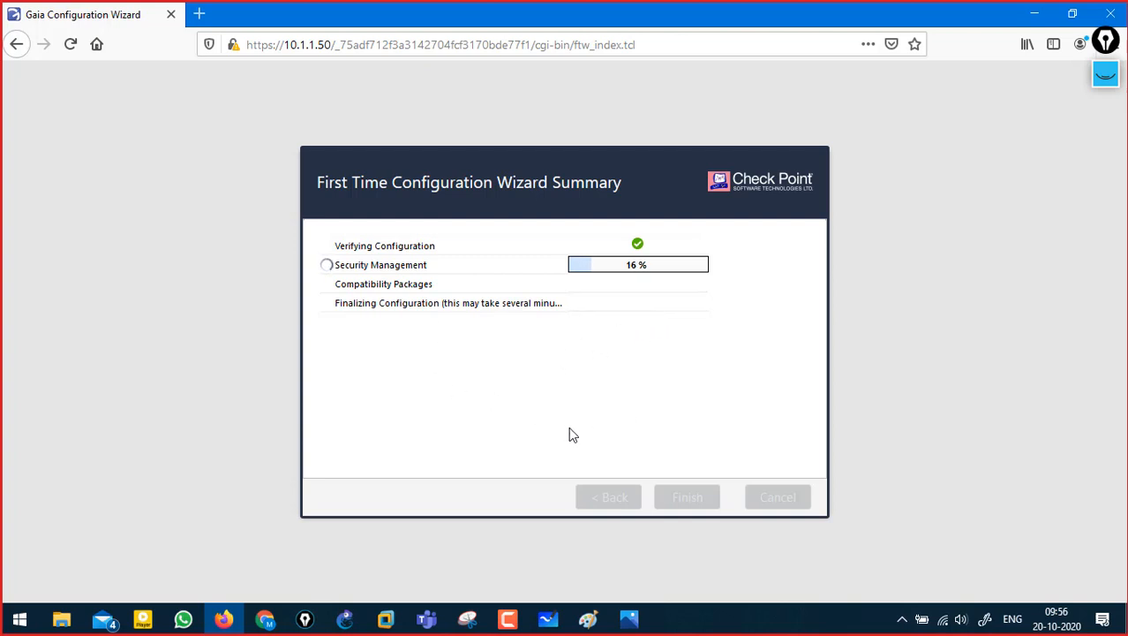
mouse_move(386, 619)
left_click(445, 532)
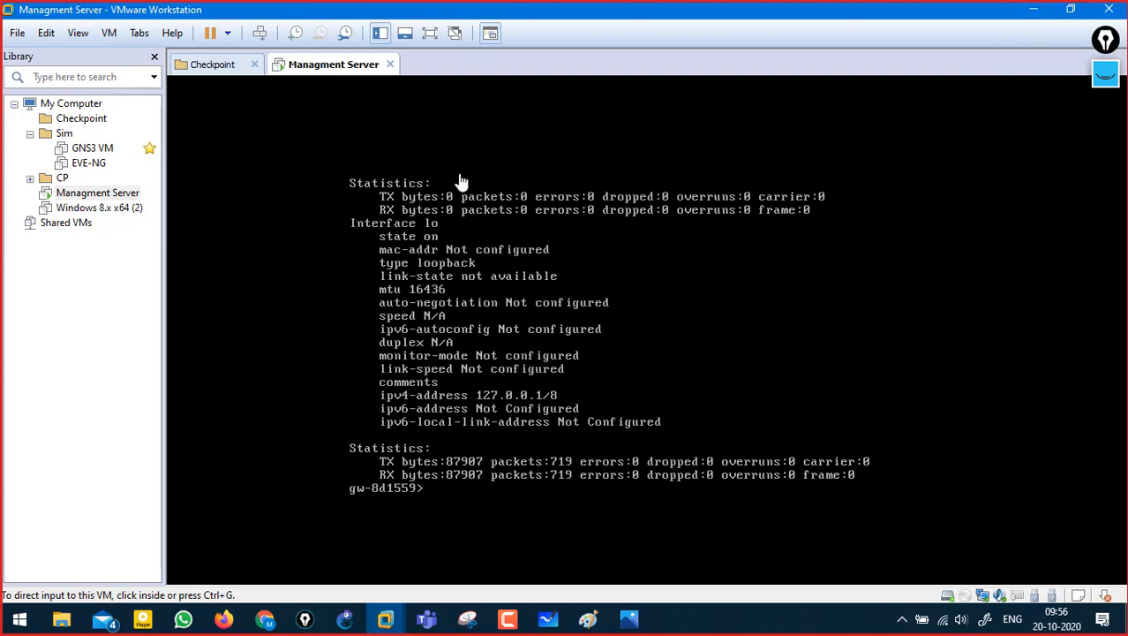
- Run 'save config' on the server console to store the current configuration
left_click(521, 425)
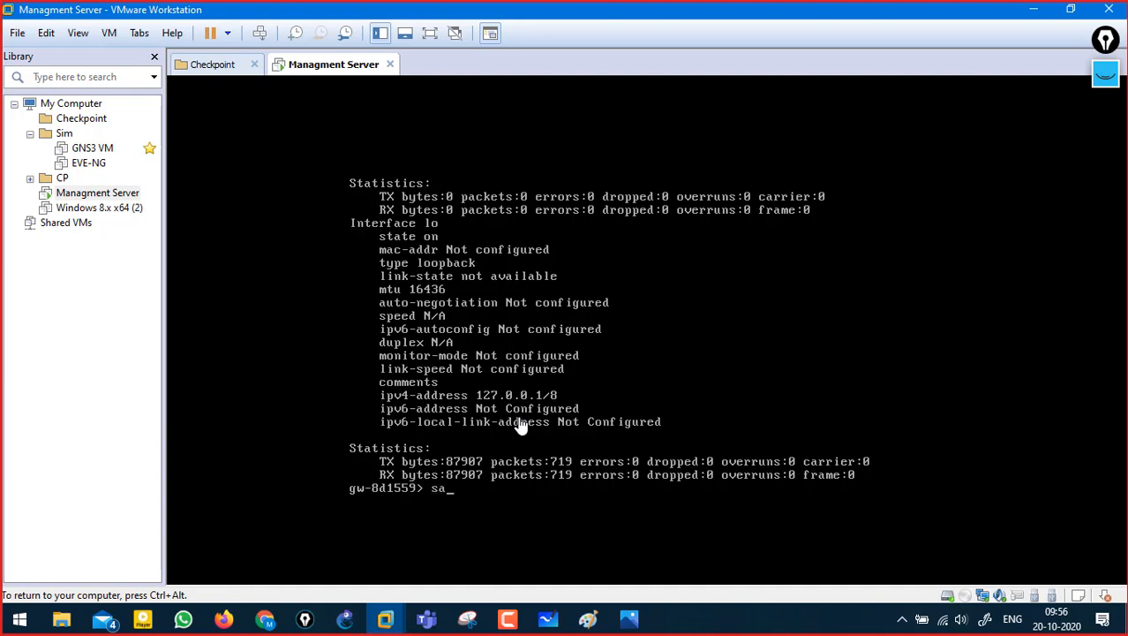
type("sa")
key("Tab")
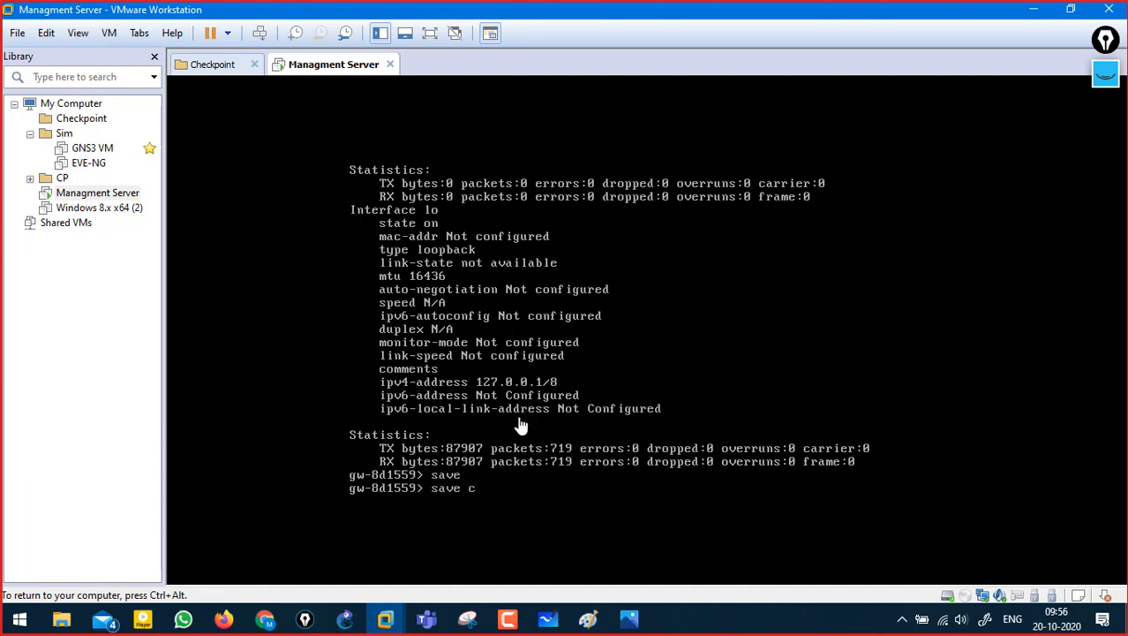
type("confi")
key("Tab")
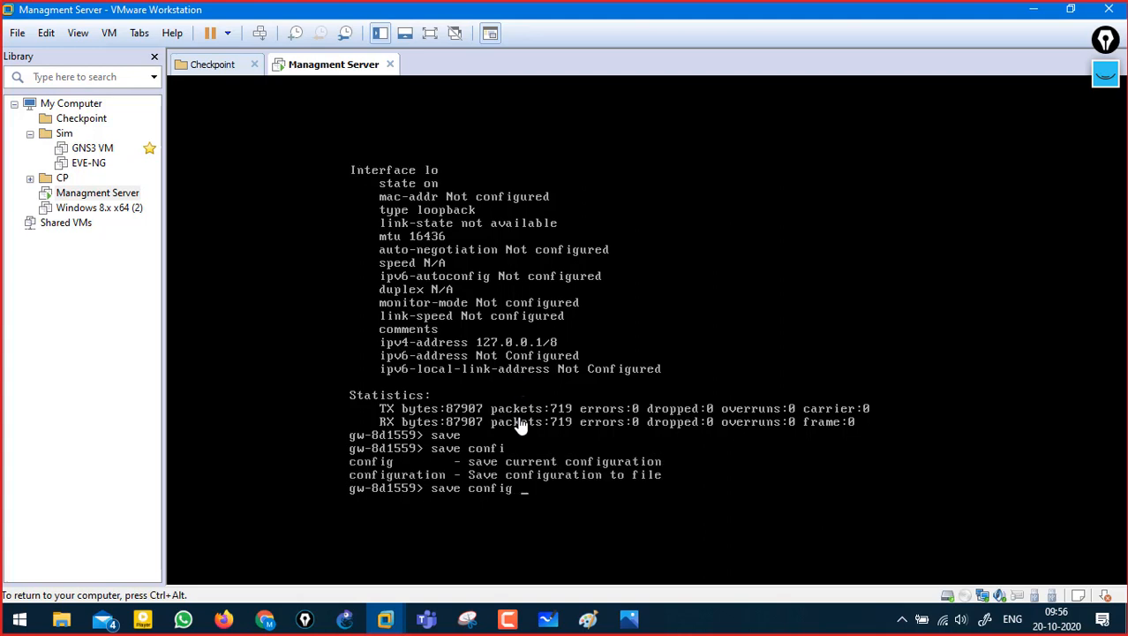
key("Tab")
key("Return")
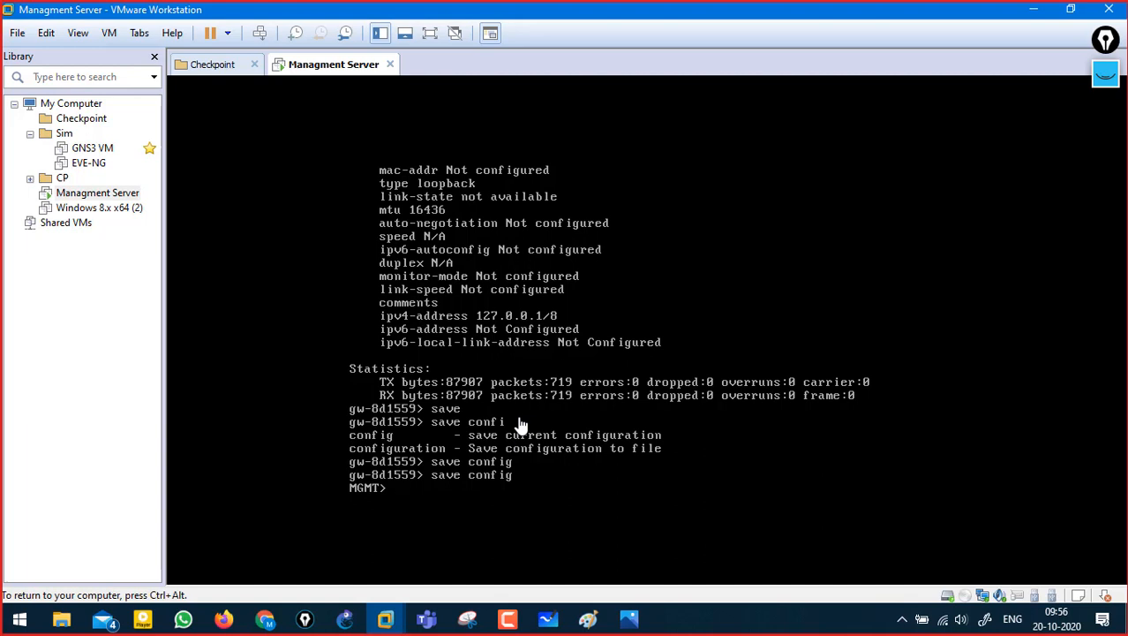
key("Return")
key("Return")
key("Return")
key("ctrl+alt")
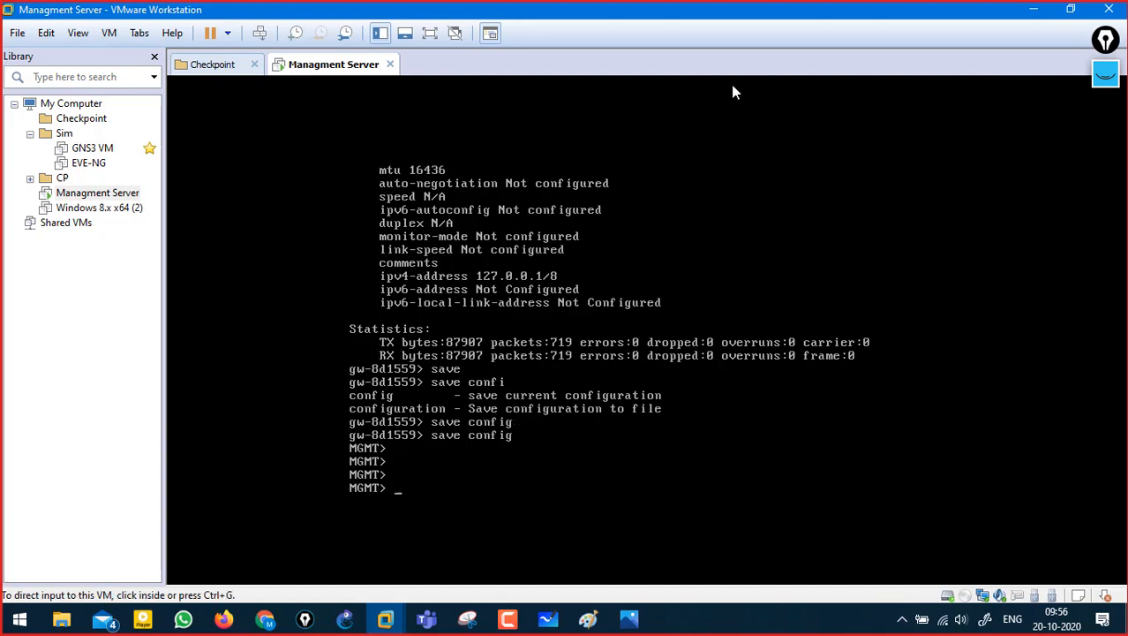
- Underline the last MGMT prompt with on-screen ink, then erase it
left_click(1108, 76)
left_click_drag(350, 501, 374, 500)
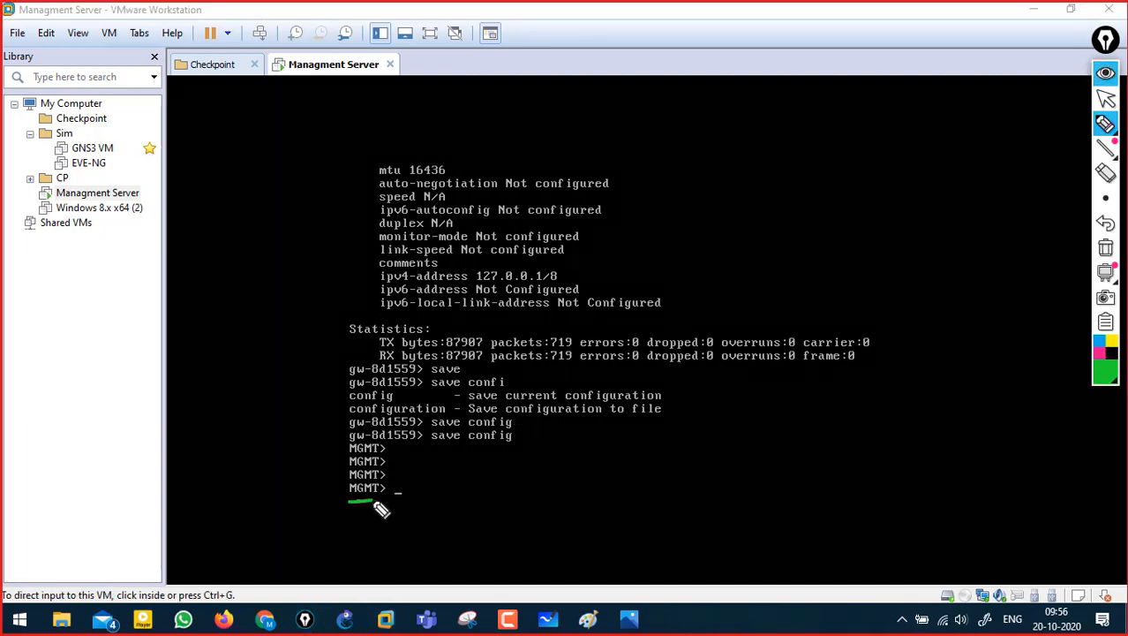
left_click(1105, 247)
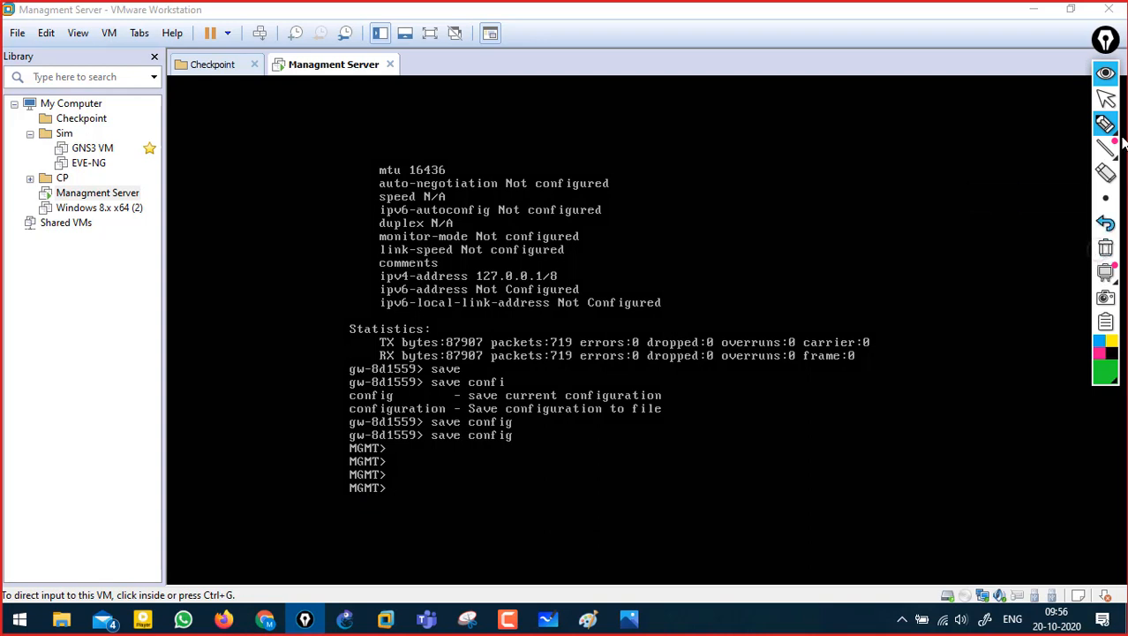
left_click(1106, 72)
- Run cpconfig on the server and release the keyboard back to the host
left_click(450, 468)
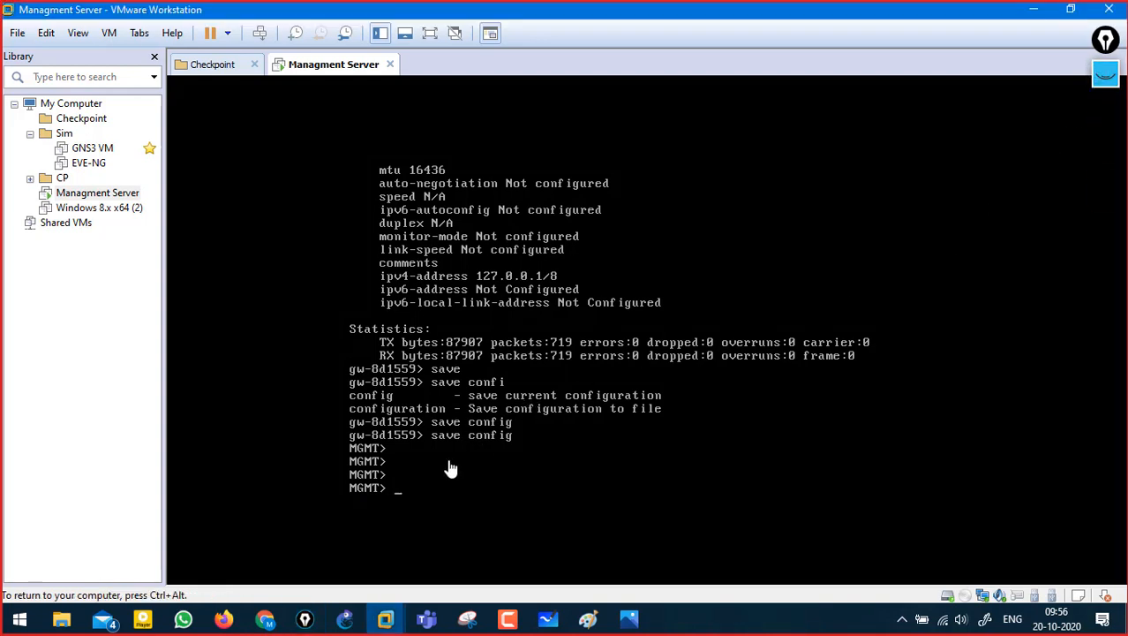
key("Up")
key("BackSpace")
key("BackSpace")
key("BackSpace")
key("BackSpace")
key("BackSpace")
key("BackSpace")
key("BackSpace")
key("BackSpace")
key("BackSpace")
key("Return")
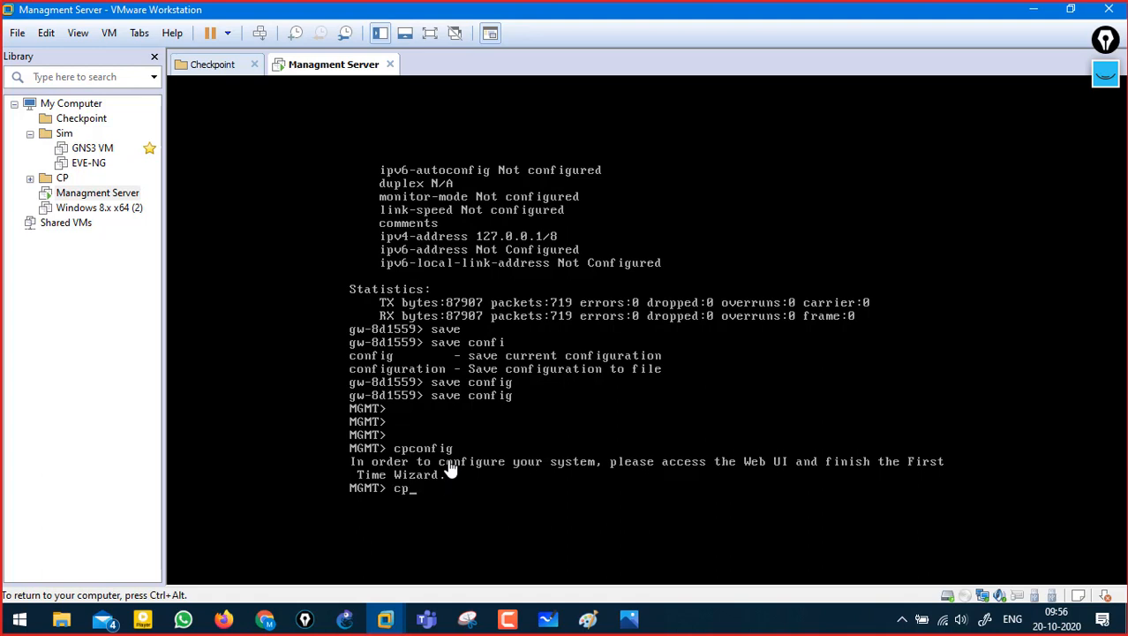
type("cp")
key("Tab")
type("co")
key("Tab")
key("Return")
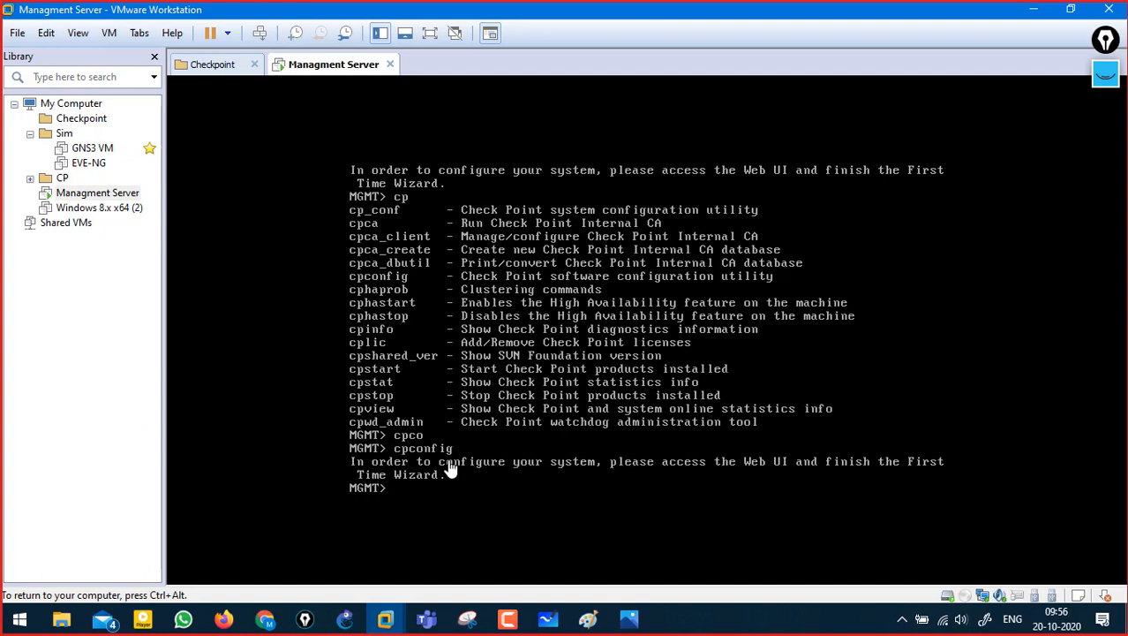
key("ctrl+alt")
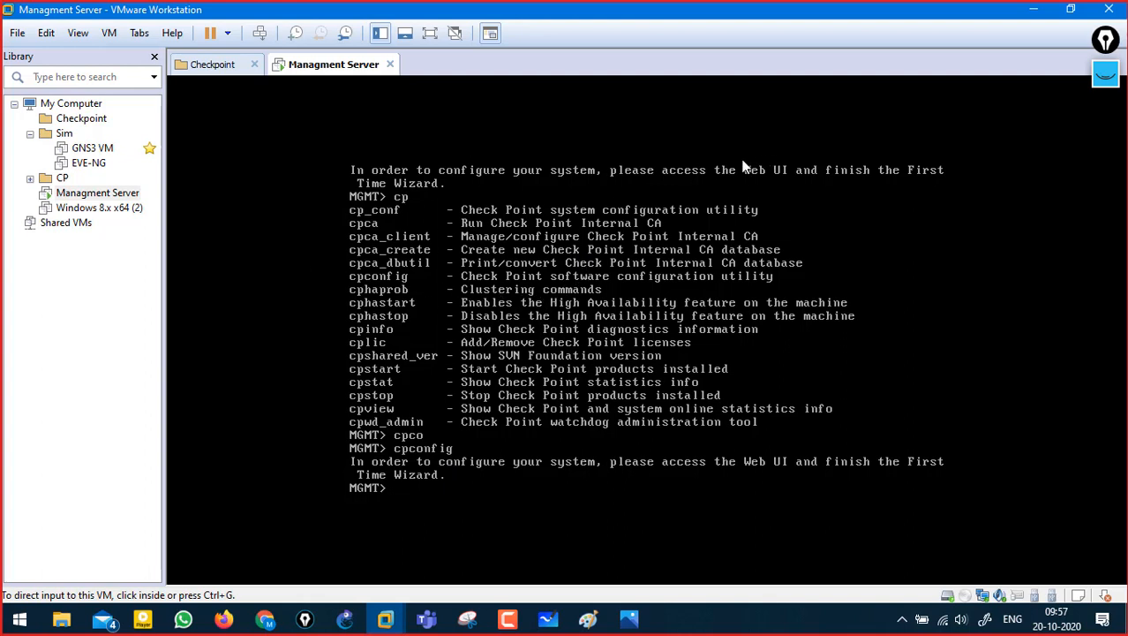
key("alt+Tab")
key("alt+Tab")
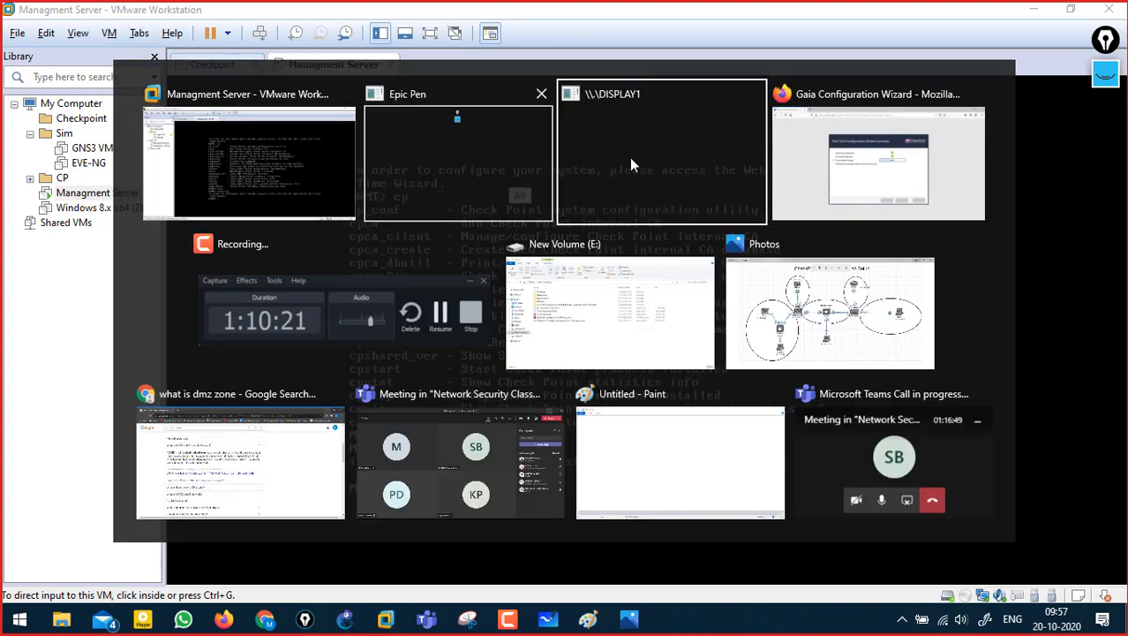
- Return to the Gaia Configuration Wizard in Firefox, sketch an ink arch, then clear it
left_click(875, 172)
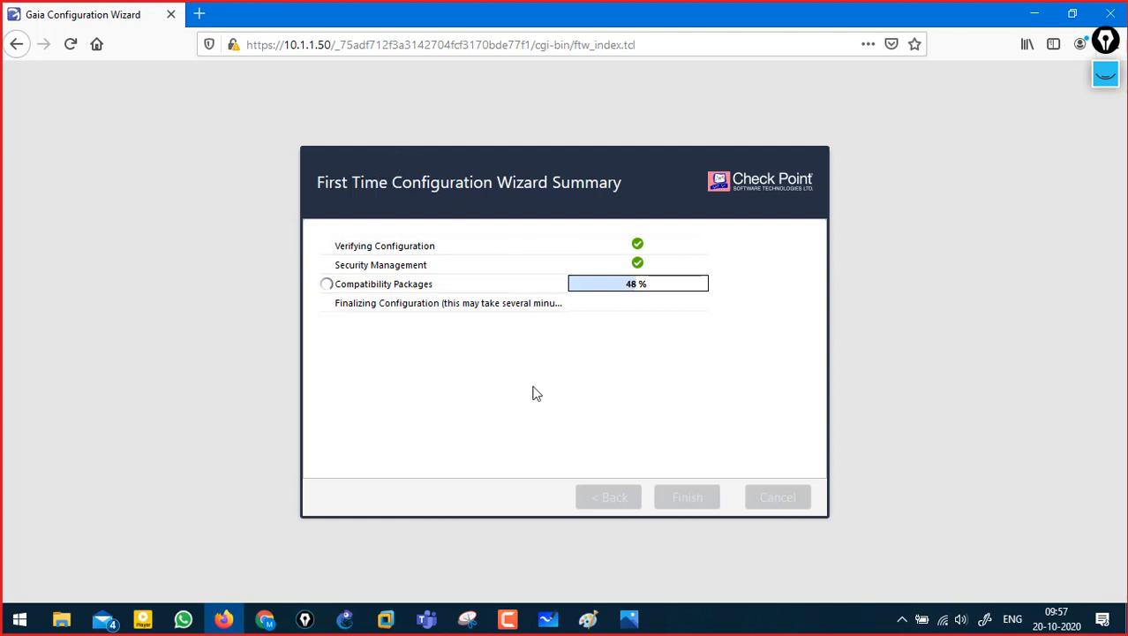
left_click(519, 624)
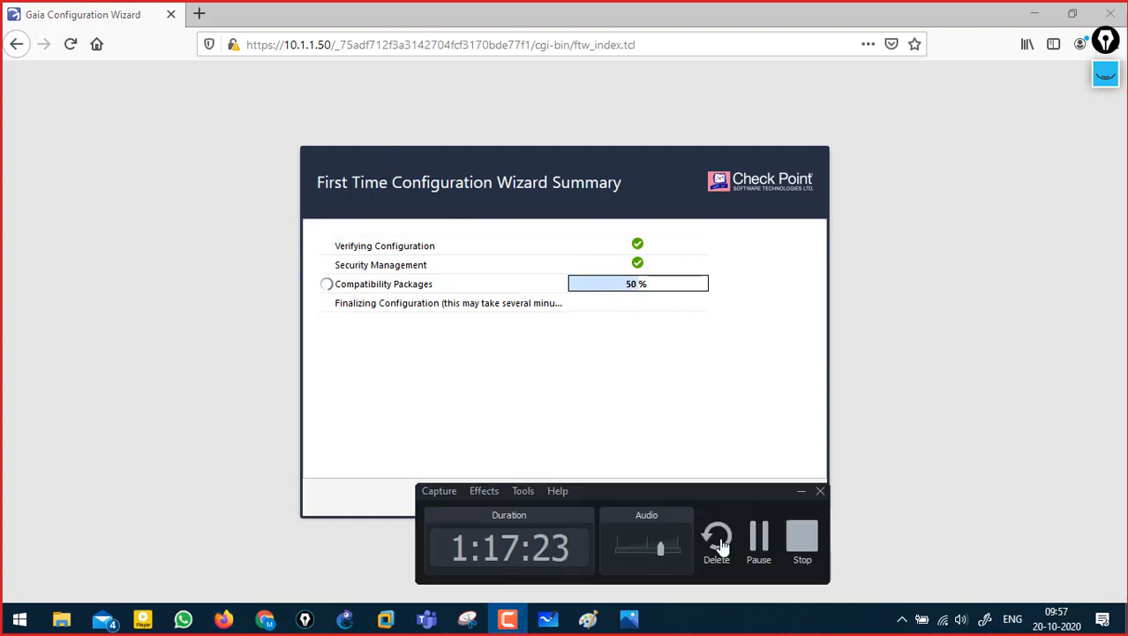
left_click(759, 539)
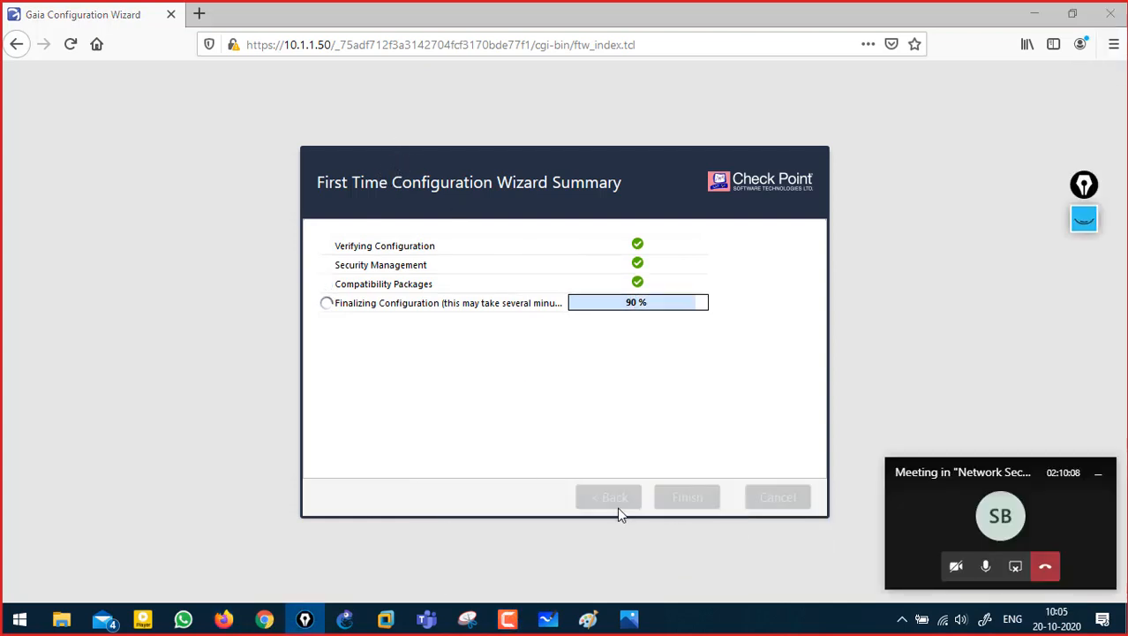
left_click(1084, 220)
mouse_move(521, 122)
left_mouse_down()
mouse_move(521, 82)
mouse_move(543, 101)
mouse_move(521, 122)
left_mouse_up()
left_click(1084, 392)
- Sketch a Router / Switch box with links labelled 10.1 and 10.2 above the wizard
left_click_drag(585, 90, 593, 143)
mouse_move(595, 89)
left_mouse_down()
mouse_move(644, 86)
mouse_move(653, 143)
mouse_move(750, 108)
left_mouse_up()
left_click_drag(583, 114, 496, 119)
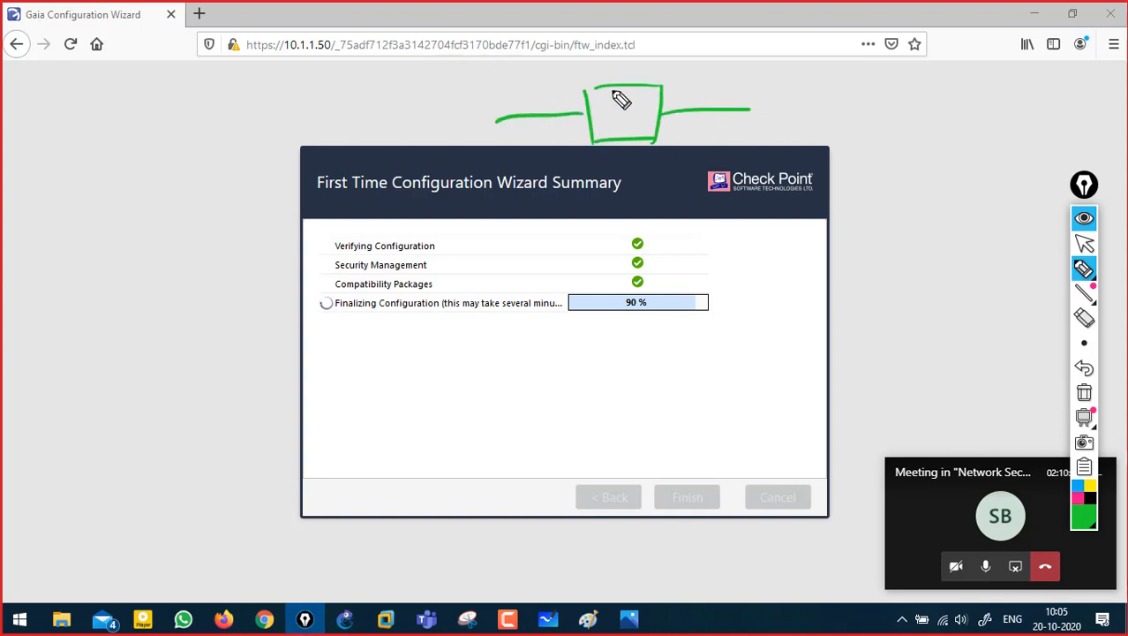
mouse_move(613, 41)
left_mouse_down()
mouse_move(629, 62)
mouse_move(659, 38)
mouse_move(736, 24)
mouse_move(779, 17)
mouse_move(821, 30)
mouse_move(783, 50)
left_mouse_up()
left_click_drag(656, 58, 693, 53)
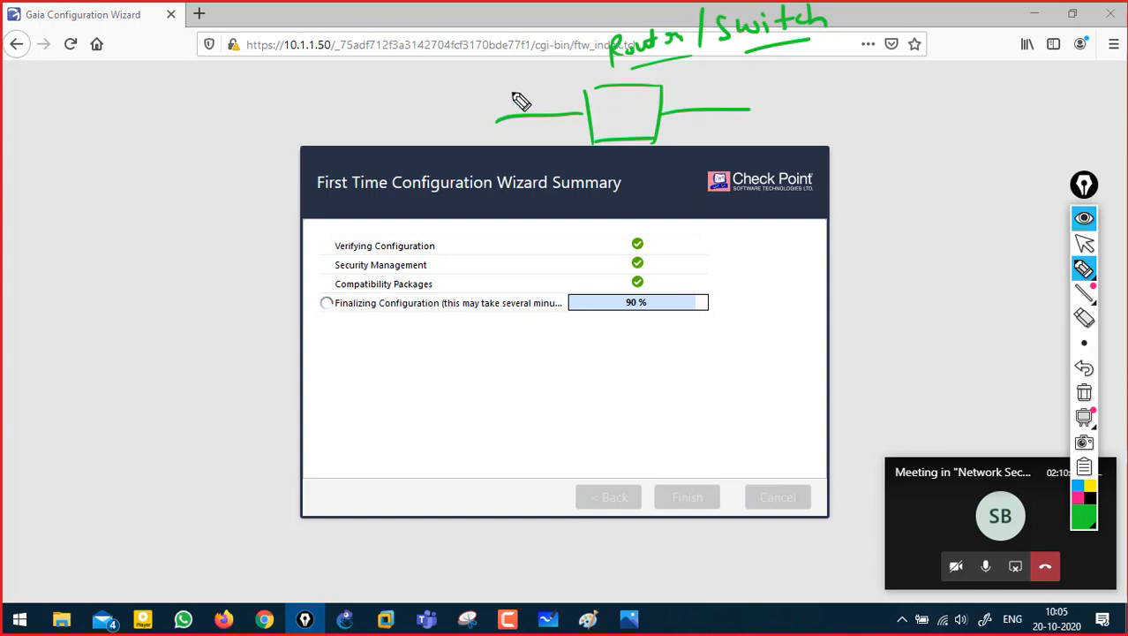
mouse_move(519, 87)
left_mouse_down()
mouse_move(519, 104)
mouse_move(558, 100)
left_mouse_up()
left_click(547, 102)
mouse_move(685, 88)
left_mouse_down()
mouse_move(686, 100)
mouse_move(703, 90)
mouse_move(745, 103)
left_mouse_up()
left_click(720, 103)
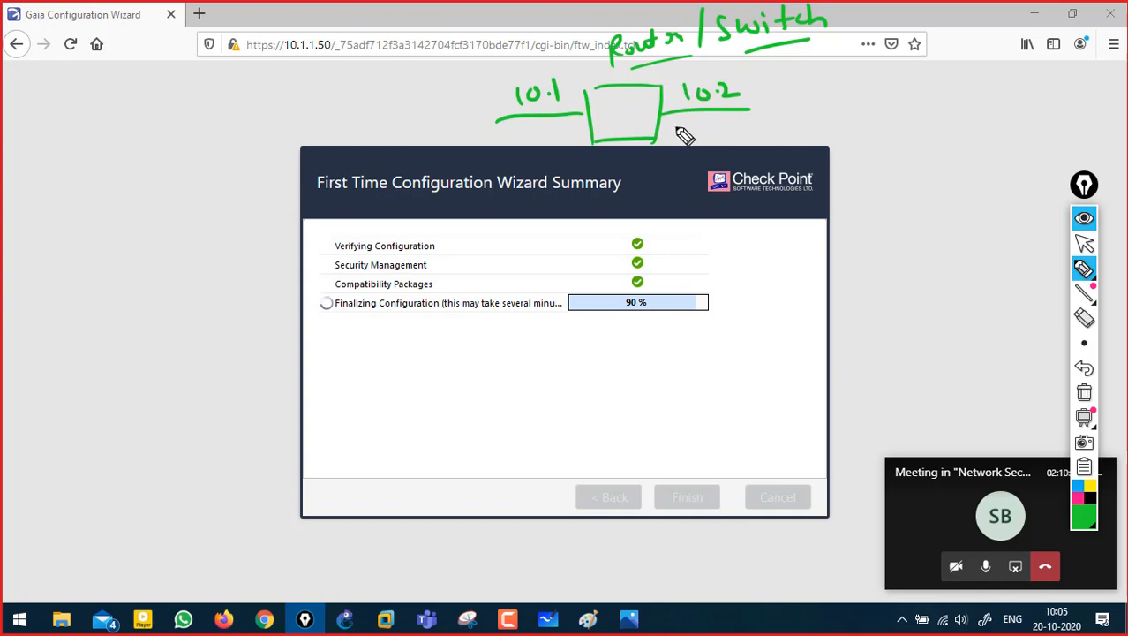
- Draw a second box at the left with an In link 10.1 and out link 192.168.1.1
mouse_move(121, 141)
left_mouse_down()
mouse_move(123, 185)
mouse_move(144, 192)
mouse_move(249, 111)
left_mouse_up()
left_click_drag(130, 155, 56, 182)
mouse_move(51, 142)
left_mouse_down()
mouse_move(53, 160)
mouse_move(66, 144)
left_mouse_up()
left_click_drag(81, 139, 85, 147)
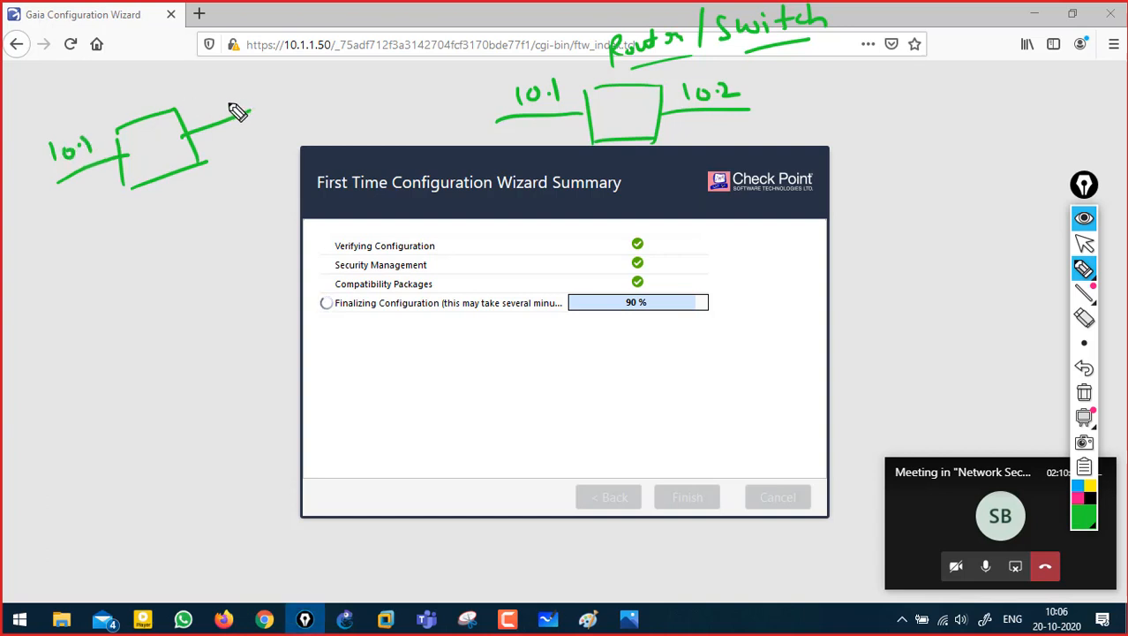
mouse_move(211, 94)
left_mouse_down()
mouse_move(212, 112)
mouse_move(256, 103)
left_mouse_up()
mouse_move(263, 83)
left_mouse_down()
mouse_move(262, 98)
mouse_move(292, 74)
mouse_move(298, 88)
left_mouse_up()
left_click_drag(311, 86, 311, 88)
left_click_drag(316, 66, 321, 84)
left_click_drag(327, 58, 325, 77)
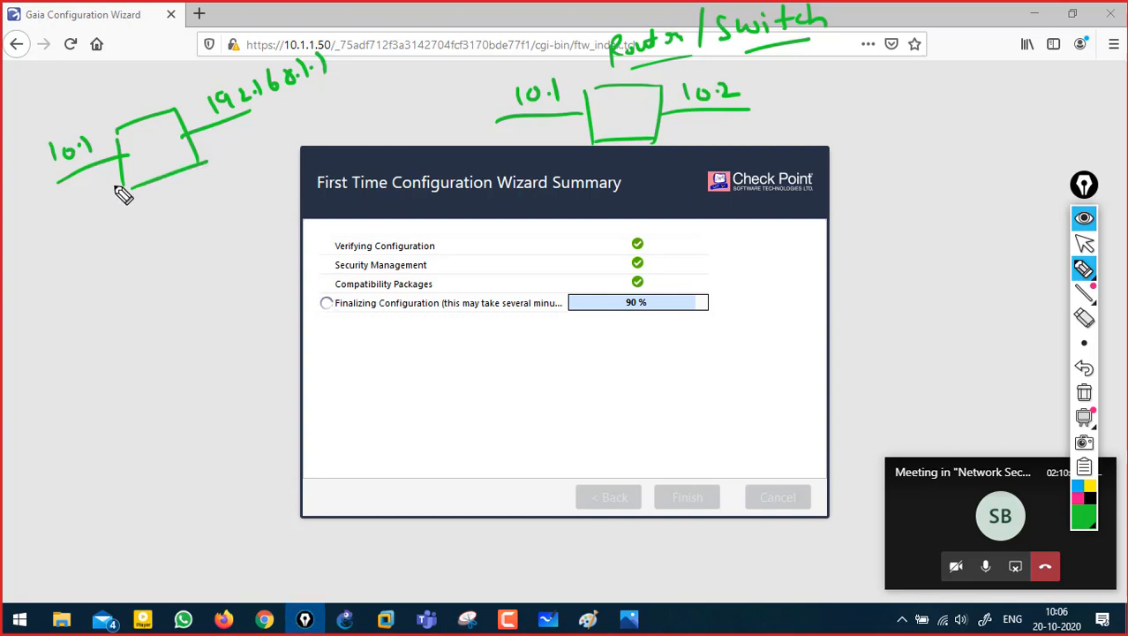
mouse_move(87, 176)
left_mouse_down()
mouse_move(97, 174)
mouse_move(94, 191)
left_mouse_up()
left_click_drag(91, 194, 117, 179)
left_click_drag(212, 140, 234, 148)
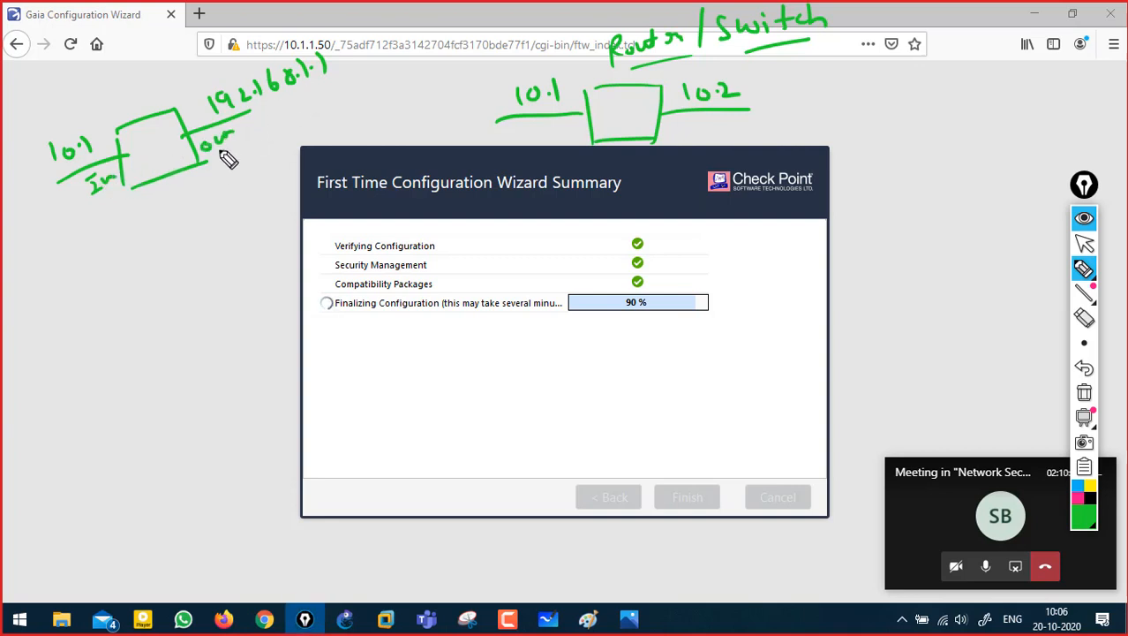
- Write 'Router/' above the left box, underline the 10.1 and 10.2 labels, then erase all ink
left_click_drag(124, 98, 126, 114)
left_click_drag(120, 95, 134, 109)
left_click_drag(138, 101, 194, 83)
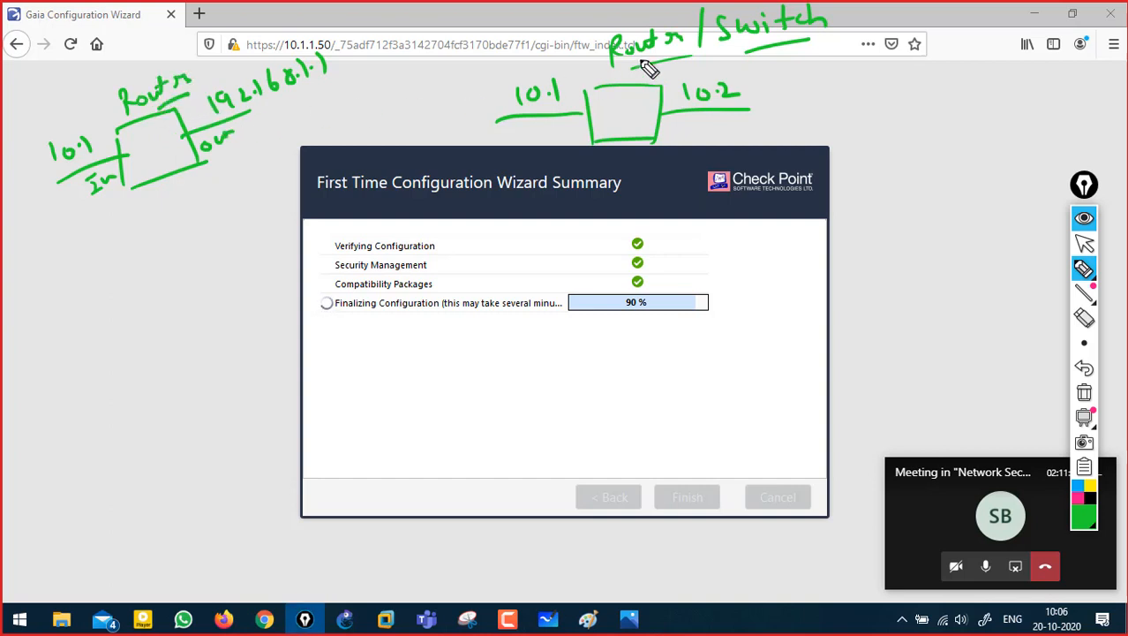
mouse_move(194, 84)
left_mouse_down()
mouse_move(207, 53)
mouse_move(236, 55)
left_mouse_up()
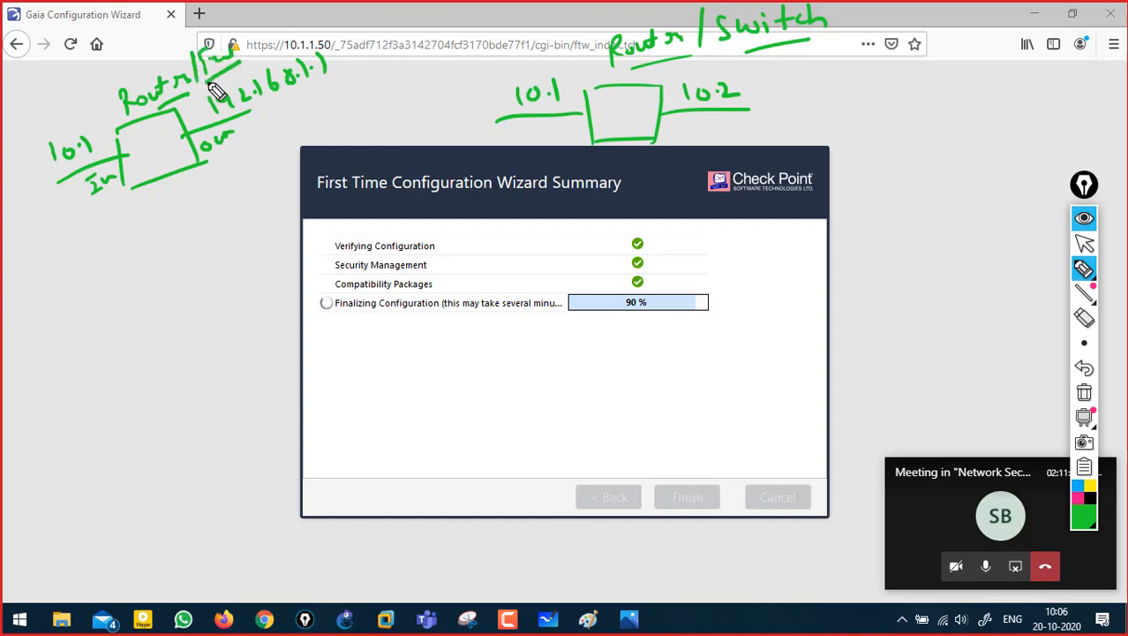
left_click_drag(522, 129, 547, 127)
left_click_drag(681, 114, 720, 115)
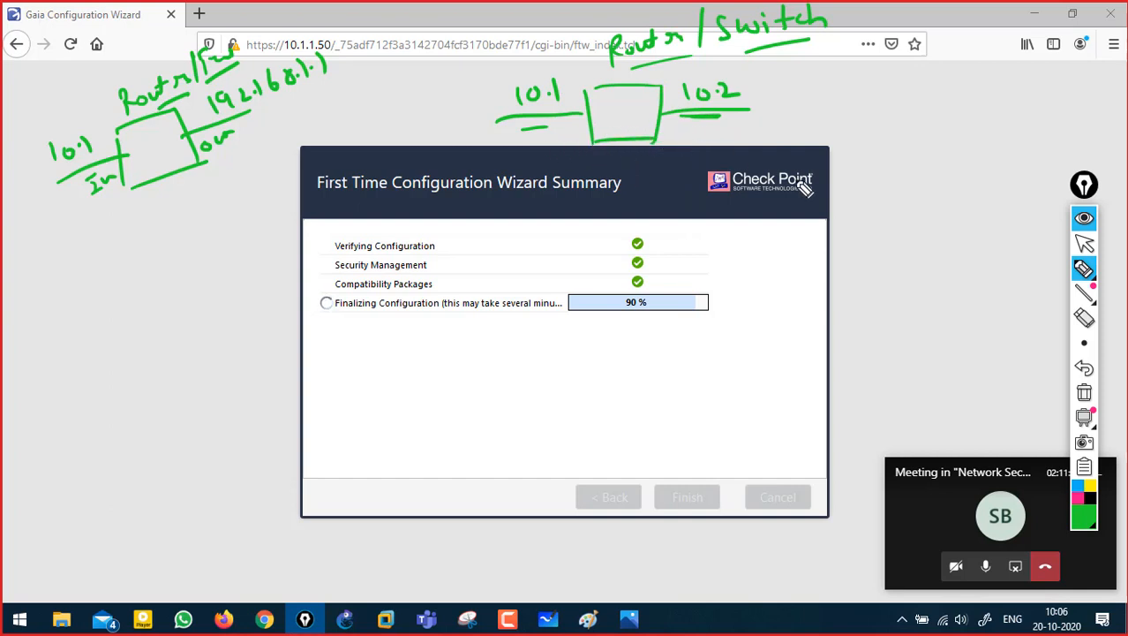
left_click(1084, 392)
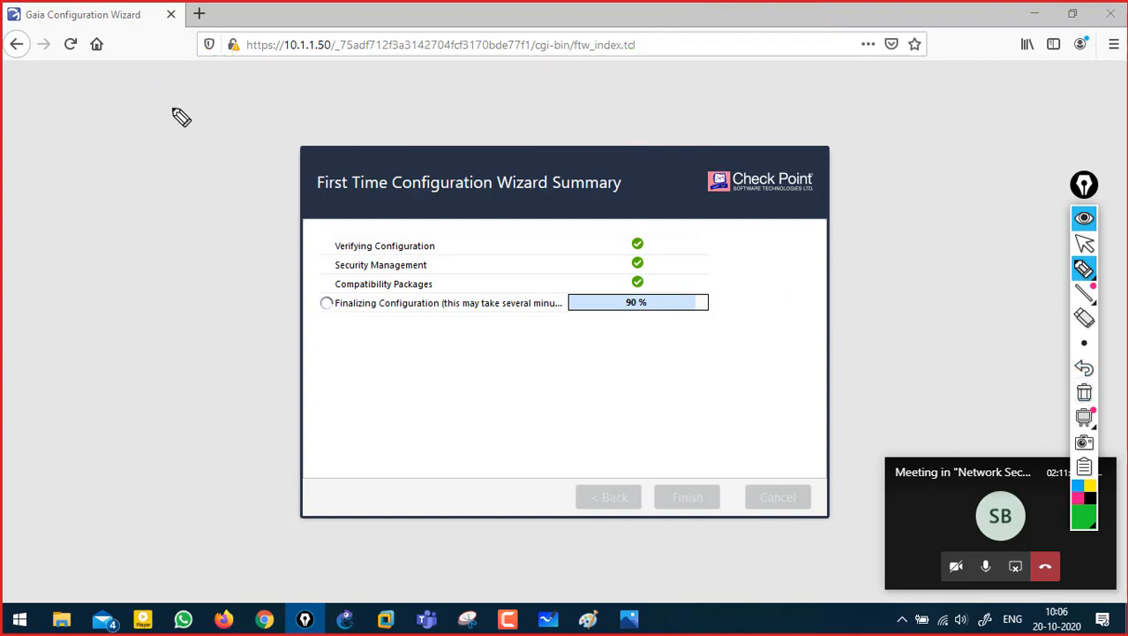
left_click_drag(75, 107, 80, 125)
left_click_drag(101, 105, 115, 109)
left_click_drag(127, 99, 219, 75)
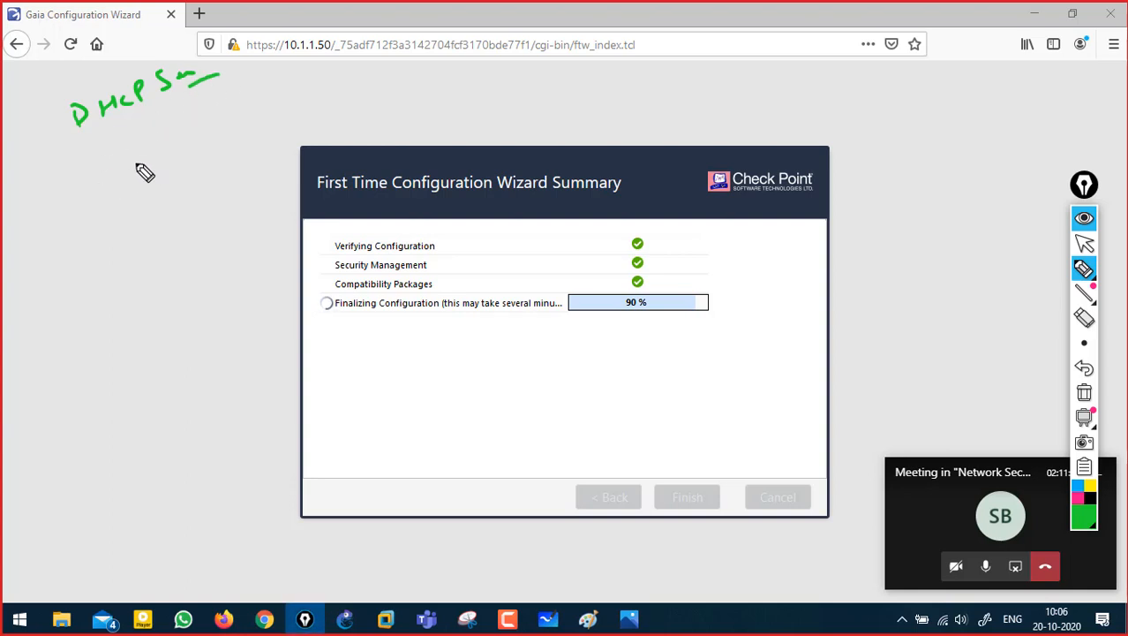
left_click_drag(130, 140, 173, 129)
left_click_drag(135, 146, 145, 180)
mouse_move(177, 131)
left_mouse_down()
mouse_move(62, 240)
mouse_move(120, 303)
left_mouse_up()
left_click_drag(11, 261, 121, 322)
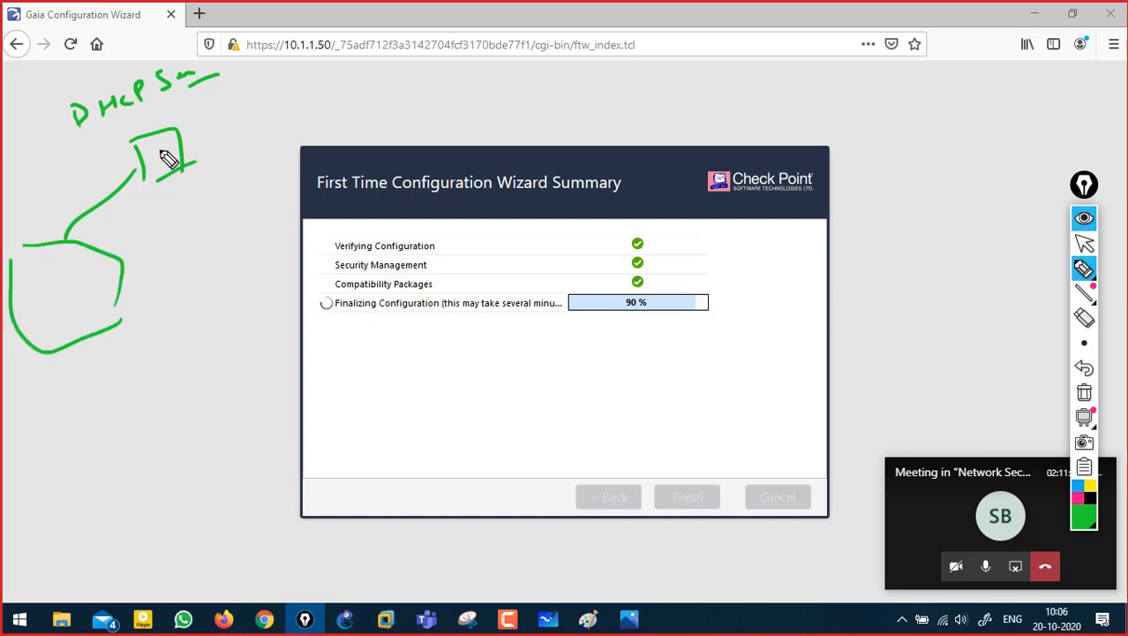
mouse_move(187, 205)
left_mouse_down()
mouse_move(222, 206)
mouse_move(245, 188)
left_mouse_up()
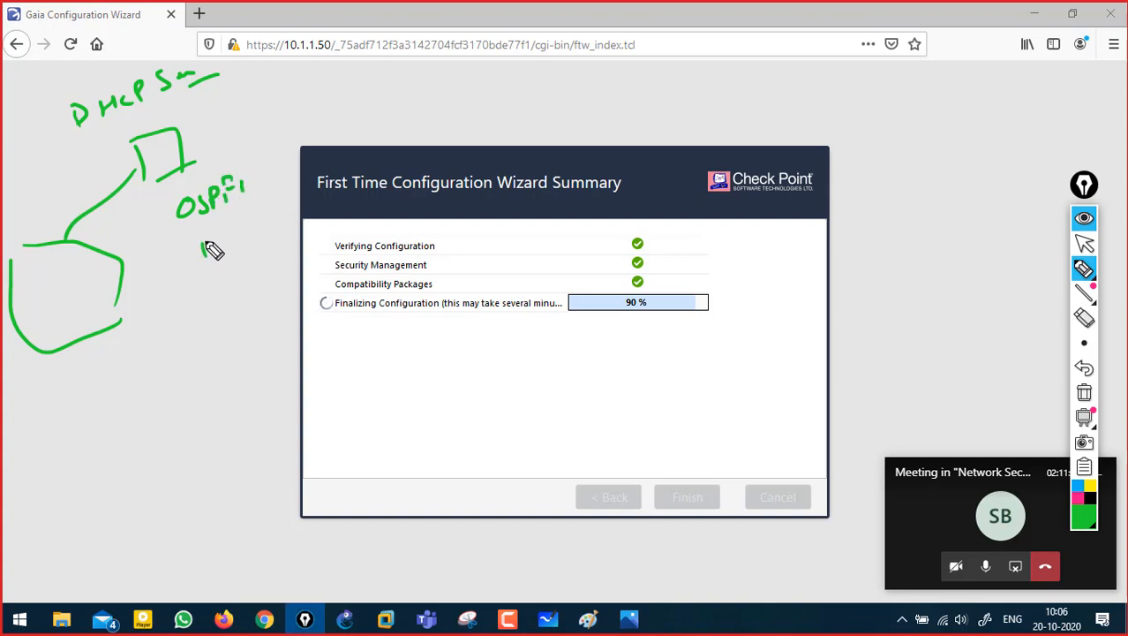
left_click_drag(202, 232, 240, 240)
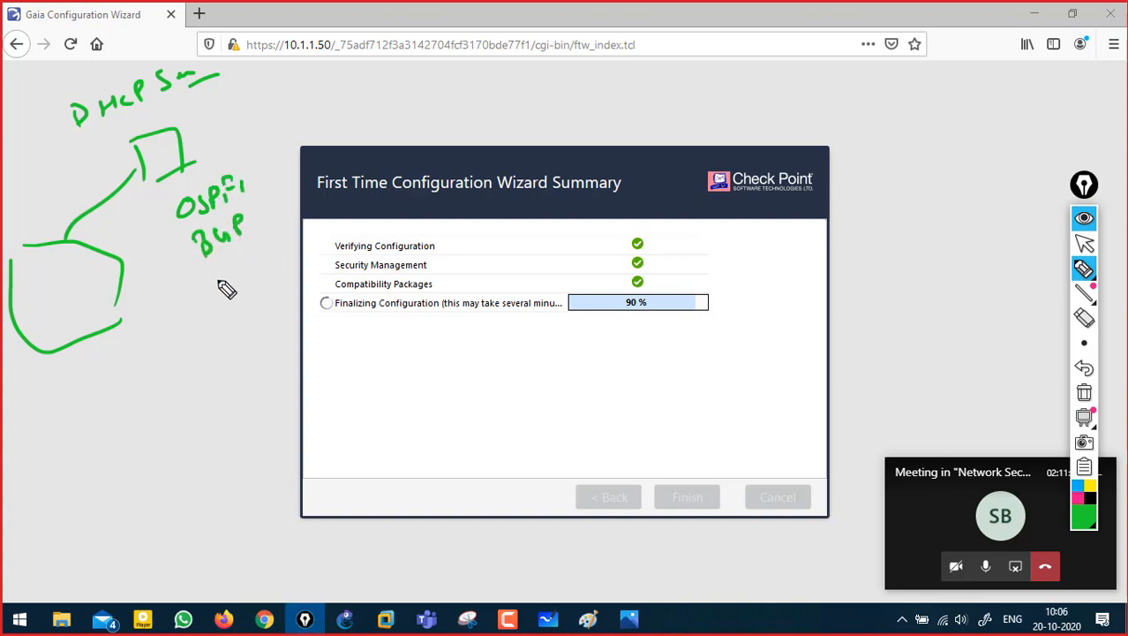
left_click_drag(217, 280, 281, 258)
left_click_drag(221, 307, 281, 296)
left_click(230, 361)
left_click_drag(230, 360, 298, 320)
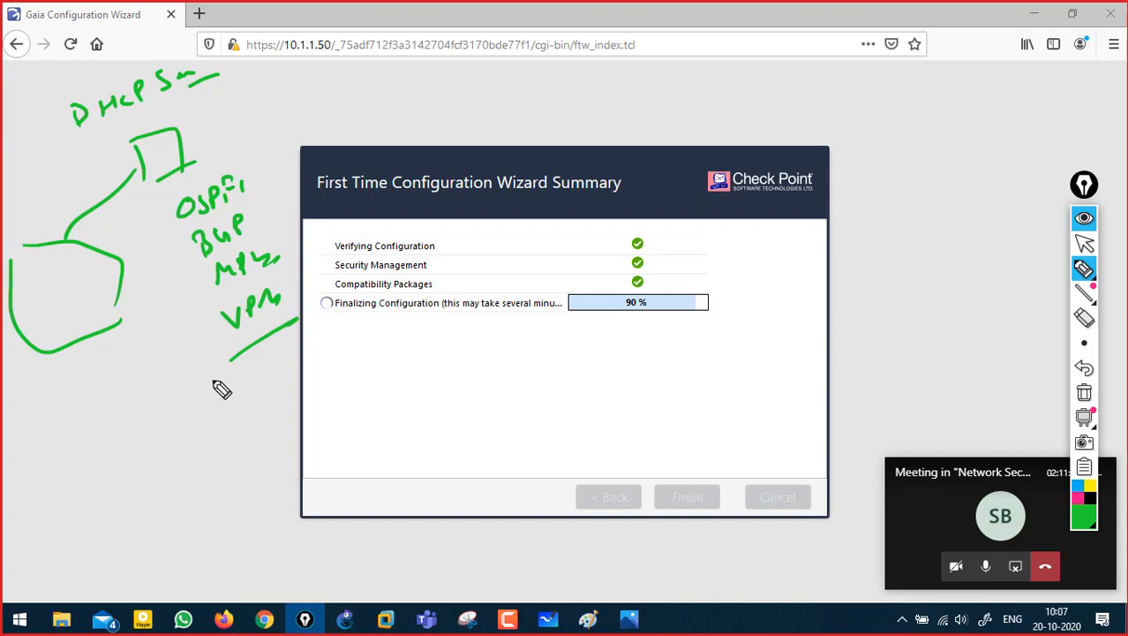
left_click(1085, 392)
left_click_drag(781, 304, 717, 290)
mouse_move(83, 120)
left_mouse_down()
mouse_move(89, 138)
mouse_move(73, 147)
left_mouse_up()
left_click_drag(99, 128, 176, 104)
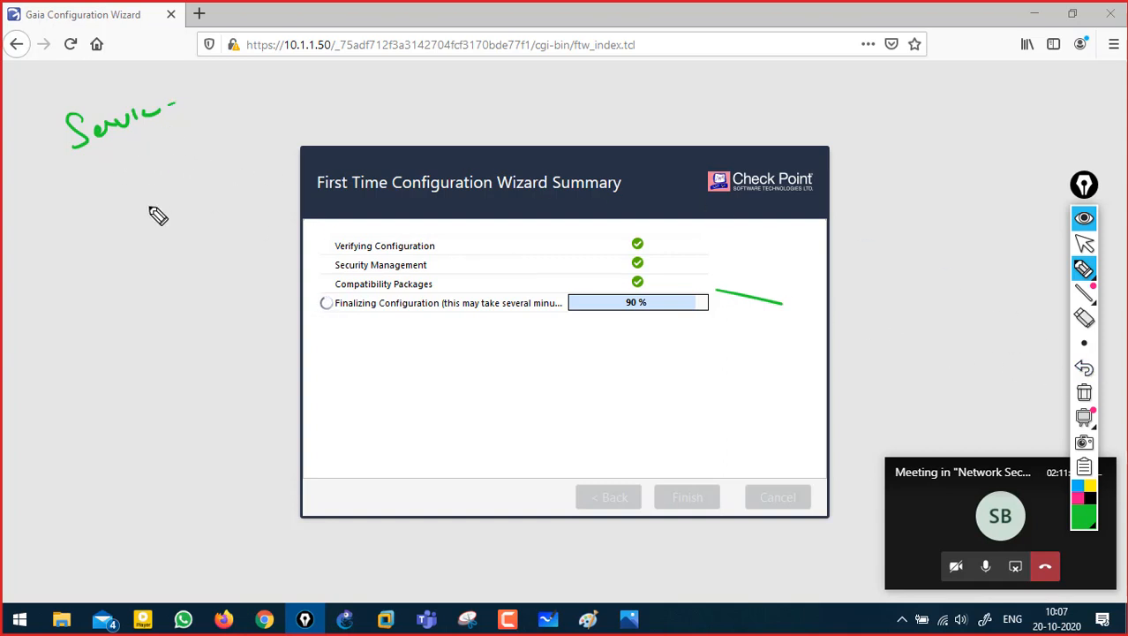
left_click(1083, 394)
mouse_move(65, 148)
left_mouse_down()
mouse_move(116, 113)
mouse_move(116, 141)
mouse_move(144, 131)
mouse_move(183, 93)
mouse_move(268, 69)
mouse_move(279, 48)
left_mouse_up()
left_click_drag(199, 117, 293, 77)
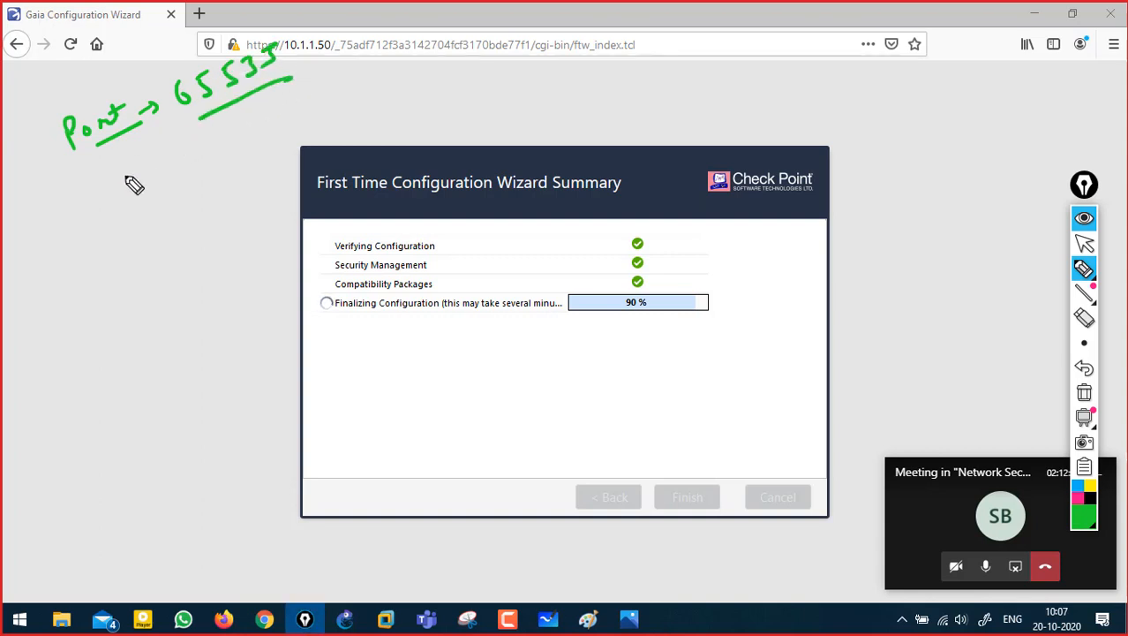
left_click(1084, 393)
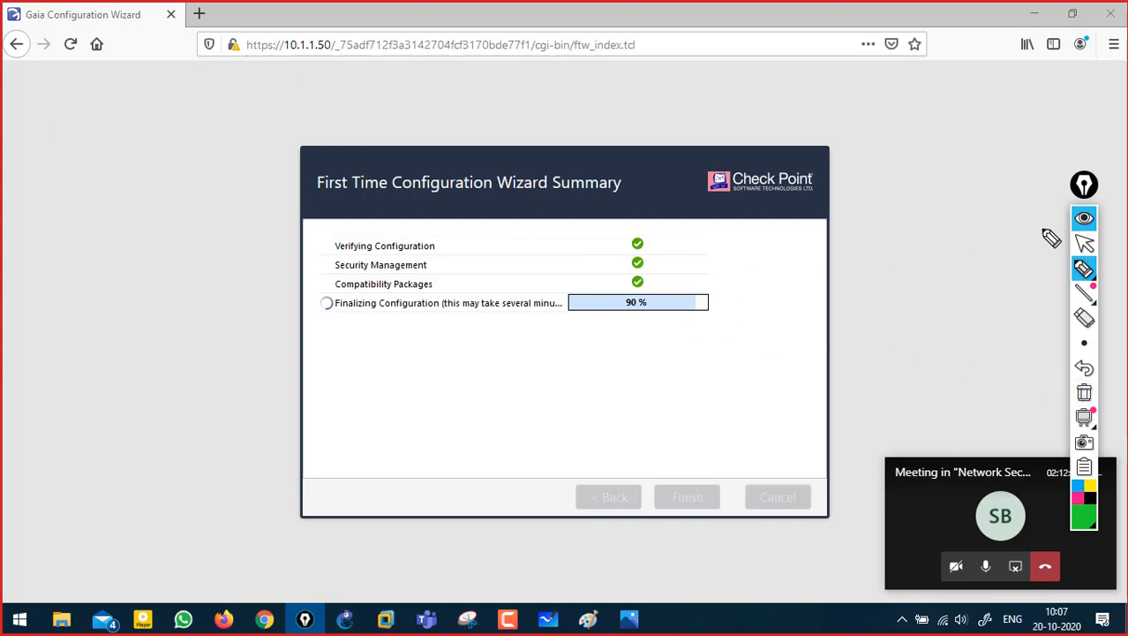
left_click(1084, 221)
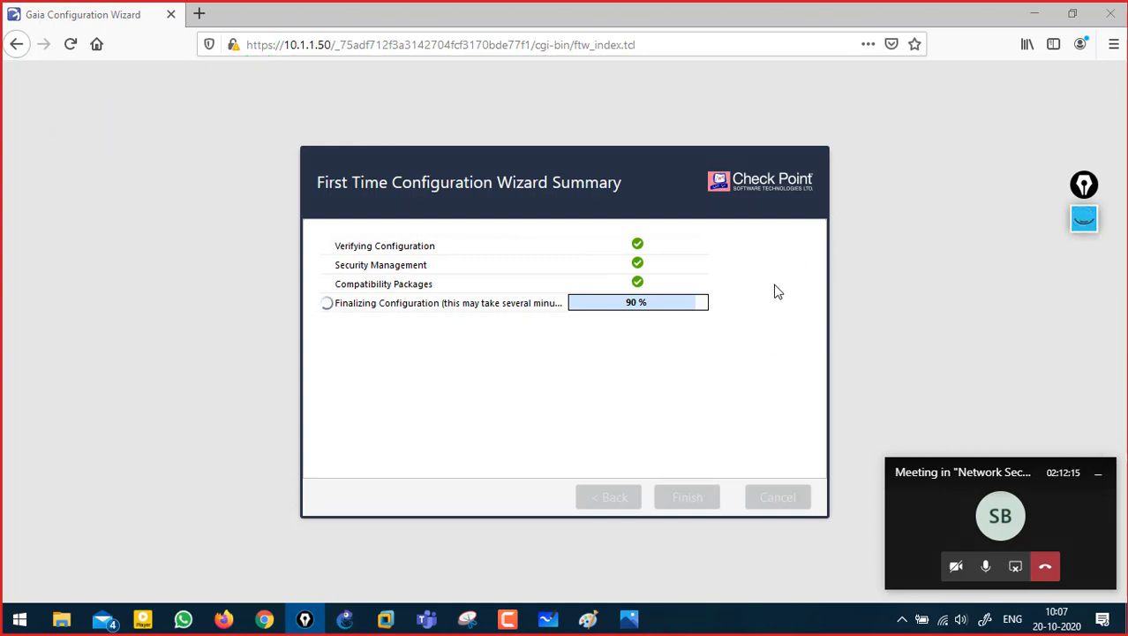
- Dismiss the two-CPU configuration error, decline saving the portal password, and switch to the Management Server VM
left_click(509, 621)
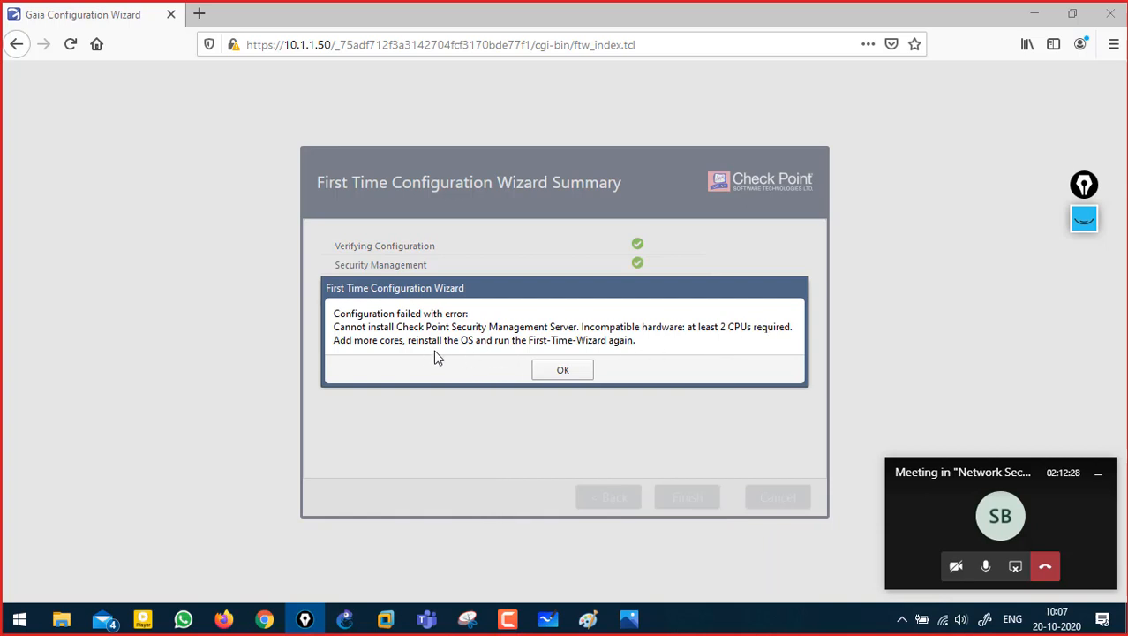
left_click(573, 371)
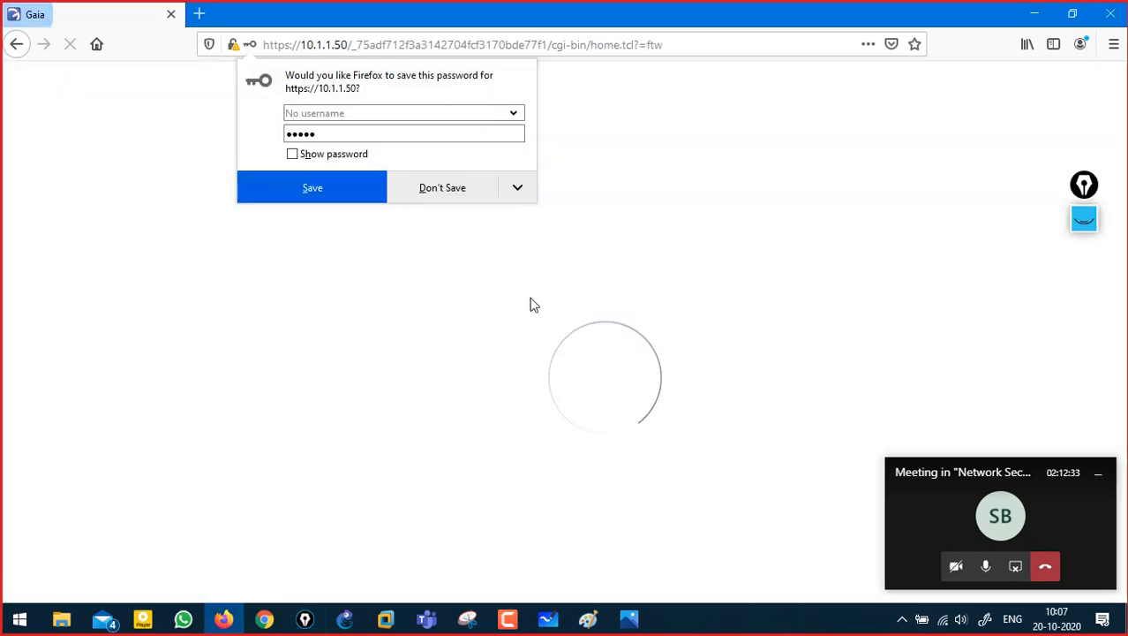
left_click(441, 192)
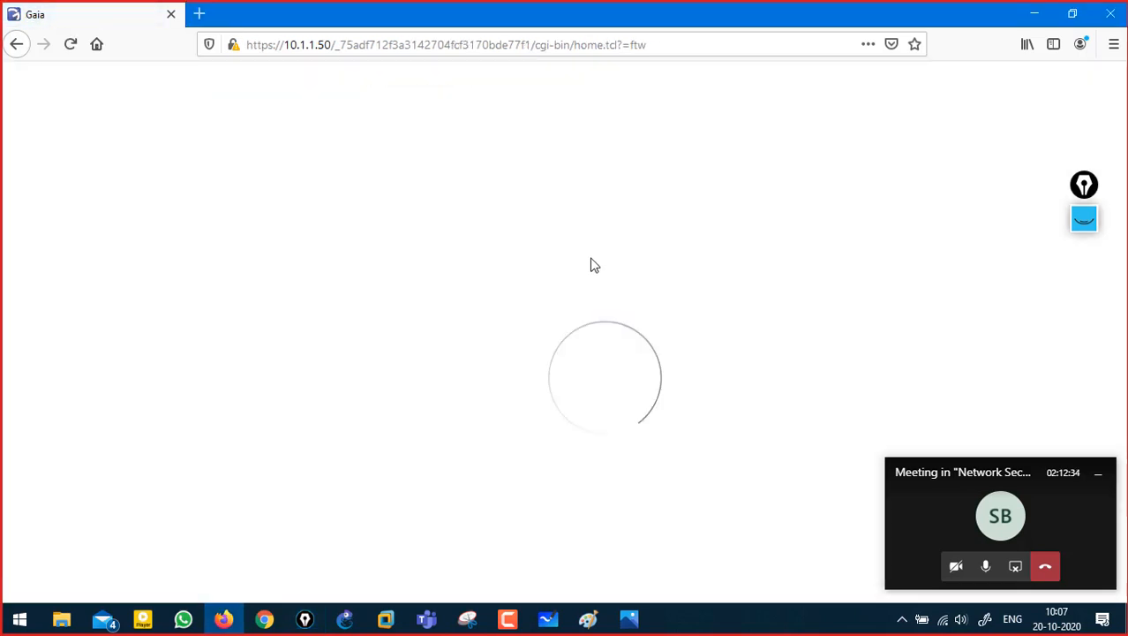
key("alt+Tab")
- Log in at the Management Server VM console with the admin password
left_click(459, 357)
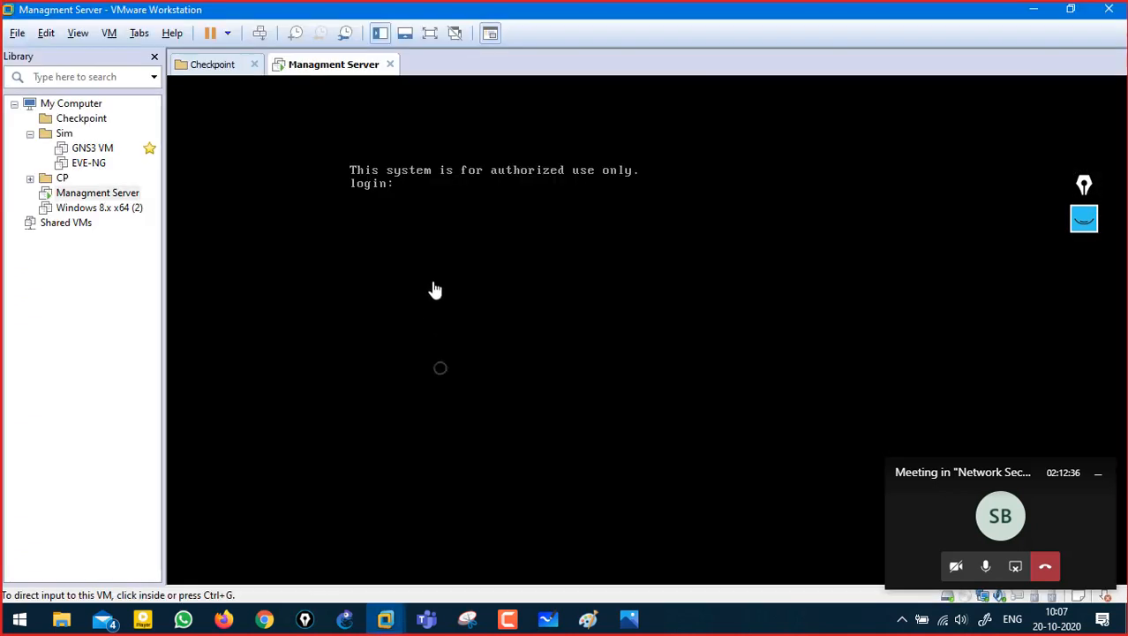
left_click(1088, 474)
left_click(512, 258)
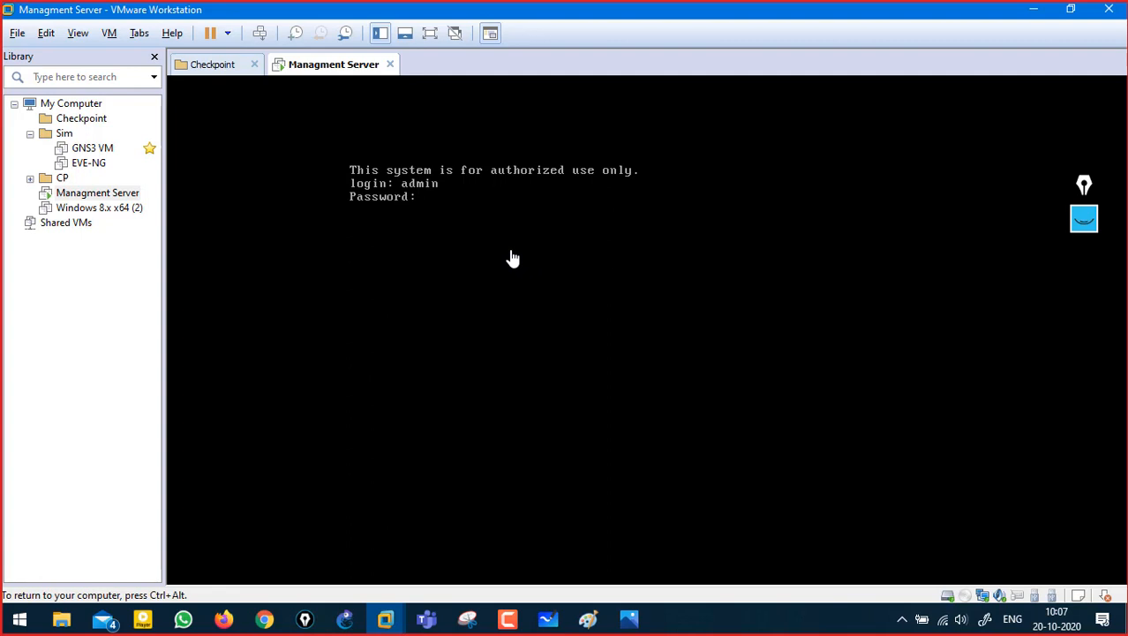
key("Return")
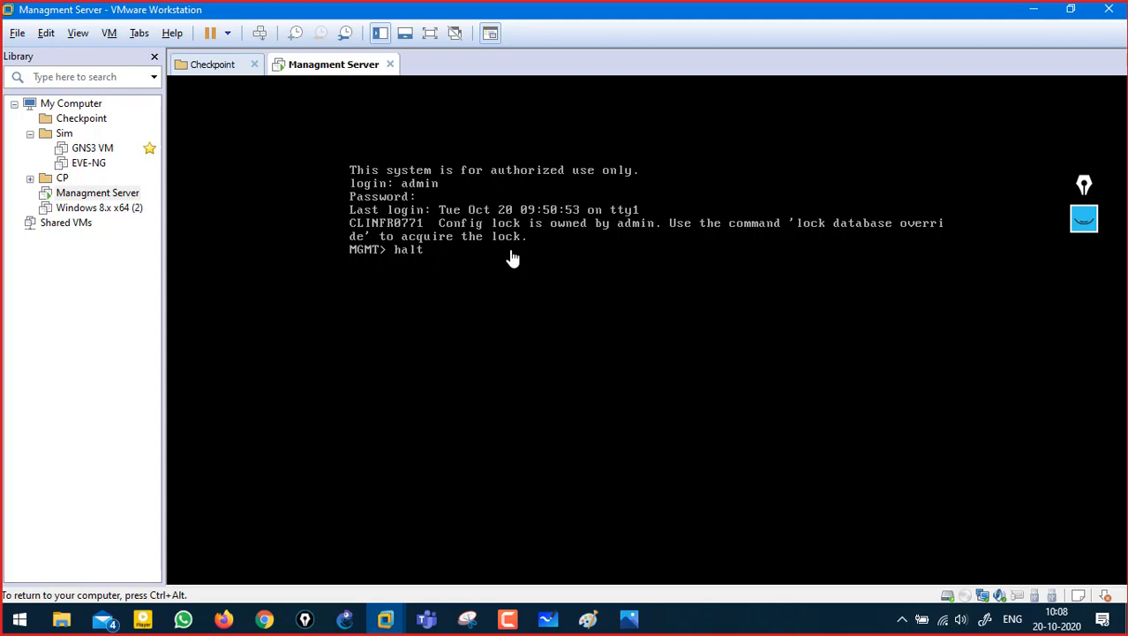
- Run 'lock database override' and halt the server, then return to the Gaia portal in Firefox
type("halt")
key("Return")
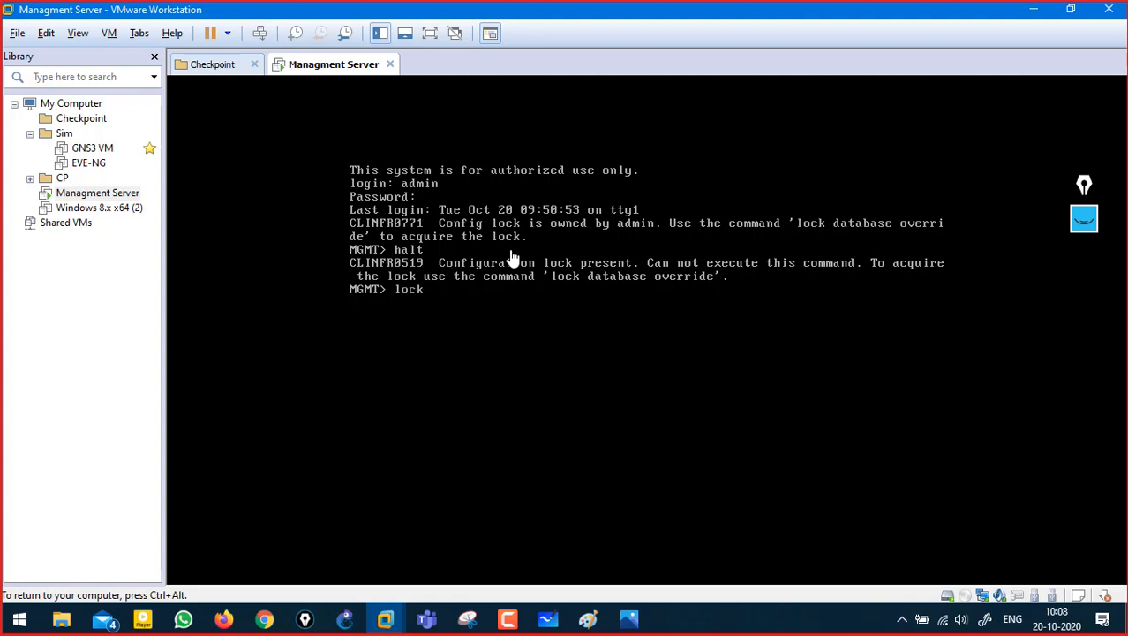
type("er")
key("Tab")
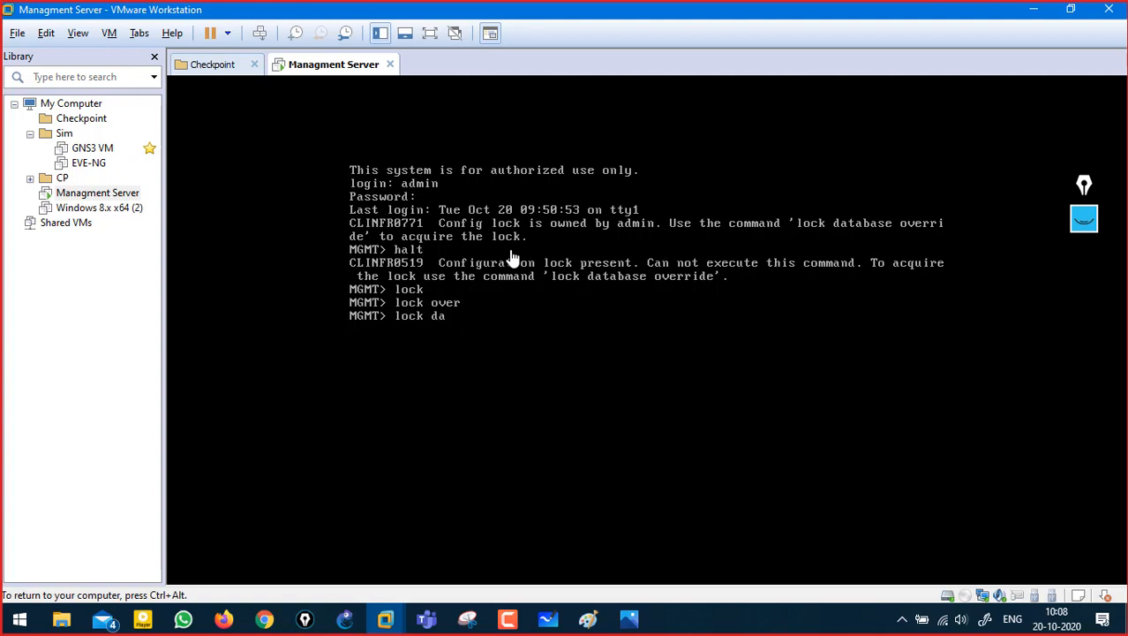
type("t")
key("Tab")
type("ove")
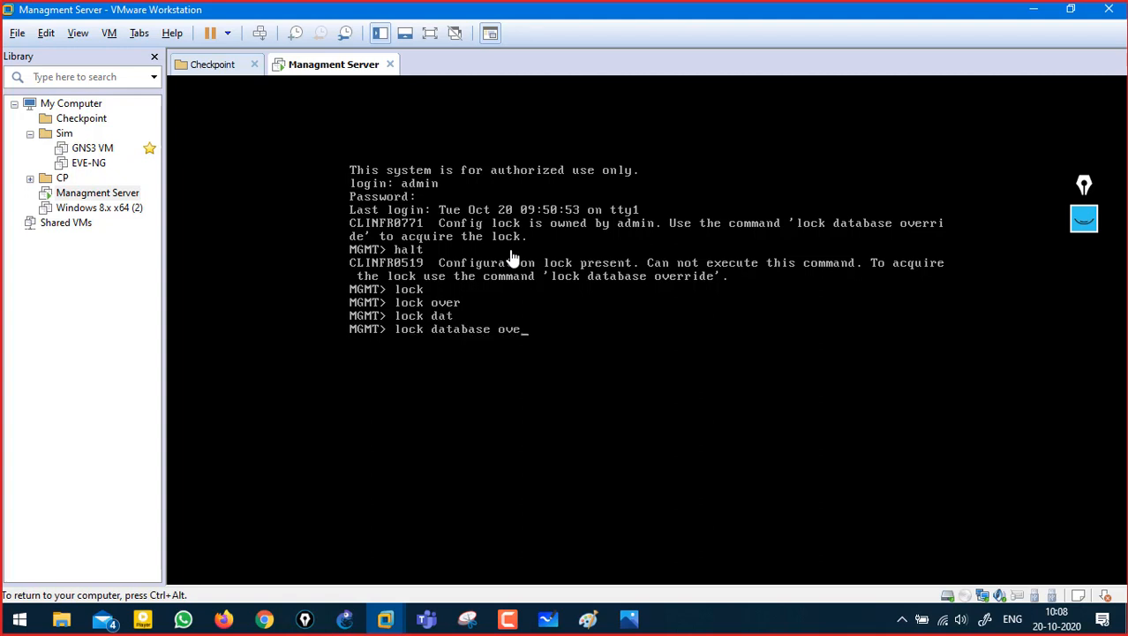
type("r")
key("Tab")
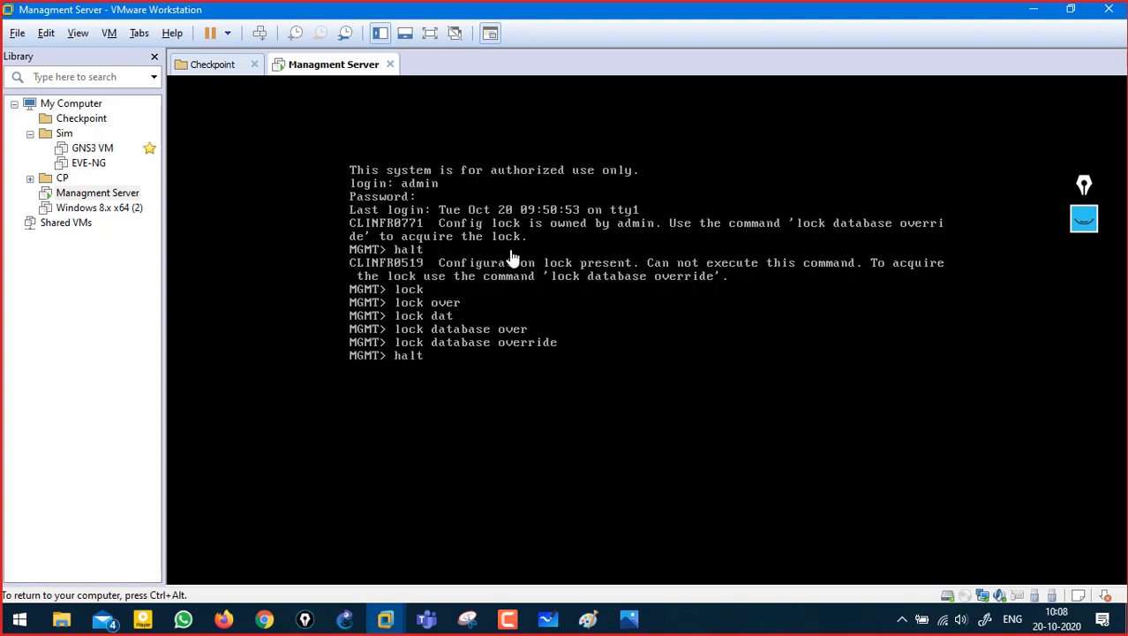
key("Return")
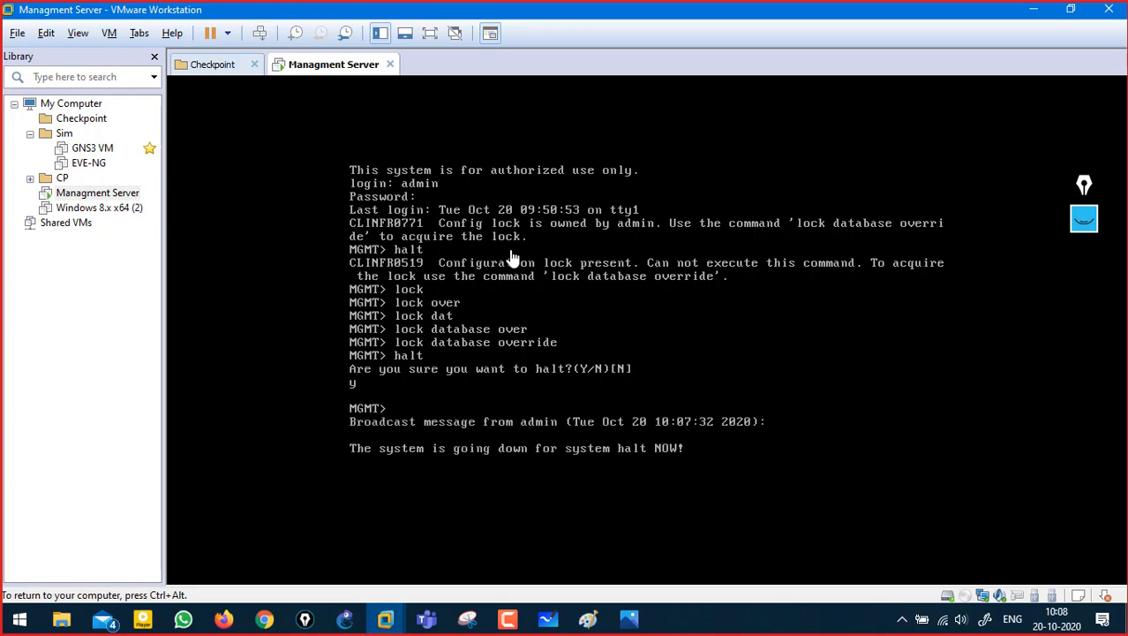
key("ctrl+alt")
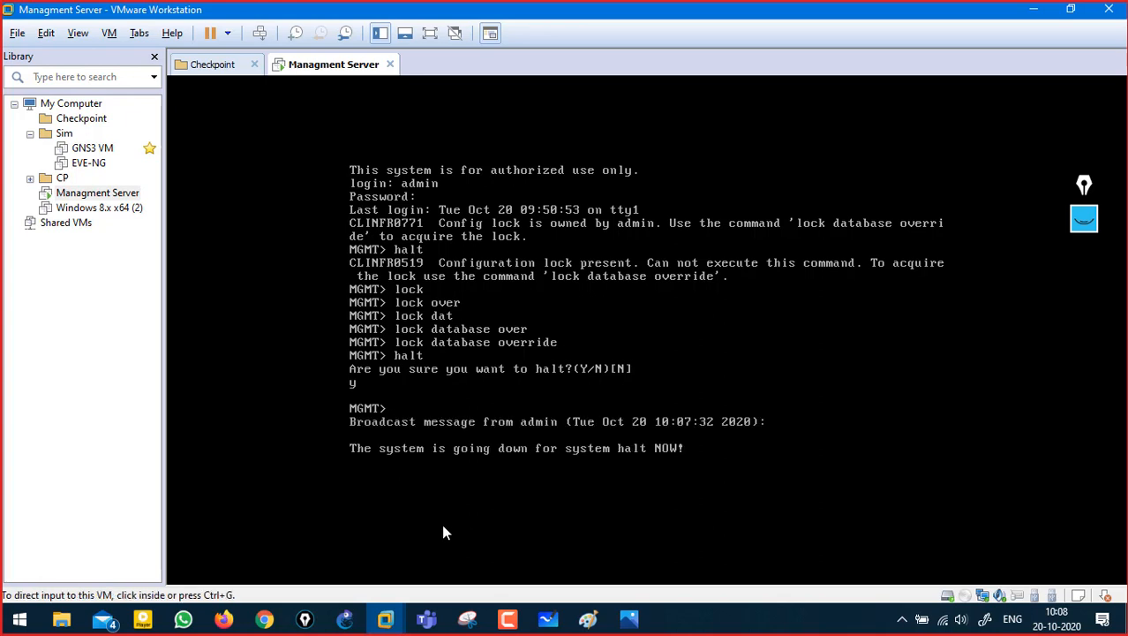
key("alt+Tab")
key("alt+Tab")
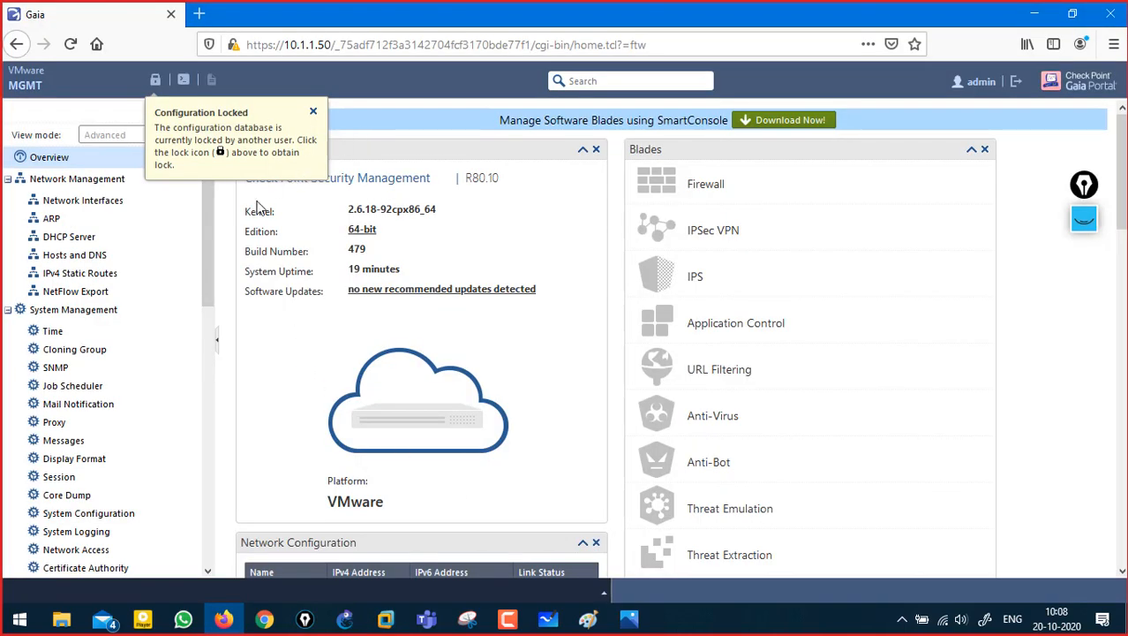
- Close the Configuration Locked notice and mark the Gaia tab, portal logo and admin with ink
left_click(314, 113)
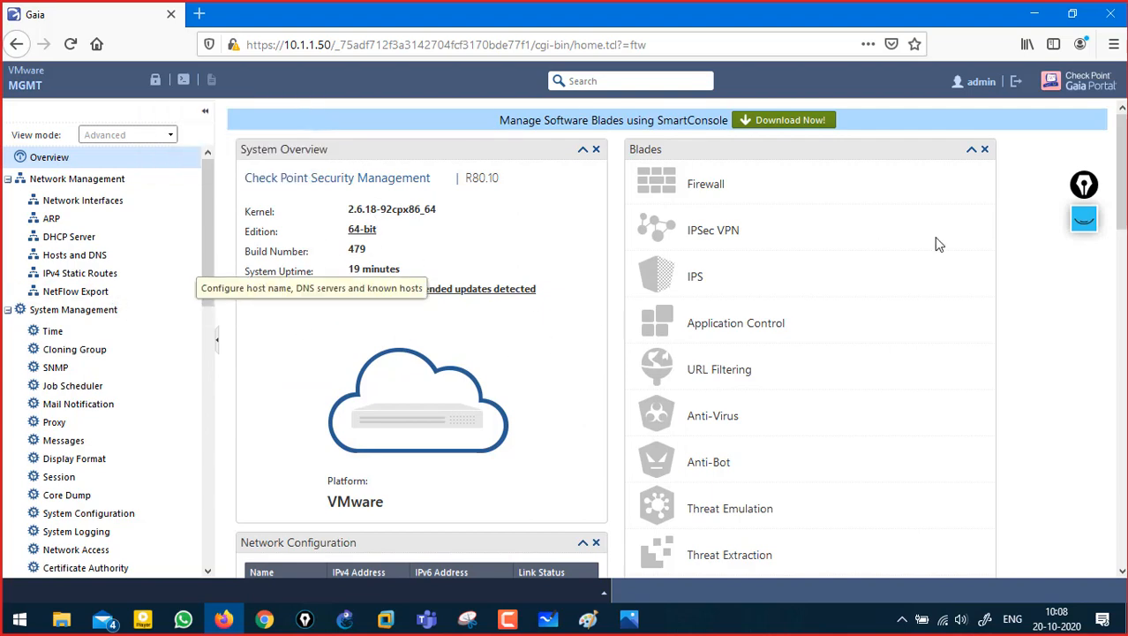
left_click(1084, 219)
mouse_move(51, 29)
left_mouse_down()
mouse_move(52, 8)
mouse_move(46, 29)
left_mouse_up()
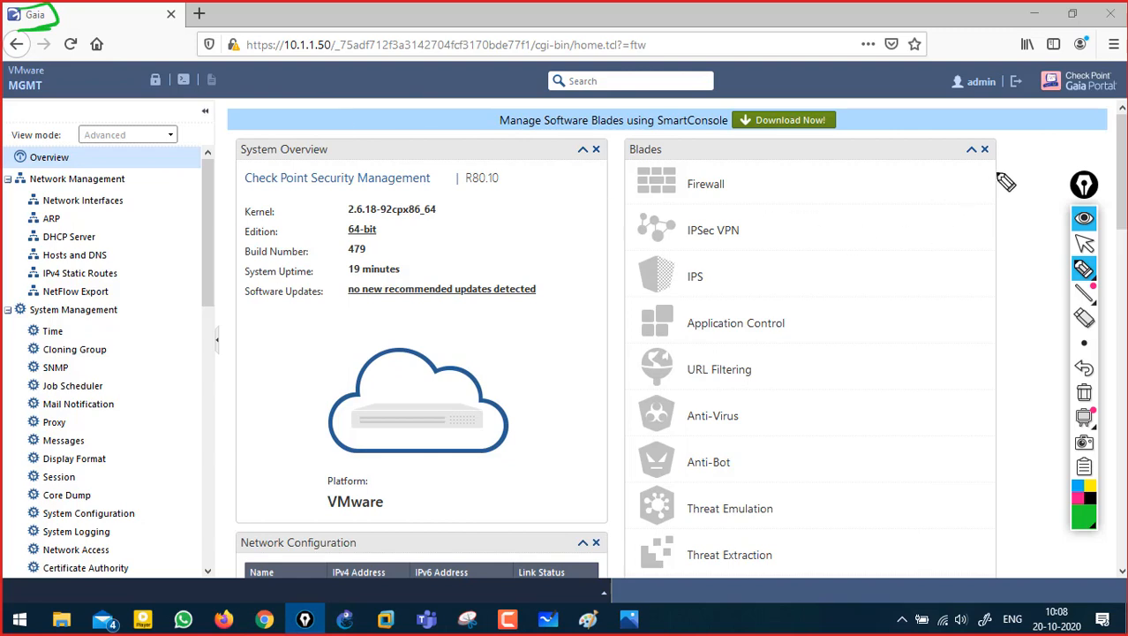
left_click_drag(1058, 103, 1105, 103)
mouse_move(1039, 69)
left_mouse_down()
mouse_move(1035, 99)
mouse_move(1115, 101)
mouse_move(1034, 96)
left_mouse_up()
left_click_drag(955, 93, 1006, 95)
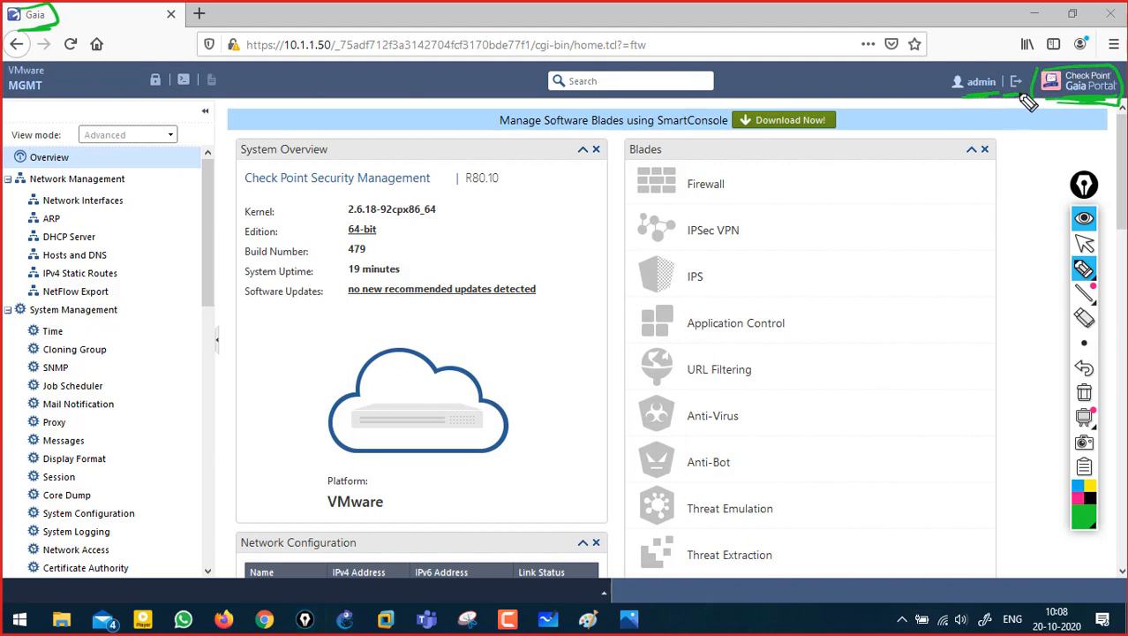
- Underline the SmartConsole banner, System Overview and Check Point Security Management, then erase and re-mark them
mouse_move(500, 137)
left_mouse_down()
mouse_move(854, 131)
mouse_move(788, 144)
mouse_move(803, 132)
left_mouse_up()
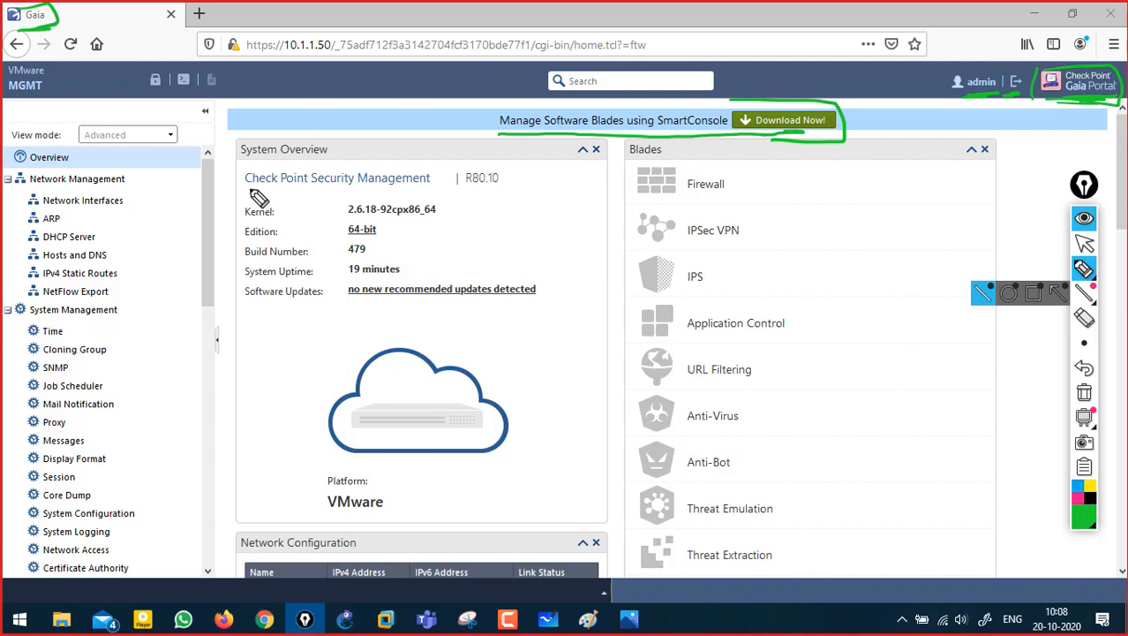
left_click_drag(242, 157, 327, 155)
left_click_drag(249, 196, 422, 194)
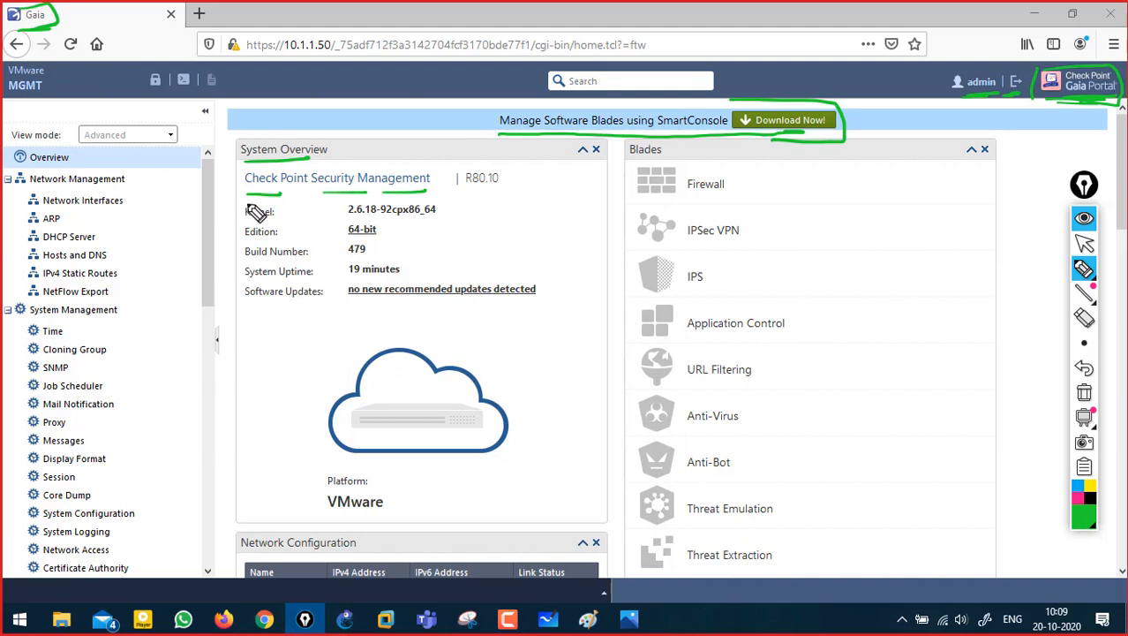
left_click(1084, 392)
left_click_drag(248, 193, 500, 188)
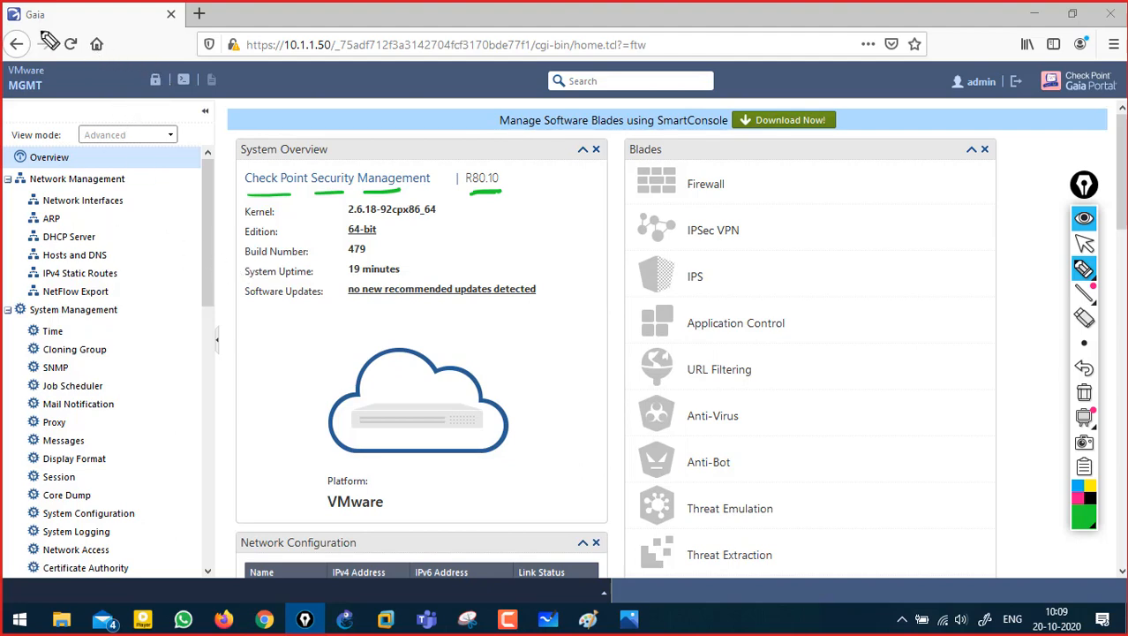
left_click_drag(51, 5, 12, 27)
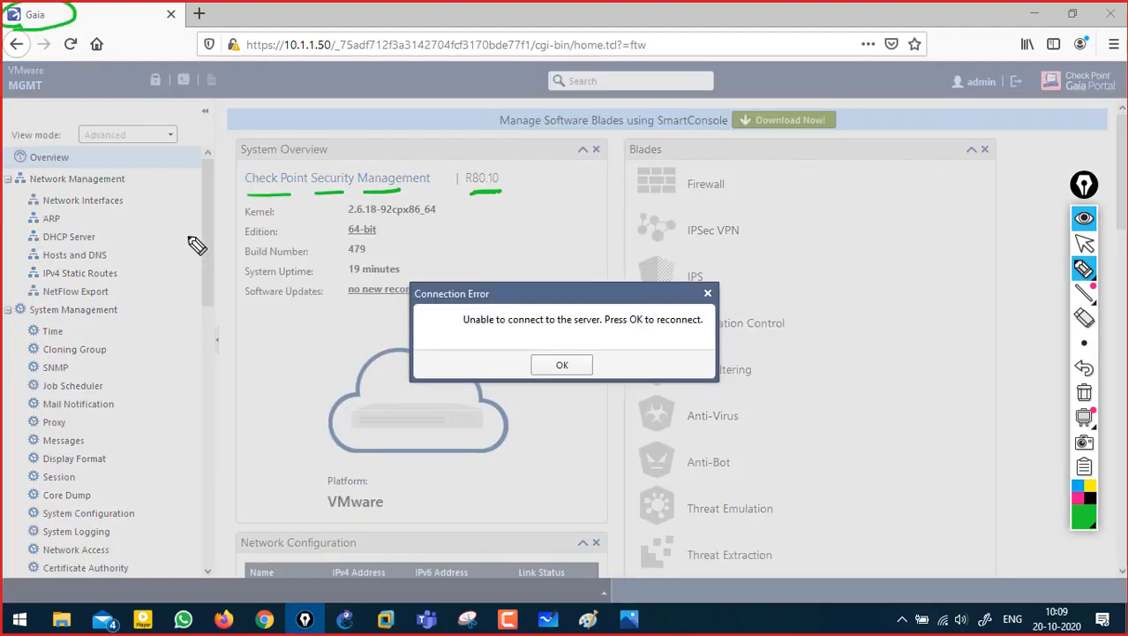
left_click_drag(112, 216, 145, 205)
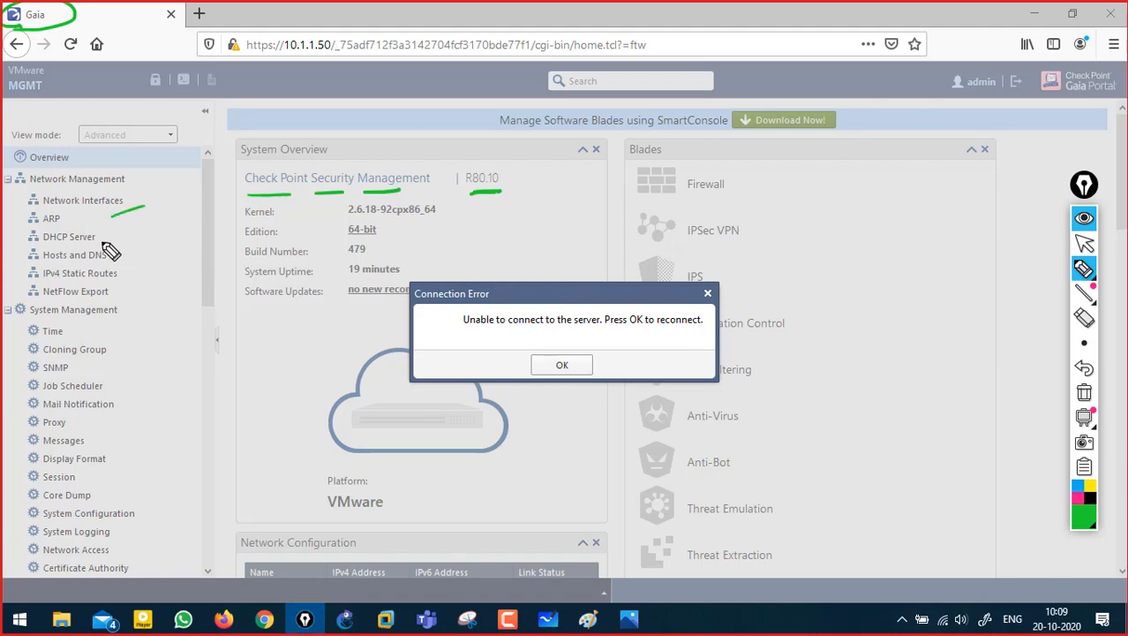
left_click_drag(104, 243, 132, 235)
mouse_move(109, 465)
left_mouse_down()
mouse_move(129, 454)
mouse_move(152, 533)
mouse_move(163, 526)
left_mouse_up()
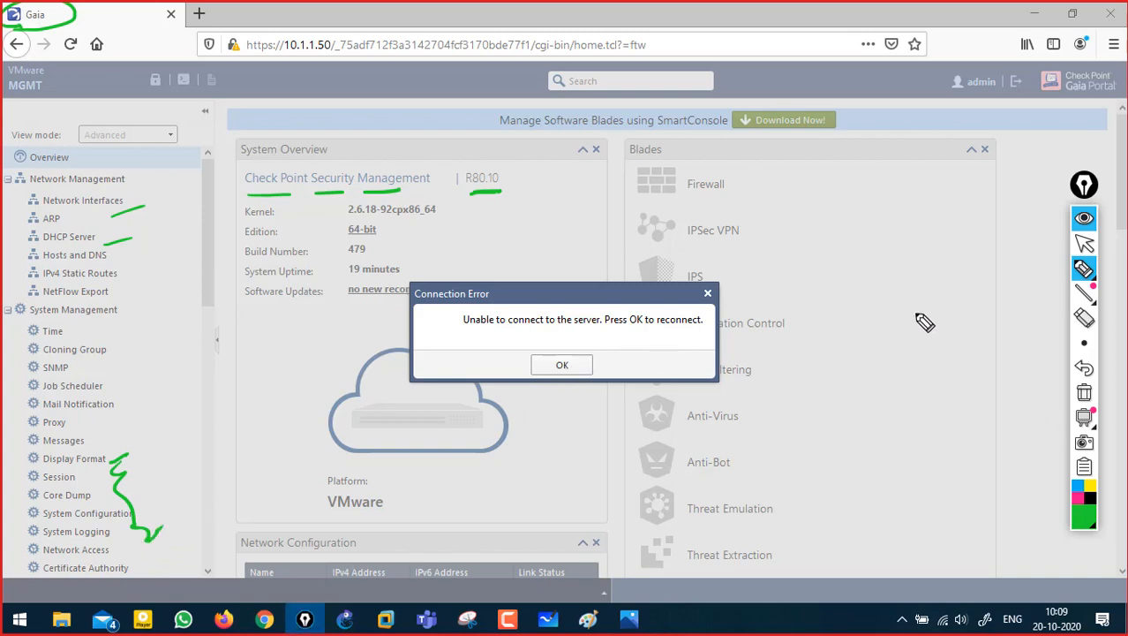
left_click(1084, 243)
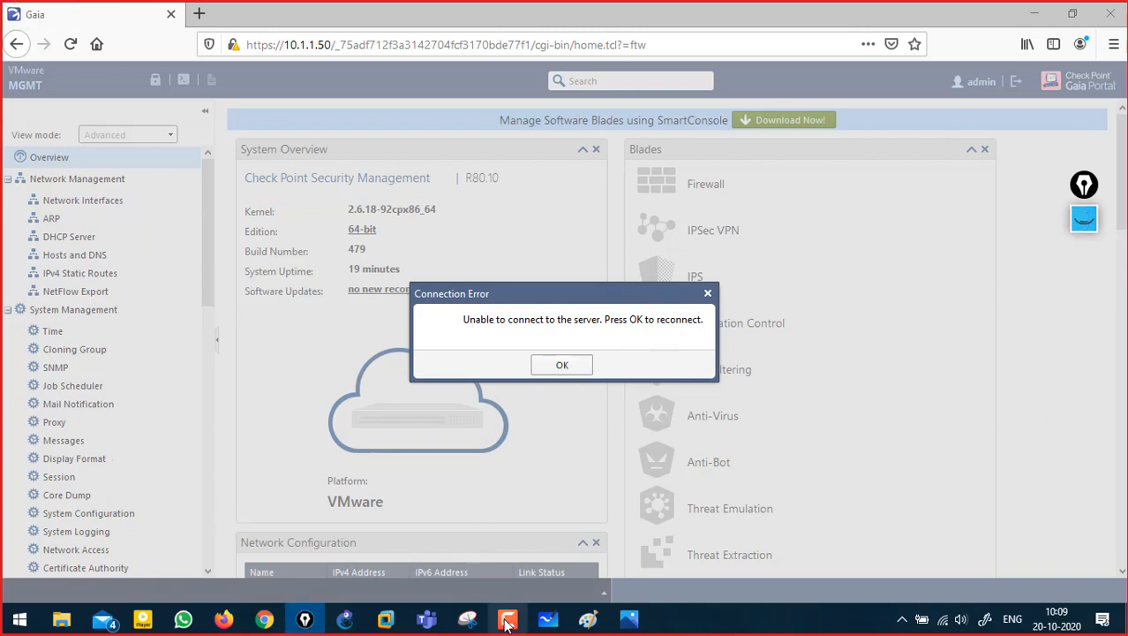